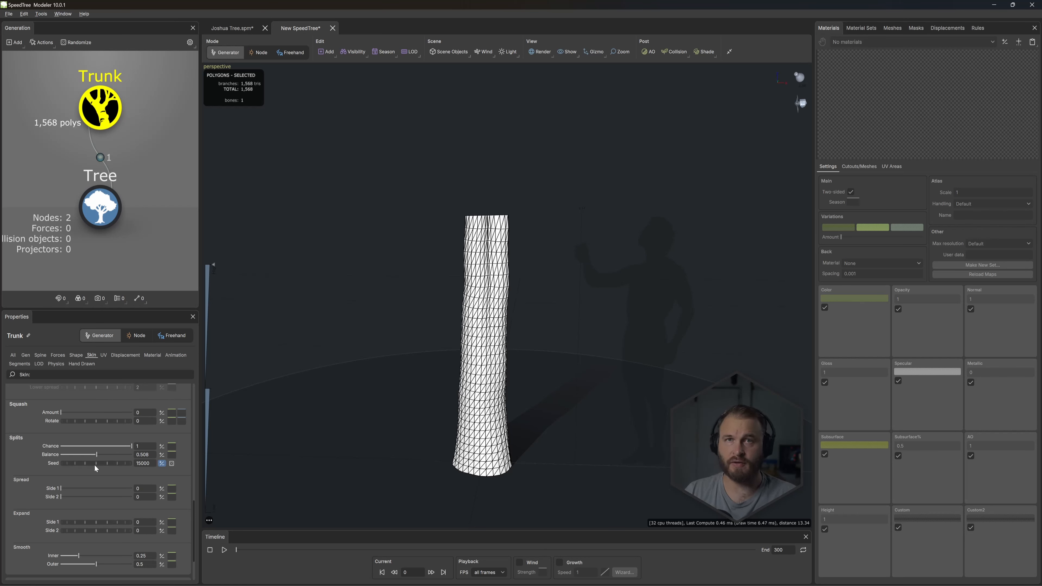
- Spread the trunk's split skin, setting Side 1 to 0.65 and Side 2 to 0.525
{"action": "left_click_drag", "start_coordinate": [62, 488], "coordinate": [107, 496]}
{"action": "left_click", "coordinate": [98, 496]}
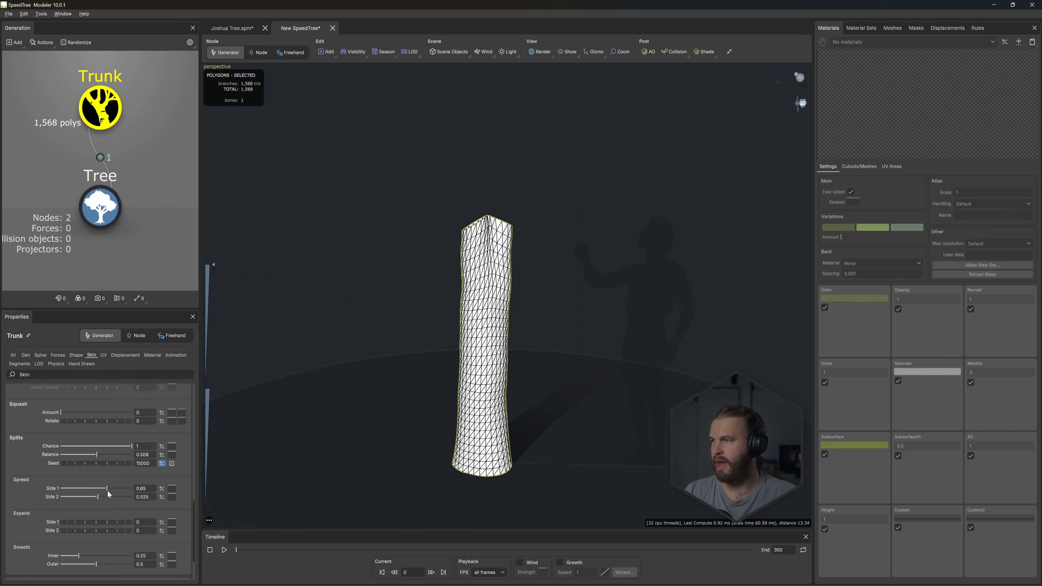
{"action": "left_click_drag", "start_coordinate": [392, 336], "coordinate": [413, 341]}
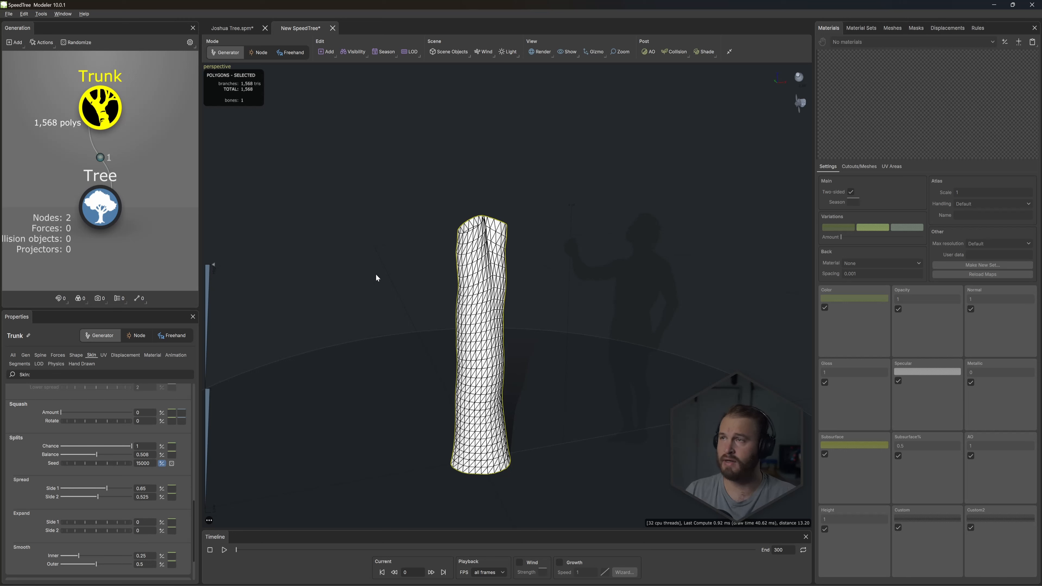
- Add a Tube trunk generator as child geometry of the selected Trunk
{"action": "right_click", "coordinate": [379, 265]}
{"action": "mouse_move", "coordinate": [394, 274]}
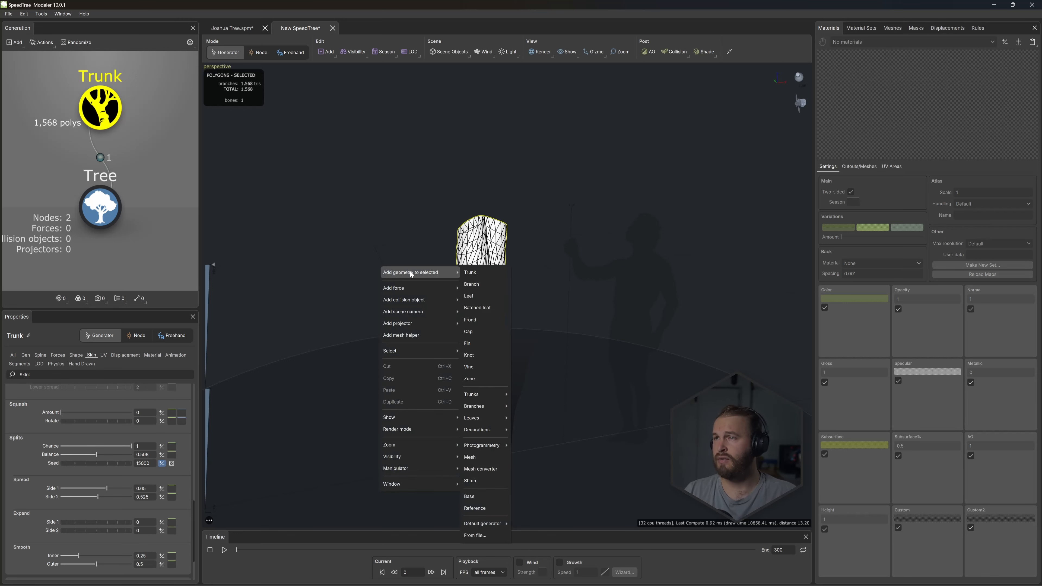
{"action": "mouse_move", "coordinate": [502, 395]}
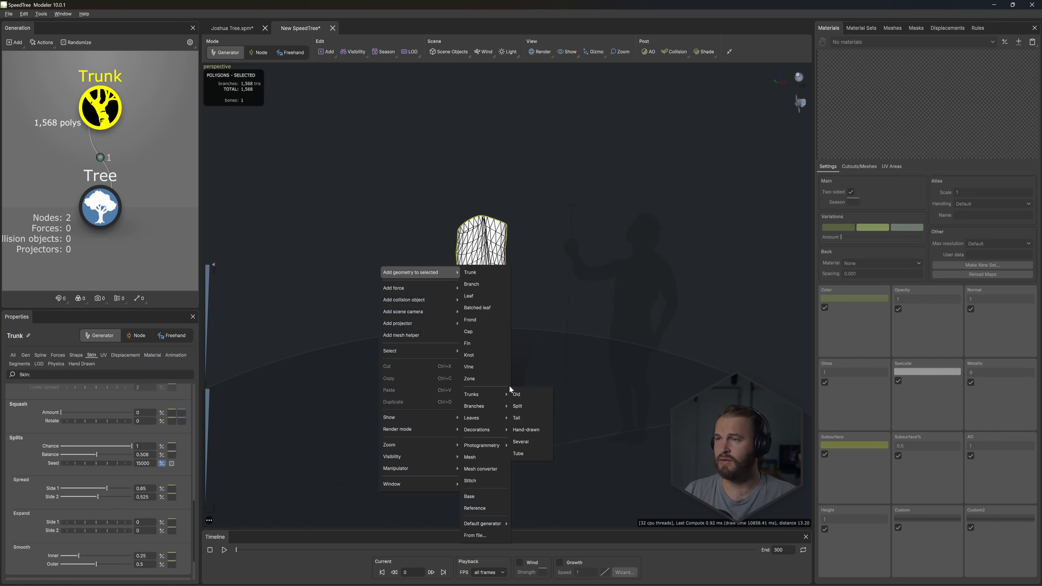
{"action": "left_click", "coordinate": [518, 453]}
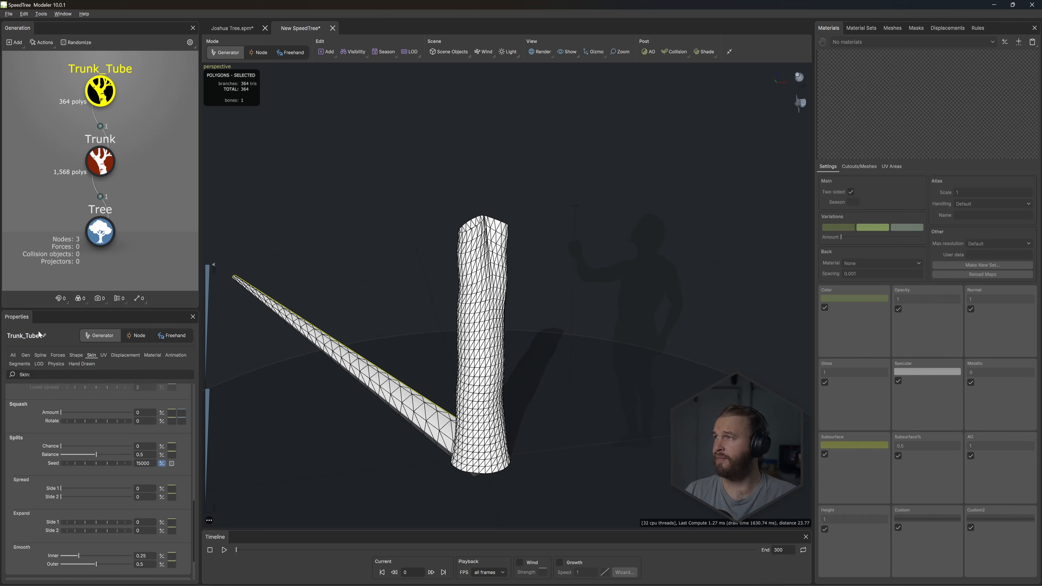
- Make the Trunk_Tube generator extend its parent by setting the Extend parent type to Any
{"action": "left_click", "coordinate": [26, 355]}
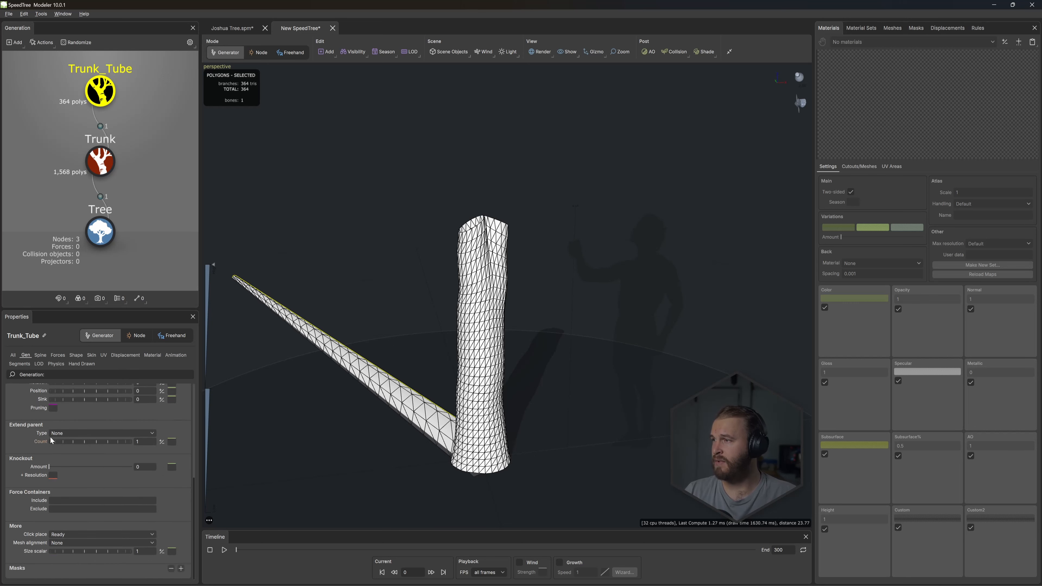
{"action": "left_click", "coordinate": [61, 433]}
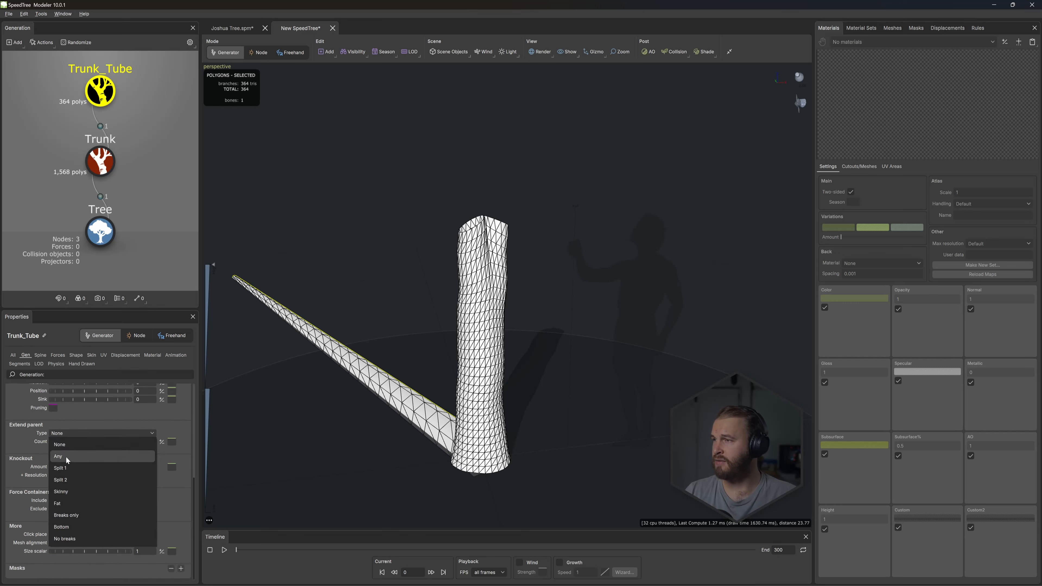
{"action": "left_click", "coordinate": [66, 457]}
{"action": "left_click_drag", "start_coordinate": [383, 362], "coordinate": [328, 372]}
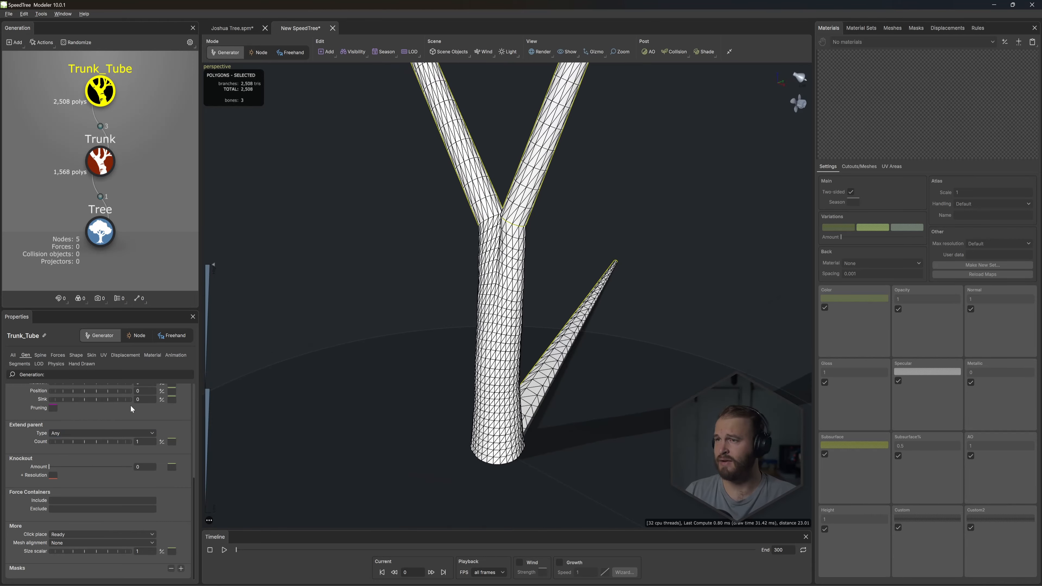
- Set Trunk_Tube's absolute generation Number to 0 to remove the extra side trunk
{"action": "scroll", "coordinate": [103, 427], "scroll_direction": "up", "scroll_amount": 5}
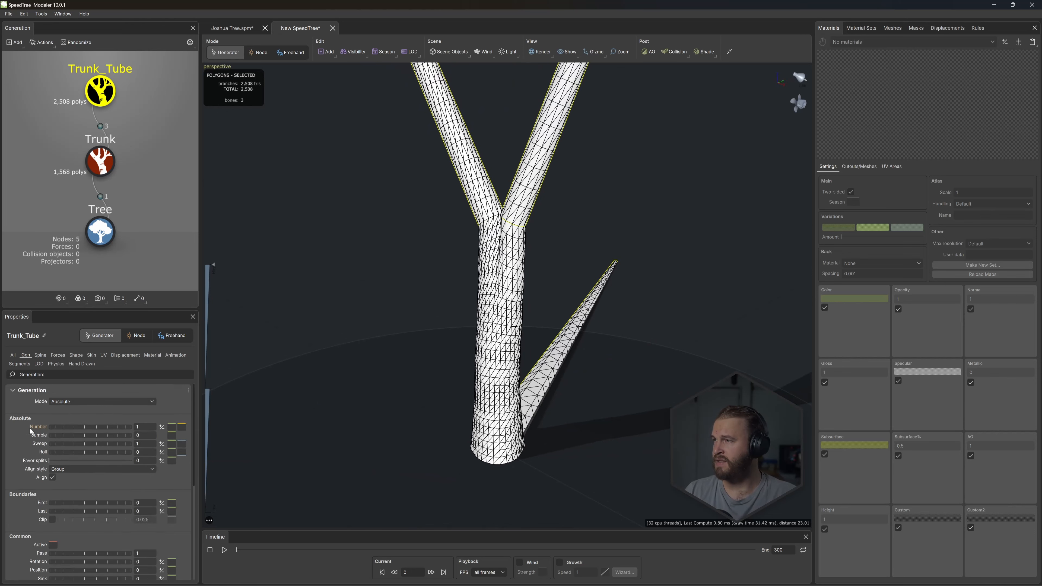
{"action": "left_click", "coordinate": [143, 427]}
{"action": "key", "text": "Return"}
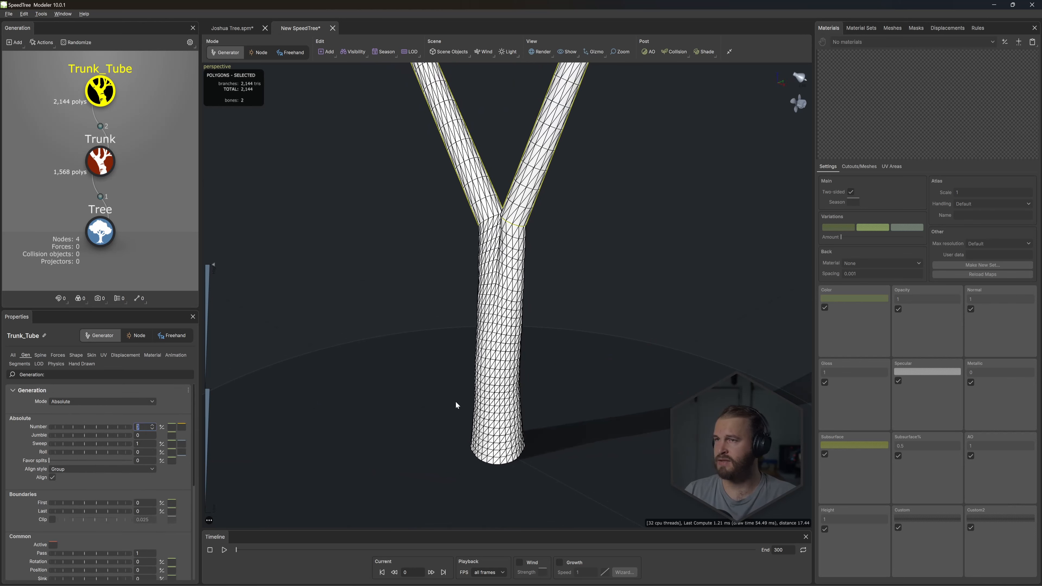
{"action": "left_click_drag", "start_coordinate": [454, 400], "coordinate": [493, 368]}
{"action": "scroll", "coordinate": [422, 367], "scroll_direction": "up", "scroll_amount": 3}
{"action": "scroll", "coordinate": [422, 366], "scroll_direction": "down", "scroll_amount": 5}
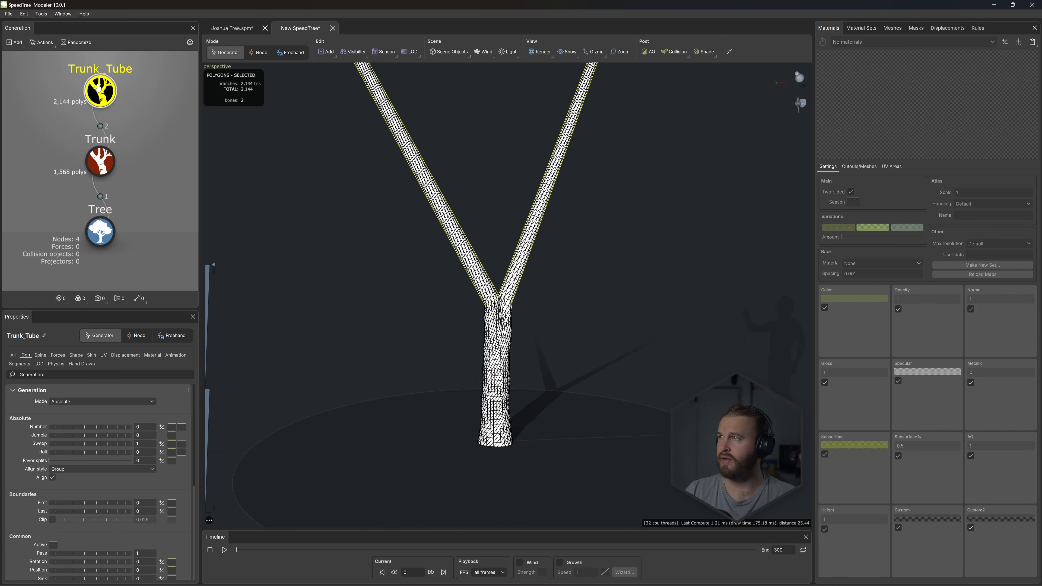
- Shorten the Trunk_Tube spines by setting their absolute length to 2
{"action": "left_click", "coordinate": [41, 356]}
{"action": "left_click", "coordinate": [140, 414]}
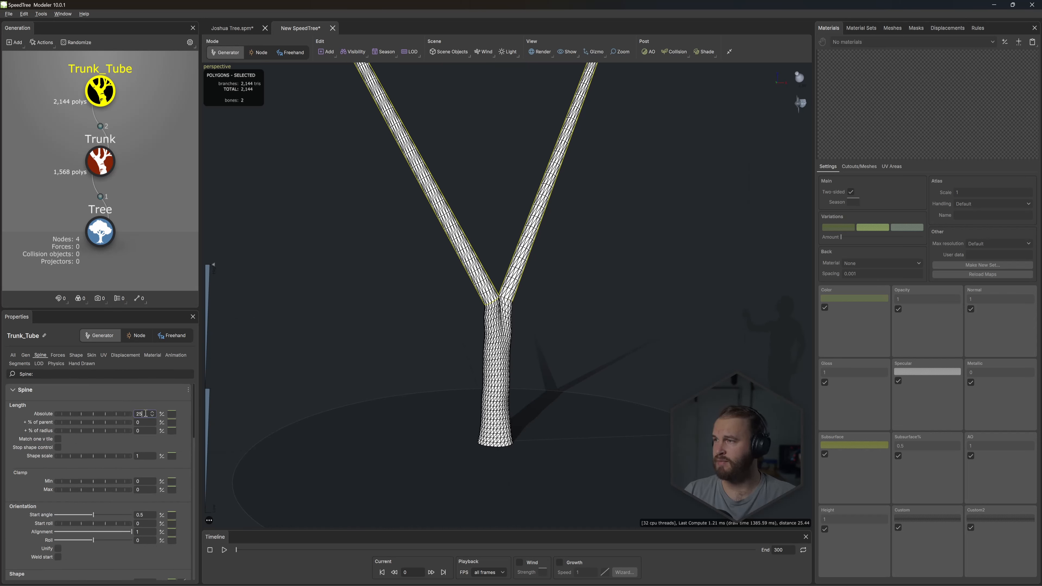
{"action": "type", "text": "6"}
{"action": "key", "text": "Return"}
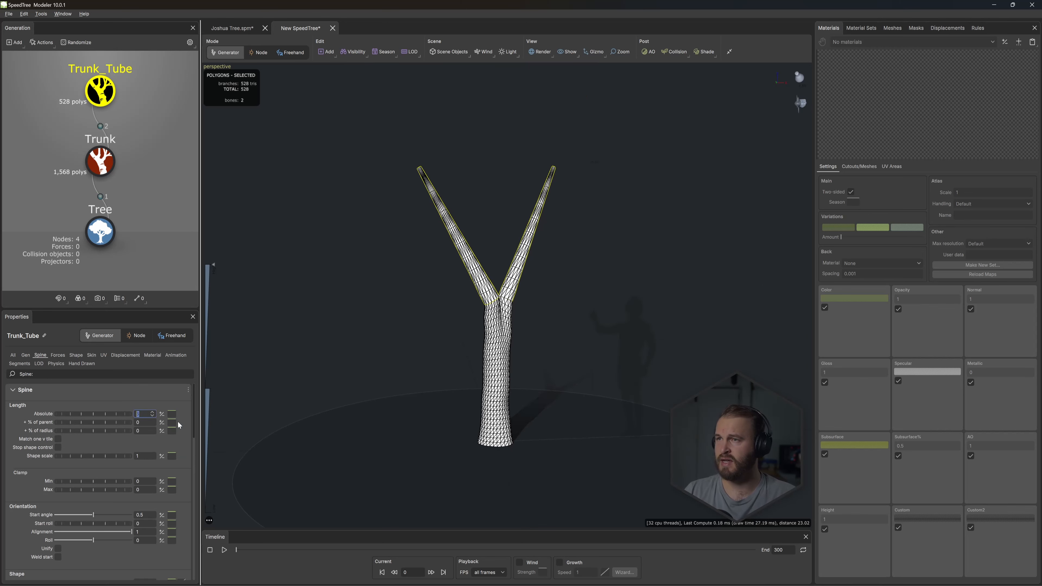
{"action": "key", "text": "Return"}
{"action": "scroll", "coordinate": [499, 274], "scroll_direction": "up", "scroll_amount": 5}
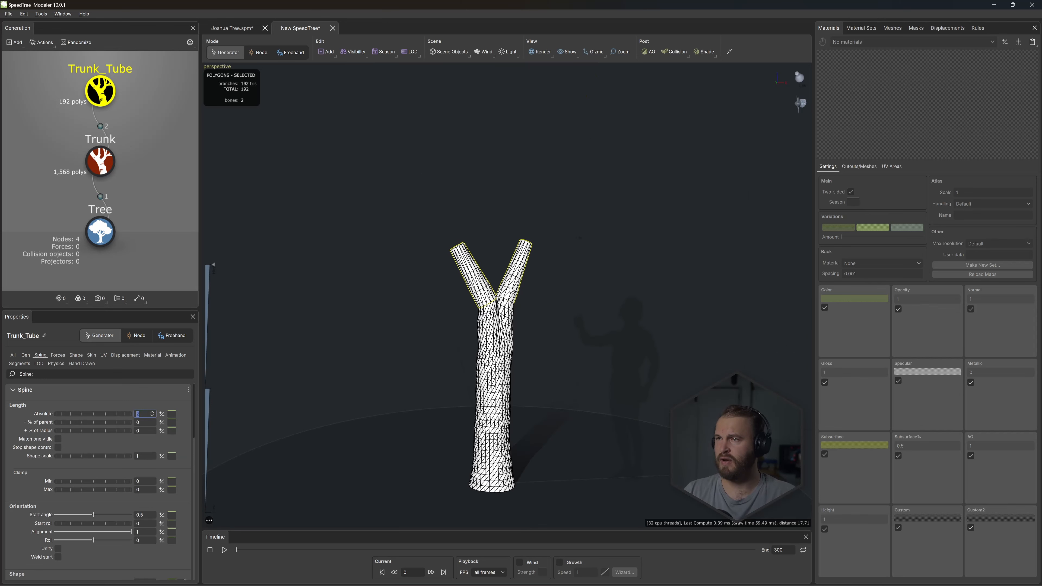
- Increase Trunk_Tube's mesh segments, setting absolute radial segments to 5 and relative length segments to 2.1
{"action": "left_click", "coordinate": [19, 364]}
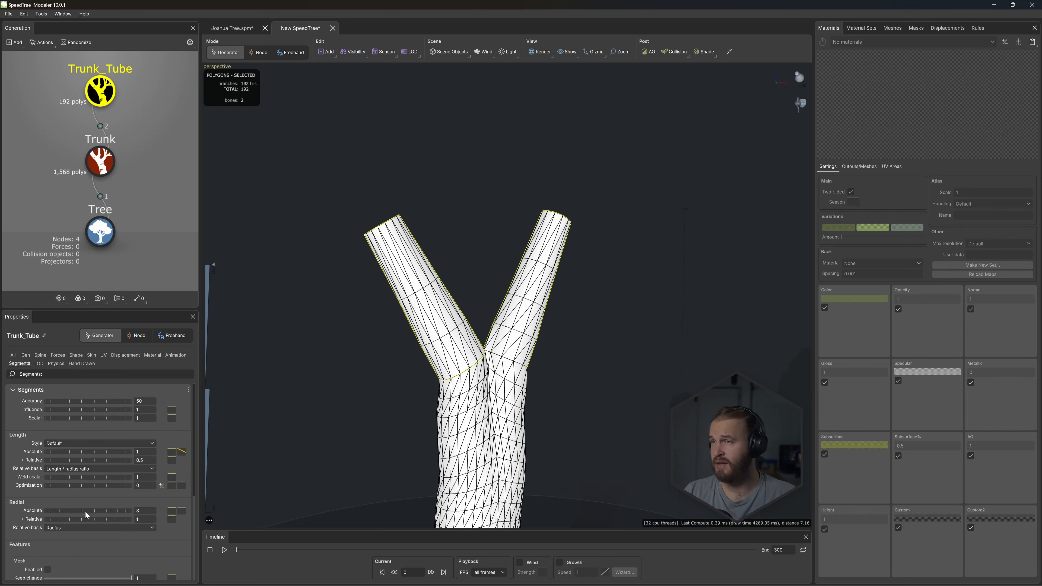
{"action": "left_click_drag", "start_coordinate": [84, 511], "coordinate": [105, 510]}
{"action": "left_click_drag", "start_coordinate": [81, 460], "coordinate": [142, 466]}
{"action": "left_click_drag", "start_coordinate": [497, 373], "coordinate": [499, 403]}
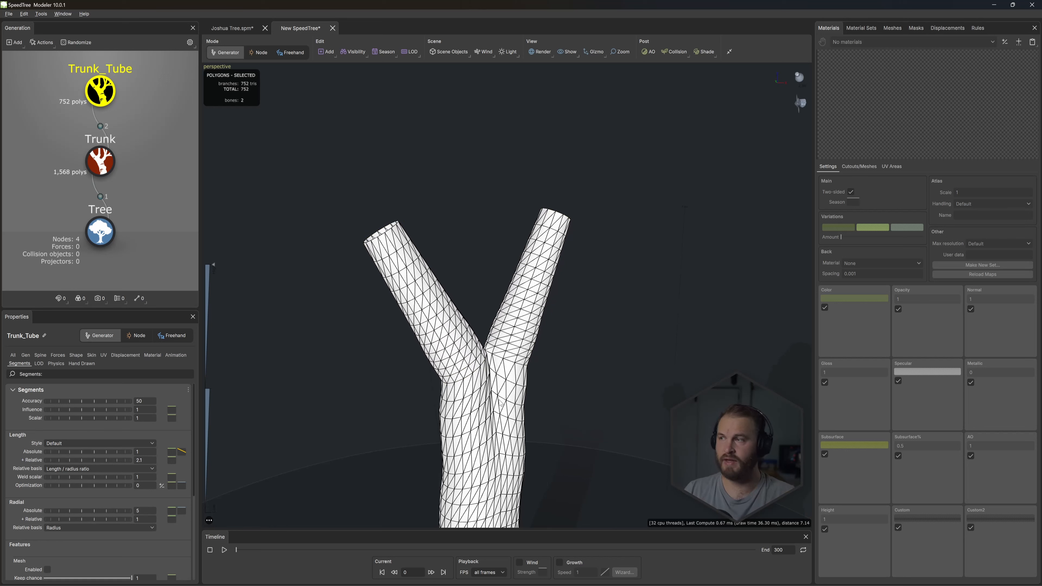
- Set the skin split Chance of Trunk_Tube to 1 so both tube trunks split at their ends
{"action": "left_click", "coordinate": [91, 355]}
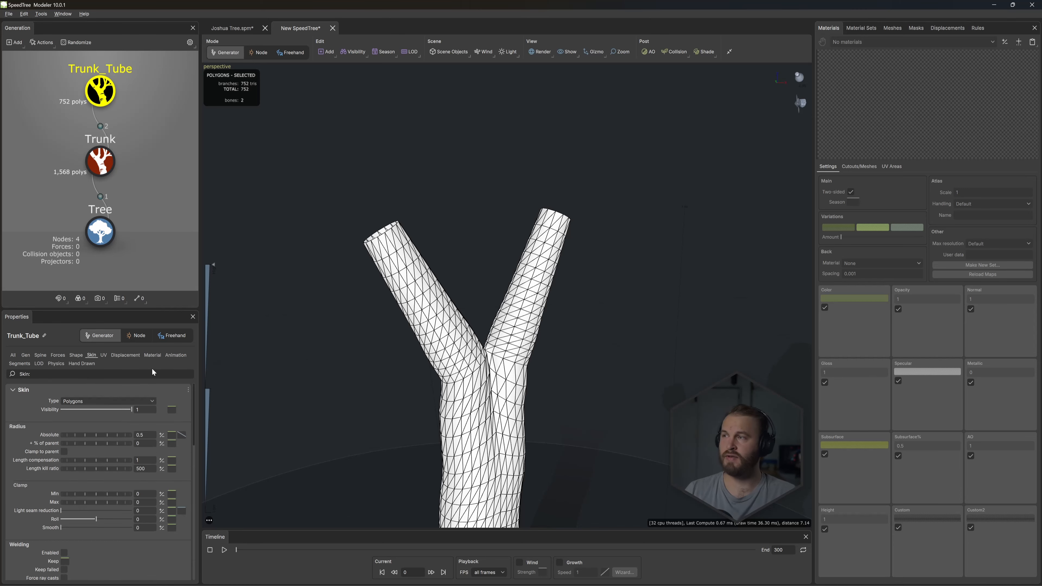
{"action": "scroll", "coordinate": [107, 471], "scroll_direction": "down", "scroll_amount": 1}
{"action": "left_click_drag", "start_coordinate": [107, 465], "coordinate": [135, 465]}
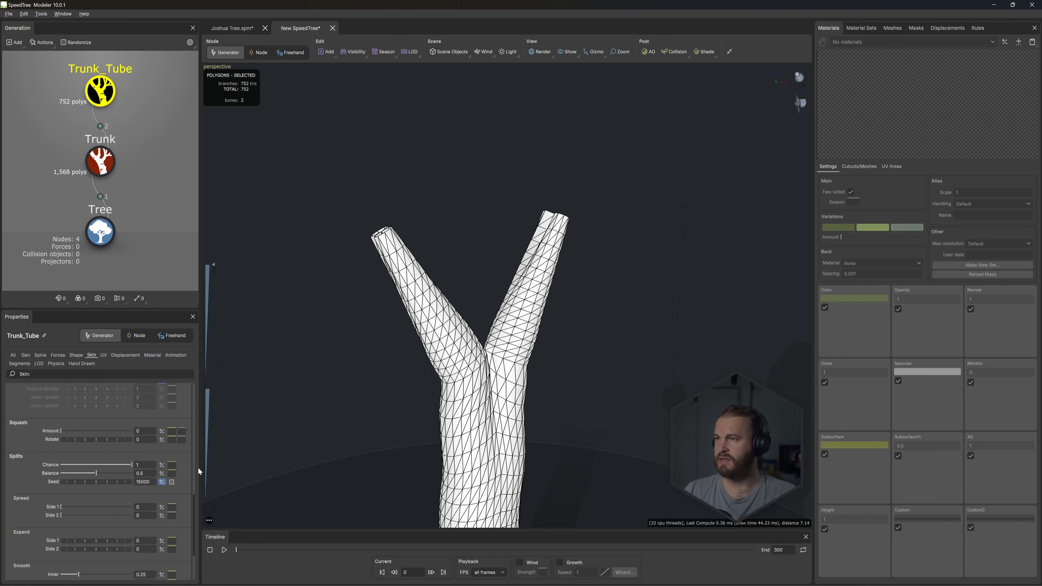
{"action": "left_click_drag", "start_coordinate": [304, 439], "coordinate": [413, 376]}
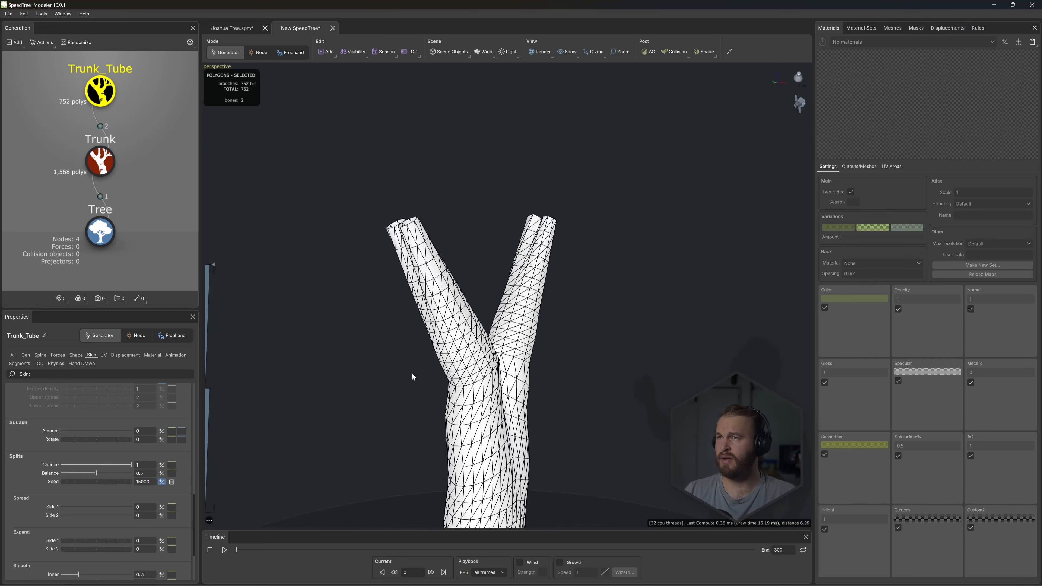
- Flatten Trunk_Tube's absolute radius profile curve by raising its end point to full height
{"action": "left_click_drag", "start_coordinate": [194, 501], "coordinate": [196, 384]}
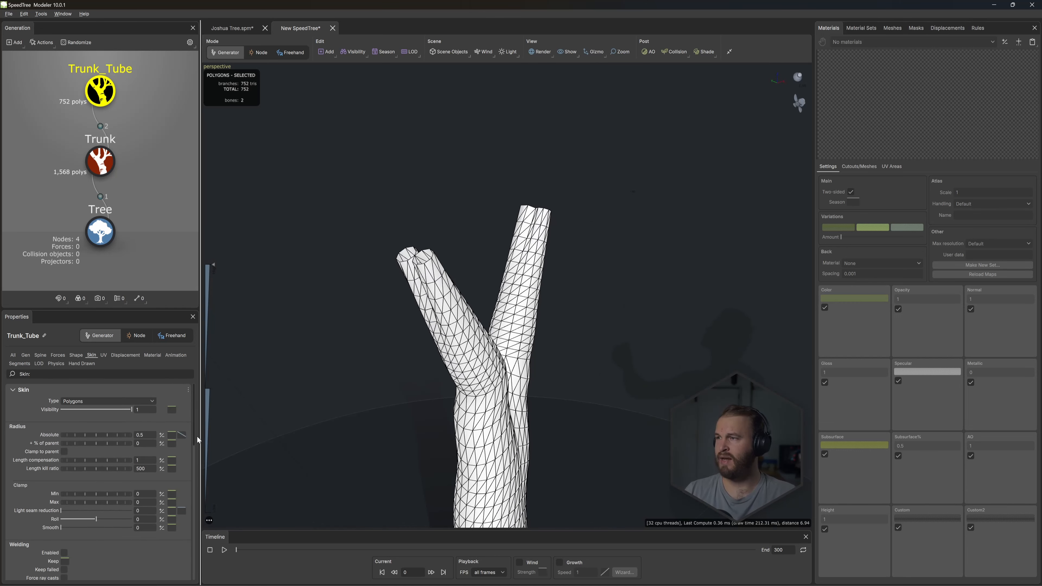
{"action": "left_click", "coordinate": [182, 435]}
{"action": "left_click_drag", "start_coordinate": [301, 434], "coordinate": [304, 348]}
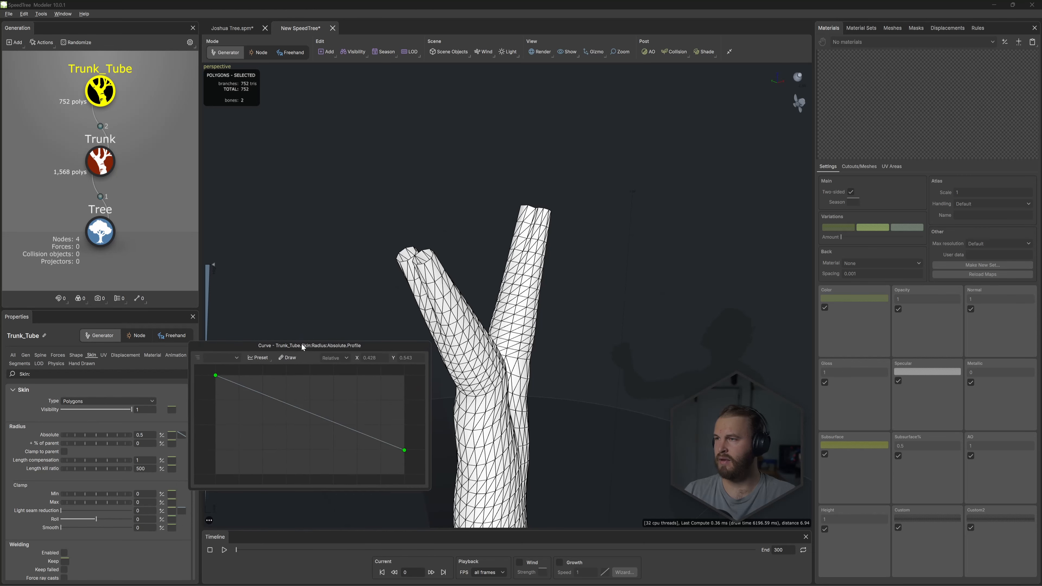
{"action": "left_click_drag", "start_coordinate": [404, 449], "coordinate": [412, 373]}
{"action": "left_click", "coordinate": [588, 324]}
{"action": "left_click_drag", "start_coordinate": [588, 324], "coordinate": [369, 341]}
- Raise Trunk_Tube's relative length segments to 2.39 and the base Trunk's absolute radial segments to 28
{"action": "left_click", "coordinate": [19, 363]}
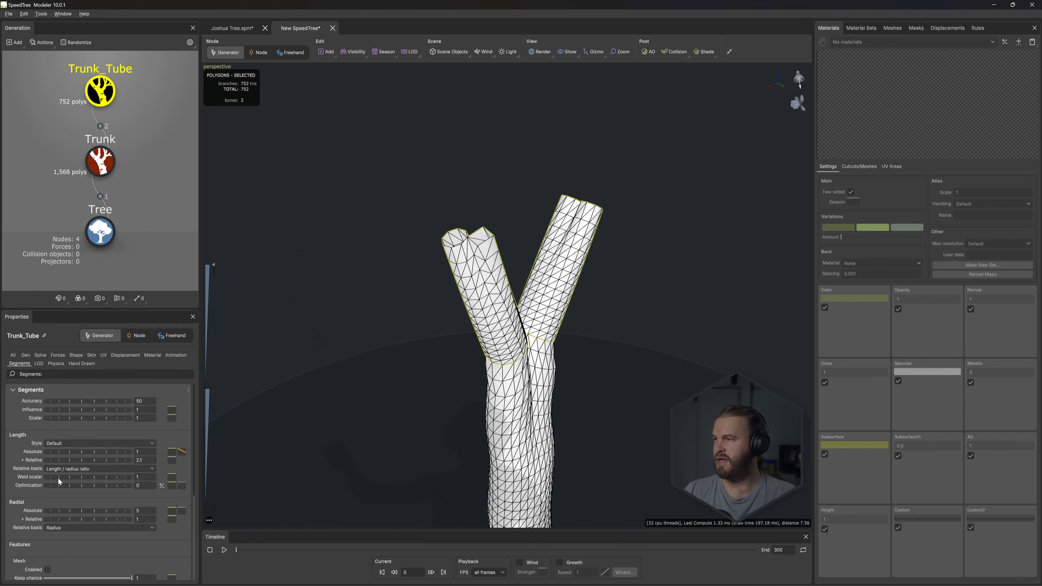
{"action": "left_click", "coordinate": [100, 161]}
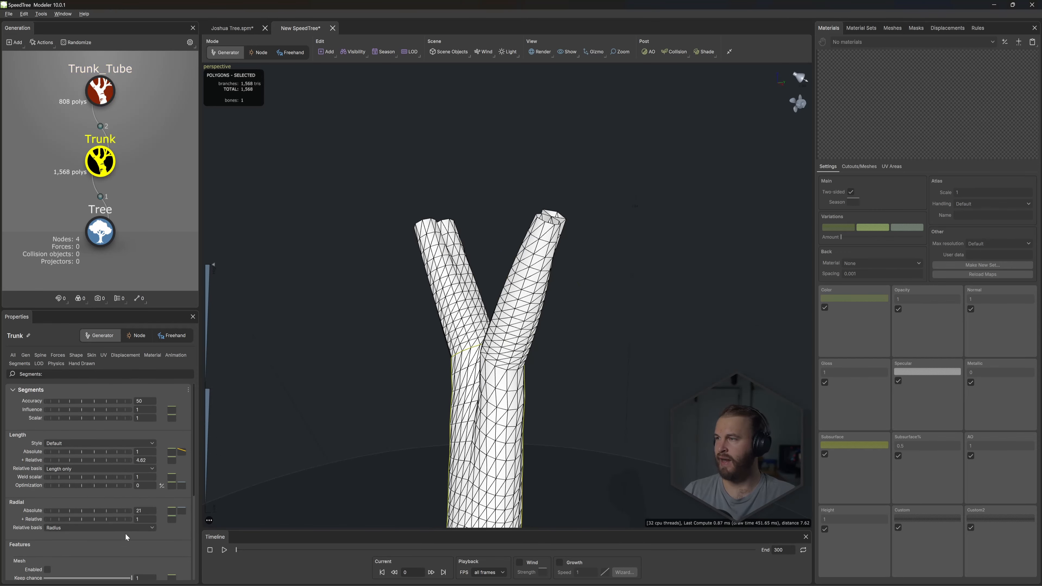
{"action": "left_click_drag", "start_coordinate": [102, 514], "coordinate": [136, 519]}
{"action": "left_click_drag", "start_coordinate": [416, 349], "coordinate": [569, 333]}
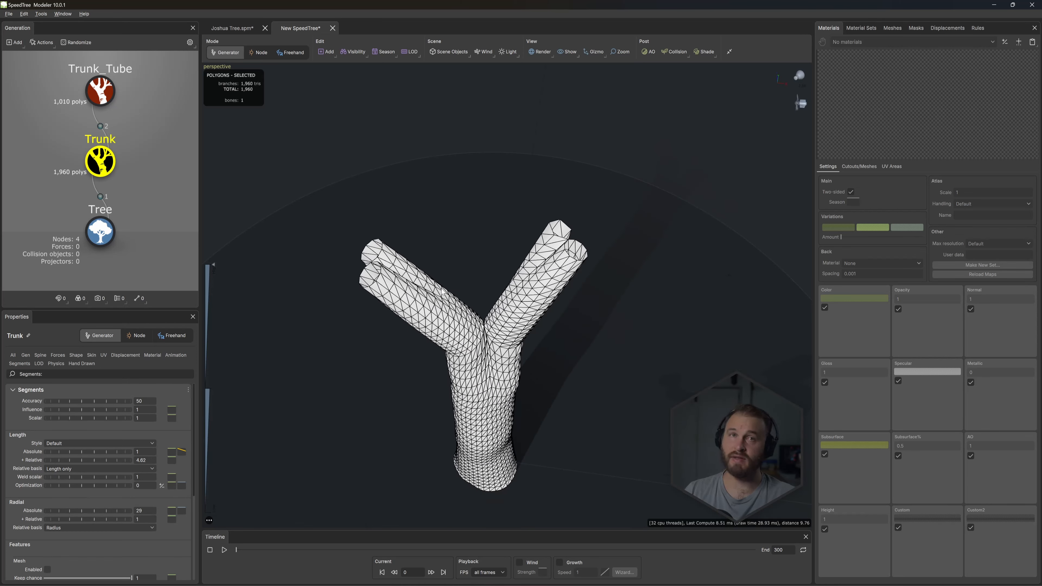
{"action": "left_click_drag", "start_coordinate": [443, 292], "coordinate": [447, 269]}
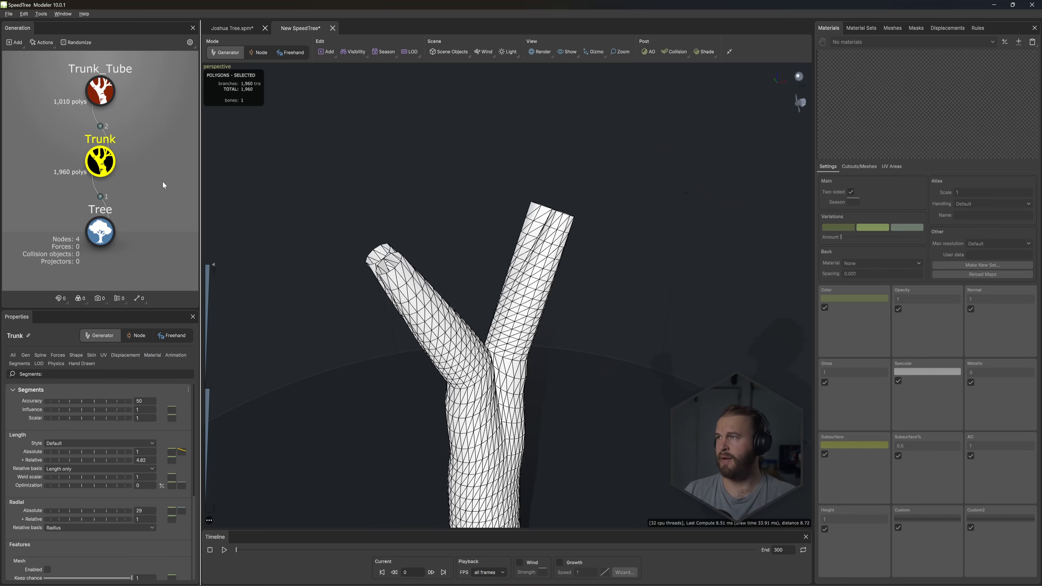
- Spread Trunk_Tube's split skin, setting Side 1 to 0.695 and Side 2 to 0.627
{"action": "left_click", "coordinate": [97, 96]}
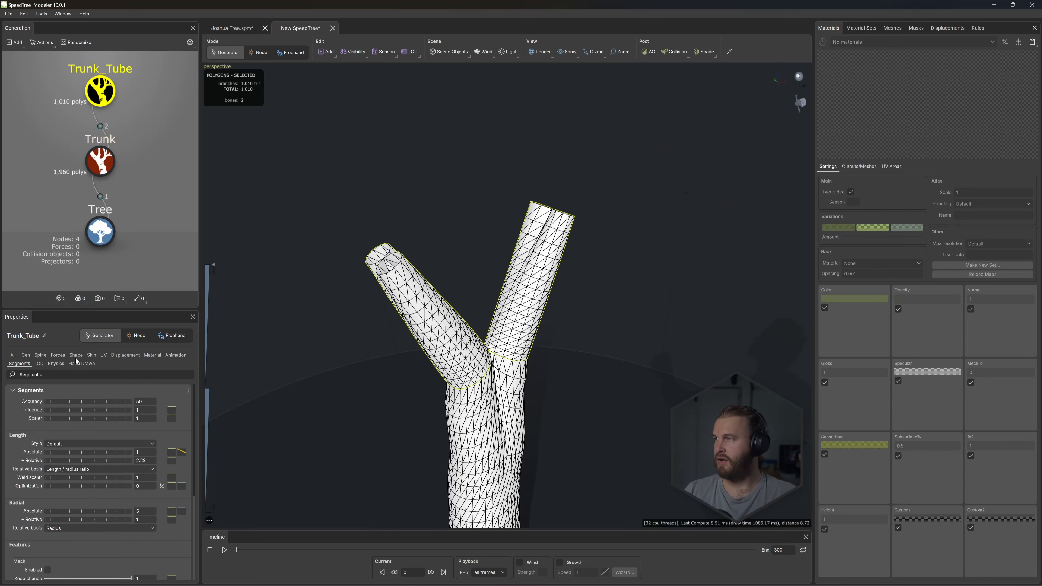
{"action": "left_click", "coordinate": [91, 356]}
{"action": "scroll", "coordinate": [196, 406], "scroll_direction": "down", "scroll_amount": 5}
{"action": "left_click_drag", "start_coordinate": [82, 511], "coordinate": [105, 520]}
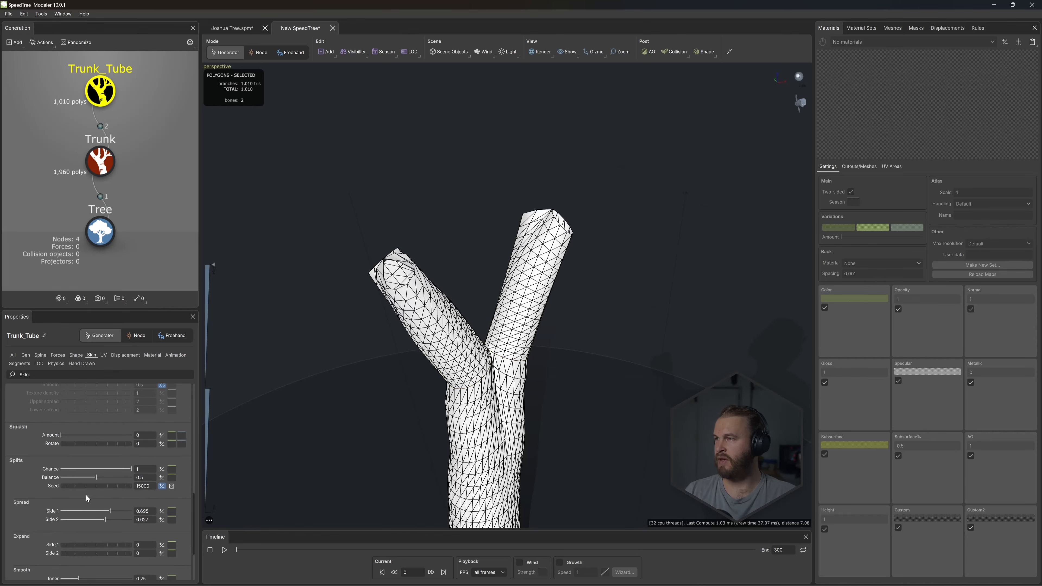
{"action": "left_click_drag", "start_coordinate": [348, 423], "coordinate": [412, 388]}
{"action": "left_click", "coordinate": [108, 90]}
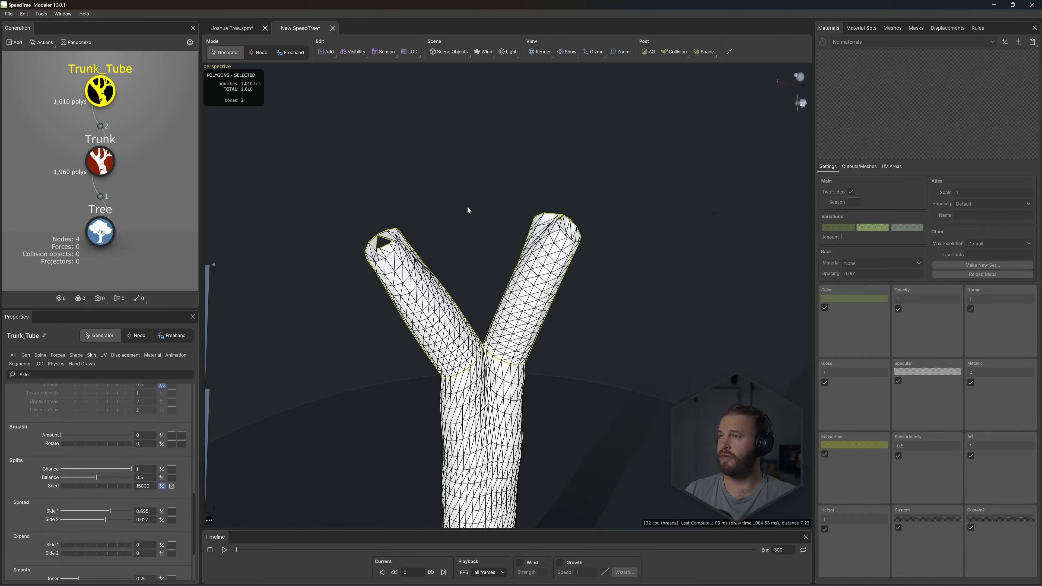
{"action": "right_click", "coordinate": [450, 185]}
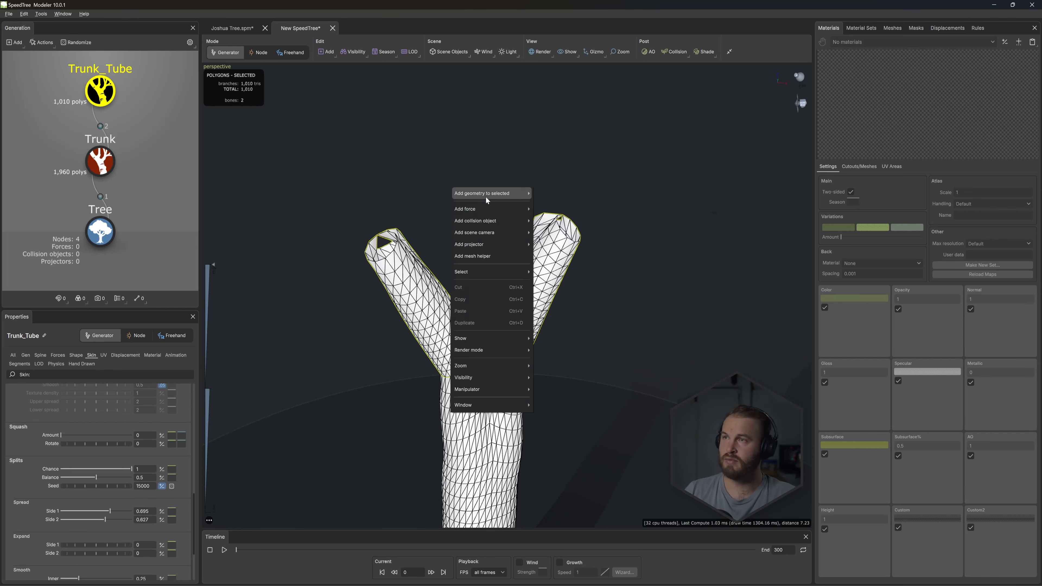
{"action": "mouse_move", "coordinate": [491, 191]}
{"action": "left_click", "coordinate": [543, 205]}
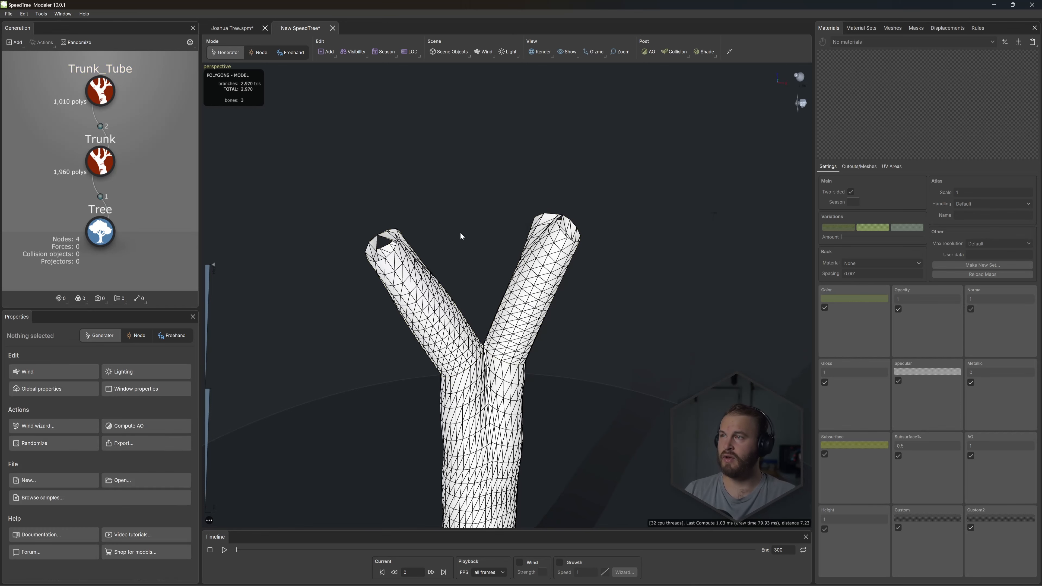
{"action": "left_click_drag", "start_coordinate": [421, 313], "coordinate": [426, 311]}
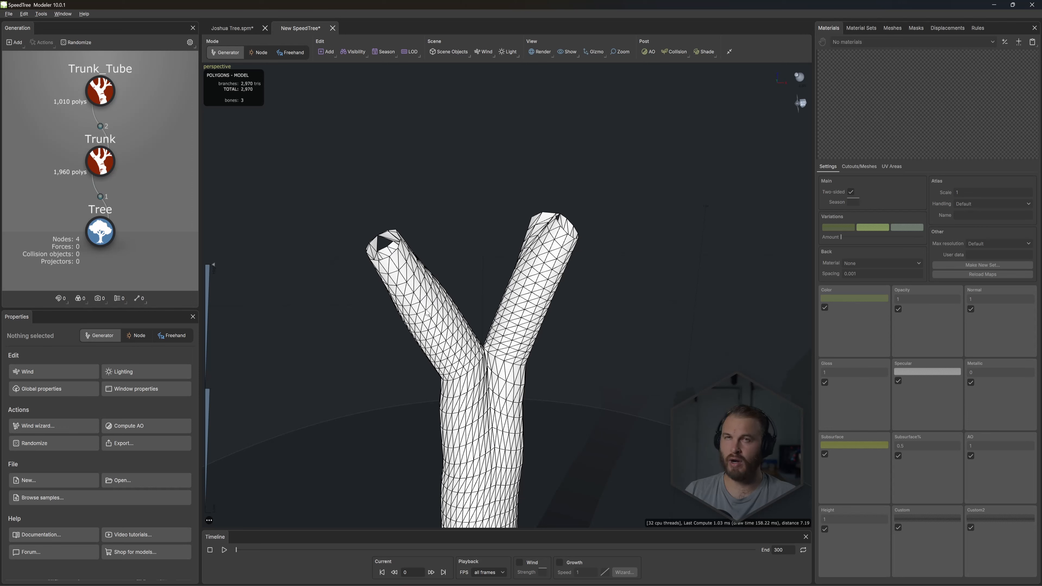
- Duplicate the Trunk_Tube generator and link the copy as a child of Trunk_Tube
{"action": "left_click", "coordinate": [107, 97]}
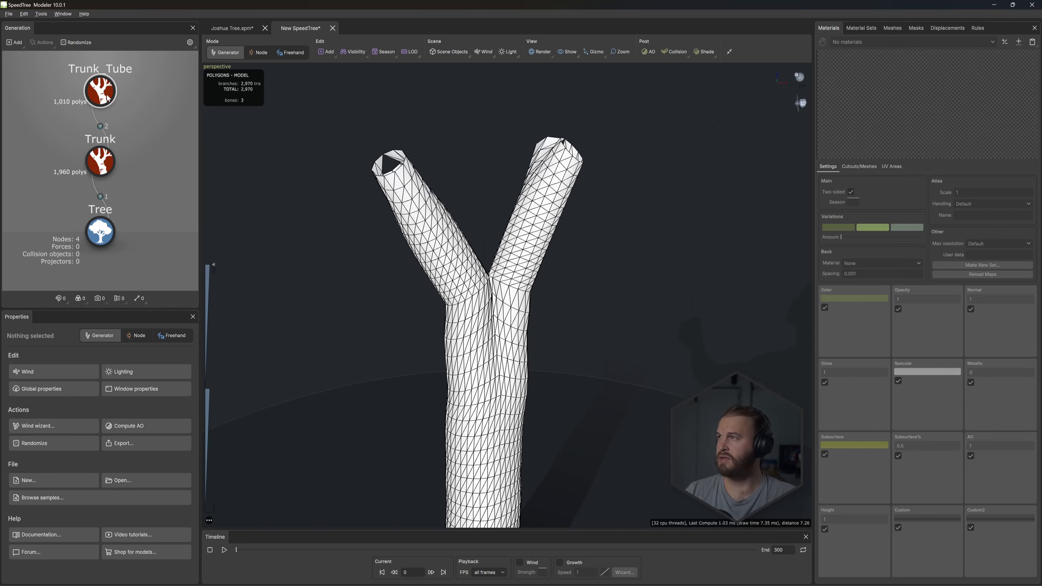
{"action": "key", "text": "ctrl+d"}
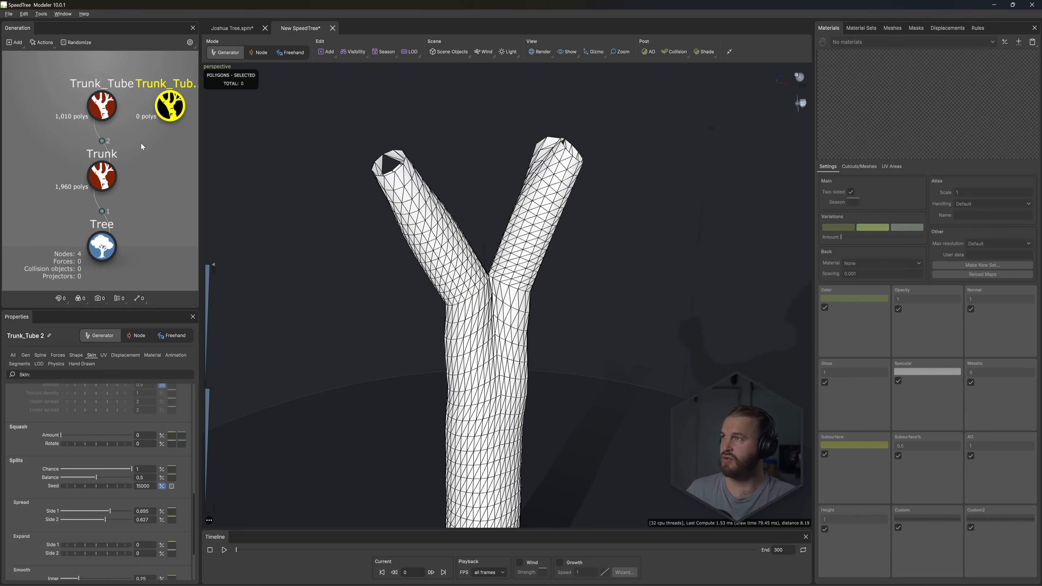
{"action": "left_click_drag", "start_coordinate": [102, 153], "coordinate": [102, 154]}
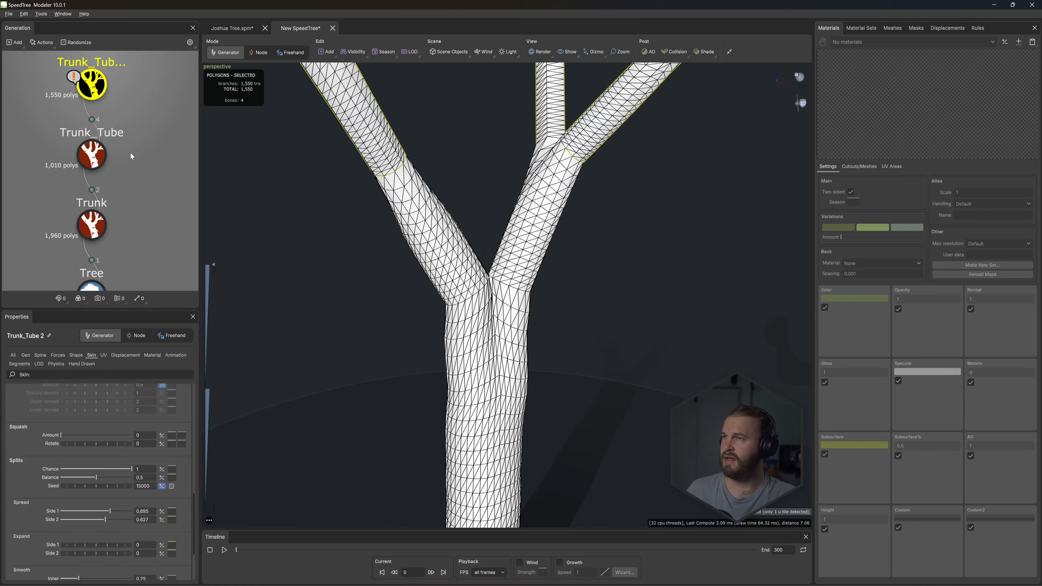
{"action": "middle_click_drag", "start_coordinate": [472, 111], "coordinate": [463, 197]}
{"action": "scroll", "coordinate": [479, 240], "scroll_direction": "down", "scroll_amount": 2}
{"action": "mouse_move", "coordinate": [478, 240]}
{"action": "left_mouse_down"}
{"action": "mouse_move", "coordinate": [508, 247]}
{"action": "mouse_move", "coordinate": [476, 235]}
{"action": "mouse_move", "coordinate": [459, 251]}
{"action": "mouse_move", "coordinate": [478, 246]}
{"action": "left_mouse_up"}
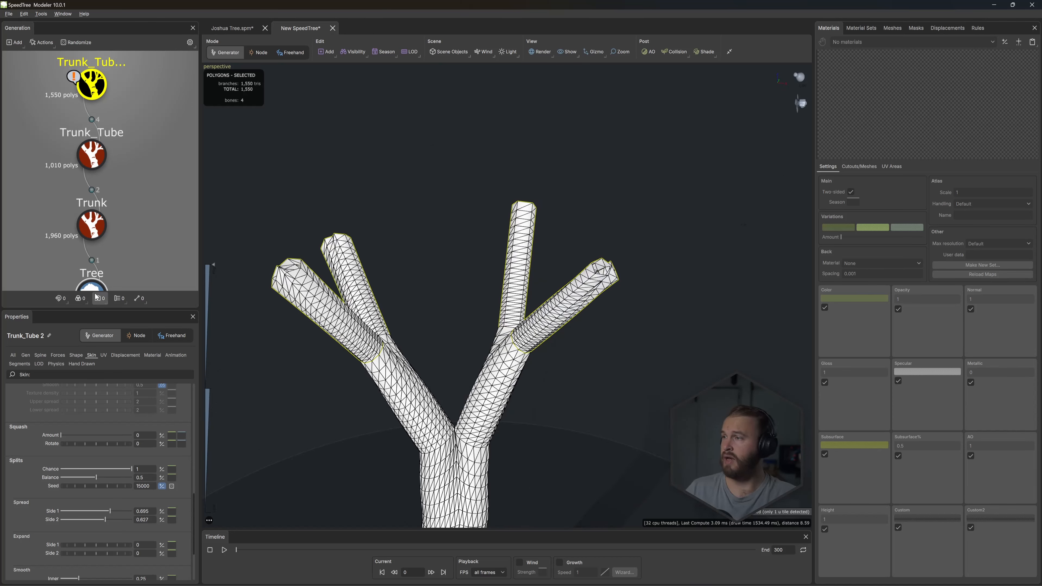
- Reduce Trunk_Tube 2's split chance all the way down so its branch tips stop splitting
{"action": "left_click_drag", "start_coordinate": [118, 469], "coordinate": [57, 468]}
{"action": "left_click_drag", "start_coordinate": [296, 361], "coordinate": [373, 366]}
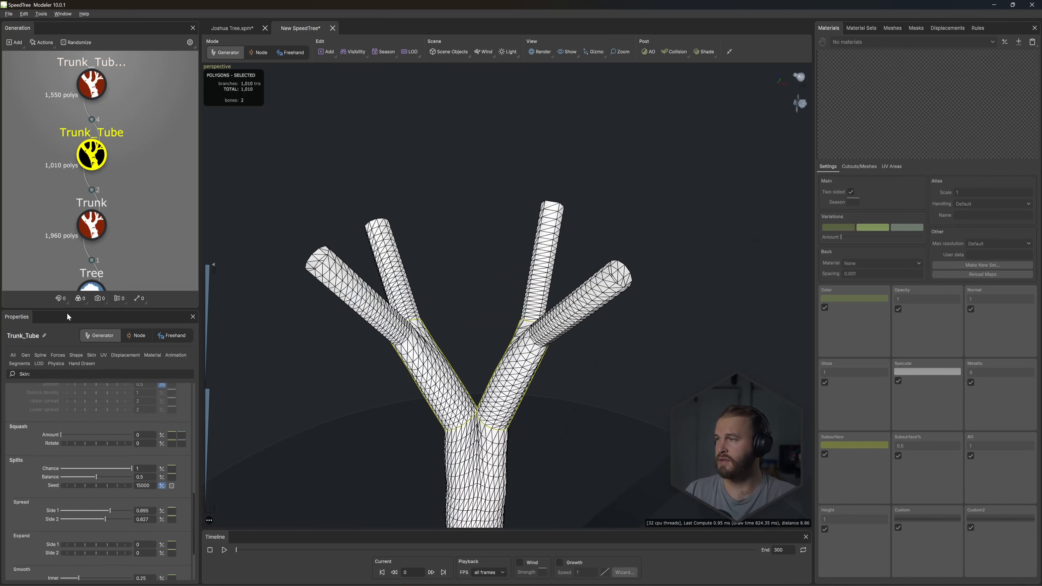
- Densify the base Trunk's mesh by setting relative length segments to 6.18 and relative radial segments to 6
{"action": "left_click", "coordinate": [91, 225]}
{"action": "left_click_drag", "start_coordinate": [63, 460], "coordinate": [128, 460]}
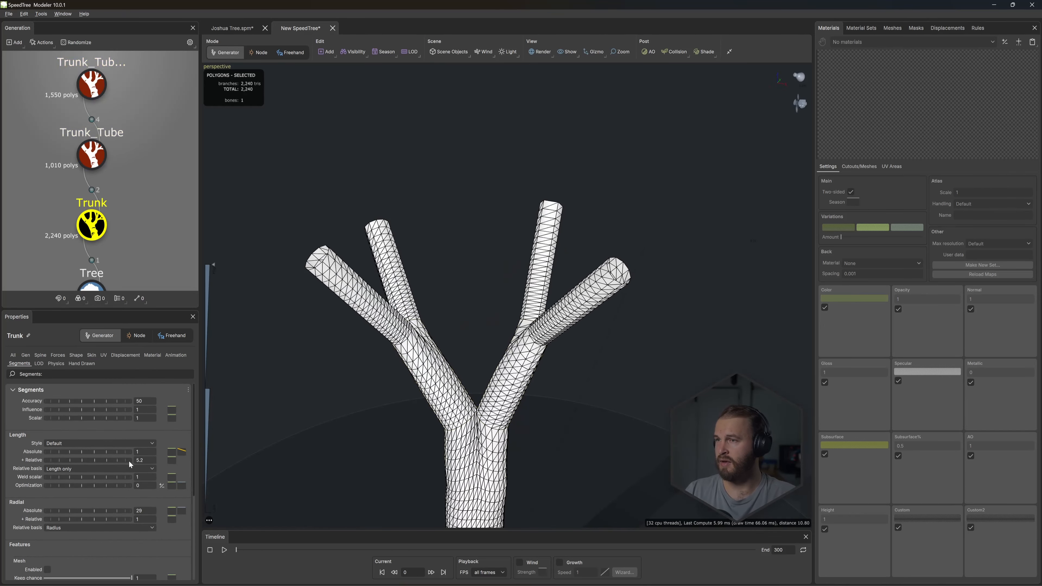
{"action": "left_click_drag", "start_coordinate": [96, 519], "coordinate": [111, 518]}
{"action": "type", "text": "6"}
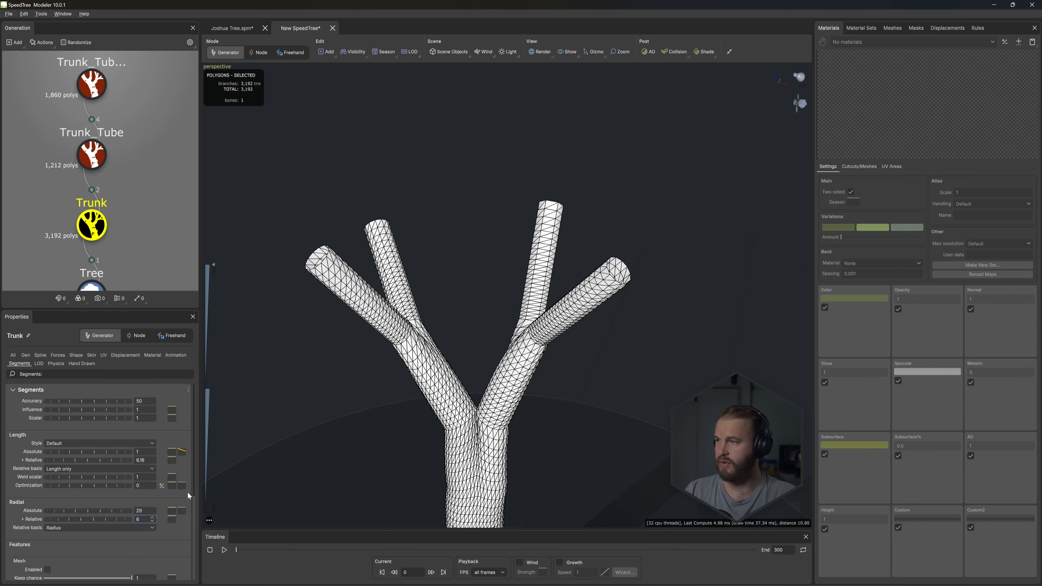
{"action": "key", "text": "Return"}
- Add a Bifurcating branches generator as a child of Trunk_Tube 2
{"action": "left_click_drag", "start_coordinate": [379, 431], "coordinate": [455, 404]}
{"action": "middle_click_drag", "start_coordinate": [467, 394], "coordinate": [495, 261]}
{"action": "scroll", "coordinate": [495, 260], "scroll_direction": "down", "scroll_amount": 5}
{"action": "middle_click_drag", "start_coordinate": [523, 214], "coordinate": [543, 228]}
{"action": "scroll", "coordinate": [544, 228], "scroll_direction": "up", "scroll_amount": 3}
{"action": "left_click_drag", "start_coordinate": [490, 265], "coordinate": [529, 270]}
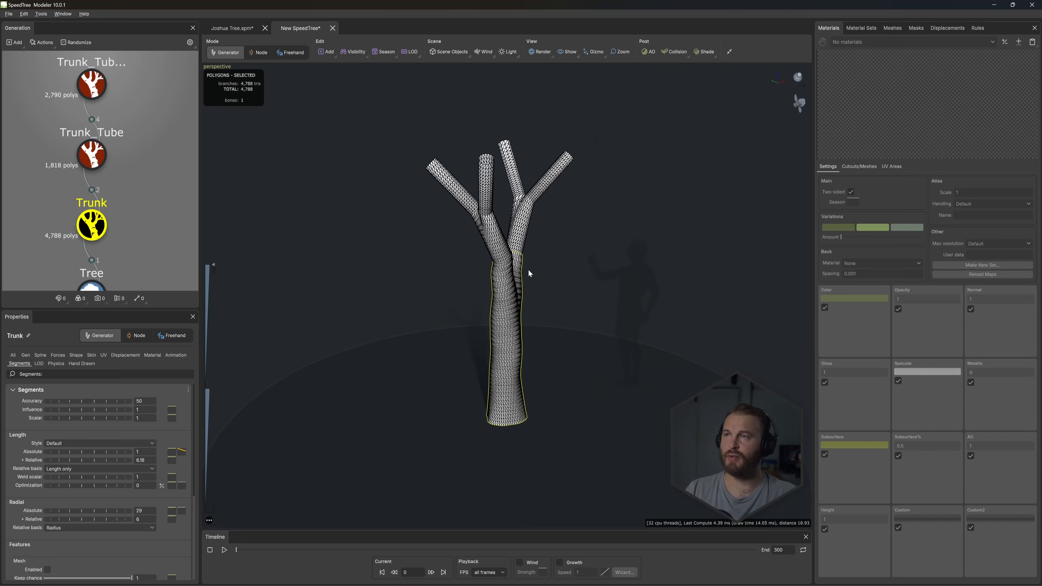
{"action": "scroll", "coordinate": [528, 273], "scroll_direction": "up", "scroll_amount": 5}
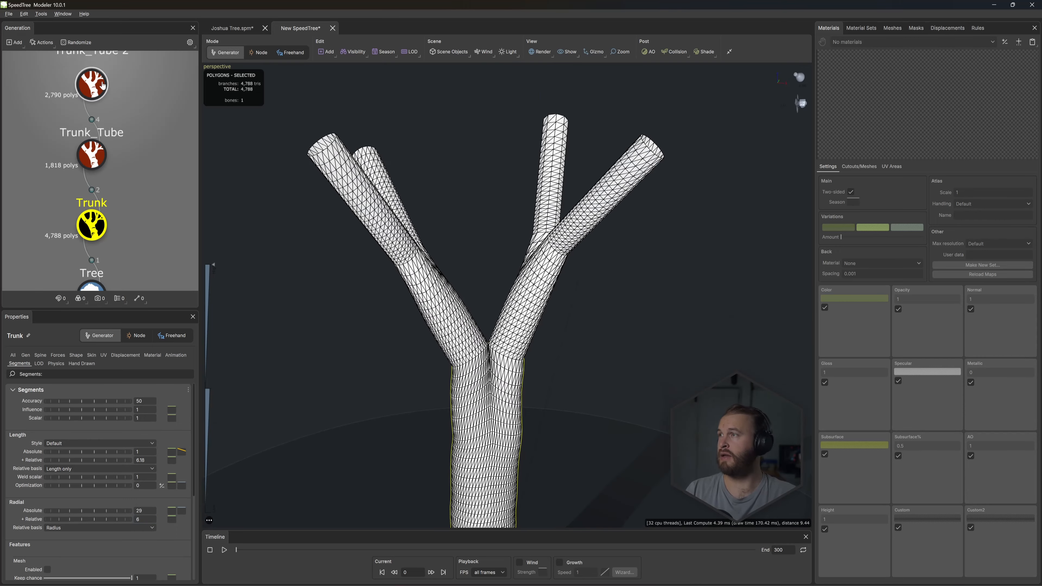
{"action": "left_click", "coordinate": [91, 84]}
{"action": "key", "text": "f"}
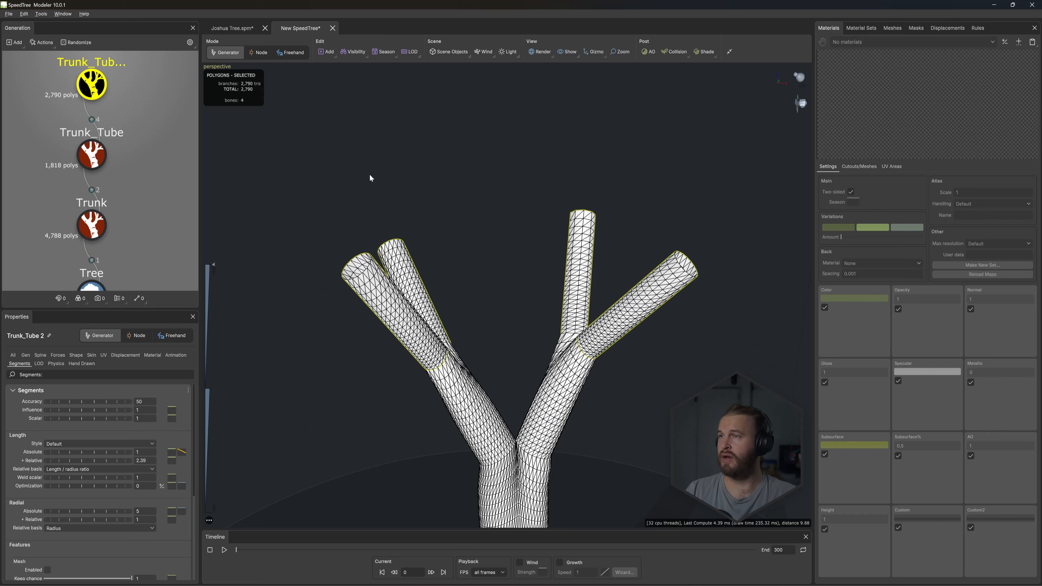
{"action": "right_click", "coordinate": [353, 169]}
{"action": "mouse_move", "coordinate": [398, 173]}
{"action": "mouse_move", "coordinate": [451, 307]}
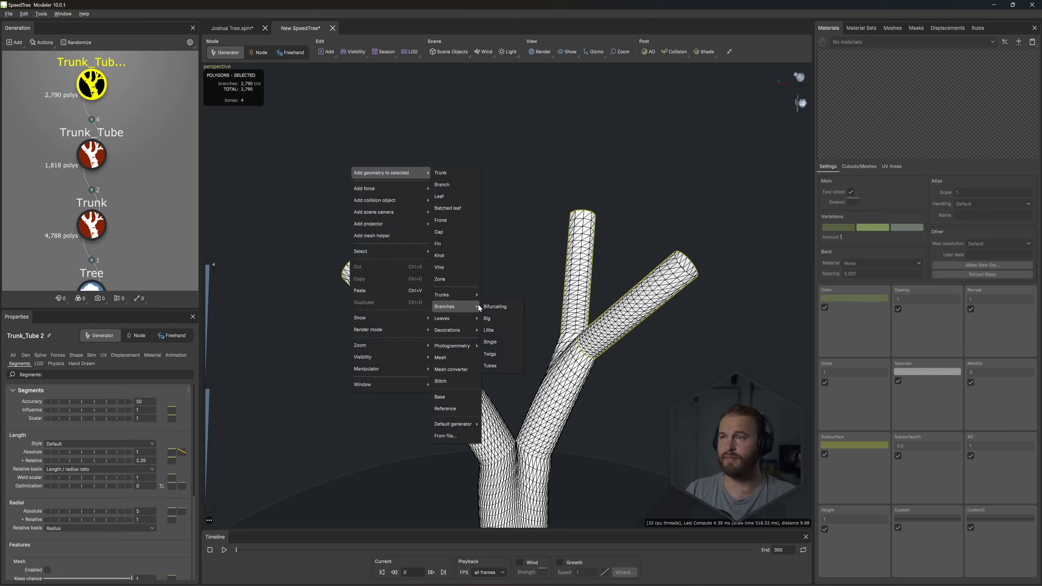
{"action": "left_click", "coordinate": [498, 307]}
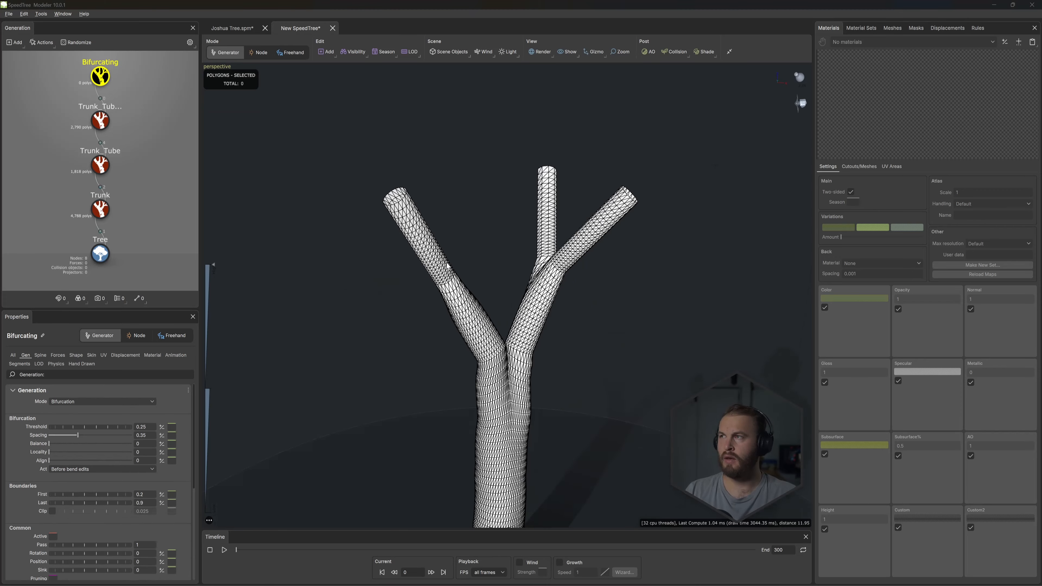
- Bend the forks by raising the Late amount in the spine settings of Trunk_Tube and Trunk_Tube 2
{"action": "mouse_move", "coordinate": [469, 212]}
{"action": "left_mouse_down"}
{"action": "mouse_move", "coordinate": [573, 214]}
{"action": "mouse_move", "coordinate": [487, 202]}
{"action": "left_mouse_up"}
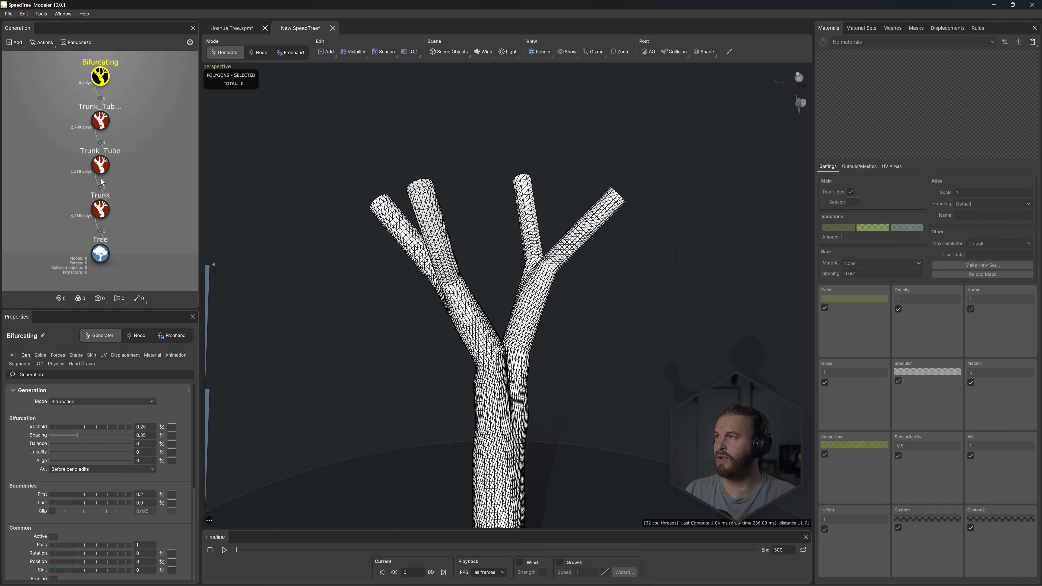
{"action": "left_click", "coordinate": [100, 167]}
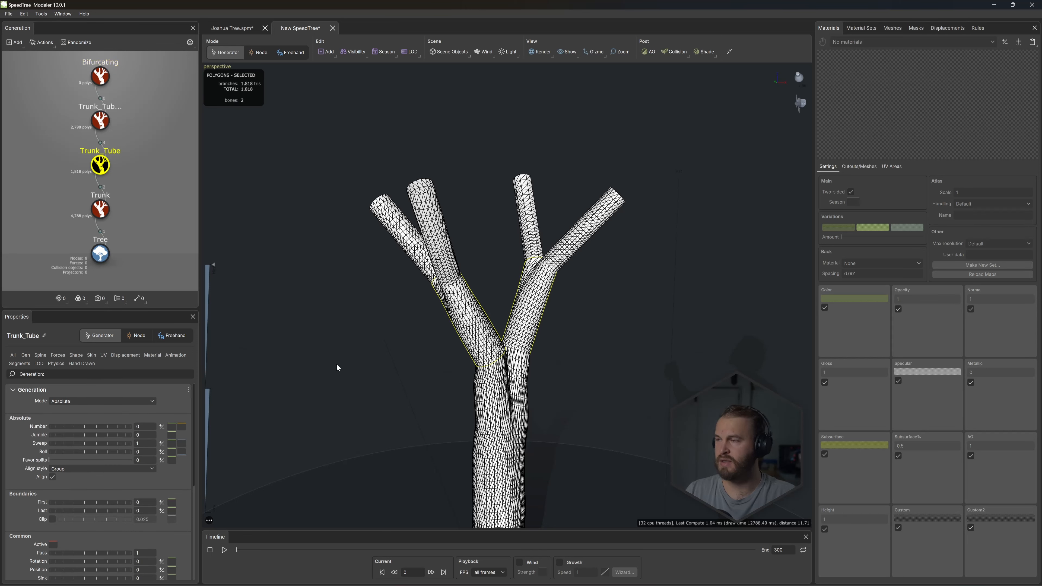
{"action": "left_click", "coordinate": [41, 355]}
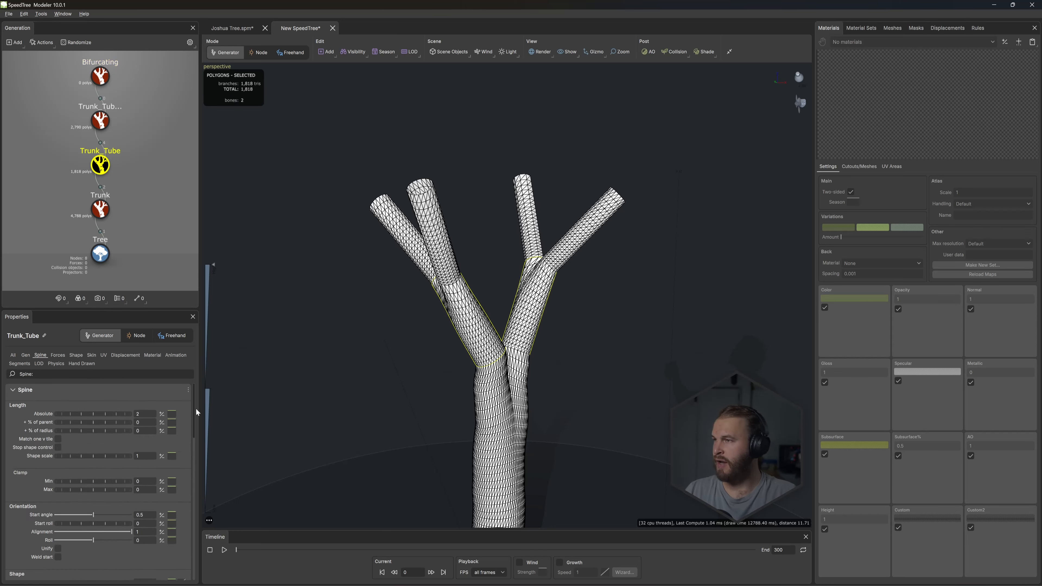
{"action": "scroll", "coordinate": [72, 446], "scroll_direction": "down", "scroll_amount": 10}
{"action": "mouse_move", "coordinate": [88, 422]}
{"action": "left_mouse_down"}
{"action": "mouse_move", "coordinate": [123, 420]}
{"action": "mouse_move", "coordinate": [64, 438]}
{"action": "mouse_move", "coordinate": [79, 435]}
{"action": "left_mouse_up"}
{"action": "left_click", "coordinate": [106, 123]}
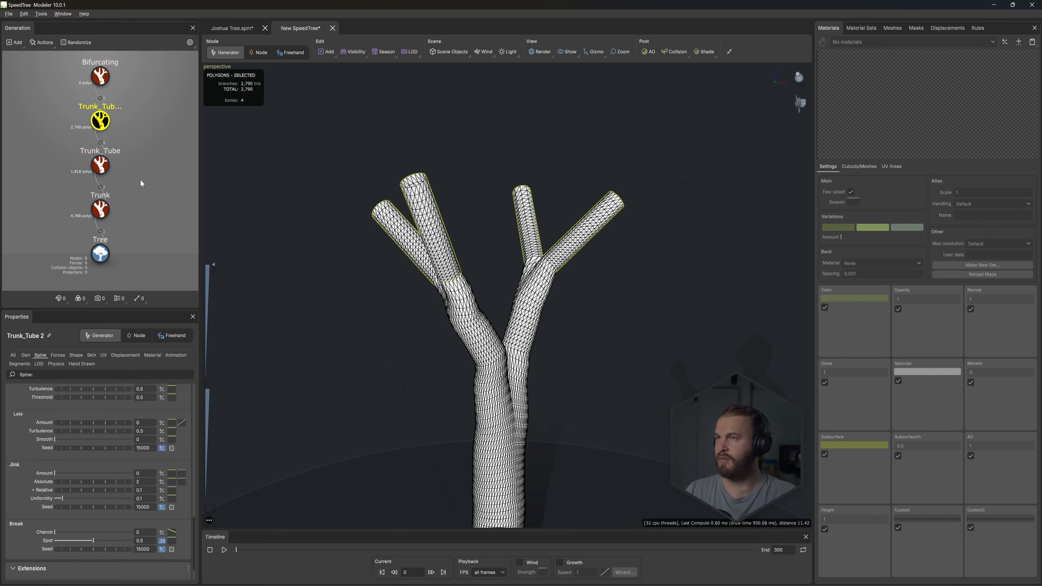
{"action": "scroll", "coordinate": [194, 419], "scroll_direction": "up", "scroll_amount": 1}
{"action": "mouse_move", "coordinate": [73, 434]}
{"action": "left_mouse_down"}
{"action": "mouse_move", "coordinate": [120, 423]}
{"action": "mouse_move", "coordinate": [83, 443]}
{"action": "mouse_move", "coordinate": [98, 441]}
{"action": "mouse_move", "coordinate": [58, 447]}
{"action": "mouse_move", "coordinate": [76, 445]}
{"action": "left_mouse_up"}
- Make the Bifurcating branches extend their parents by setting the Extend parent type to Any
{"action": "left_click", "coordinate": [99, 79]}
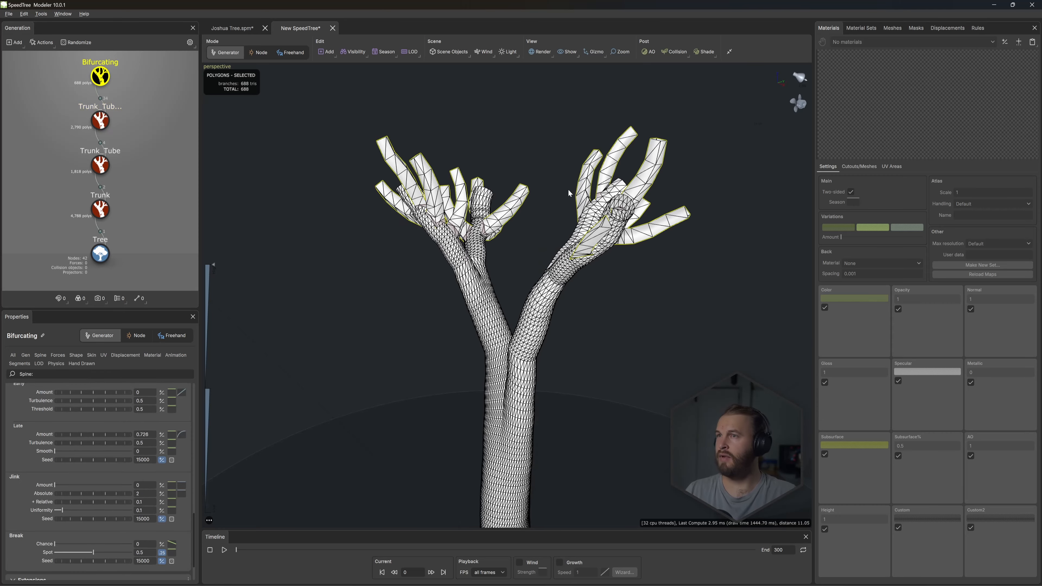
{"action": "left_click_drag", "start_coordinate": [426, 221], "coordinate": [518, 228]}
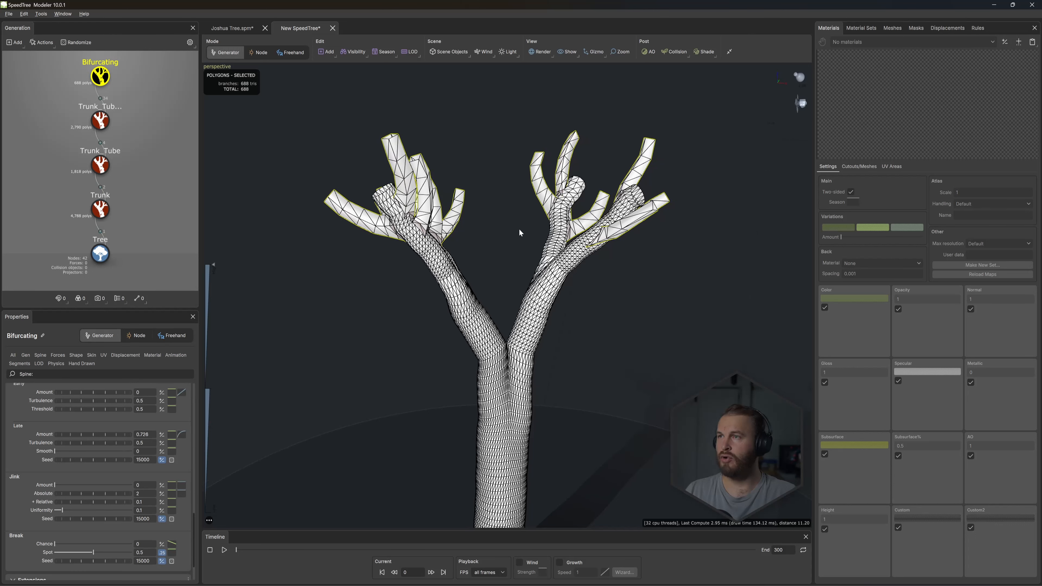
{"action": "left_click", "coordinate": [25, 355]}
{"action": "scroll", "coordinate": [155, 513], "scroll_direction": "down", "scroll_amount": 10}
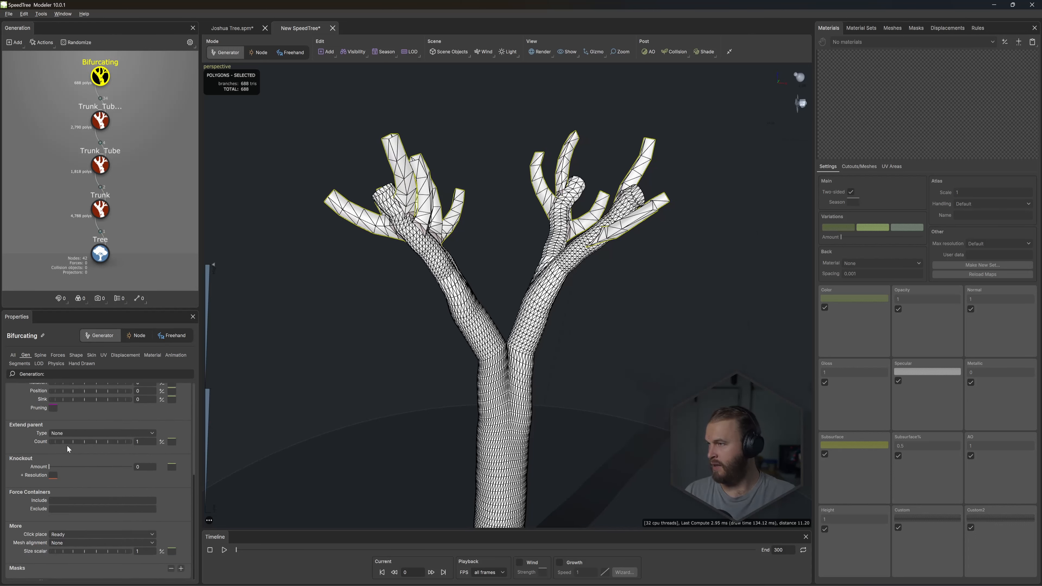
{"action": "left_click", "coordinate": [67, 433]}
{"action": "left_click", "coordinate": [68, 455]}
{"action": "left_click_drag", "start_coordinate": [352, 128], "coordinate": [398, 115]}
{"action": "left_click", "coordinate": [100, 120]}
{"action": "left_click", "coordinate": [108, 77]}
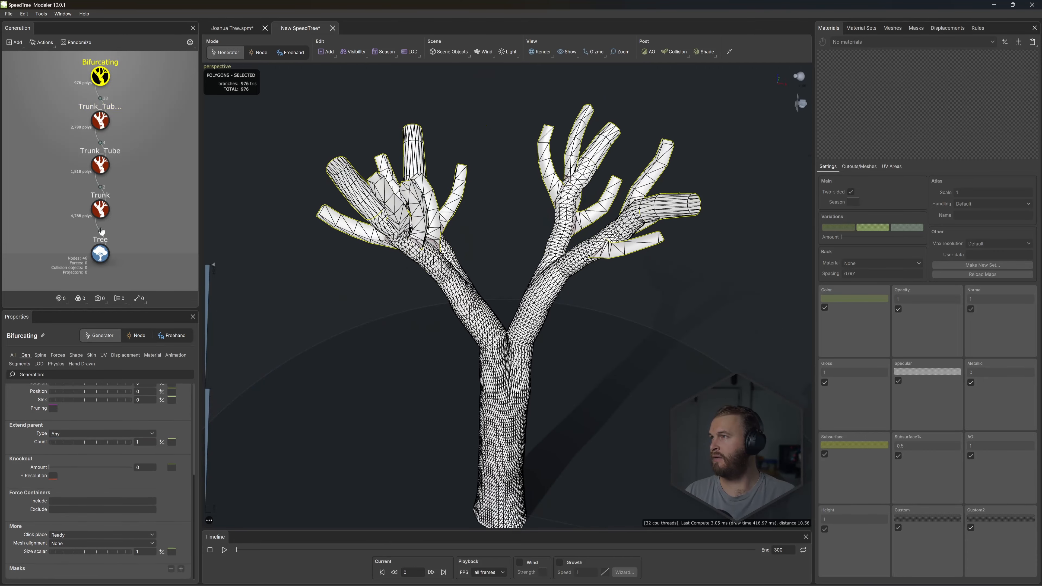
- Set Bifurcating's relative length segments to 1.24 and its absolute radial segments to 14
{"action": "left_click", "coordinate": [19, 363]}
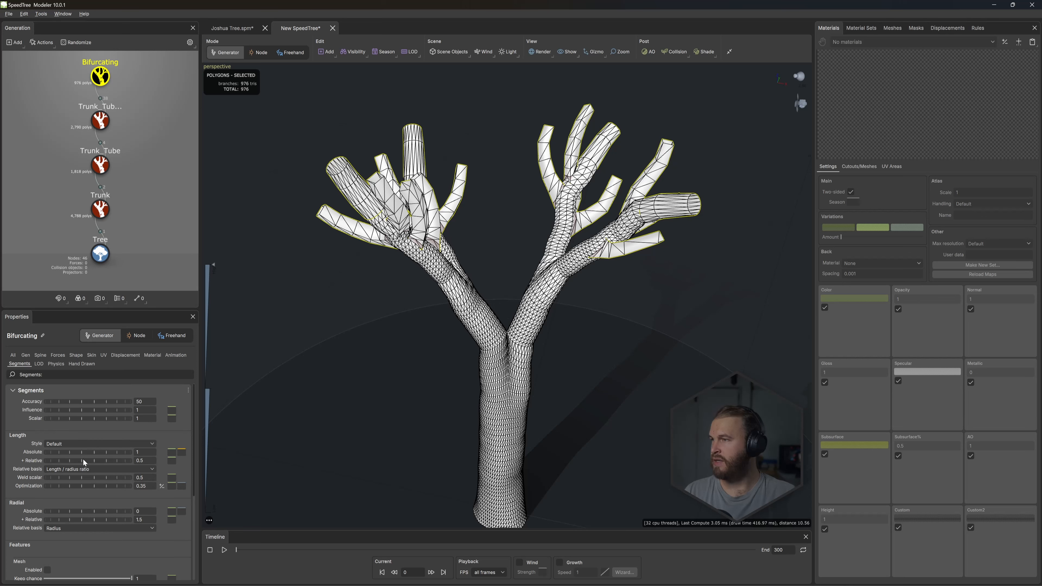
{"action": "left_click_drag", "start_coordinate": [83, 460], "coordinate": [87, 492]}
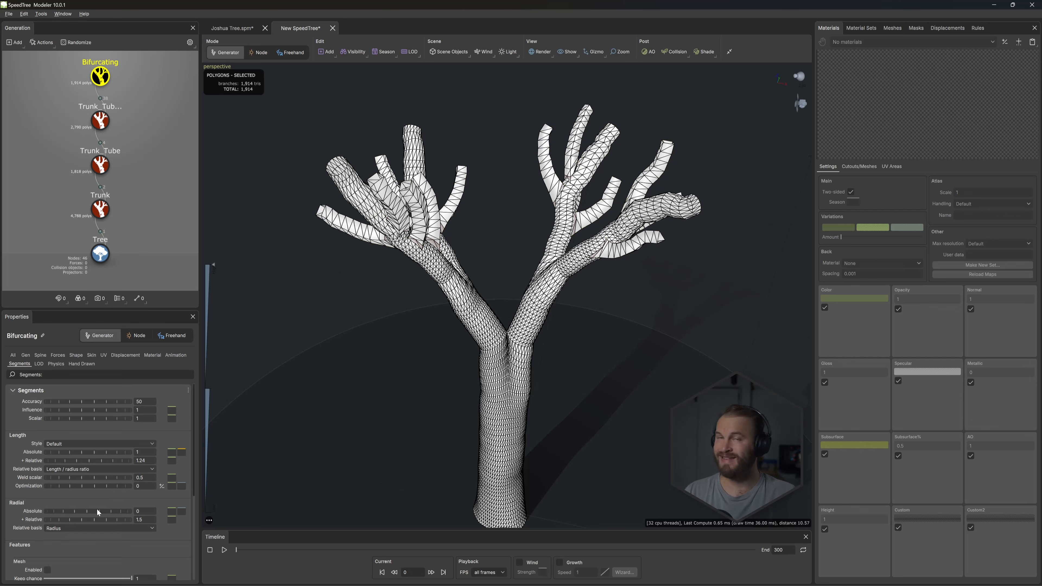
{"action": "left_click_drag", "start_coordinate": [97, 508], "coordinate": [206, 494]}
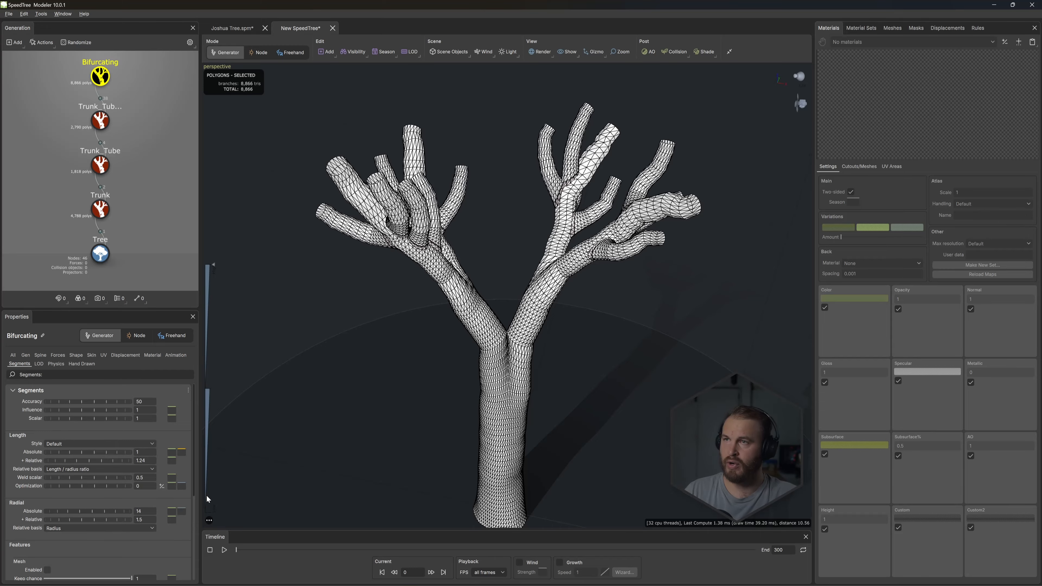
- Reshape Bifurcating's absolute radius profile curve to stay high along the branch and plunge below zero at the end, closing the tips
{"action": "left_click_drag", "start_coordinate": [599, 249], "coordinate": [332, 276]}
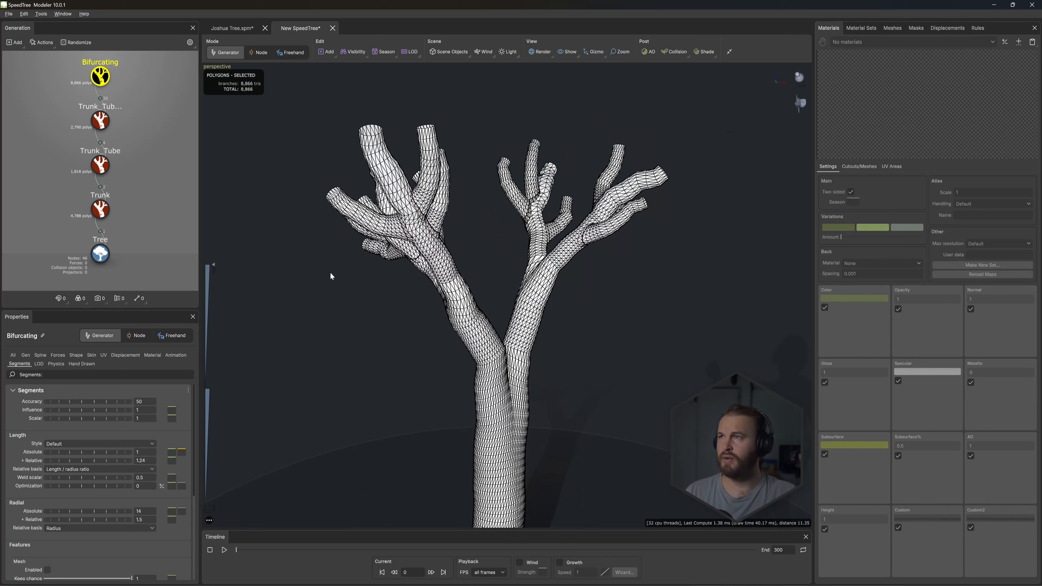
{"action": "left_click", "coordinate": [104, 69]}
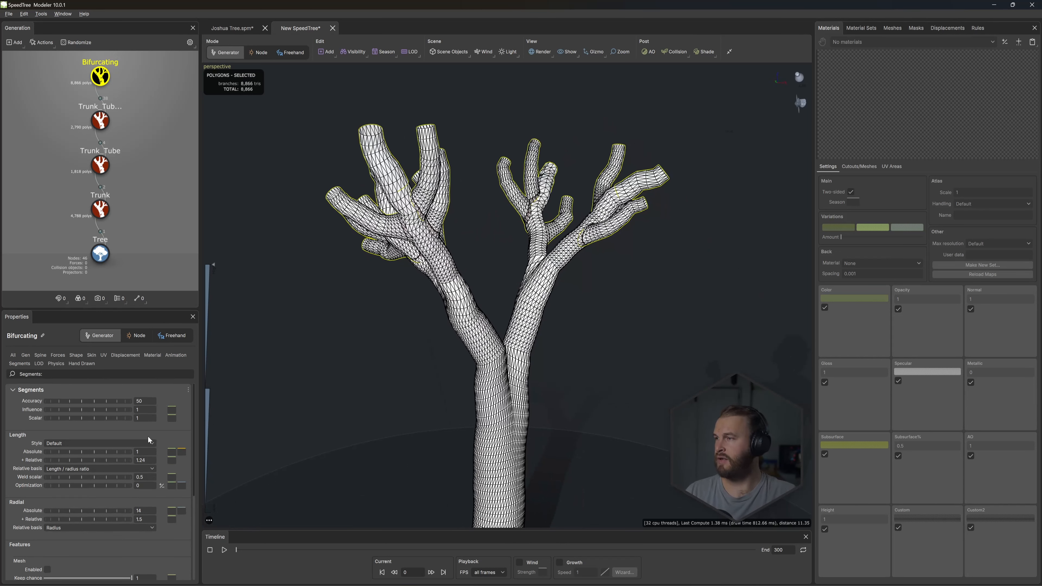
{"action": "left_click", "coordinate": [92, 356]}
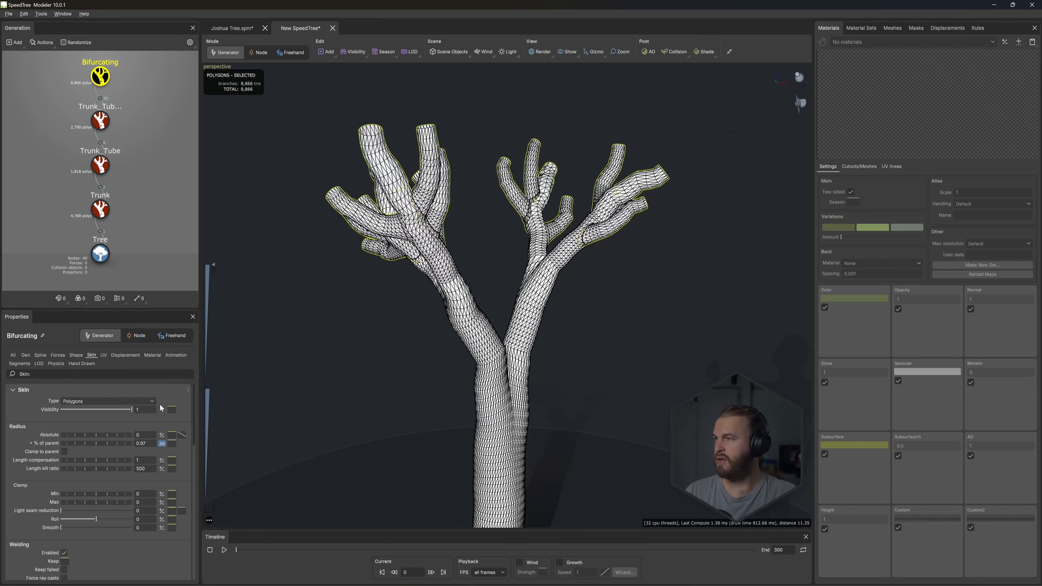
{"action": "left_click", "coordinate": [184, 435]}
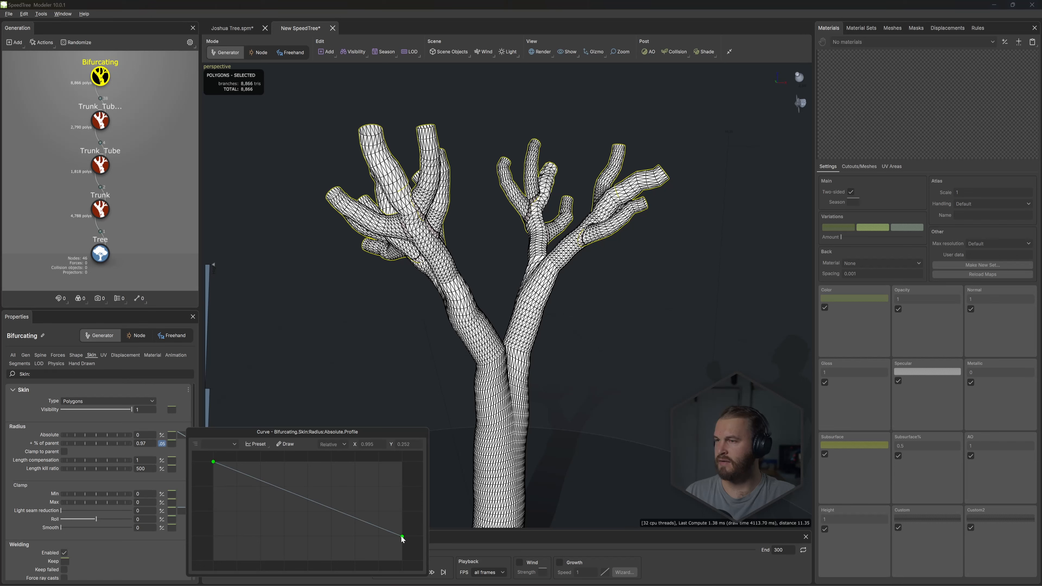
{"action": "left_click_drag", "start_coordinate": [402, 537], "coordinate": [376, 477]}
{"action": "left_click_drag", "start_coordinate": [402, 560], "coordinate": [402, 573]}
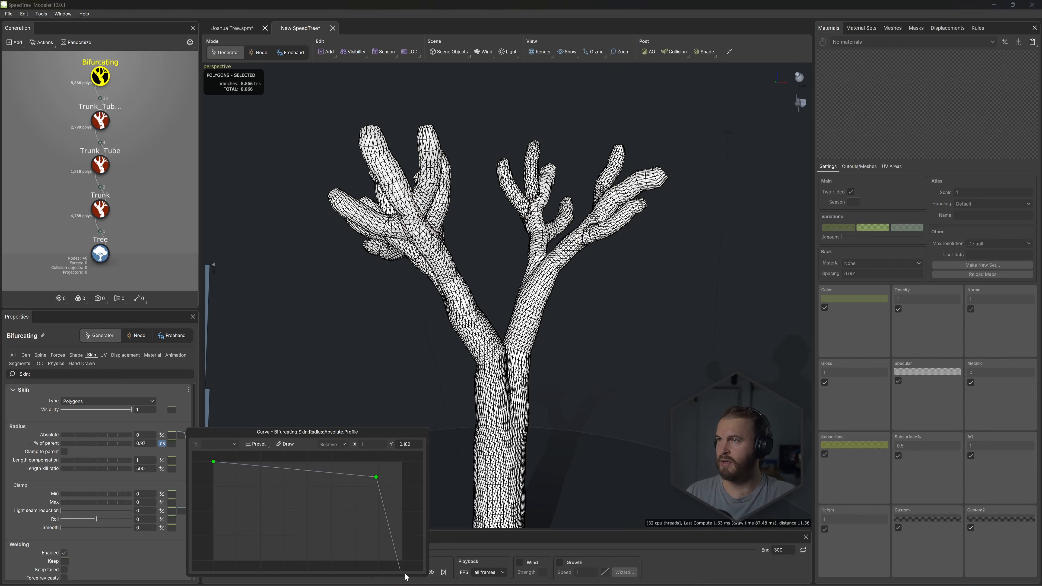
{"action": "scroll", "coordinate": [371, 484], "scroll_direction": "down", "scroll_amount": 4}
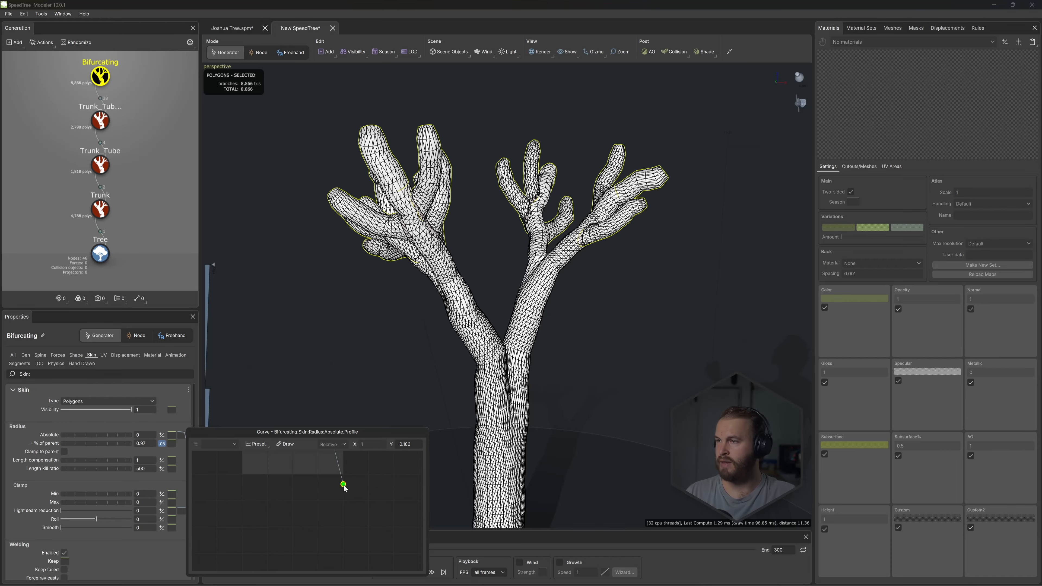
{"action": "left_click_drag", "start_coordinate": [344, 485], "coordinate": [344, 536]}
{"action": "left_click_drag", "start_coordinate": [330, 466], "coordinate": [338, 479]}
{"action": "left_click", "coordinate": [366, 281]}
- Size the Bifurcating branches absolutely, setting the radius % of parent to 0 and the absolute radius to 0.16
{"action": "left_click_drag", "start_coordinate": [365, 281], "coordinate": [353, 255]}
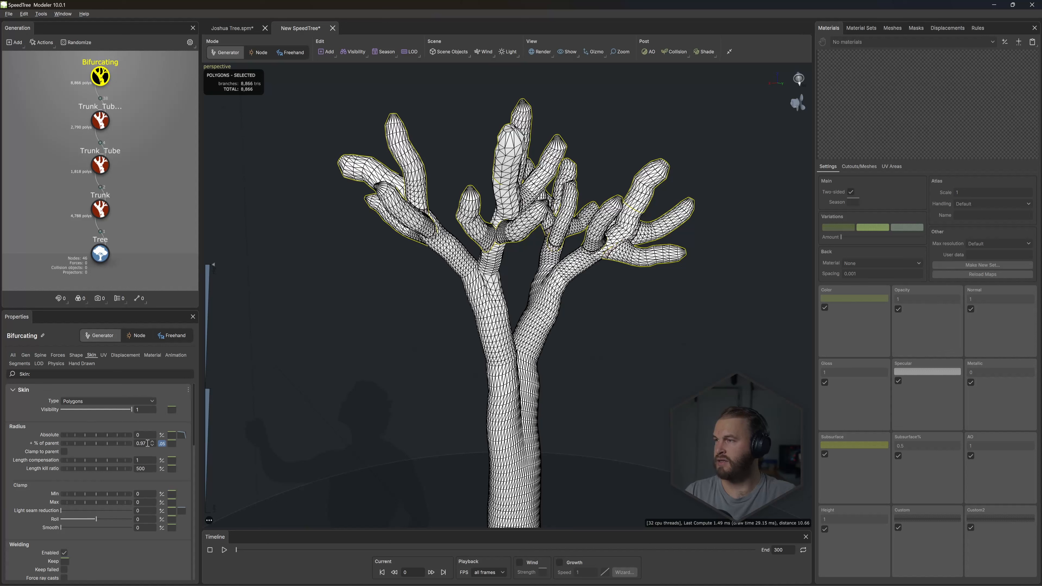
{"action": "left_click", "coordinate": [142, 443]}
{"action": "type", "text": "0"}
{"action": "key", "text": "Return"}
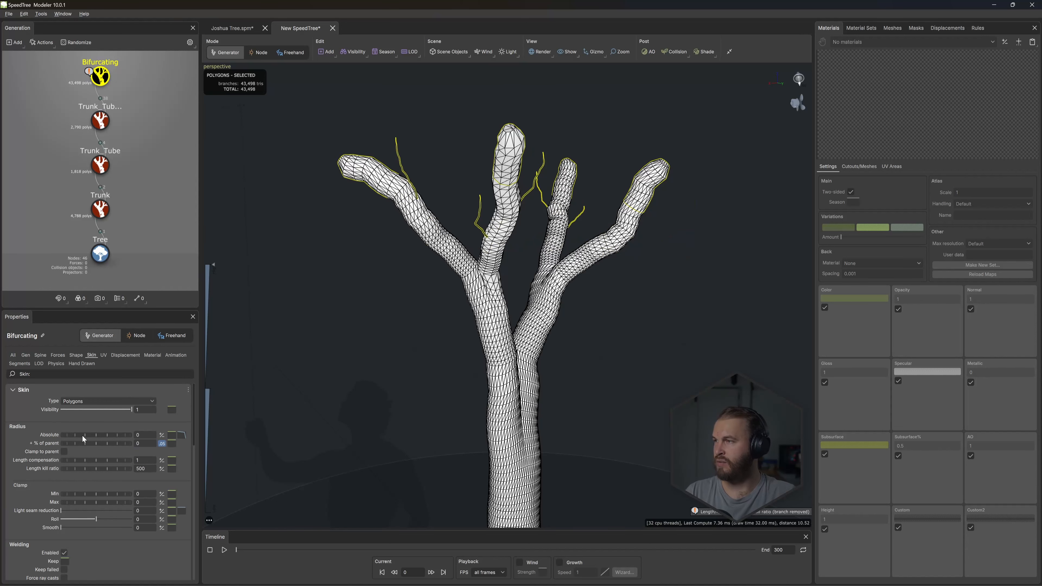
{"action": "left_click_drag", "start_coordinate": [82, 436], "coordinate": [90, 441]}
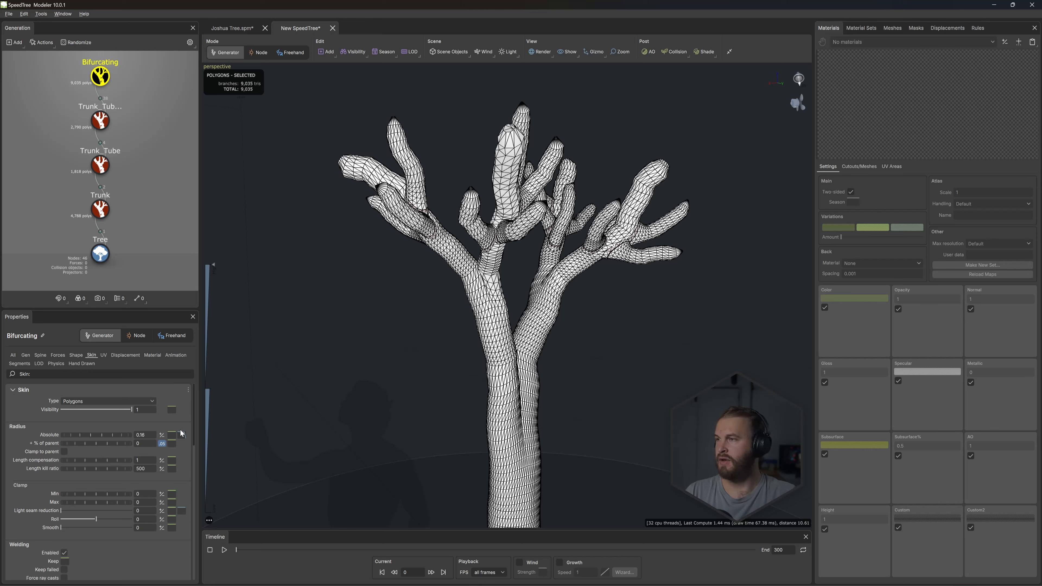
{"action": "left_click_drag", "start_coordinate": [107, 435], "coordinate": [108, 435]}
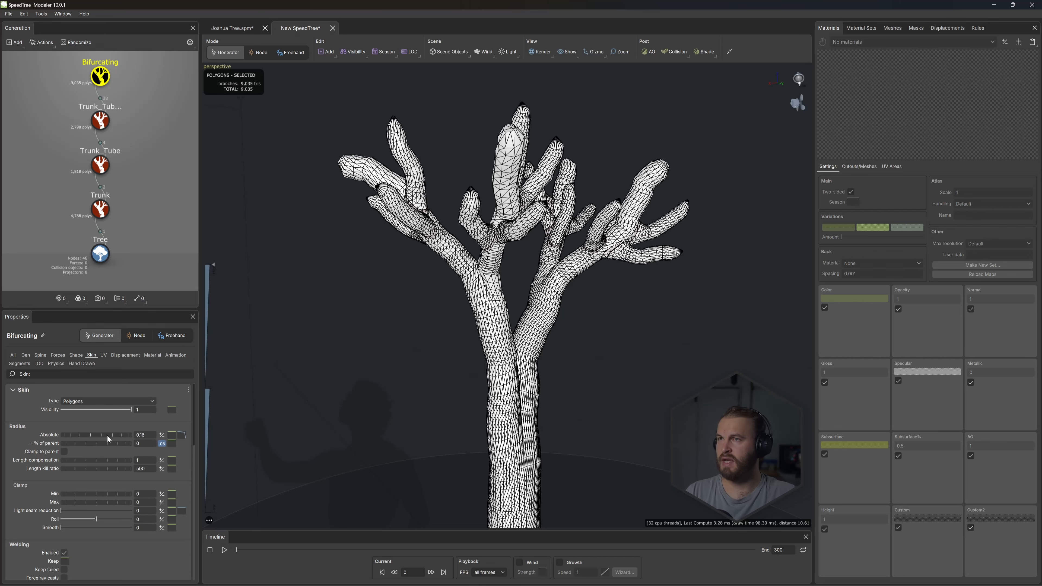
- Taper Trunk_Tube 2 by lowering the end point of its absolute radius profile curve to about three quarters of full height
{"action": "left_click", "coordinate": [101, 121]}
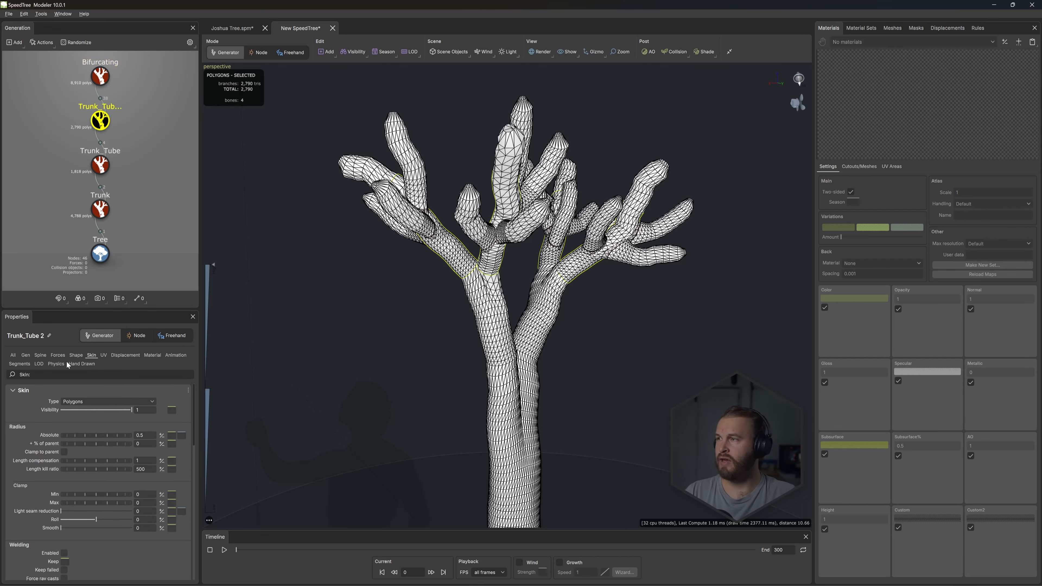
{"action": "left_click", "coordinate": [181, 436]}
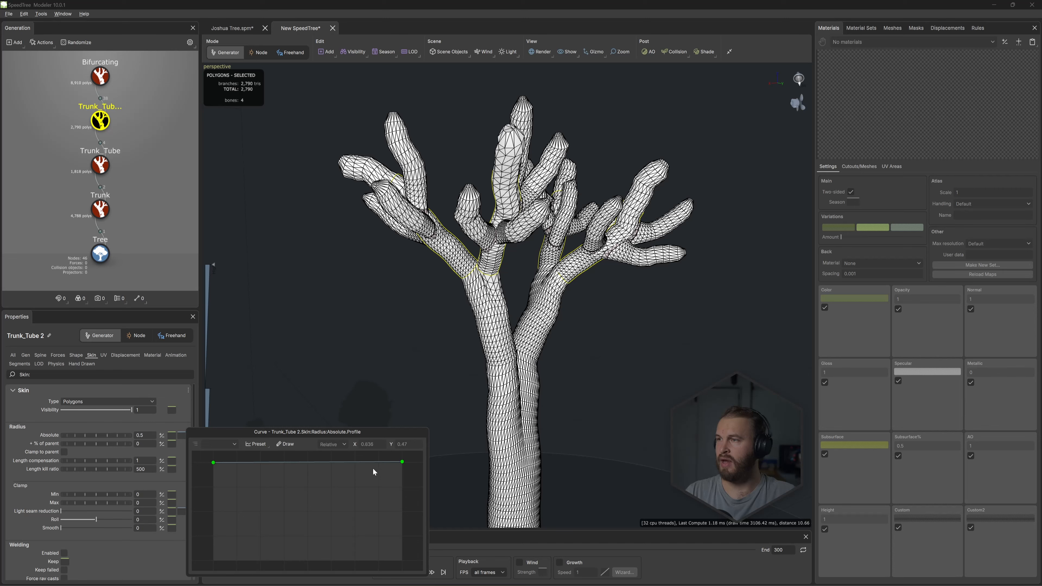
{"action": "left_click_drag", "start_coordinate": [402, 465], "coordinate": [402, 491]}
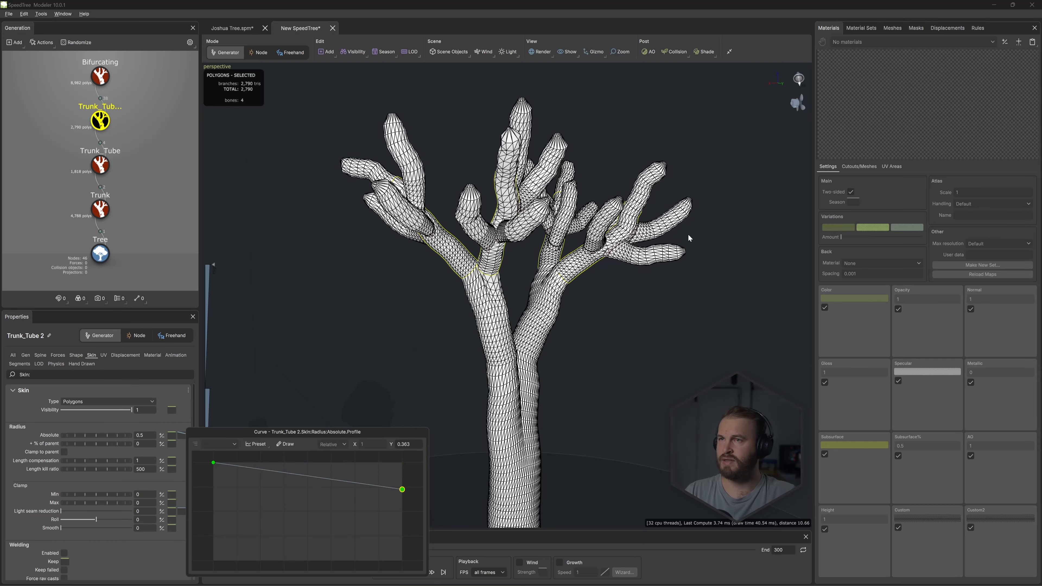
{"action": "left_click_drag", "start_coordinate": [348, 303], "coordinate": [410, 304]}
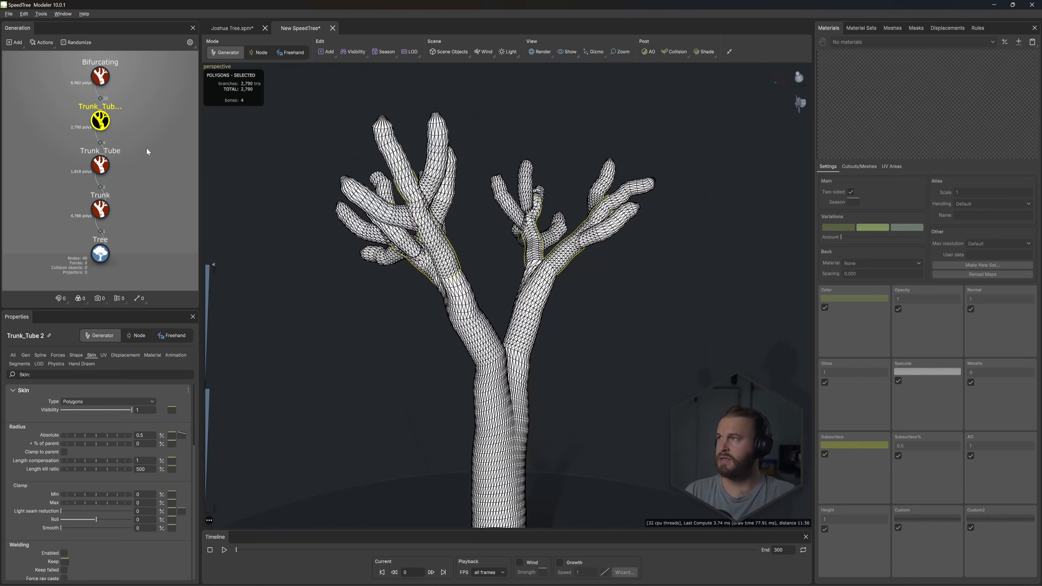
- Clear the generator selection and randomize the whole tree three times
{"action": "left_click", "coordinate": [146, 151]}
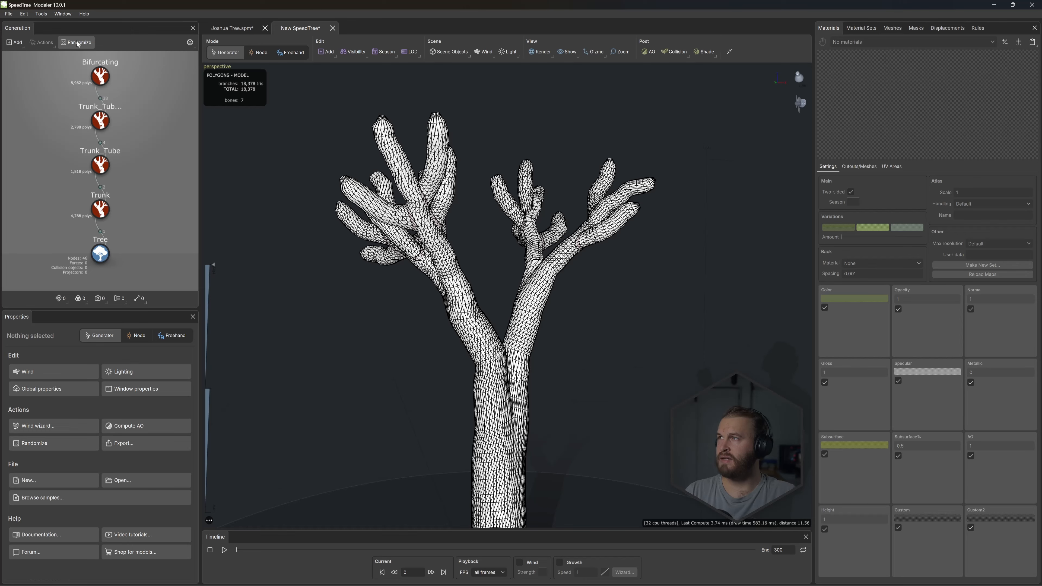
{"action": "left_click", "coordinate": [77, 42]}
{"action": "left_click", "coordinate": [77, 43]}
{"action": "left_click", "coordinate": [77, 43]}
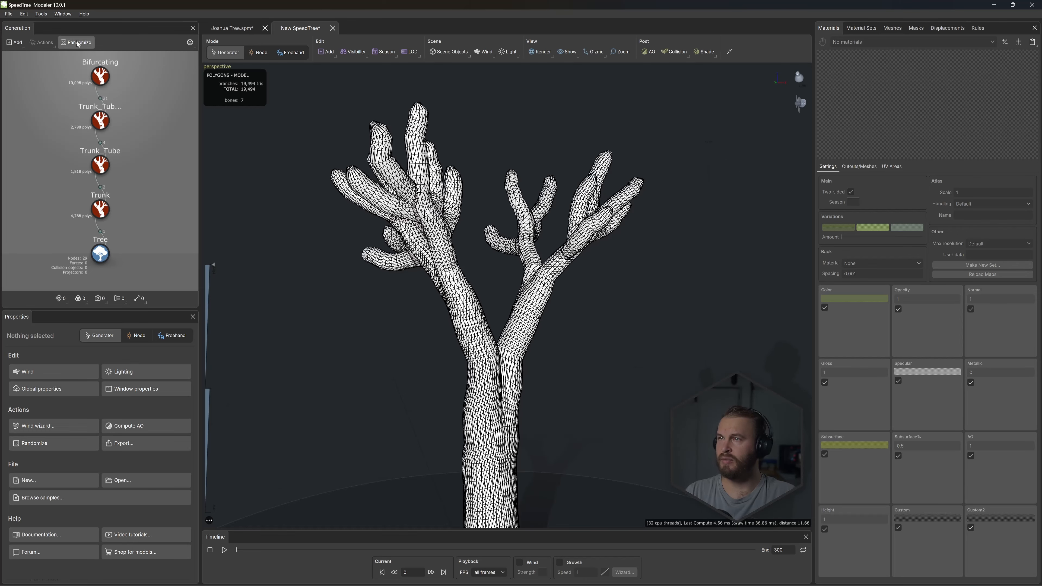
- Randomize the whole tree two more times
{"action": "left_click", "coordinate": [77, 43]}
{"action": "left_click", "coordinate": [77, 43]}
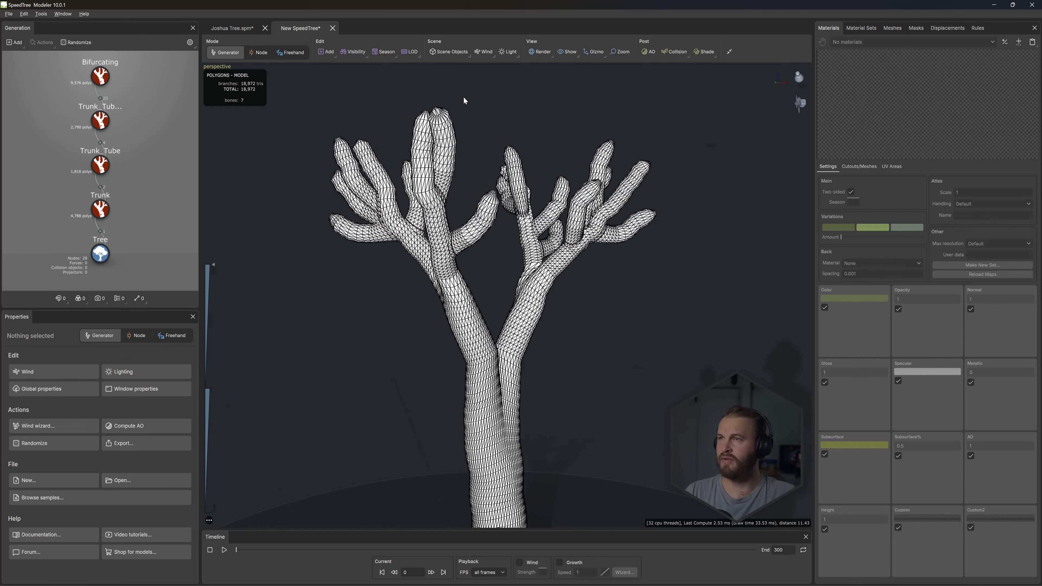
{"action": "left_click_drag", "start_coordinate": [465, 100], "coordinate": [444, 144]}
- Add a Direction force to the Trunk_Tube 2 generator
{"action": "left_click", "coordinate": [95, 130]}
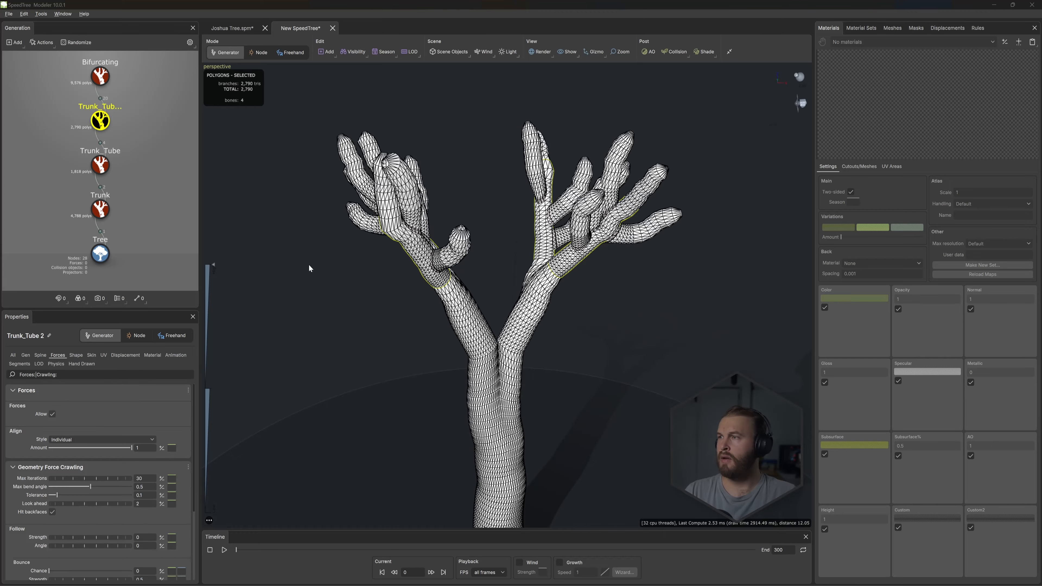
{"action": "left_click_drag", "start_coordinate": [445, 292], "coordinate": [405, 293]}
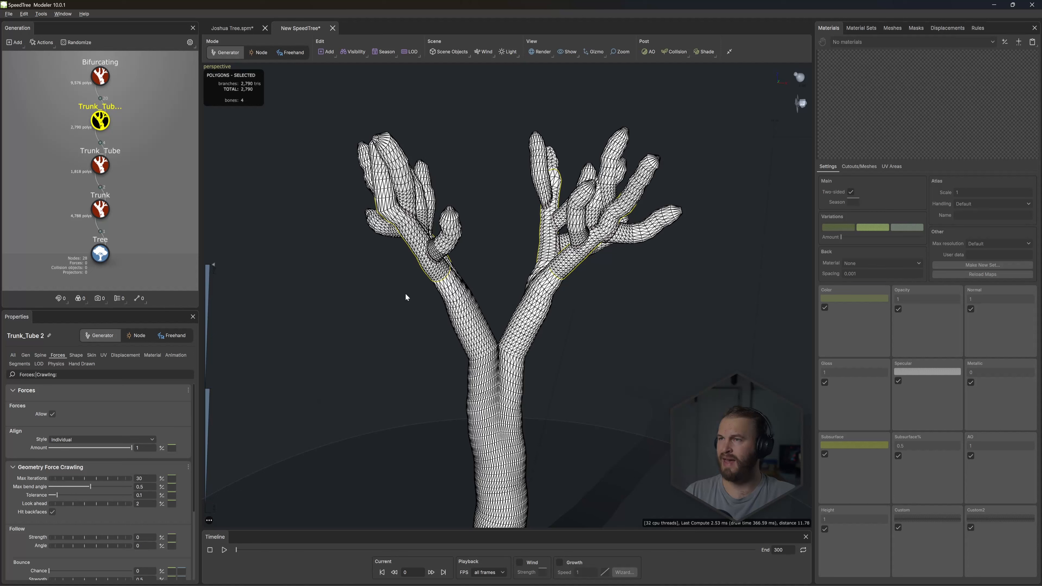
{"action": "right_click", "coordinate": [355, 345]}
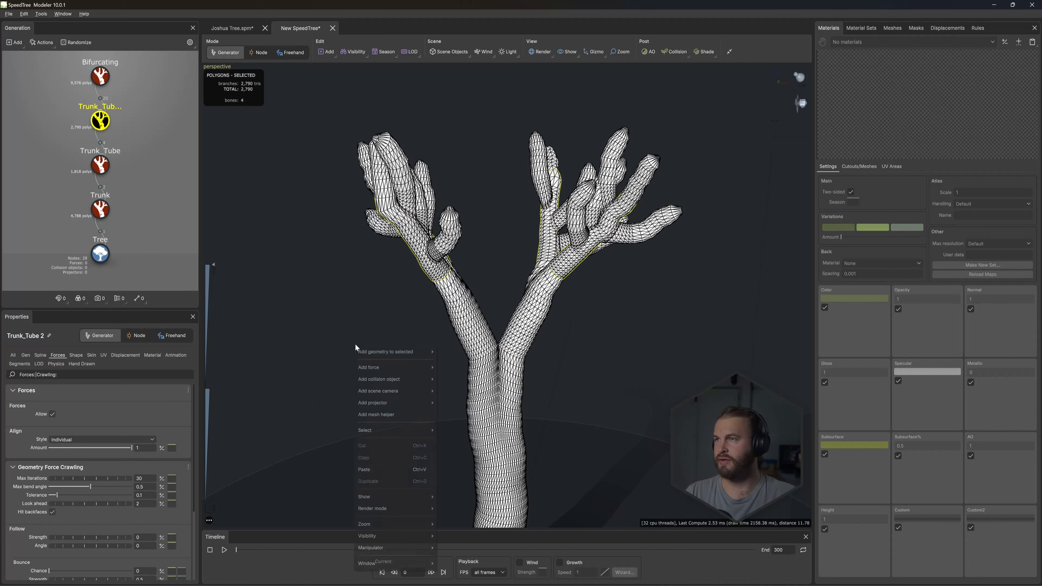
{"action": "mouse_move", "coordinate": [413, 364]}
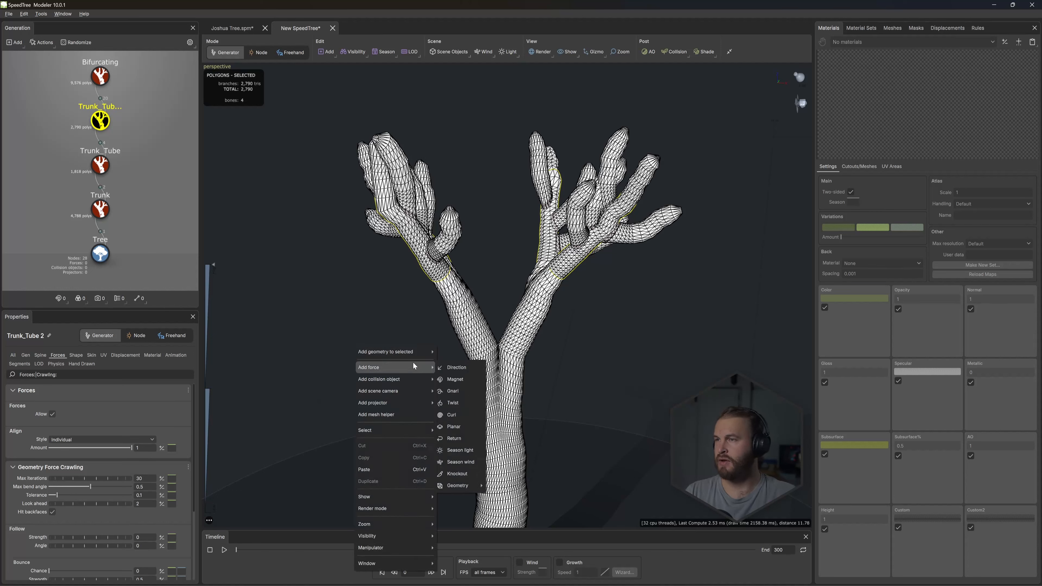
{"action": "left_click", "coordinate": [455, 367]}
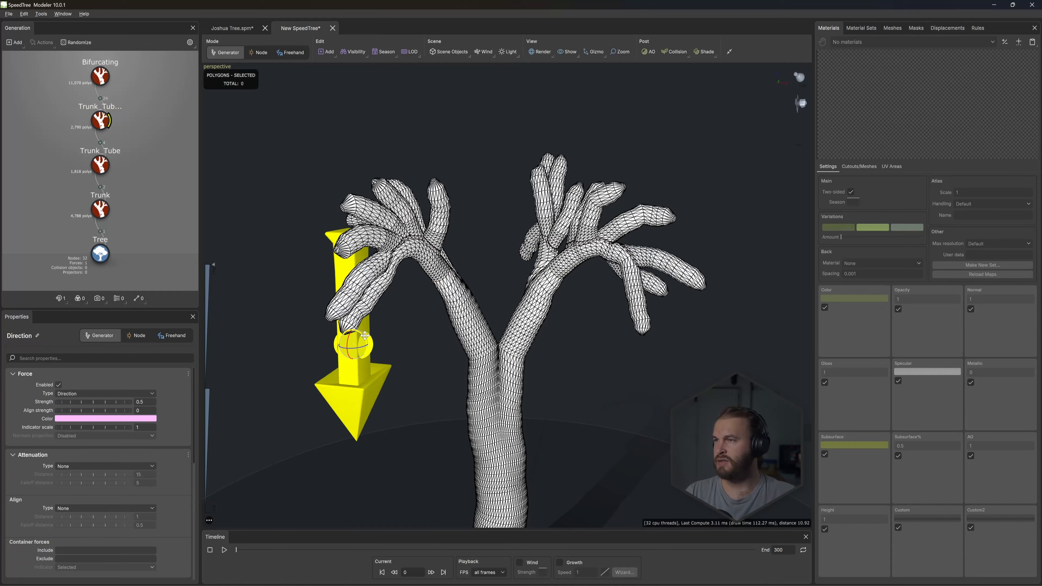
- Rotate the Direction force to point upward and set its indicator scale to about 0.38
{"action": "left_click_drag", "start_coordinate": [345, 372], "coordinate": [333, 426]}
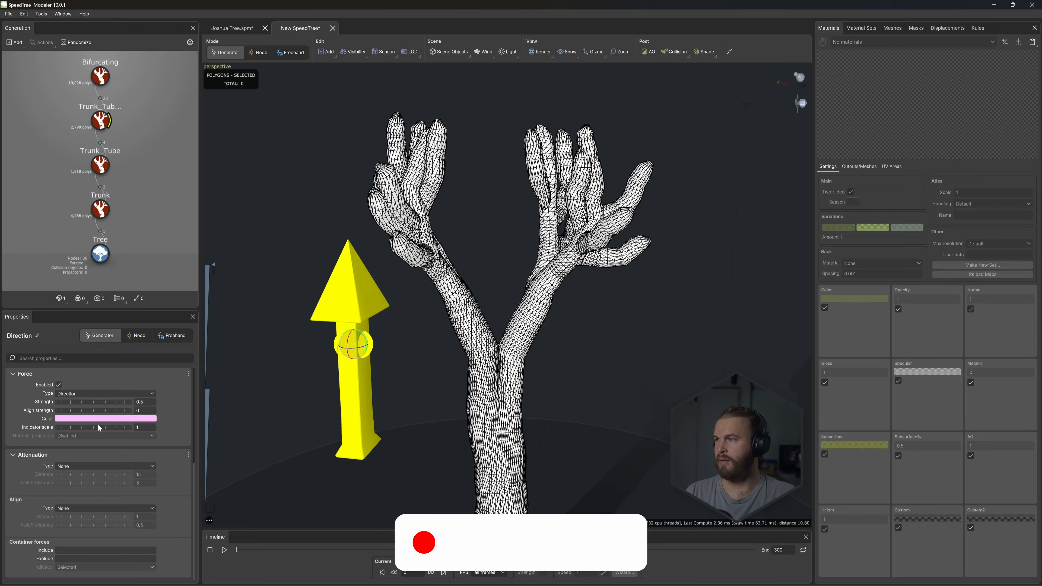
{"action": "left_click_drag", "start_coordinate": [100, 428], "coordinate": [77, 430]}
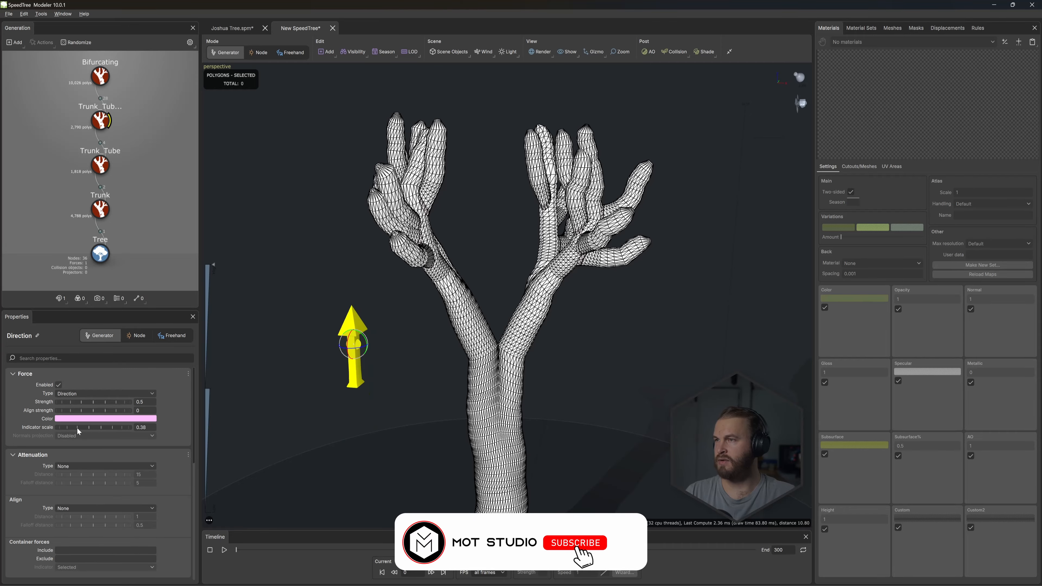
{"action": "left_click_drag", "start_coordinate": [421, 339], "coordinate": [389, 262]}
- Set the Bifurcating generator's bifurcation align to 0.544 and its threshold to 1.13
{"action": "left_click_drag", "start_coordinate": [491, 271], "coordinate": [462, 247]}
{"action": "left_click", "coordinate": [26, 355]}
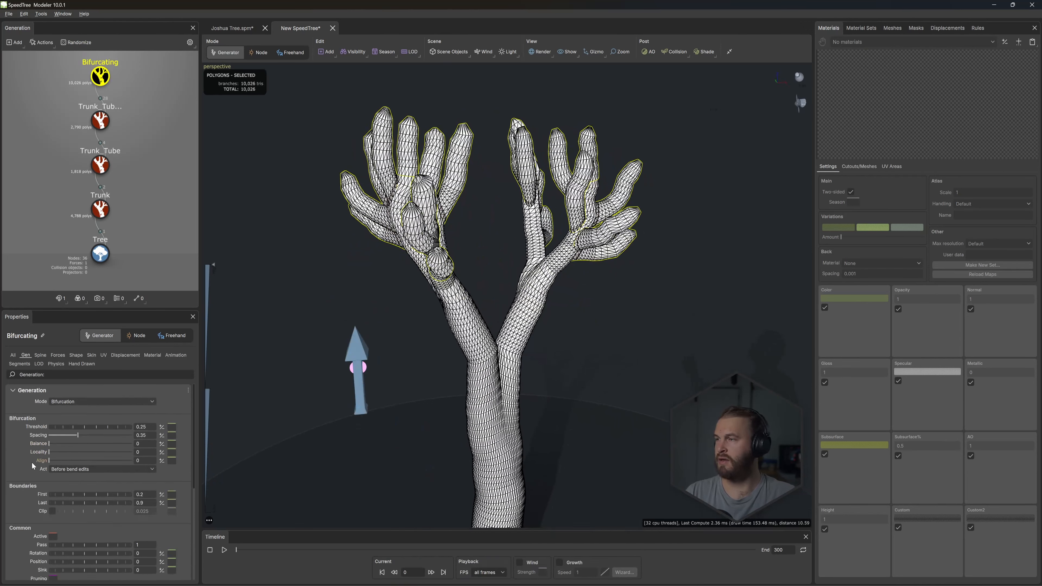
{"action": "left_click_drag", "start_coordinate": [49, 460], "coordinate": [93, 470]}
{"action": "left_click_drag", "start_coordinate": [82, 430], "coordinate": [115, 433]}
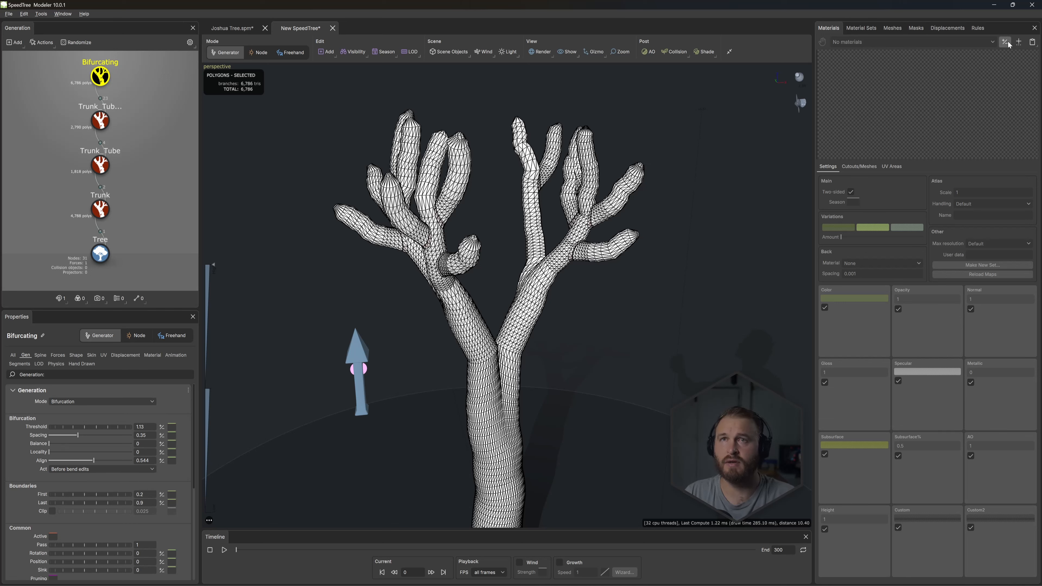
- Create a new material named bARK
{"action": "left_click", "coordinate": [1018, 43]}
{"action": "left_click", "coordinate": [856, 88]}
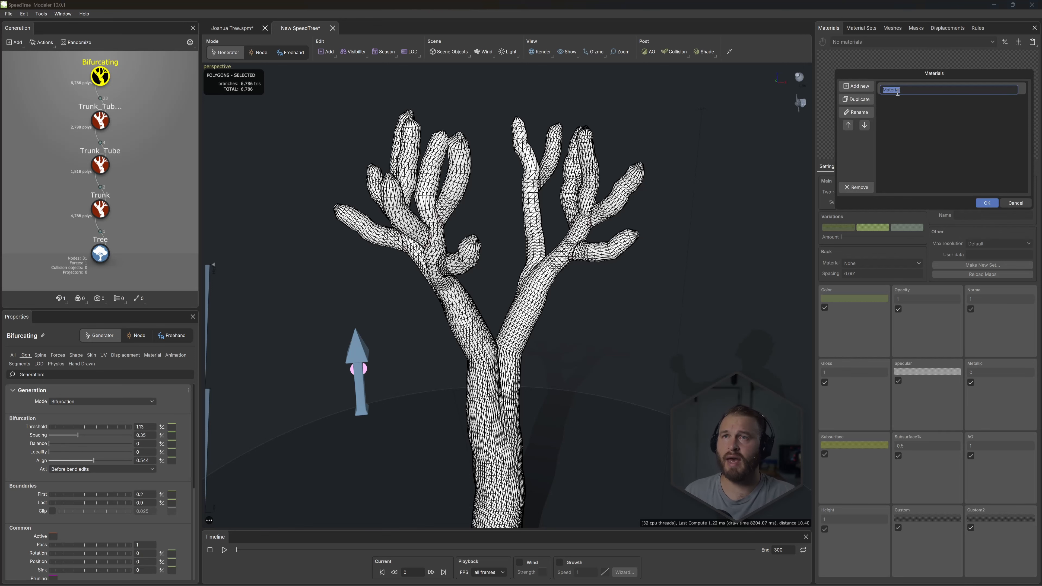
{"action": "type", "text": "bARK"}
{"action": "key", "text": "Return"}
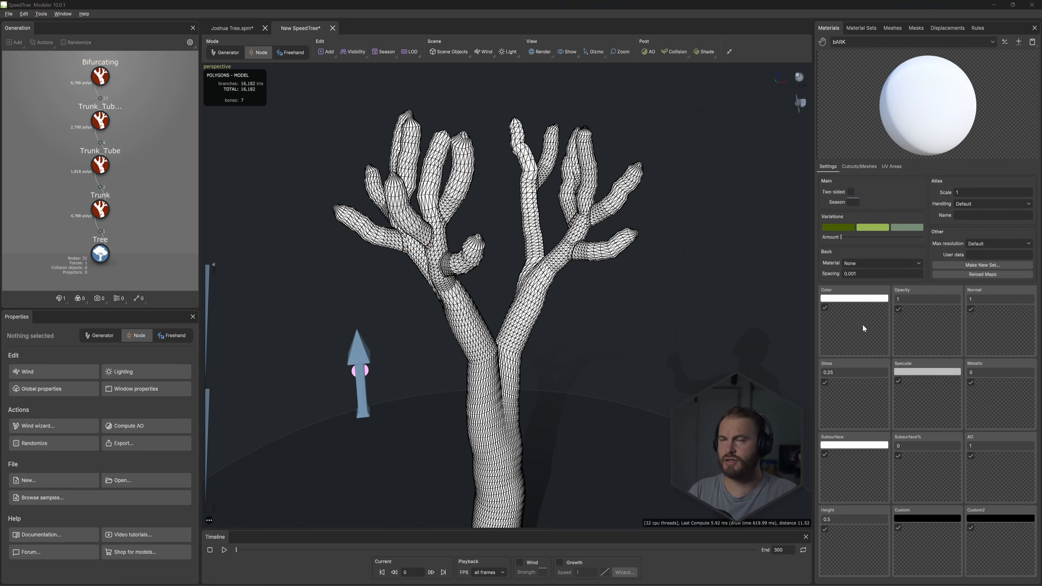
- Load wmoiadwn_8K_Albedo.jpg from the Joshua Tree Tutorial bark_beech_wmoiadwn folder as bARK's color map, along with its normal, gloss, AO and height maps
{"action": "double_click", "coordinate": [862, 324]}
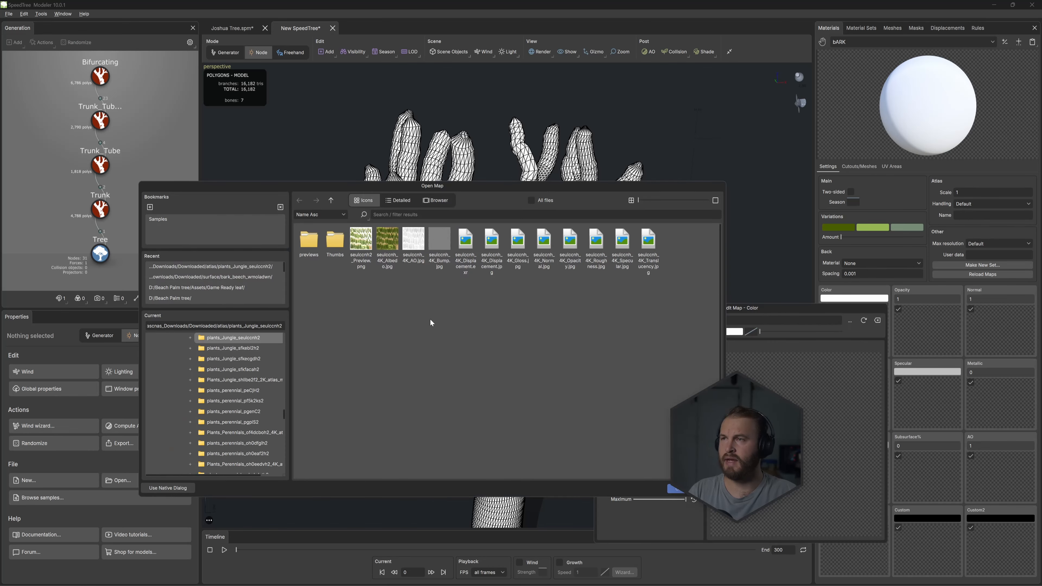
{"action": "left_click", "coordinate": [166, 488]}
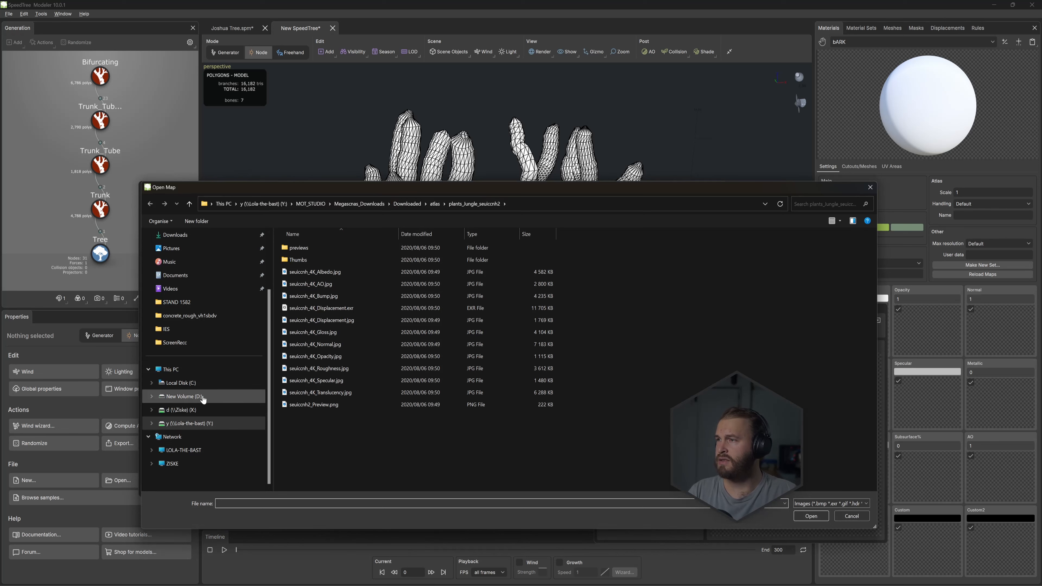
{"action": "left_click", "coordinate": [184, 396]}
{"action": "double_click", "coordinate": [318, 272]}
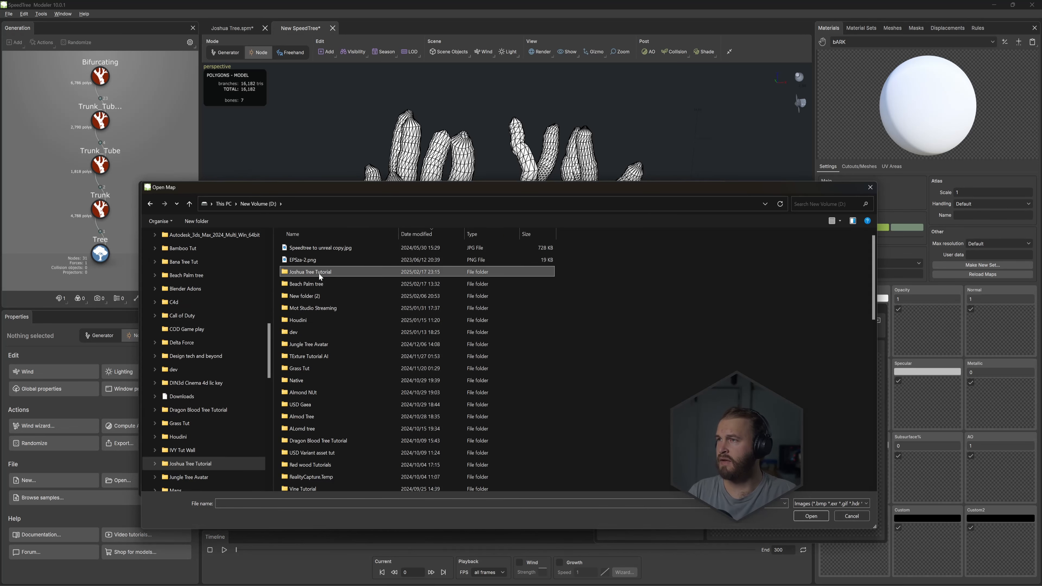
{"action": "double_click", "coordinate": [347, 252]}
{"action": "left_click", "coordinate": [396, 256]}
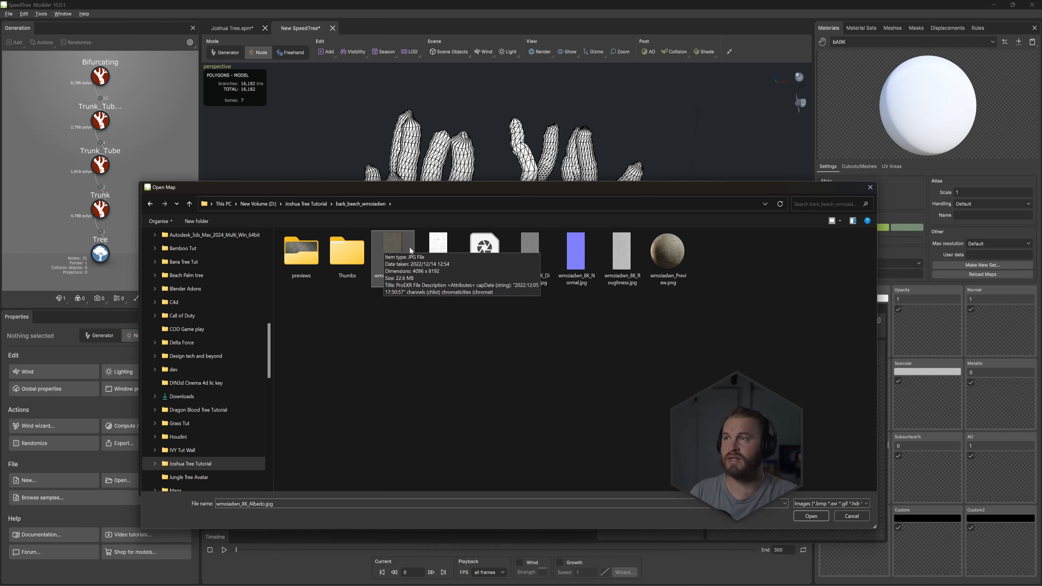
{"action": "left_click", "coordinate": [798, 518]}
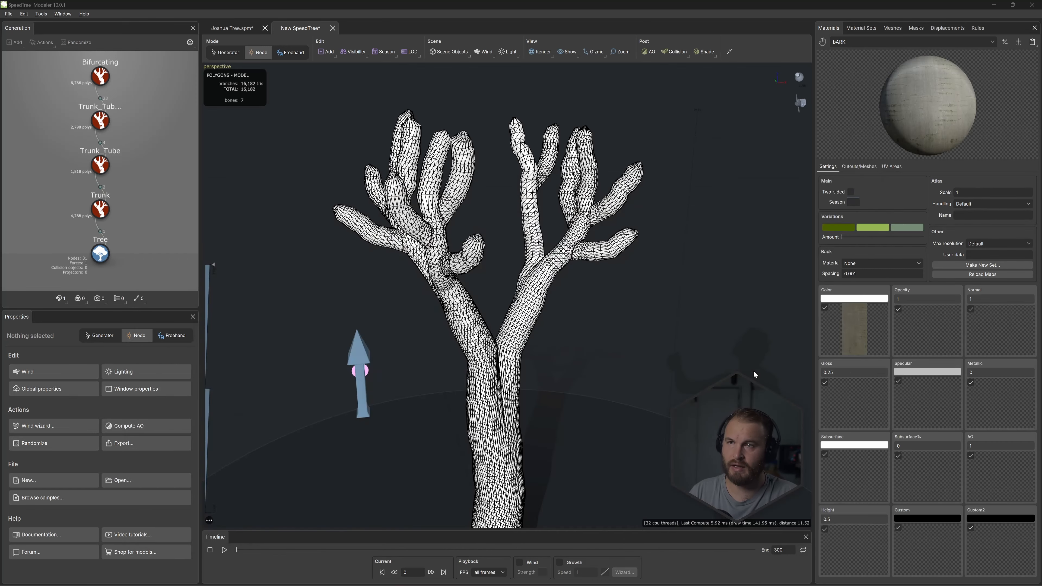
{"action": "left_click", "coordinate": [992, 416]}
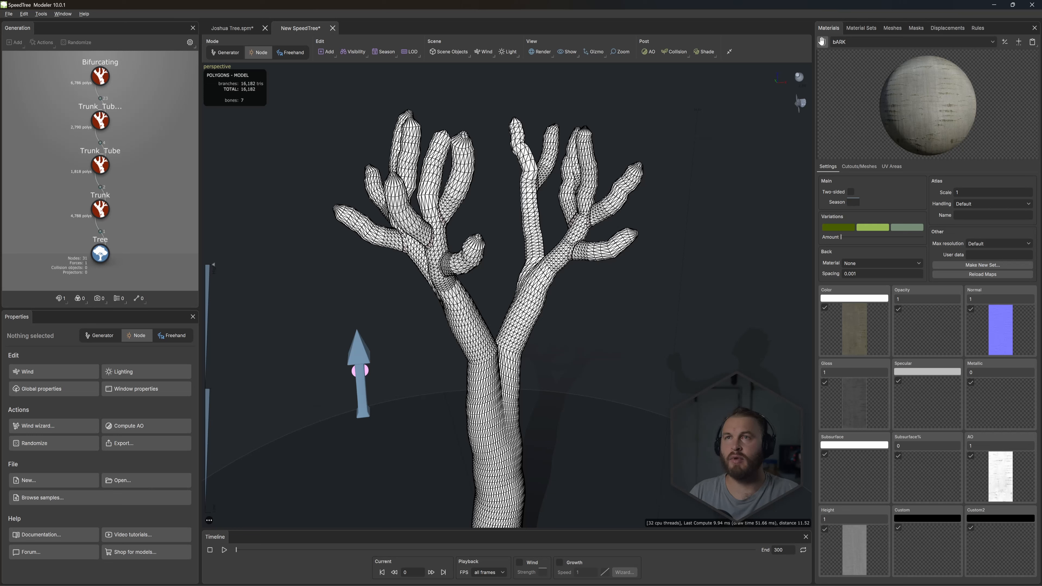
- Replace the Trunk's branch material with bARK and switch the viewport from wireframe to textured rendering
{"action": "left_click_drag", "start_coordinate": [821, 41], "coordinate": [100, 208]}
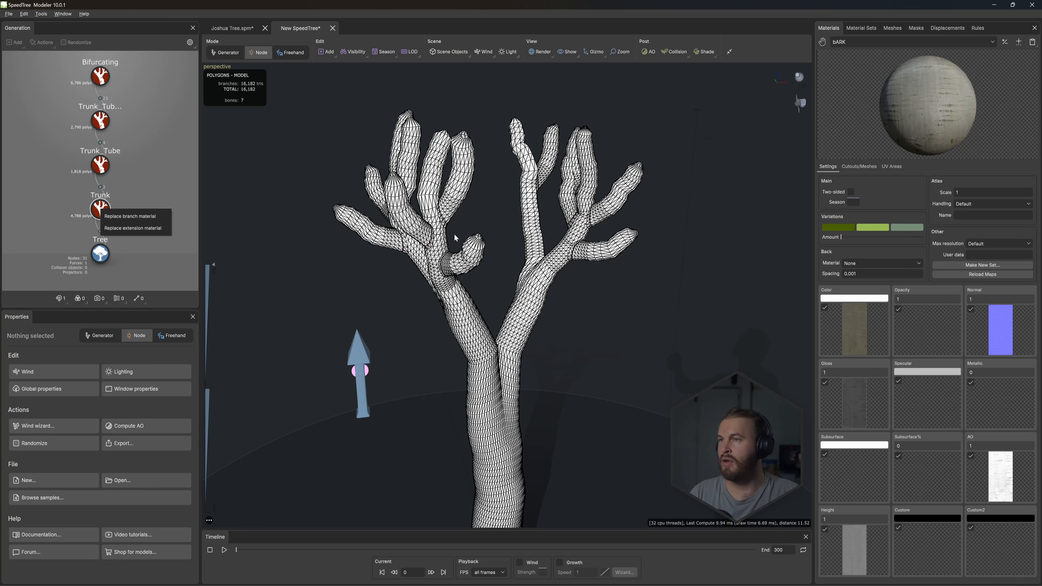
{"action": "left_click", "coordinate": [129, 216]}
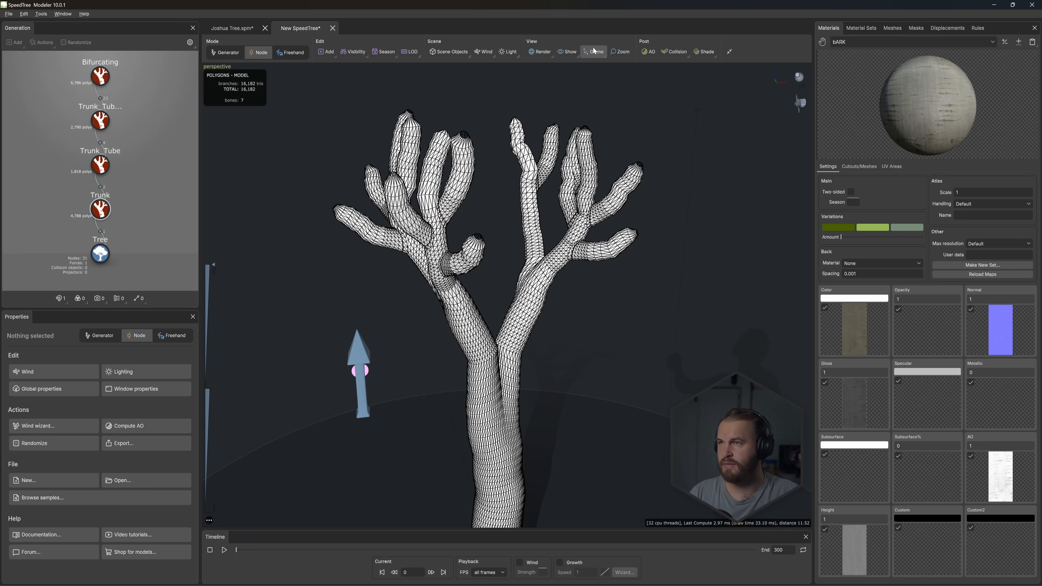
{"action": "left_click", "coordinate": [535, 55]}
{"action": "left_click", "coordinate": [561, 63]}
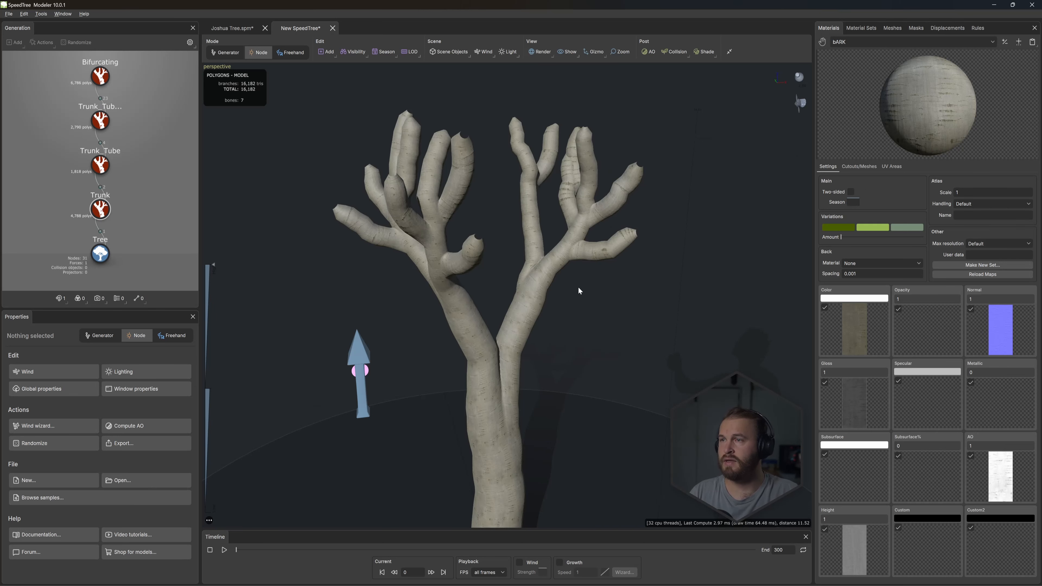
- Set bARK's normal value to 2 and the V scale of the Trunk's UV mapping to 0.29
{"action": "middle_click_drag", "start_coordinate": [578, 286], "coordinate": [587, 273]}
{"action": "scroll", "coordinate": [587, 274], "scroll_direction": "up", "scroll_amount": 3}
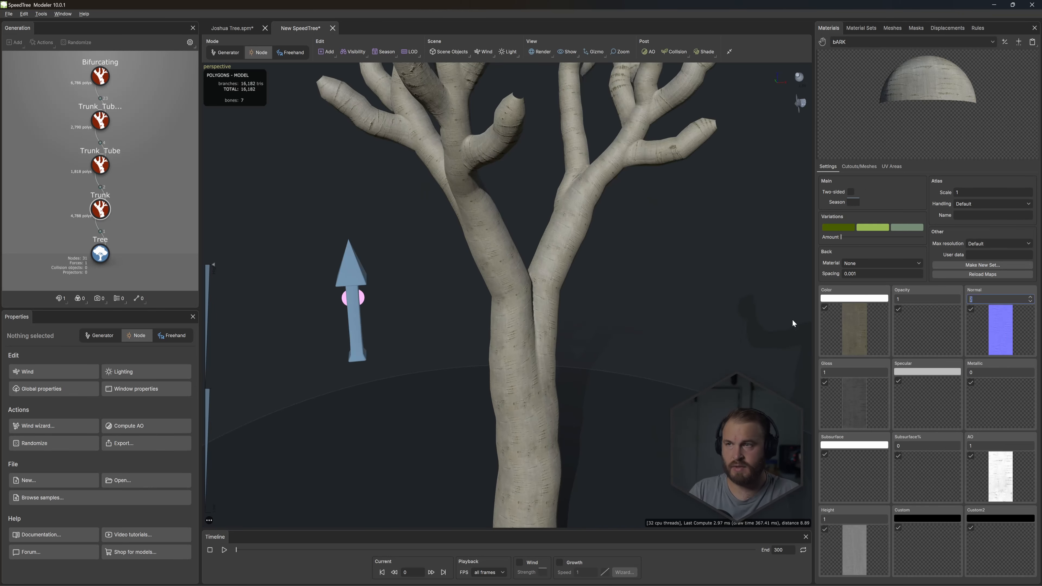
{"action": "left_click", "coordinate": [100, 209]}
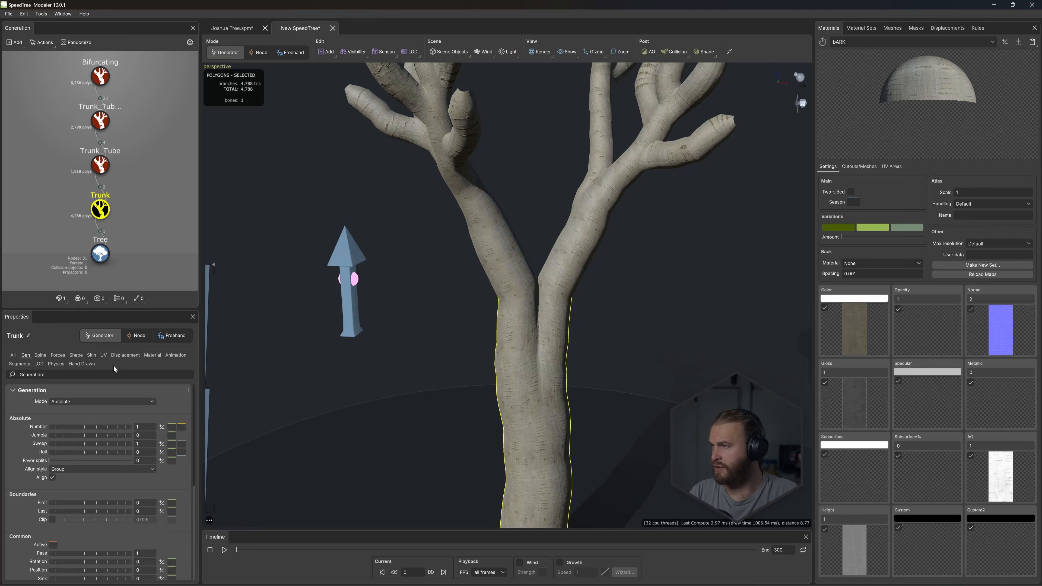
{"action": "left_click", "coordinate": [103, 354]}
{"action": "mouse_move", "coordinate": [484, 303]}
{"action": "left_mouse_down"}
{"action": "mouse_move", "coordinate": [532, 294]}
{"action": "mouse_move", "coordinate": [495, 300]}
{"action": "left_mouse_up"}
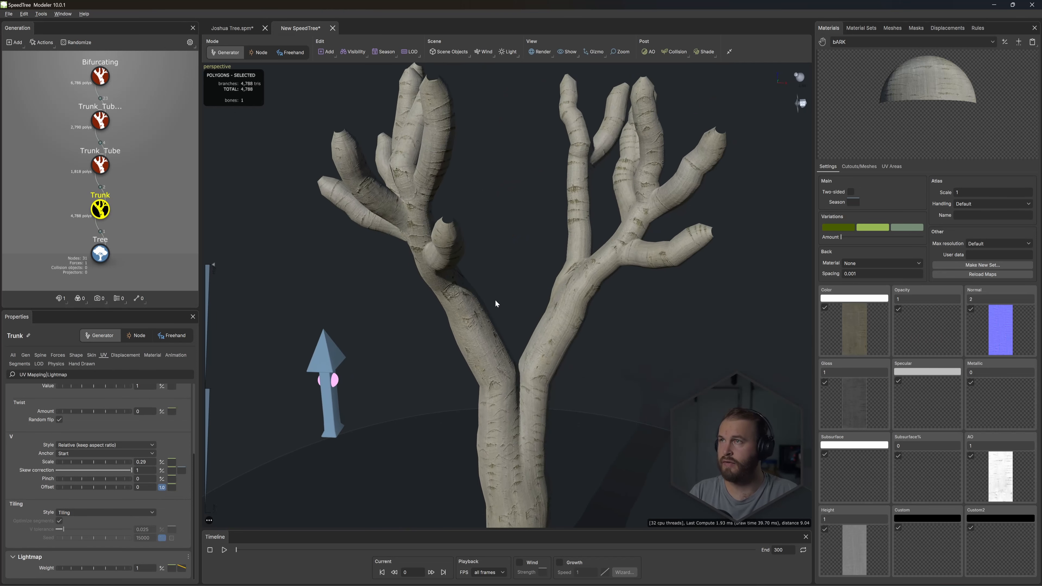
{"action": "left_click_drag", "start_coordinate": [593, 233], "coordinate": [588, 225]}
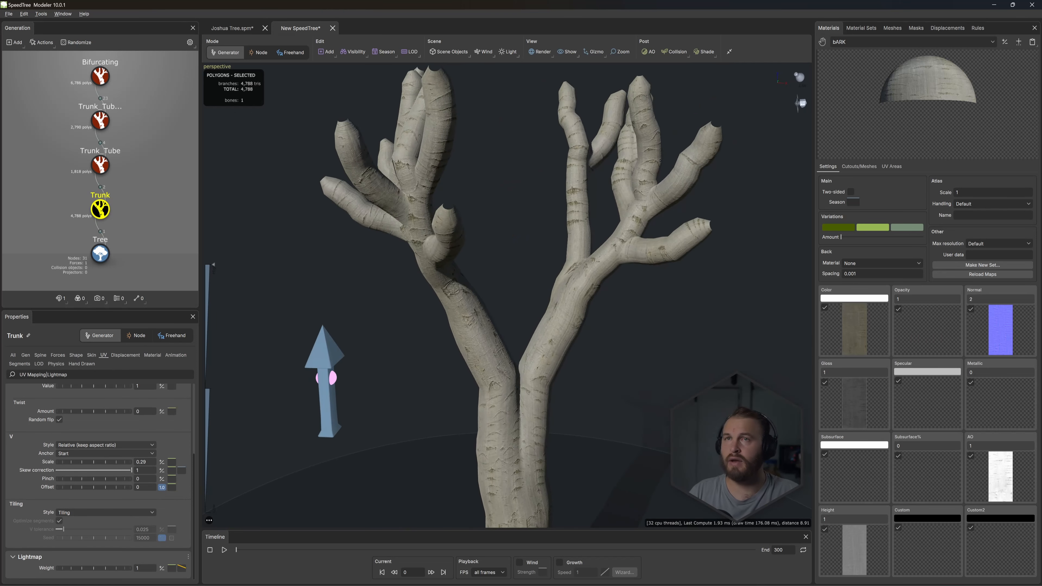
- Create a second material named Leaf
{"action": "left_click", "coordinate": [1005, 42]}
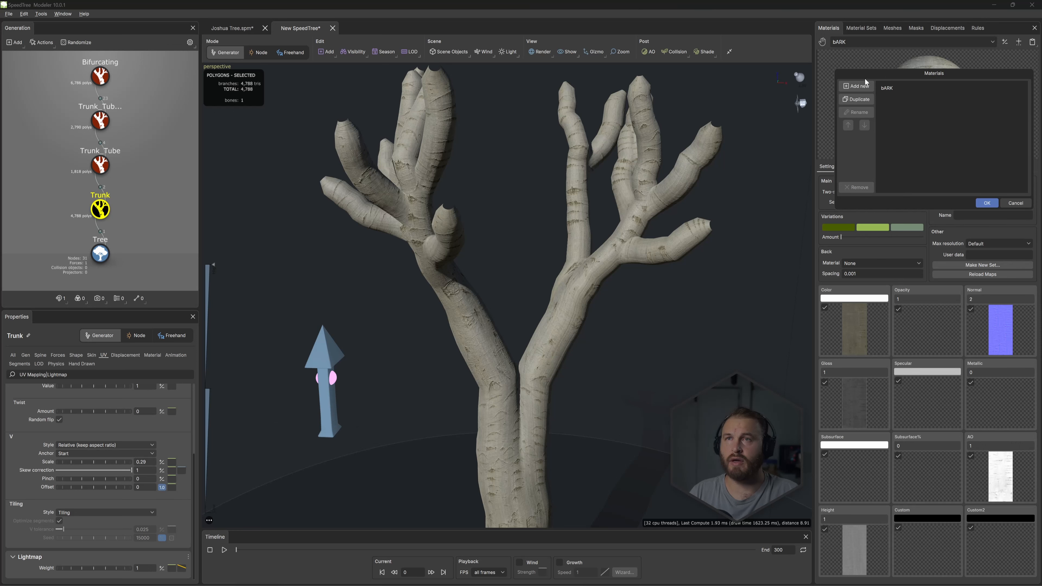
{"action": "left_click", "coordinate": [855, 85]}
{"action": "type", "text": "ц"}
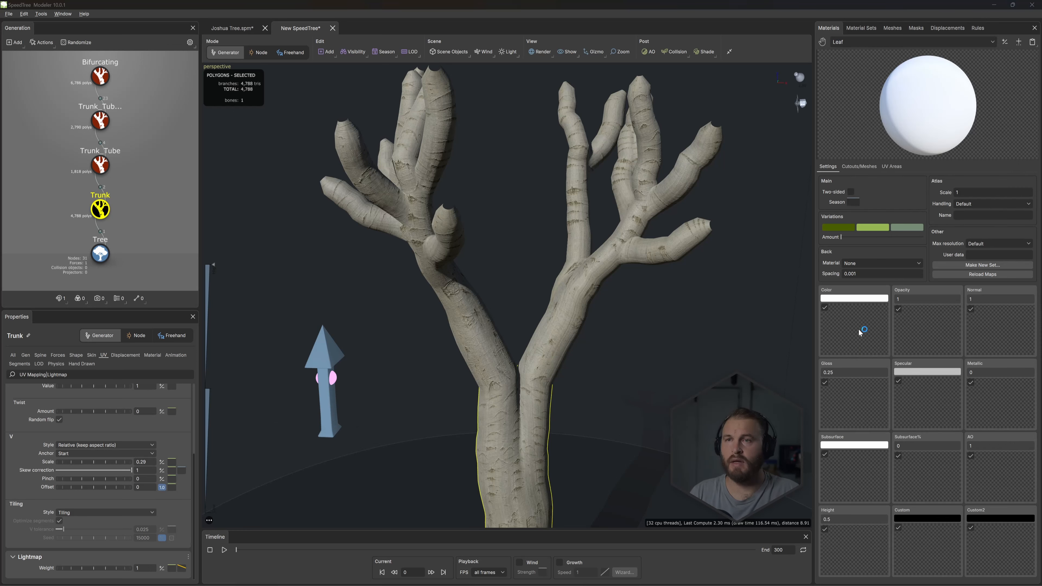
- Load seuiccnh_4K_Albedo.jpg from the Joshua Tree Tutorial plants_Jungle folder as Leaf's color map, along with its opacity, normal, gloss, AO and height maps
{"action": "left_click", "coordinate": [860, 330]}
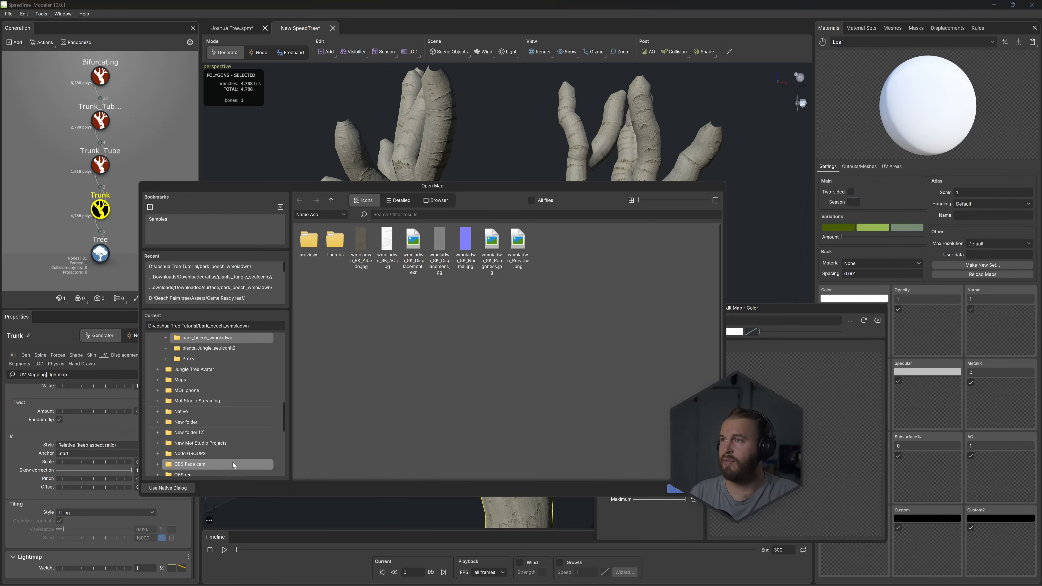
{"action": "left_click", "coordinate": [174, 488]}
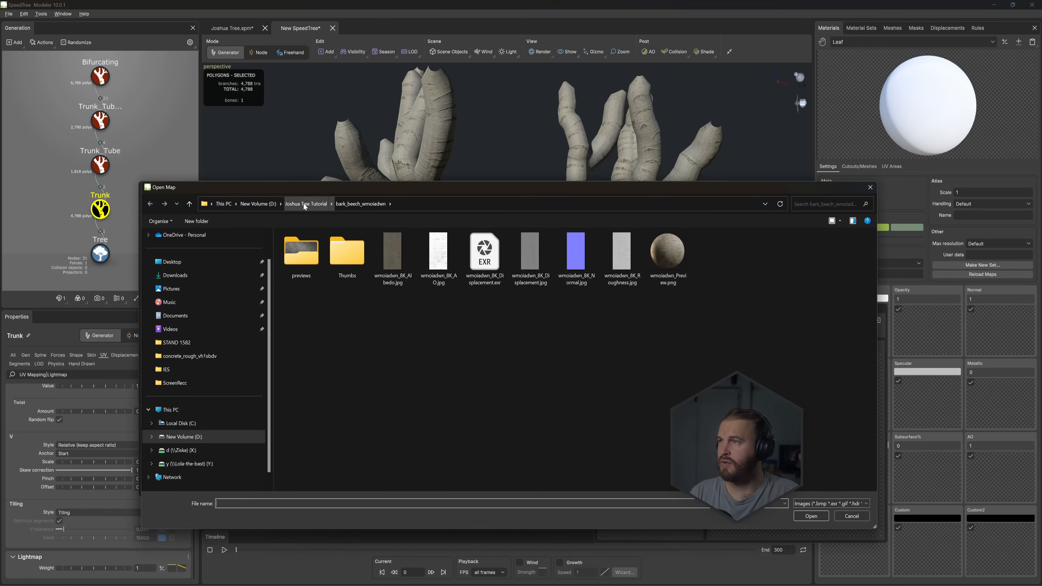
{"action": "left_click", "coordinate": [303, 203]}
{"action": "double_click", "coordinate": [399, 259]}
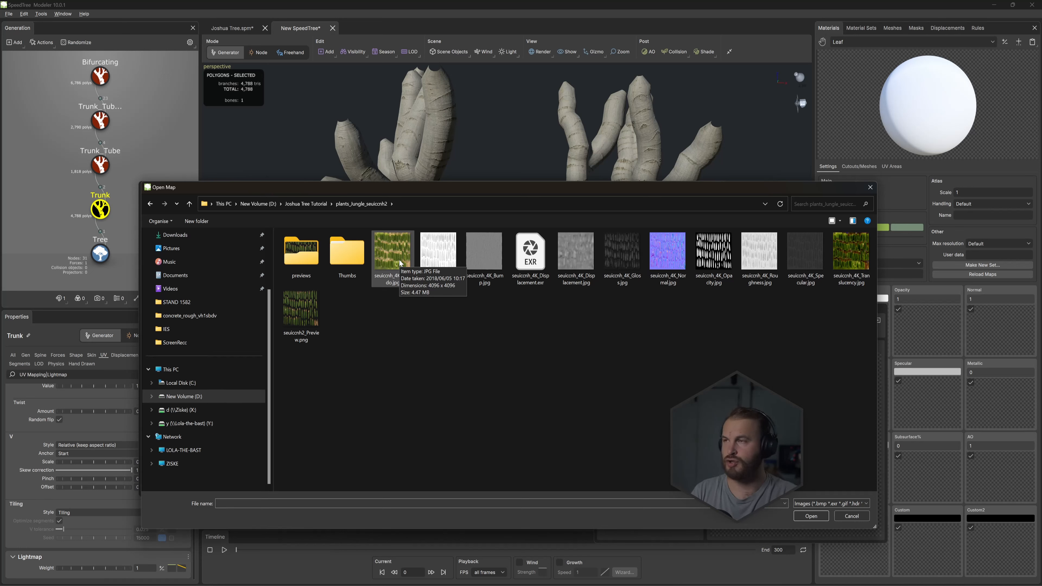
{"action": "left_click", "coordinate": [406, 262]}
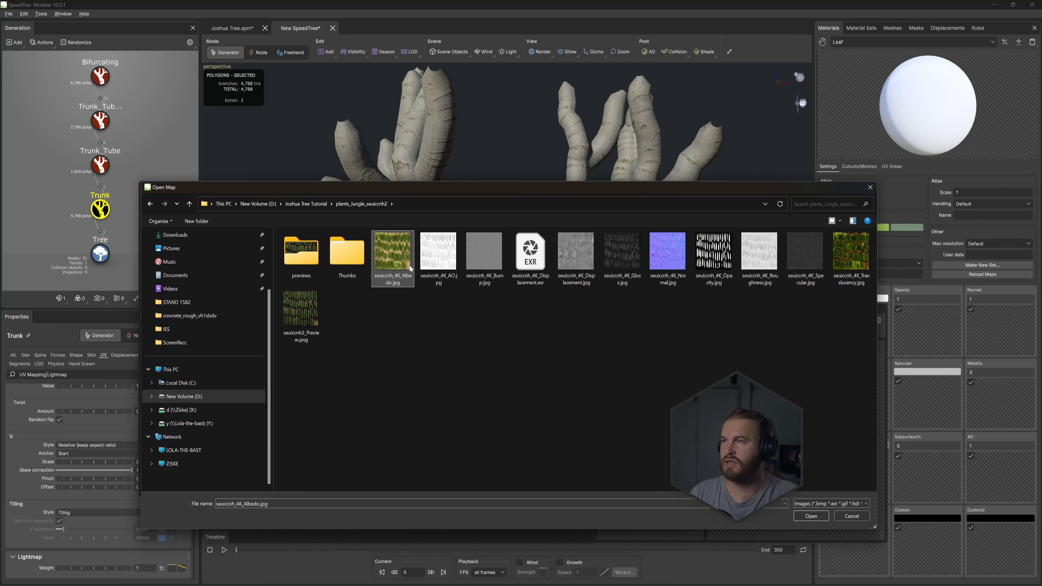
{"action": "left_click", "coordinate": [804, 516]}
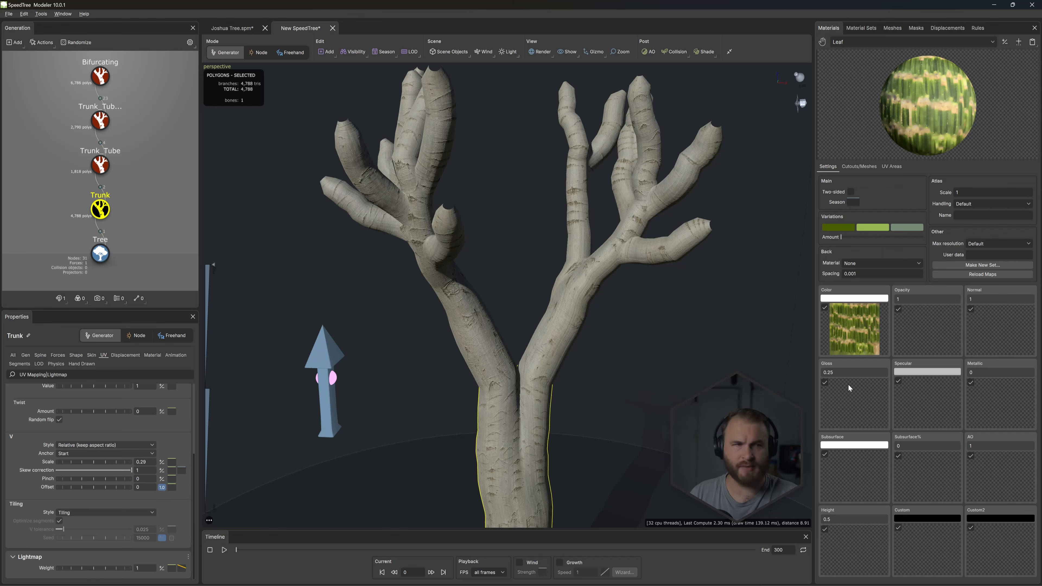
- Duplicate the Leaf material and make Leaf Copy the active material
{"action": "left_click", "coordinate": [1005, 42]}
{"action": "left_click", "coordinate": [913, 126]}
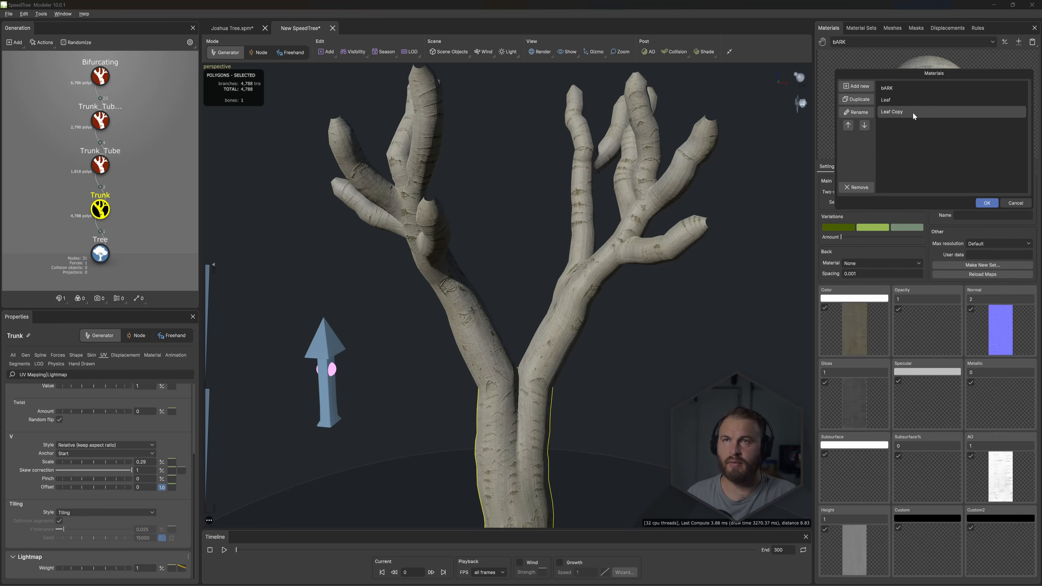
{"action": "left_click", "coordinate": [986, 203]}
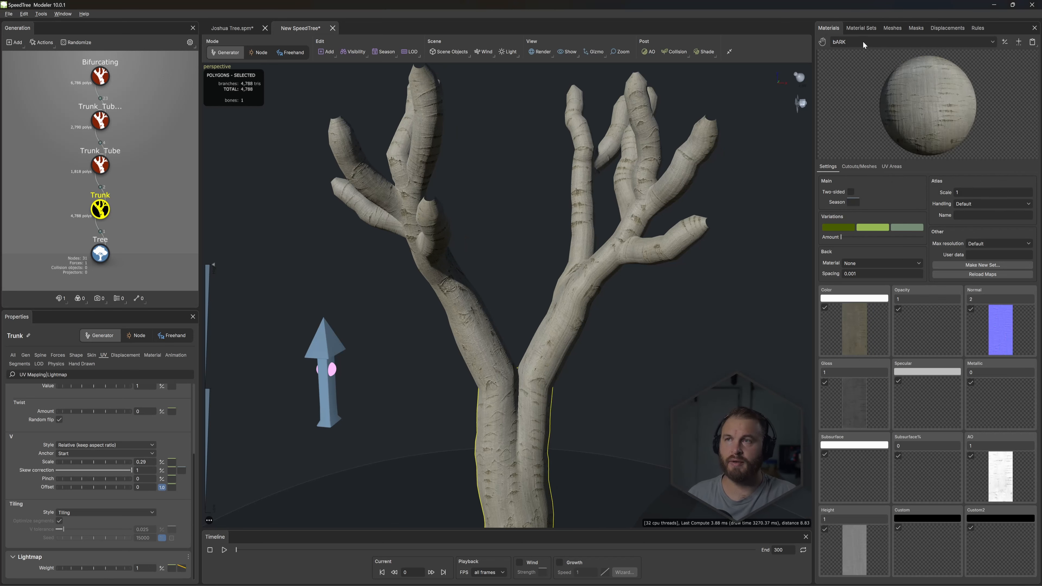
{"action": "left_click", "coordinate": [863, 42]}
{"action": "left_click", "coordinate": [856, 78]}
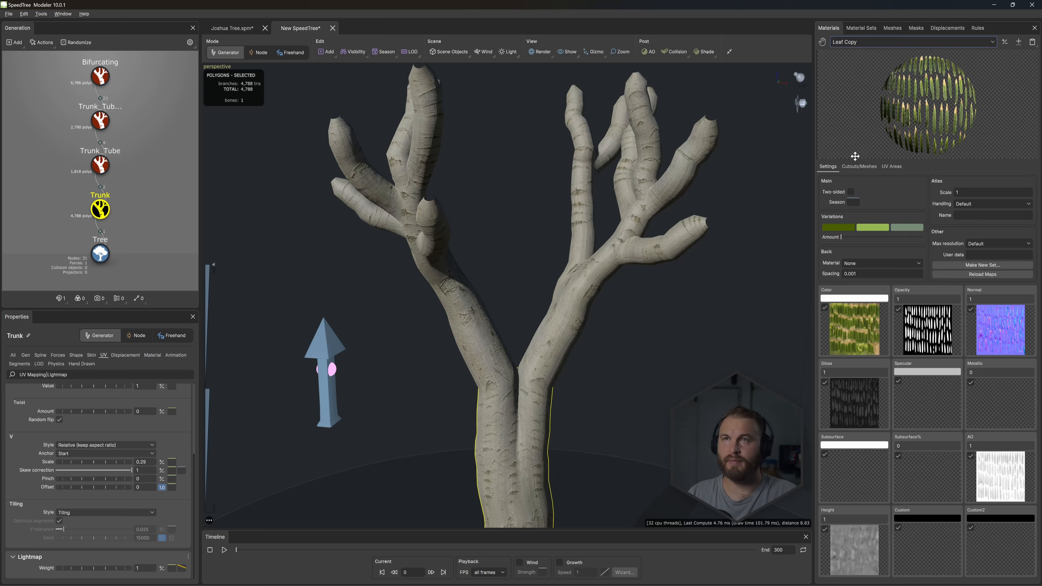
- Recolour Leaf Copy's color map to a dry orange-brown by lowering contrast, green and blue and raising brightness
{"action": "left_click", "coordinate": [856, 327]}
{"action": "left_click_drag", "start_coordinate": [714, 309], "coordinate": [639, 262]}
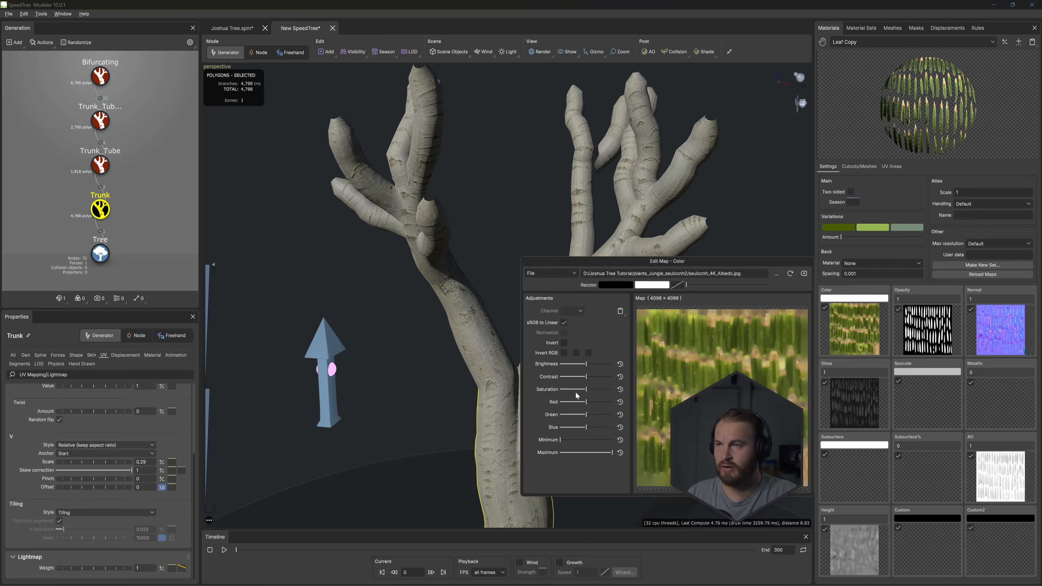
{"action": "left_click_drag", "start_coordinate": [586, 403], "coordinate": [576, 421]}
{"action": "left_click_drag", "start_coordinate": [589, 407], "coordinate": [588, 406]}
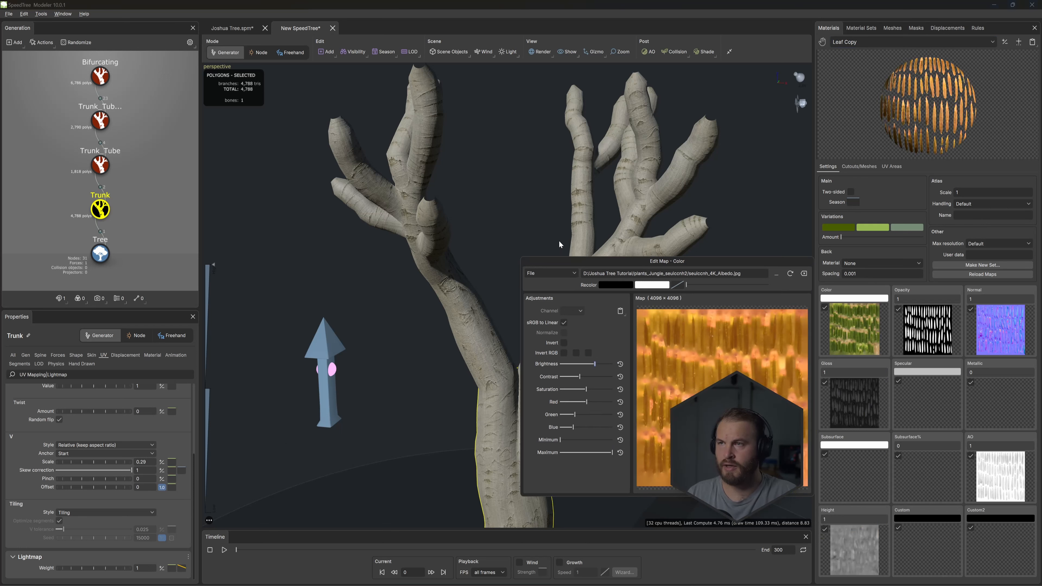
{"action": "left_click", "coordinate": [556, 239]}
{"action": "left_click", "coordinate": [535, 227]}
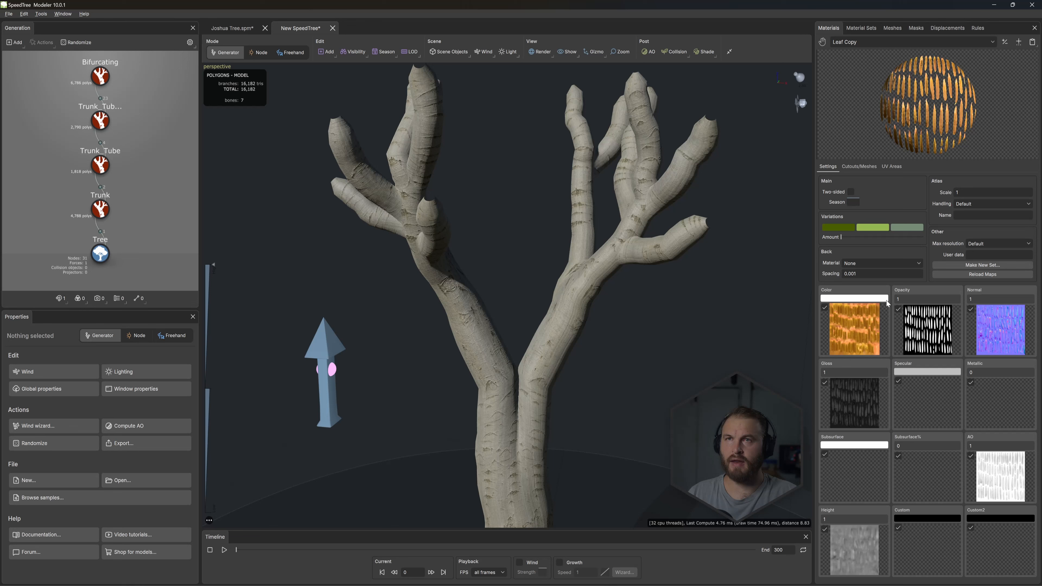
- Add a Big branches generator to the Bifurcating branches at the top of the tree
{"action": "left_click_drag", "start_coordinate": [493, 302], "coordinate": [498, 291]}
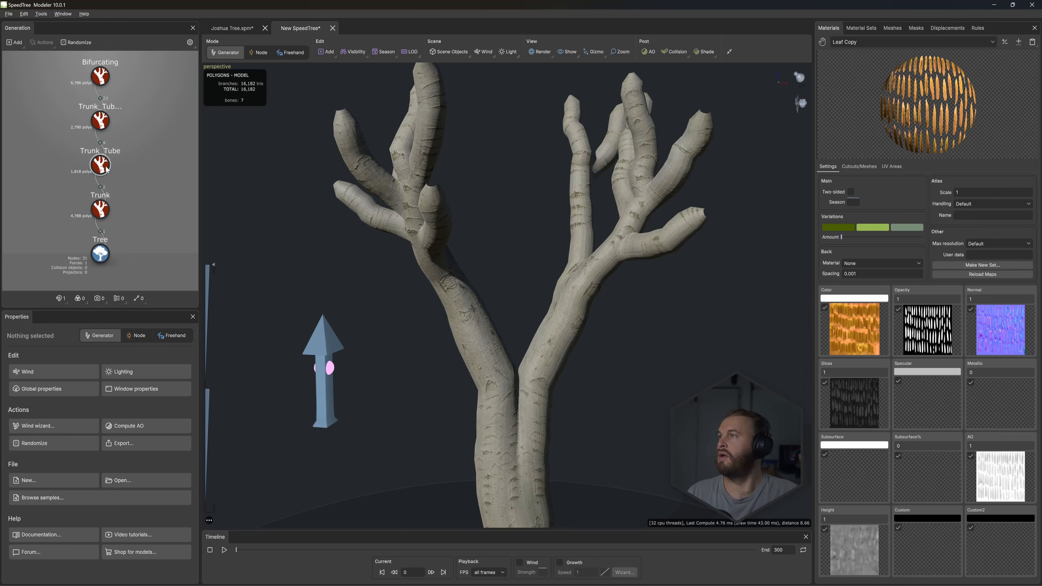
{"action": "left_click", "coordinate": [103, 211]}
{"action": "middle_click_drag", "start_coordinate": [598, 215], "coordinate": [593, 230]}
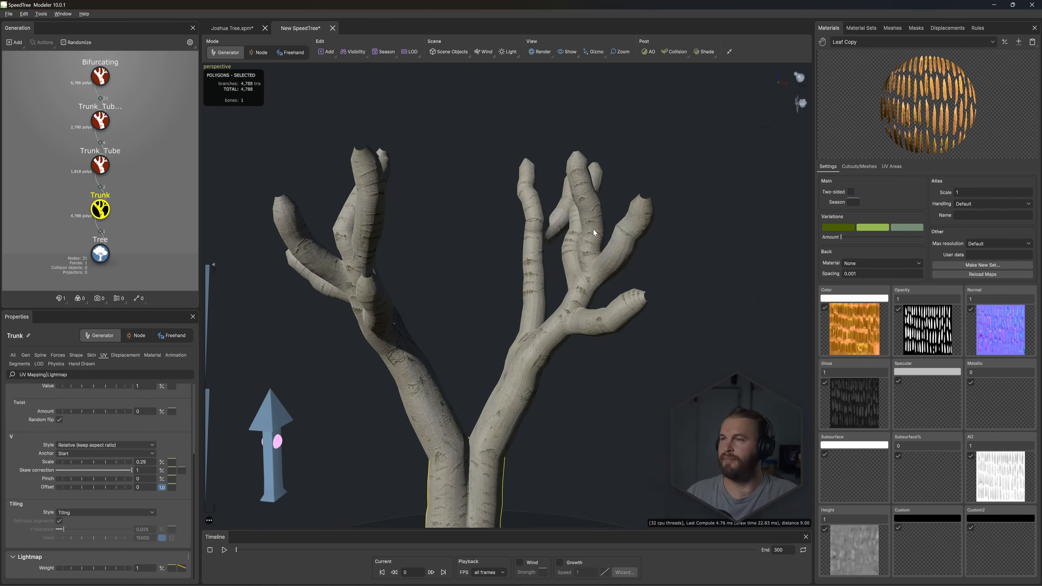
{"action": "left_click", "coordinate": [593, 230]}
{"action": "left_click_drag", "start_coordinate": [583, 176], "coordinate": [547, 155]}
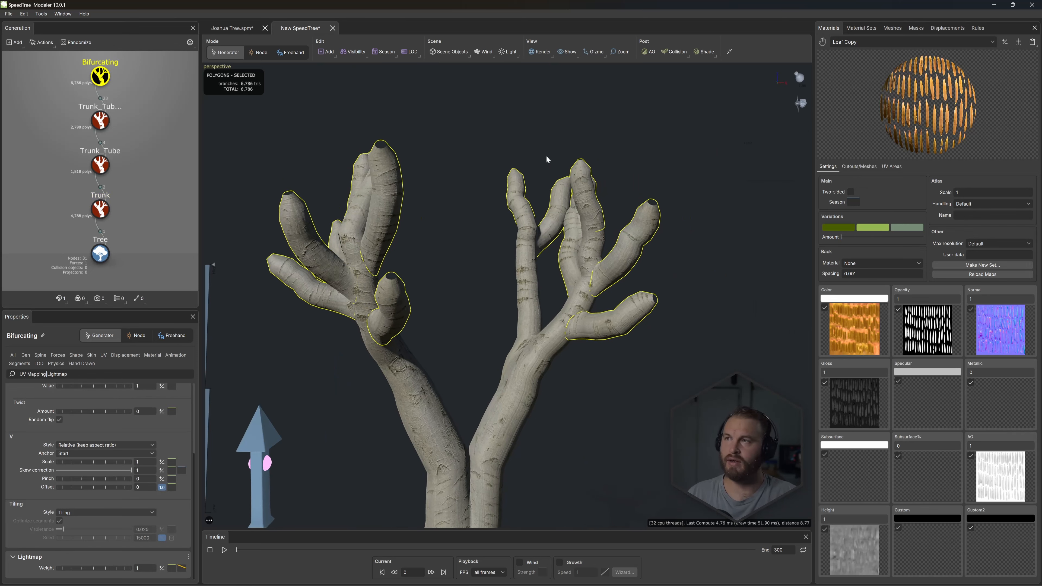
{"action": "right_click", "coordinate": [459, 176]}
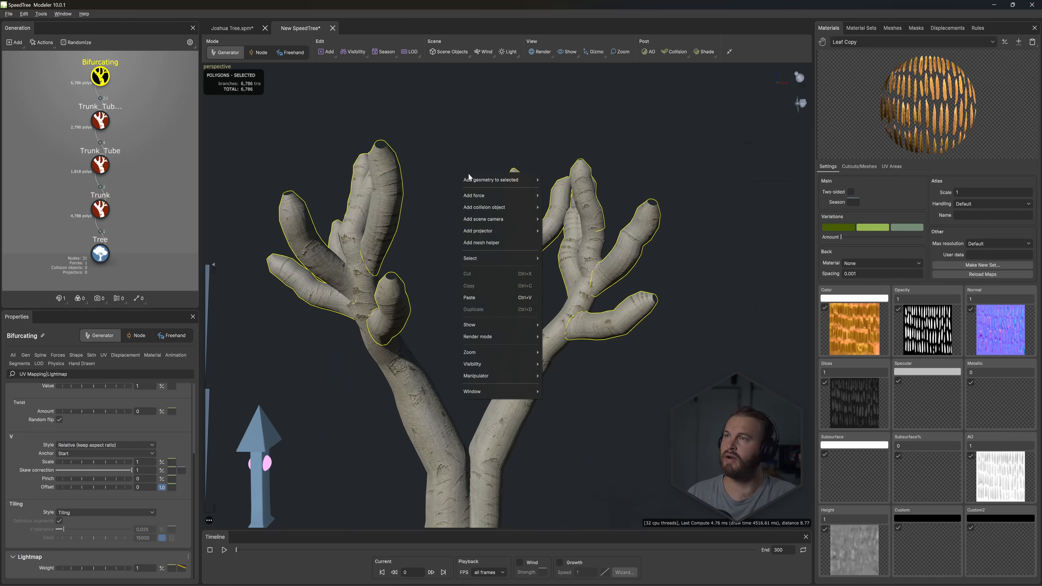
{"action": "mouse_move", "coordinate": [492, 179]}
{"action": "mouse_move", "coordinate": [576, 302]}
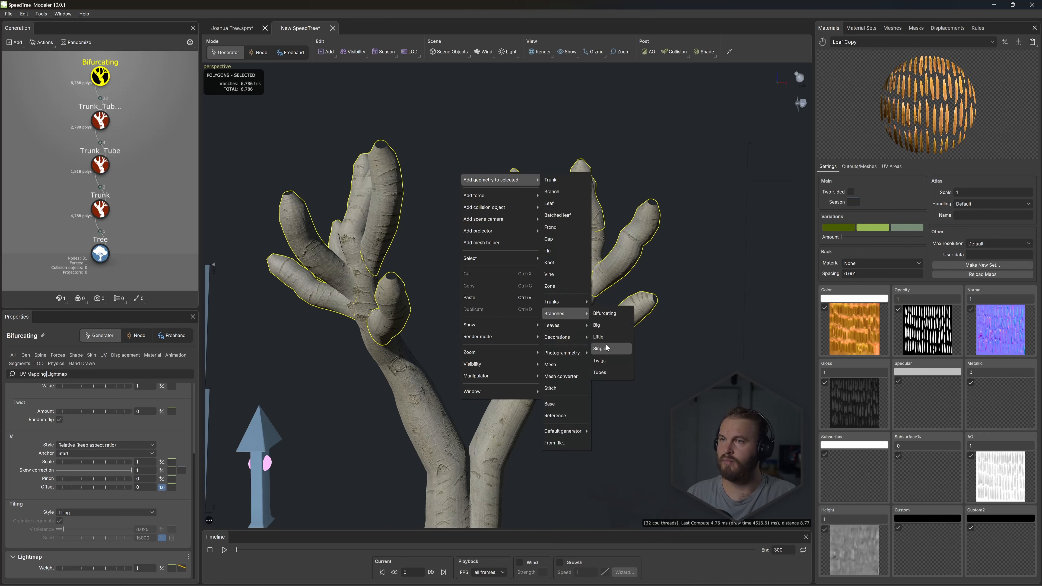
{"action": "left_click", "coordinate": [598, 325]}
{"action": "mouse_move", "coordinate": [524, 232]}
{"action": "middle_mouse_down"}
{"action": "mouse_move", "coordinate": [536, 240]}
{"action": "mouse_move", "coordinate": [526, 229]}
{"action": "middle_mouse_up"}
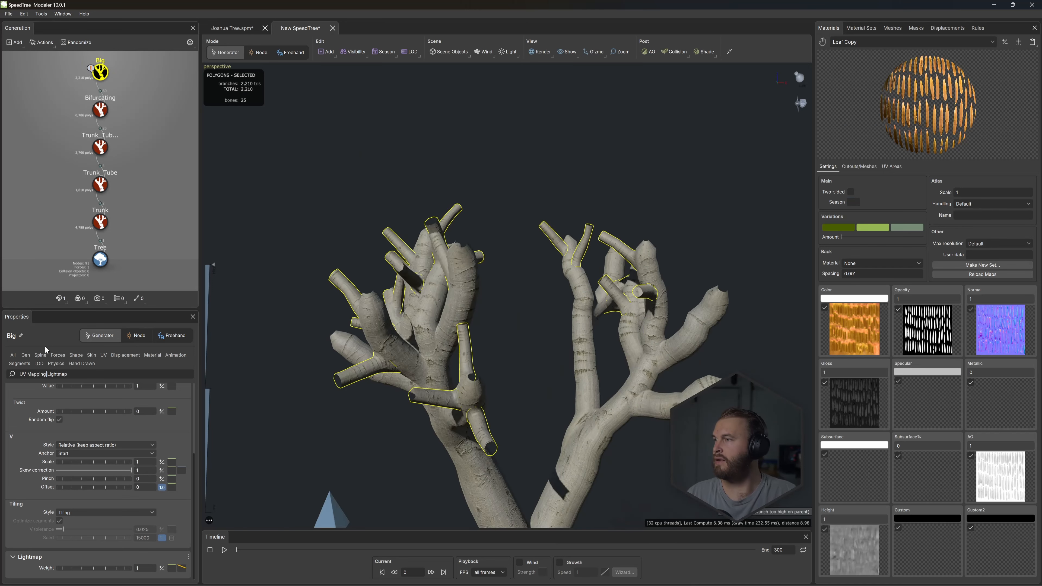
- Set the Big generator's Extend parent type to Any
{"action": "left_click", "coordinate": [20, 363]}
{"action": "scroll", "coordinate": [66, 479], "scroll_direction": "down", "scroll_amount": 6}
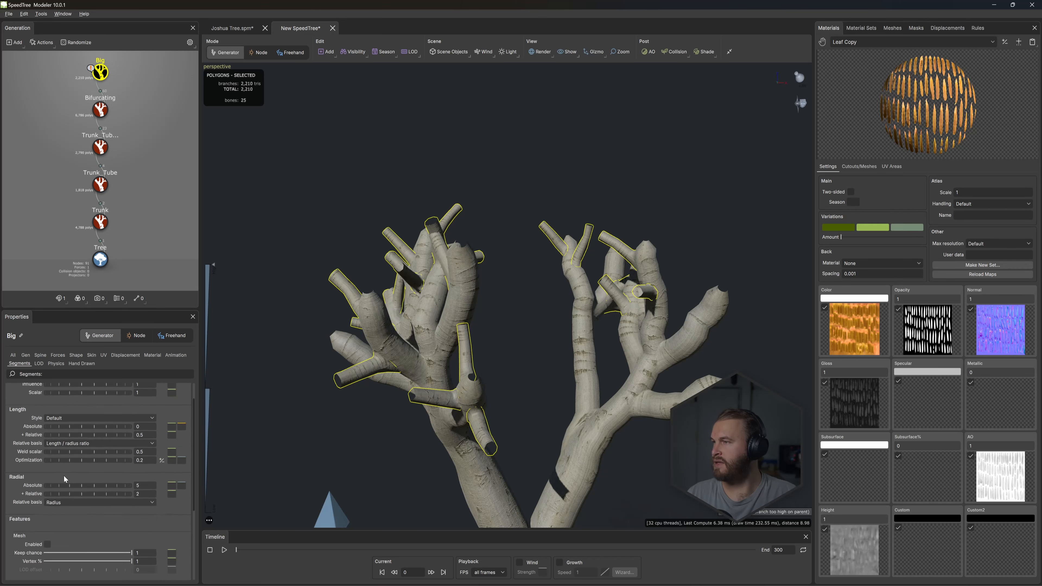
{"action": "left_click", "coordinate": [25, 355]}
{"action": "scroll", "coordinate": [91, 522], "scroll_direction": "down", "scroll_amount": 1}
{"action": "scroll", "coordinate": [91, 523], "scroll_direction": "down", "scroll_amount": 5}
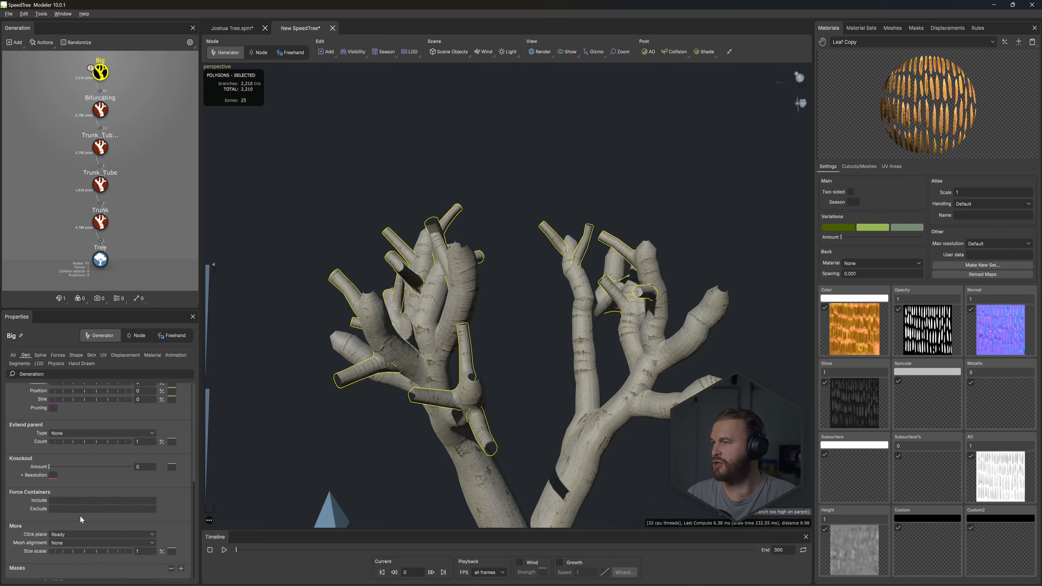
{"action": "left_click", "coordinate": [82, 432]}
{"action": "left_click", "coordinate": [66, 441]}
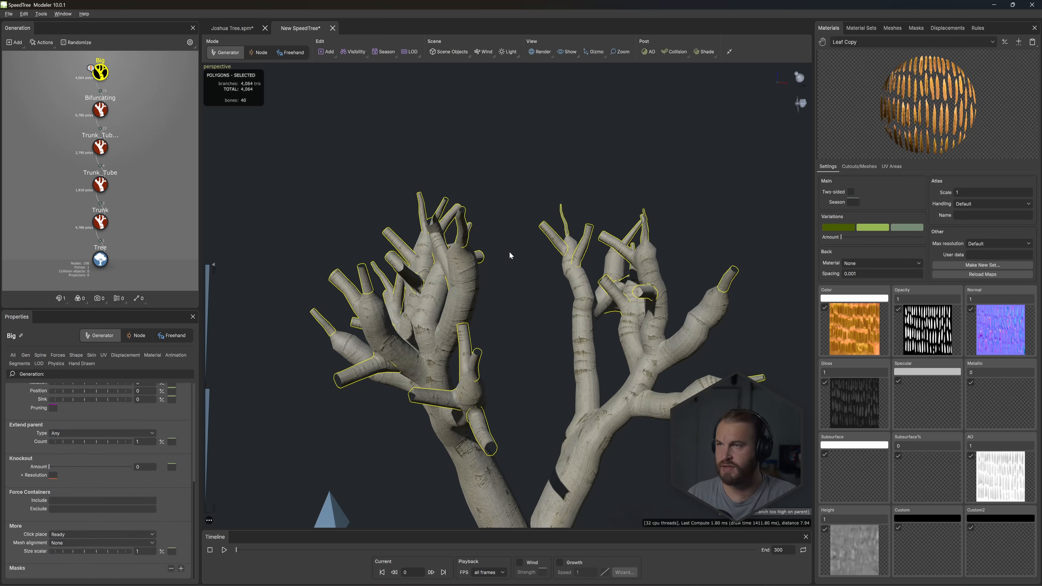
- Change the Big generator's skin type to Spine only
{"action": "right_click", "coordinate": [520, 163]}
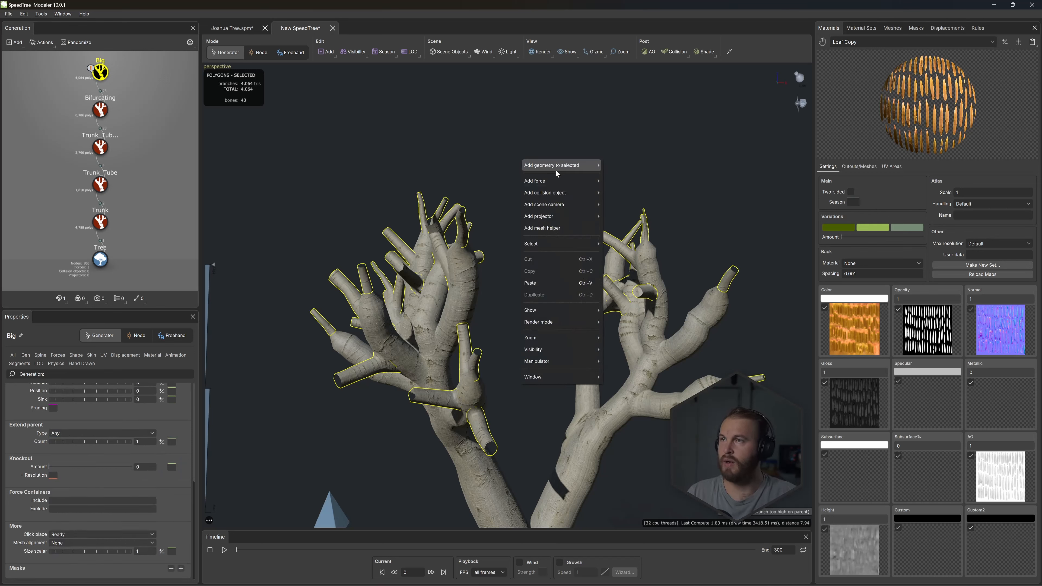
{"action": "left_click", "coordinate": [76, 364]}
{"action": "left_click", "coordinate": [91, 355]}
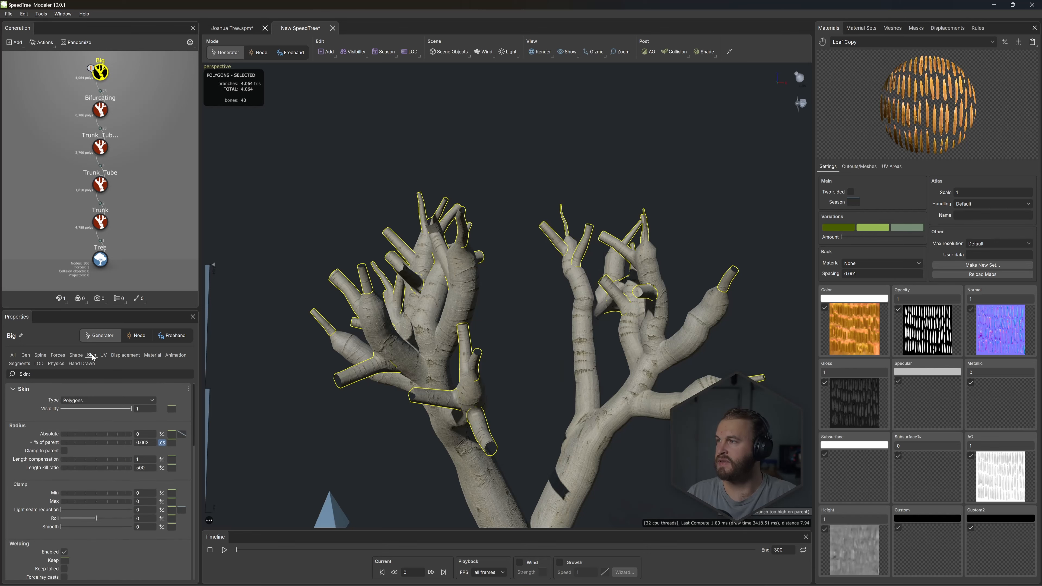
{"action": "left_click", "coordinate": [91, 401]}
{"action": "left_click", "coordinate": [80, 447]}
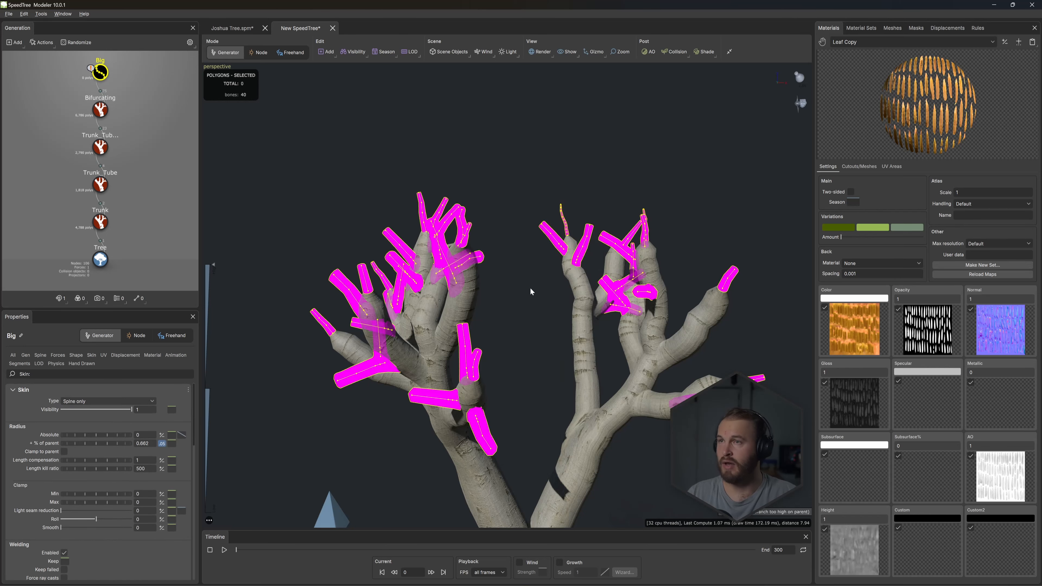
- Add Frond geometry to the Big branch spines
{"action": "mouse_move", "coordinate": [531, 289]}
{"action": "left_mouse_down"}
{"action": "mouse_move", "coordinate": [476, 300]}
{"action": "mouse_move", "coordinate": [470, 316]}
{"action": "mouse_move", "coordinate": [543, 301]}
{"action": "mouse_move", "coordinate": [521, 307]}
{"action": "mouse_move", "coordinate": [530, 307]}
{"action": "mouse_move", "coordinate": [522, 292]}
{"action": "left_mouse_up"}
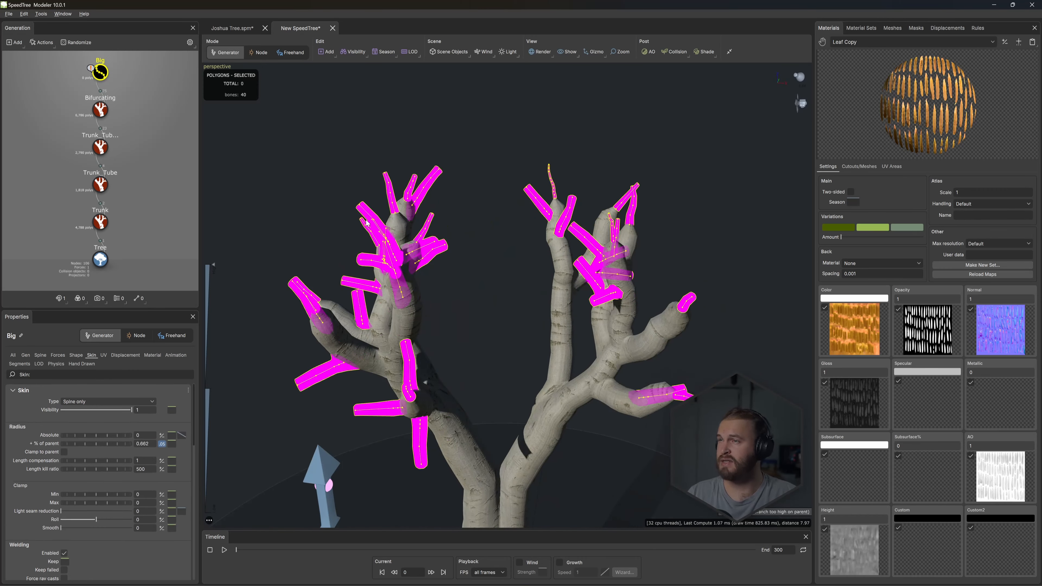
{"action": "right_click", "coordinate": [447, 216]}
{"action": "mouse_move", "coordinate": [497, 220]}
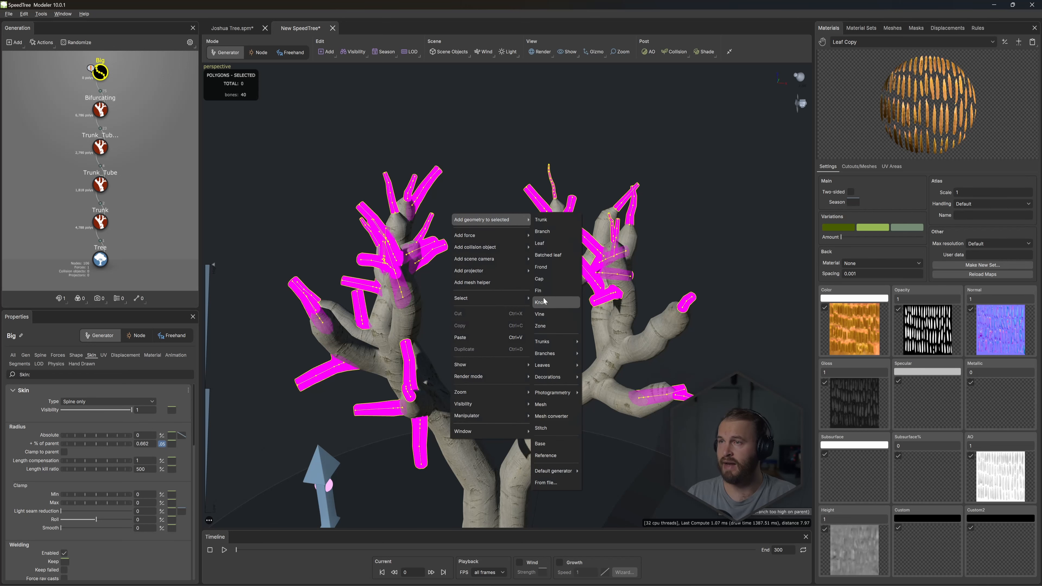
{"action": "left_click", "coordinate": [541, 267]}
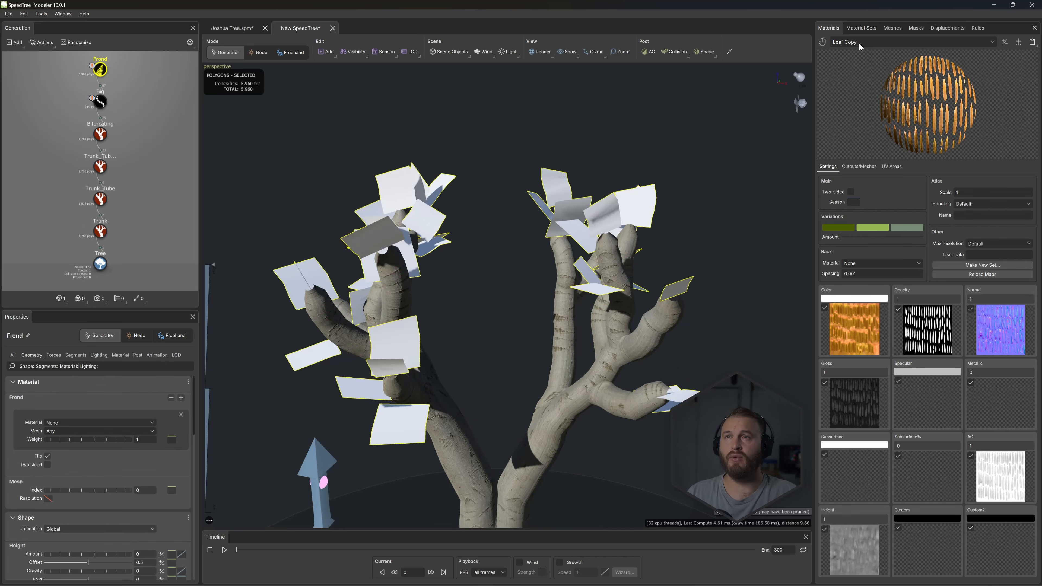
- Make Leaf the active material and open a new cutout mesh for it in the mesh editor
{"action": "left_click", "coordinate": [858, 42]}
{"action": "left_click", "coordinate": [849, 68]}
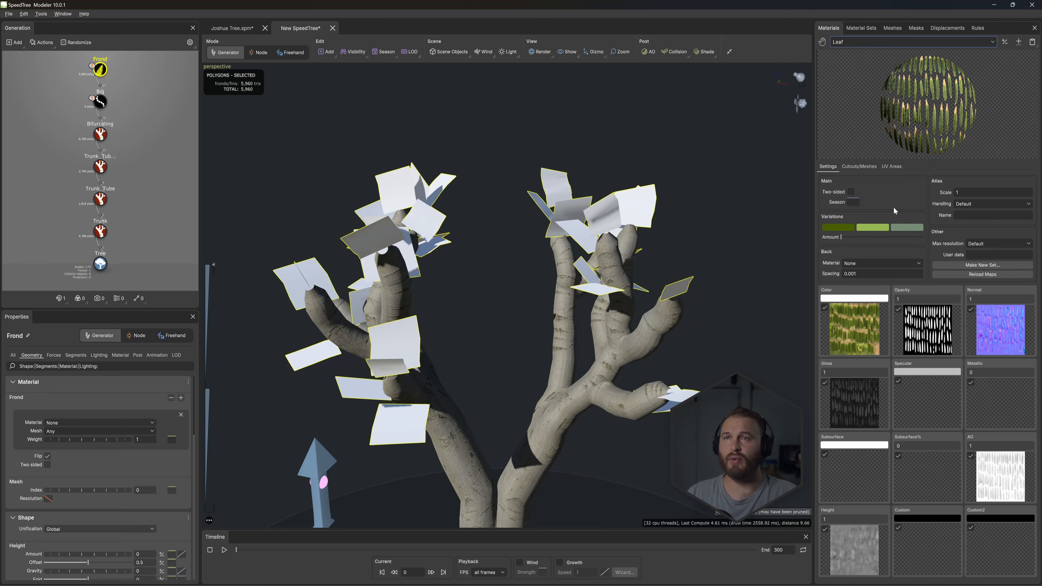
{"action": "left_click", "coordinate": [857, 168]}
{"action": "left_click", "coordinate": [987, 196]}
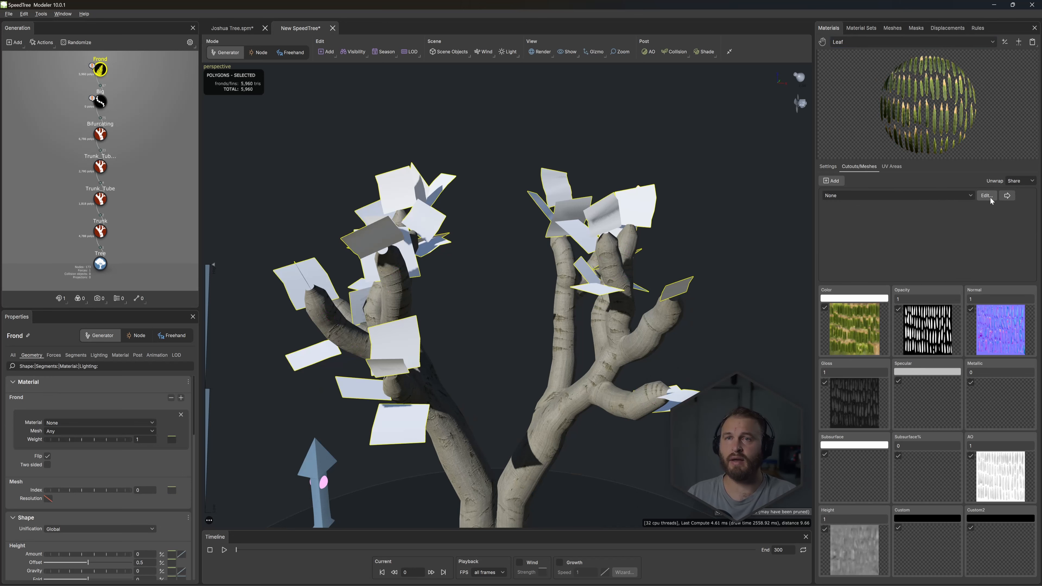
- Move the cutout's anchor to the base of a single narrow leaf in the atlas's top row
{"action": "scroll", "coordinate": [510, 272], "scroll_direction": "up", "scroll_amount": 5}
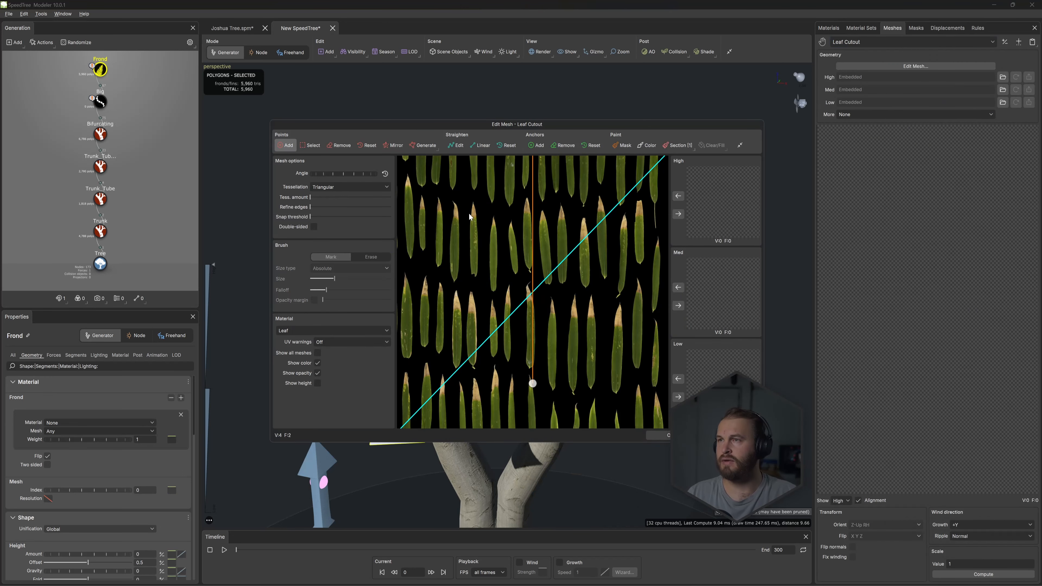
{"action": "middle_click_drag", "start_coordinate": [565, 428], "coordinate": [580, 363]}
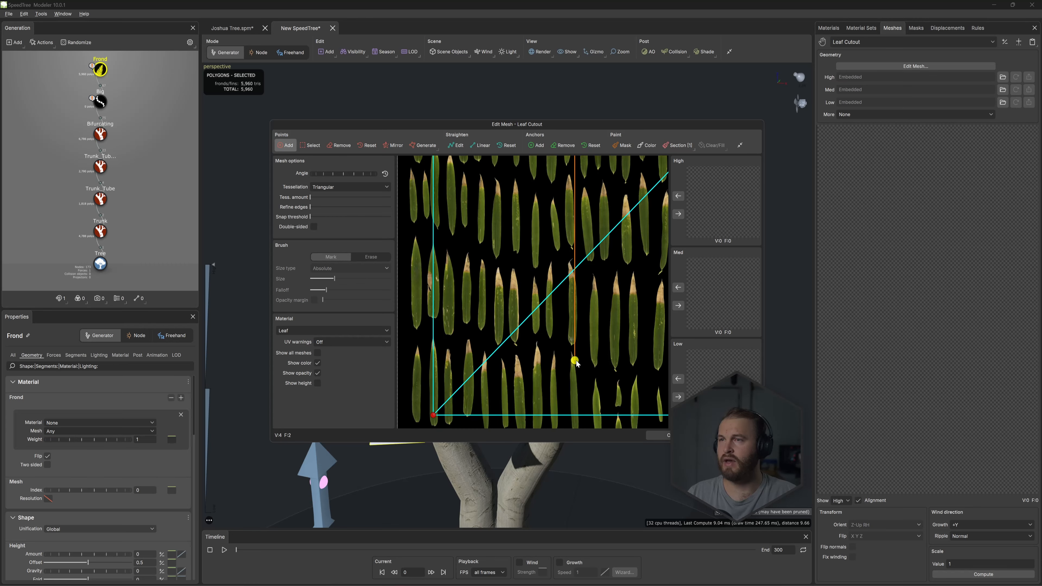
{"action": "middle_click_drag", "start_coordinate": [526, 242], "coordinate": [549, 338]}
{"action": "scroll", "coordinate": [535, 309], "scroll_direction": "down", "scroll_amount": 4}
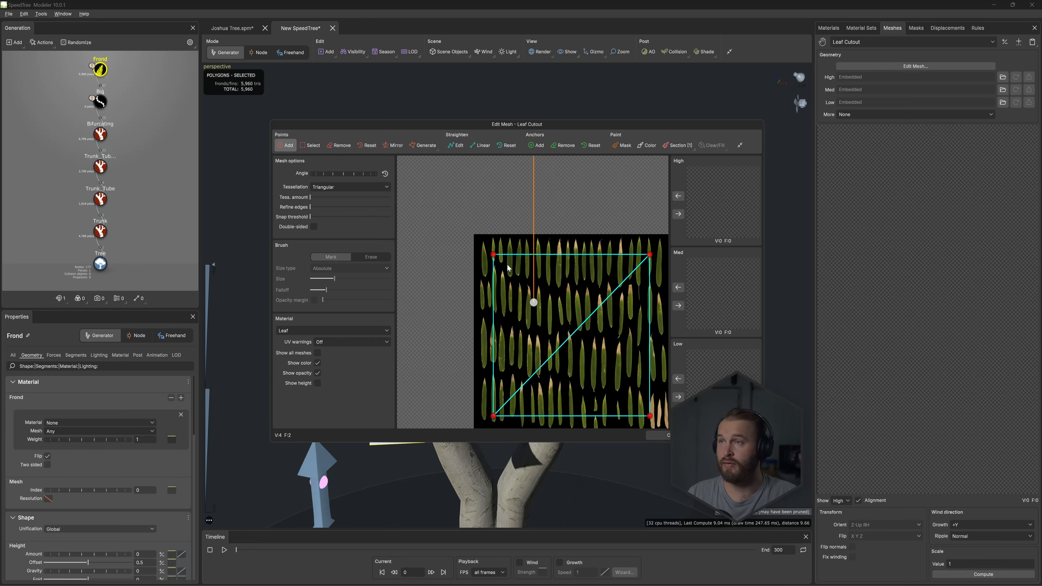
{"action": "scroll", "coordinate": [508, 268], "scroll_direction": "up", "scroll_amount": 6}
{"action": "middle_click_drag", "start_coordinate": [528, 262], "coordinate": [535, 288]}
{"action": "left_click_drag", "start_coordinate": [539, 342], "coordinate": [524, 287]}
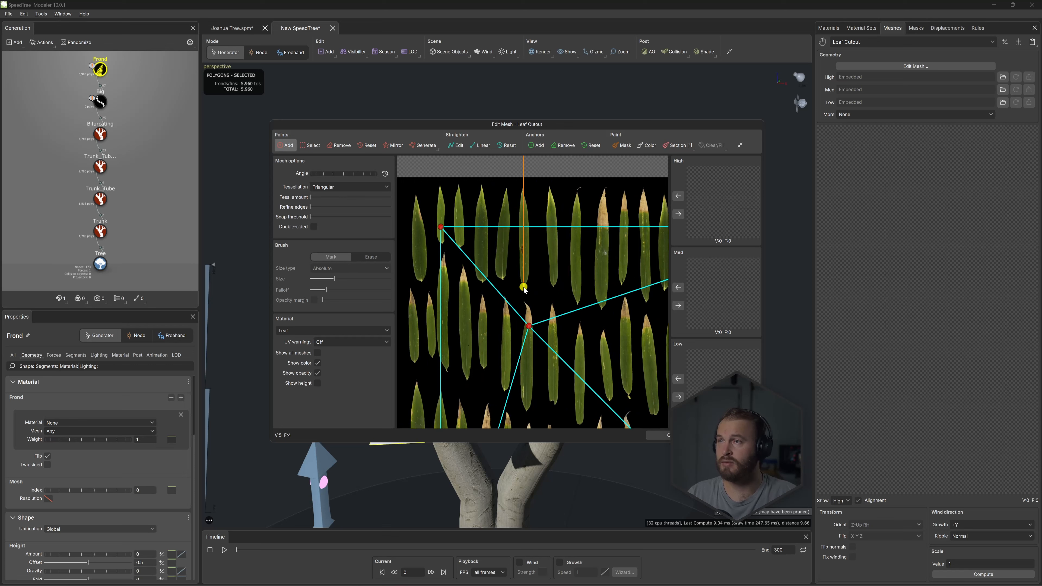
- Pull the cutout's corner points in from the atlas corners to surround the chosen leaf, with one at its tip
{"action": "left_click_drag", "start_coordinate": [442, 228], "coordinate": [523, 178]}
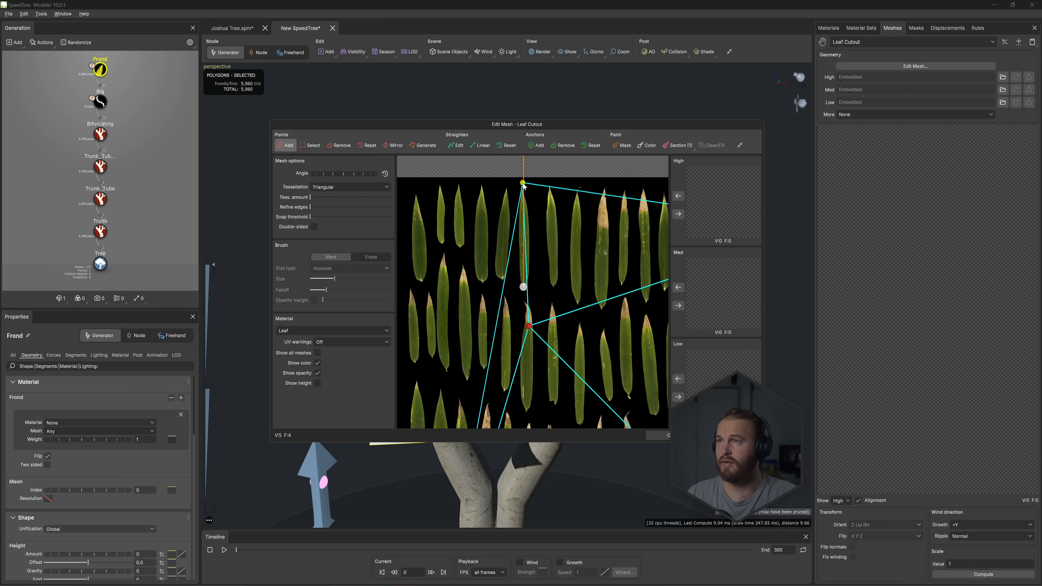
{"action": "scroll", "coordinate": [511, 224], "scroll_direction": "down", "scroll_amount": 5}
{"action": "scroll", "coordinate": [508, 367], "scroll_direction": "up", "scroll_amount": 3}
{"action": "scroll", "coordinate": [507, 373], "scroll_direction": "down", "scroll_amount": 3}
{"action": "left_click_drag", "start_coordinate": [508, 383], "coordinate": [524, 278]}
{"action": "left_click_drag", "start_coordinate": [613, 274], "coordinate": [535, 273]}
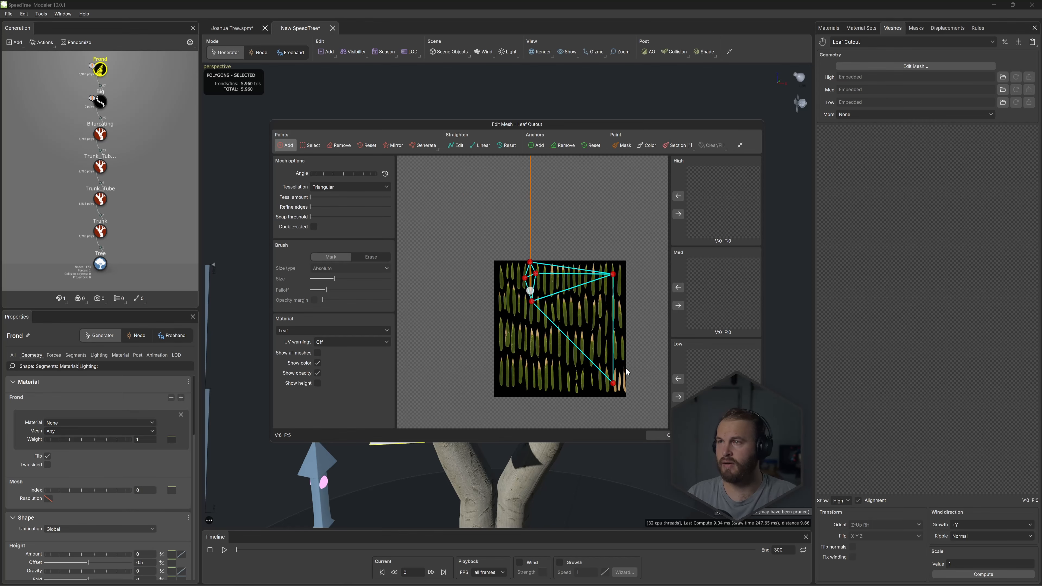
{"action": "left_click_drag", "start_coordinate": [613, 382], "coordinate": [539, 291]}
- Fit the cutout's points to the leaf's middle and base, and add edge points on both sides near its tip
{"action": "scroll", "coordinate": [532, 292], "scroll_direction": "up", "scroll_amount": 8}
{"action": "left_click", "coordinate": [525, 249]}
{"action": "middle_click_drag", "start_coordinate": [534, 275], "coordinate": [530, 311]}
{"action": "left_click_drag", "start_coordinate": [525, 368], "coordinate": [519, 320]}
{"action": "left_click_drag", "start_coordinate": [494, 265], "coordinate": [508, 259]}
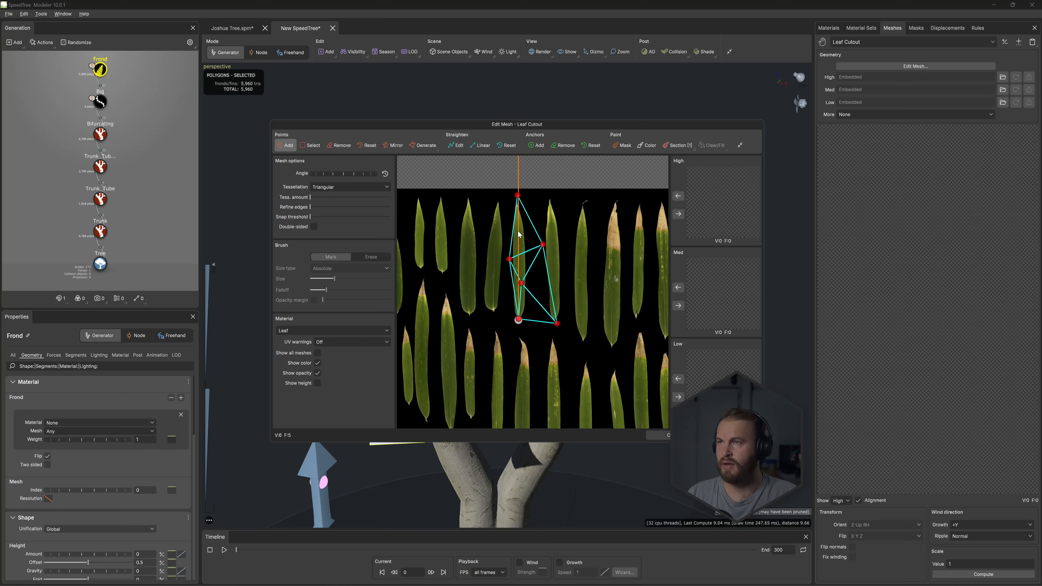
{"action": "left_click", "coordinate": [510, 216]}
{"action": "left_click", "coordinate": [524, 215]}
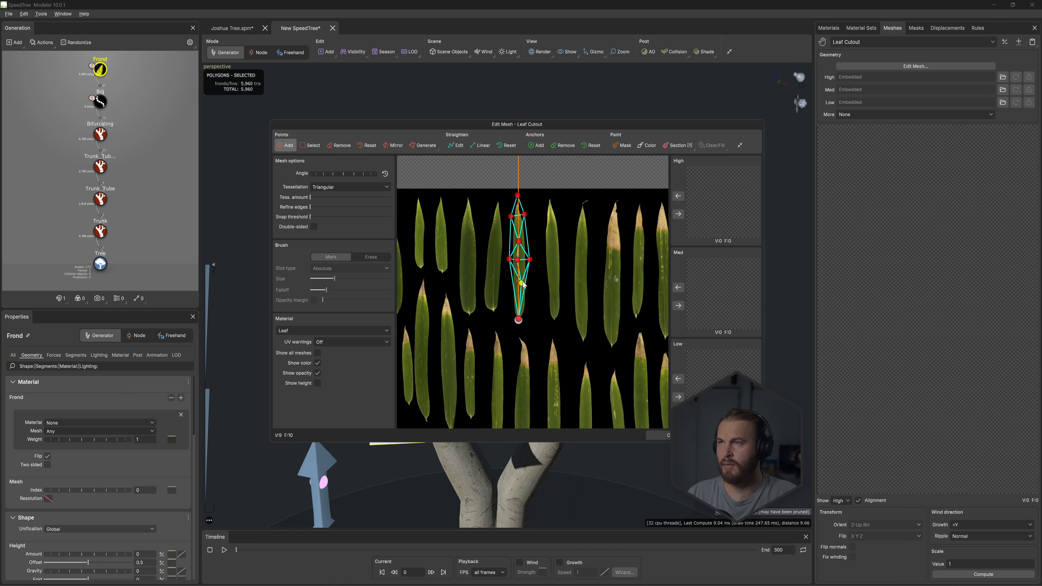
{"action": "left_click_drag", "start_coordinate": [521, 283], "coordinate": [519, 291]}
- Complete the leaf outline with edge points at its lower part, base and upper middle, and centre the anchor at the base
{"action": "left_click", "coordinate": [510, 291]}
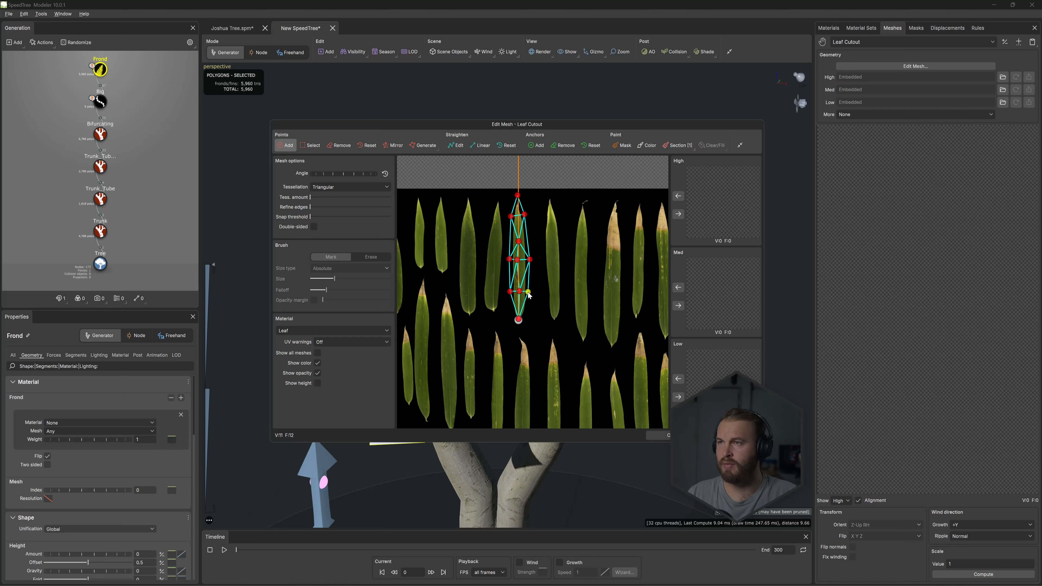
{"action": "left_click", "coordinate": [532, 291]}
{"action": "left_click", "coordinate": [525, 316]}
{"action": "mouse_move", "coordinate": [519, 321]}
{"action": "left_mouse_down"}
{"action": "mouse_move", "coordinate": [537, 320]}
{"action": "mouse_move", "coordinate": [513, 318]}
{"action": "left_mouse_up"}
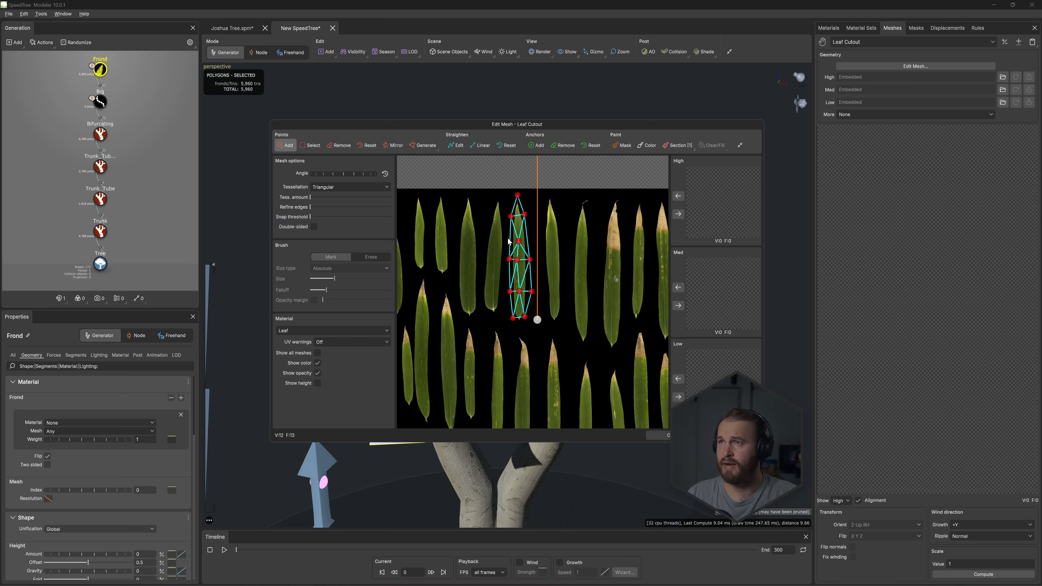
{"action": "left_click", "coordinate": [529, 236]}
{"action": "left_click", "coordinate": [507, 238]}
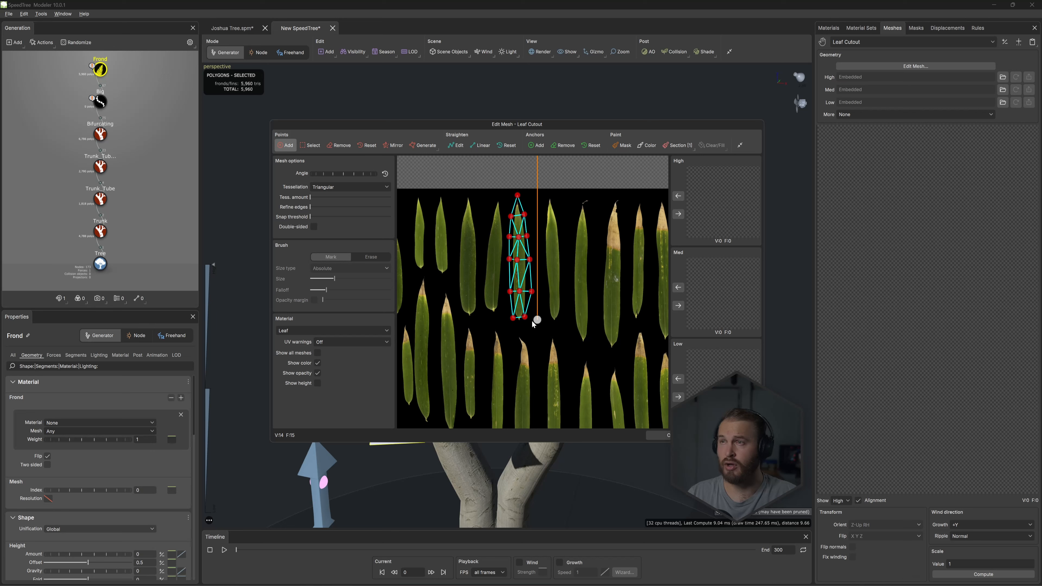
{"action": "left_click_drag", "start_coordinate": [540, 319], "coordinate": [518, 319]}
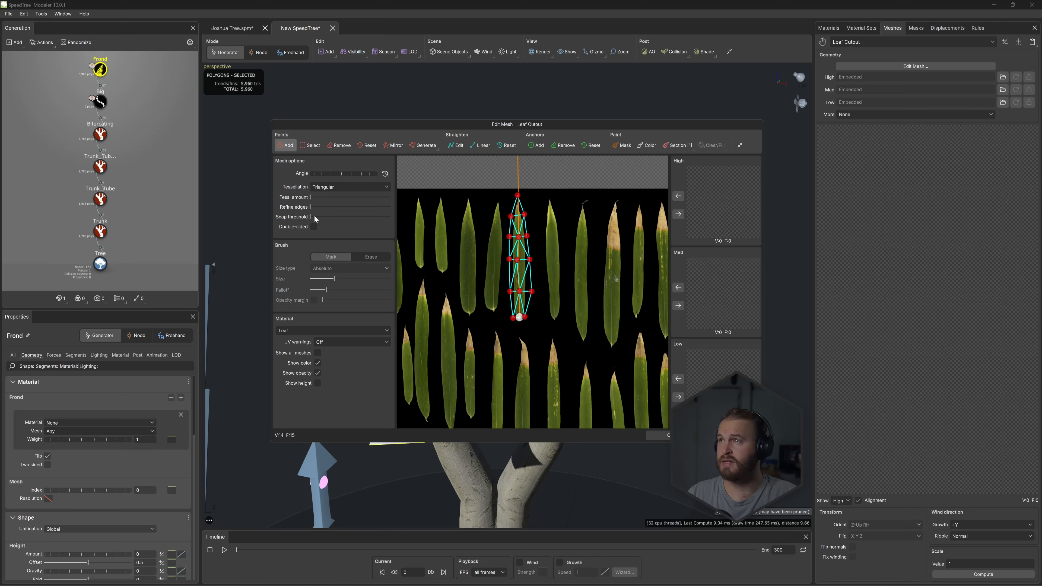
- Store tessellated versions of the cutout as High and Med meshes, with less tessellation for Med, then reduce tessellation to the minimum and accept the mesh
{"action": "left_click_drag", "start_coordinate": [314, 201], "coordinate": [319, 200]}
{"action": "left_click", "coordinate": [682, 214]}
{"action": "left_click", "coordinate": [682, 306]}
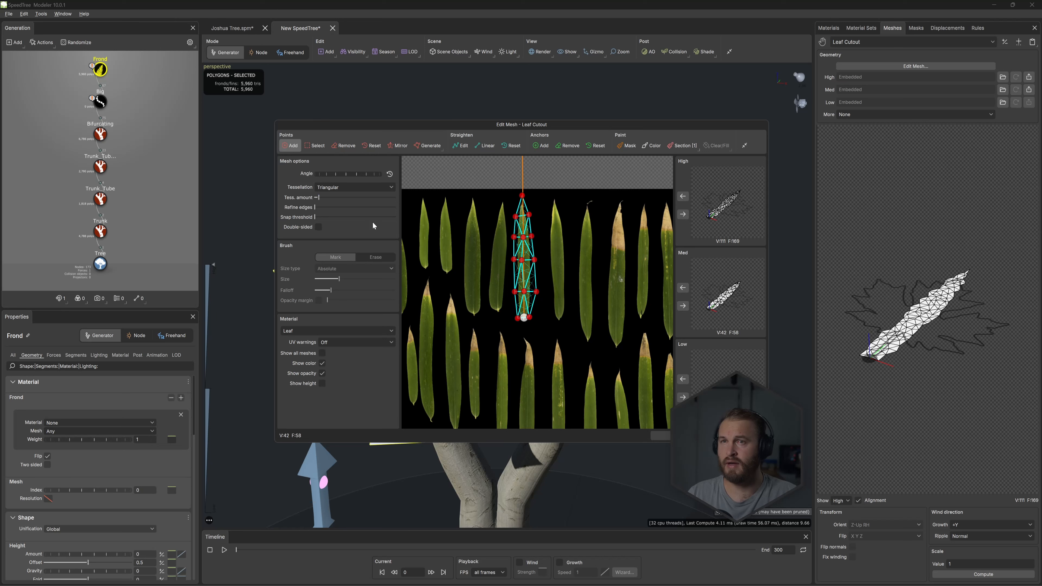
{"action": "left_click_drag", "start_coordinate": [320, 200], "coordinate": [315, 201]}
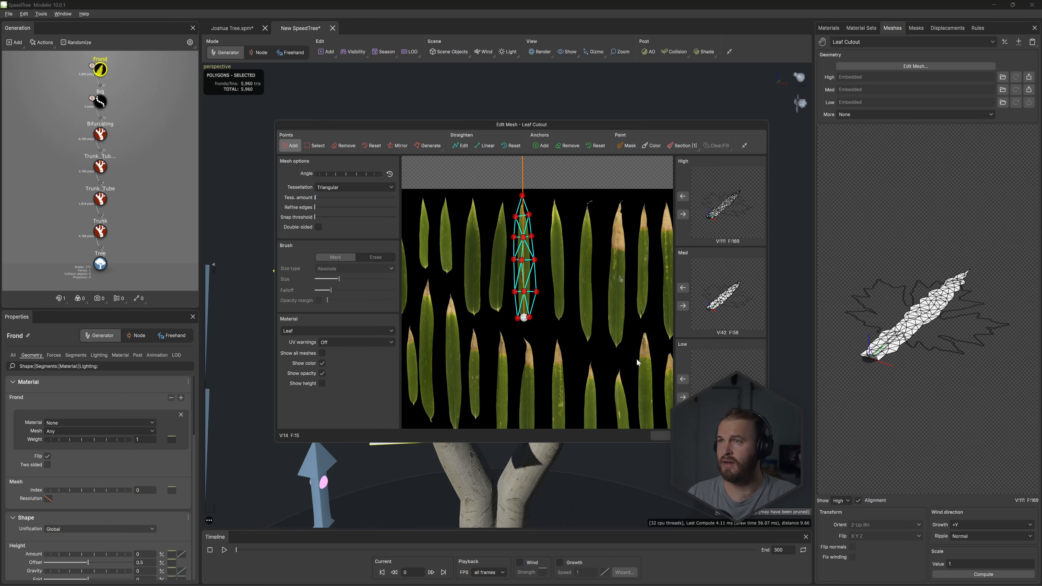
{"action": "left_click", "coordinate": [680, 436]}
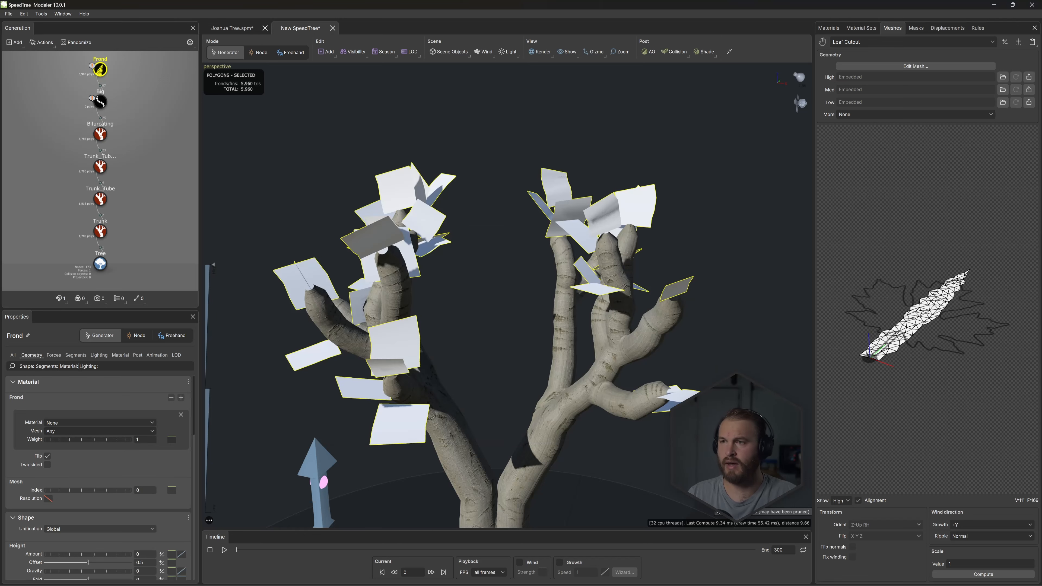
- Assign the Leaf material to the Frond generator and make the material two-sided
{"action": "left_click", "coordinate": [827, 28]}
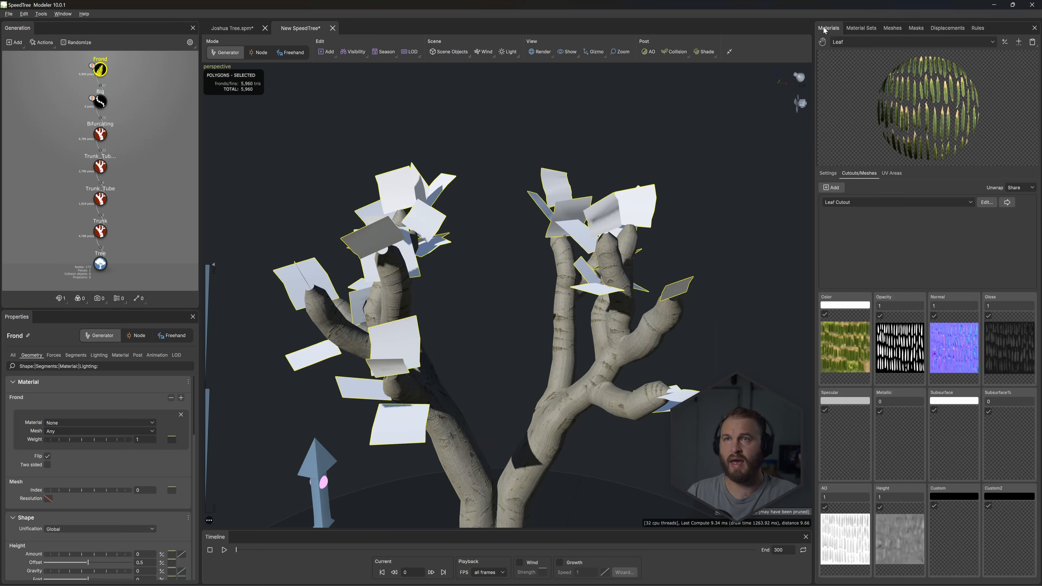
{"action": "left_click_drag", "start_coordinate": [821, 42], "coordinate": [100, 70]}
{"action": "left_click", "coordinate": [828, 173]}
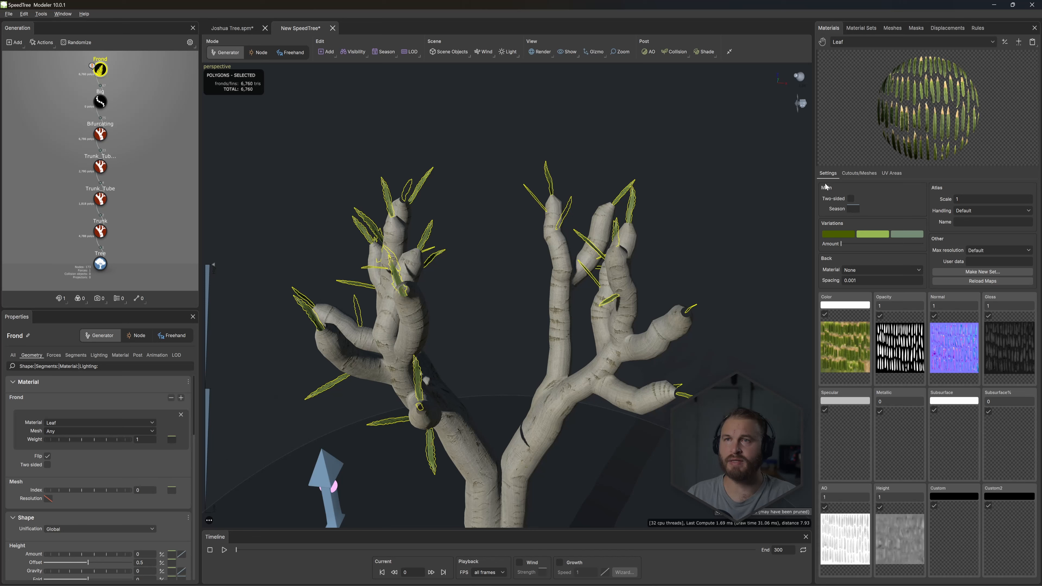
{"action": "left_click", "coordinate": [848, 200]}
{"action": "mouse_move", "coordinate": [529, 262]}
{"action": "left_mouse_down"}
{"action": "mouse_move", "coordinate": [360, 259]}
{"action": "mouse_move", "coordinate": [539, 254]}
{"action": "left_mouse_up"}
{"action": "scroll", "coordinate": [539, 256], "scroll_direction": "up", "scroll_amount": 3}
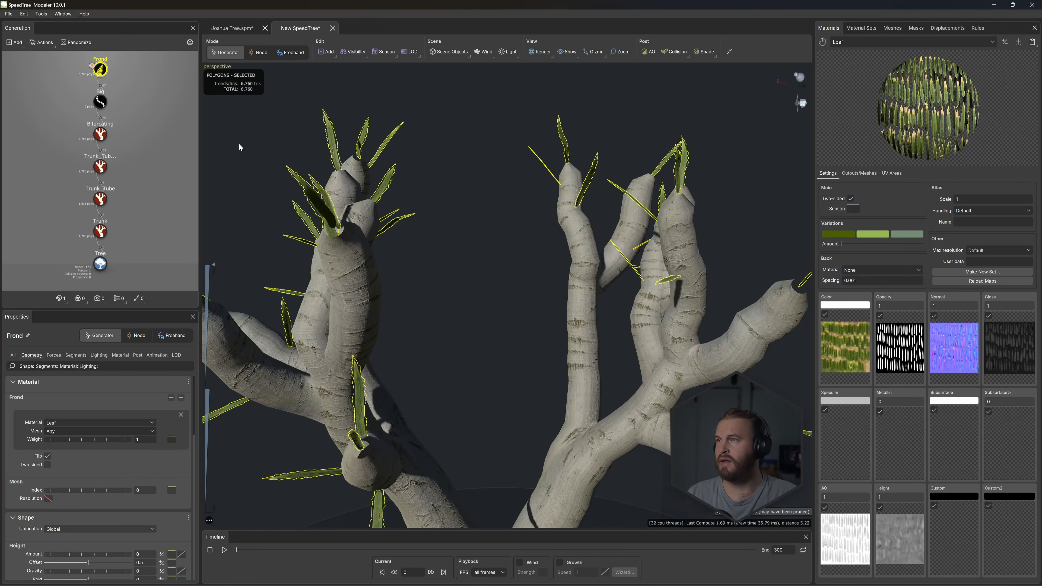
- Set the Big generator's interval frequency to 50 and raise its First boundary to 0.555
{"action": "left_click", "coordinate": [100, 101]}
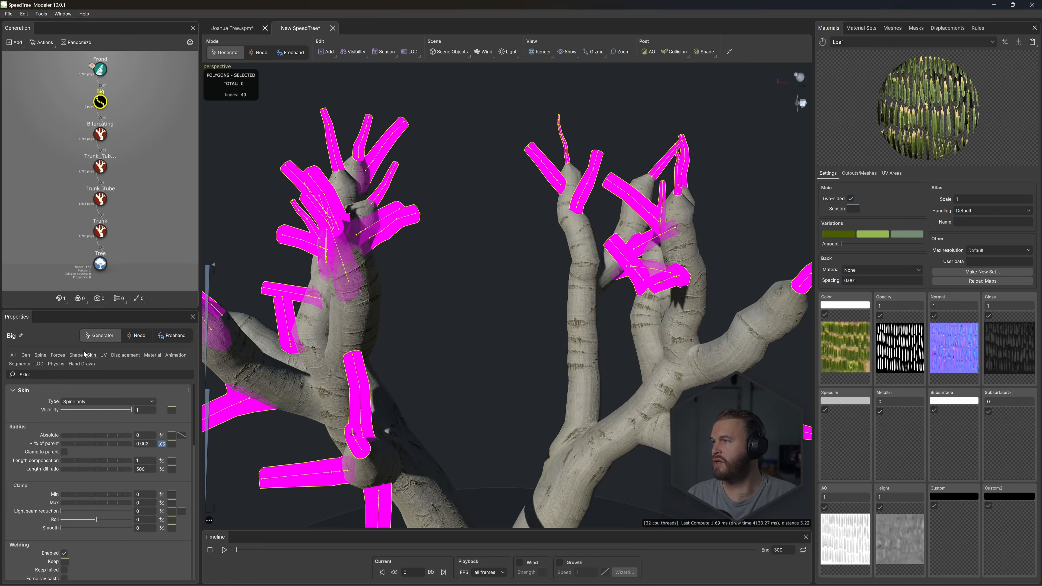
{"action": "left_click", "coordinate": [28, 355]}
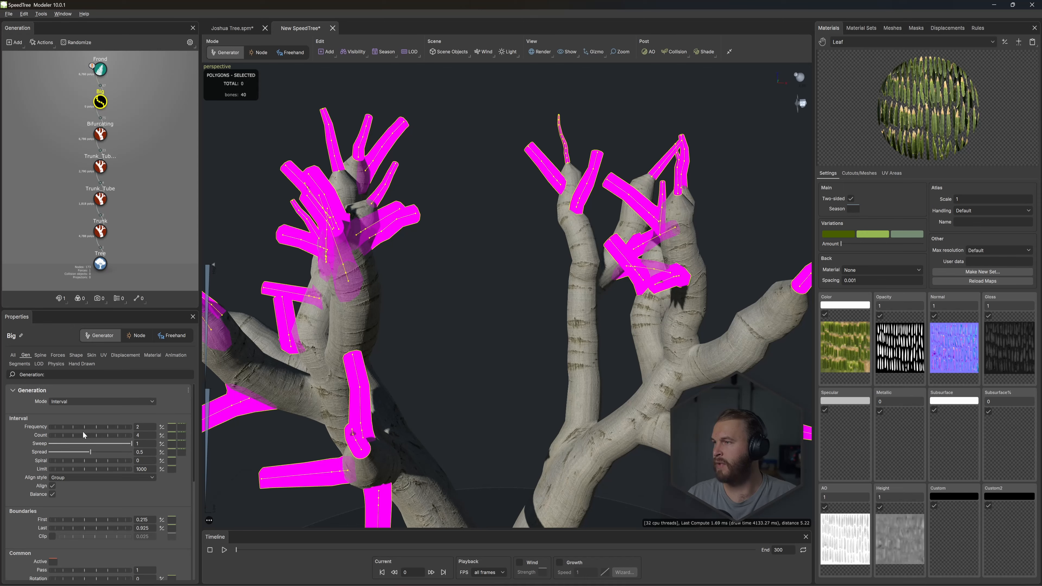
{"action": "left_click_drag", "start_coordinate": [82, 431], "coordinate": [219, 398]}
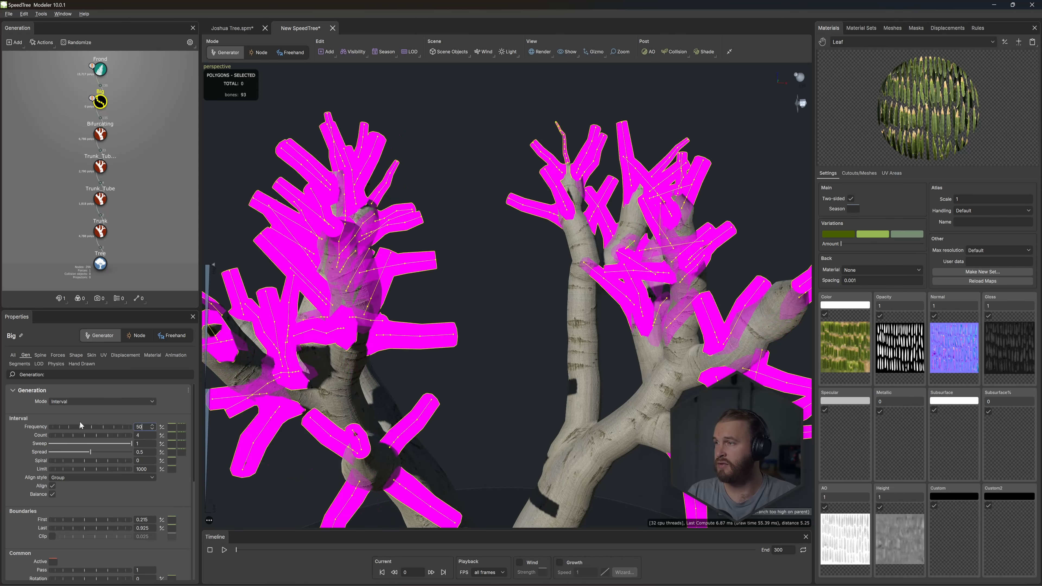
{"action": "type", "text": "50"}
{"action": "key", "text": "Return"}
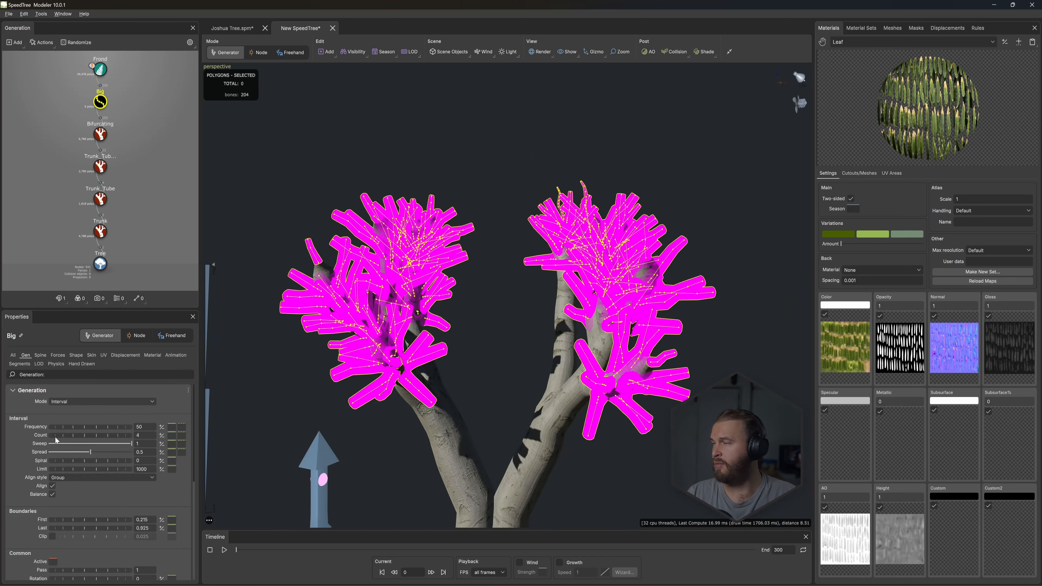
{"action": "scroll", "coordinate": [82, 435], "scroll_direction": "down", "scroll_amount": 5}
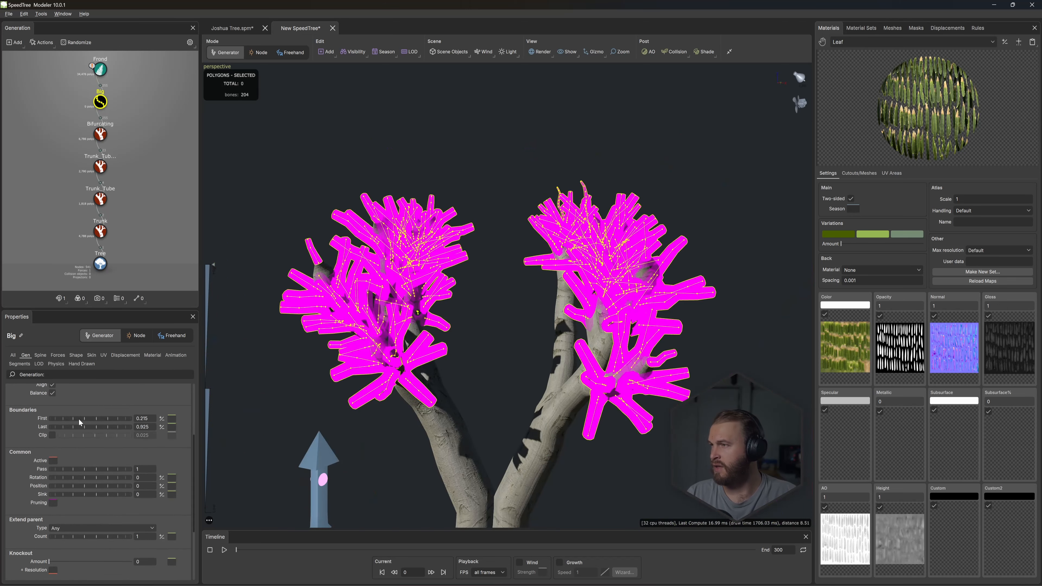
{"action": "mouse_move", "coordinate": [79, 420]}
{"action": "left_mouse_down"}
{"action": "mouse_move", "coordinate": [113, 416]}
{"action": "mouse_move", "coordinate": [88, 425]}
{"action": "left_mouse_up"}
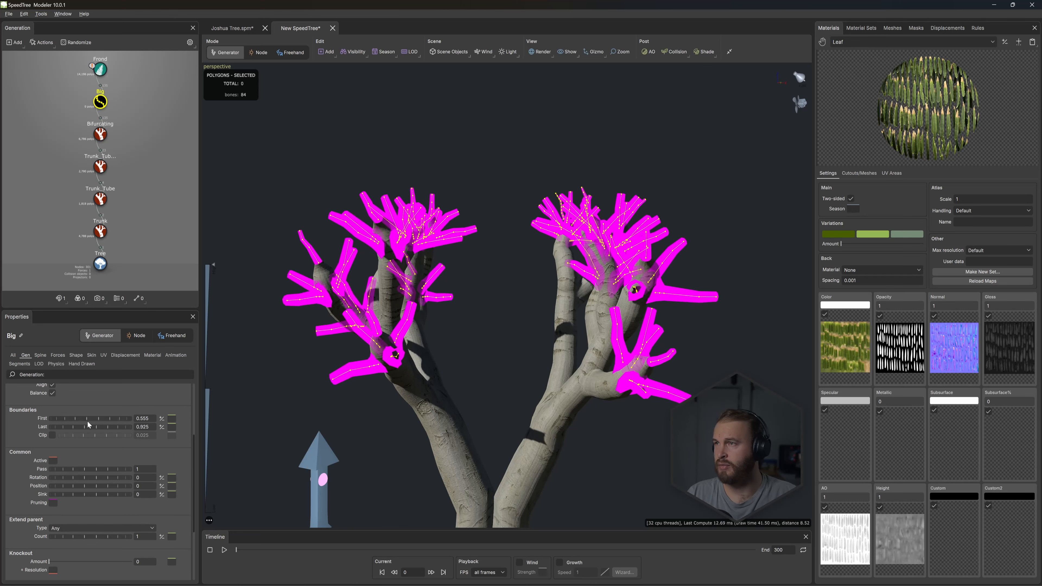
- Set the Big generator's interval frequency to 350 and its count to 20 to thicken the foliage
{"action": "left_click", "coordinate": [37, 355]}
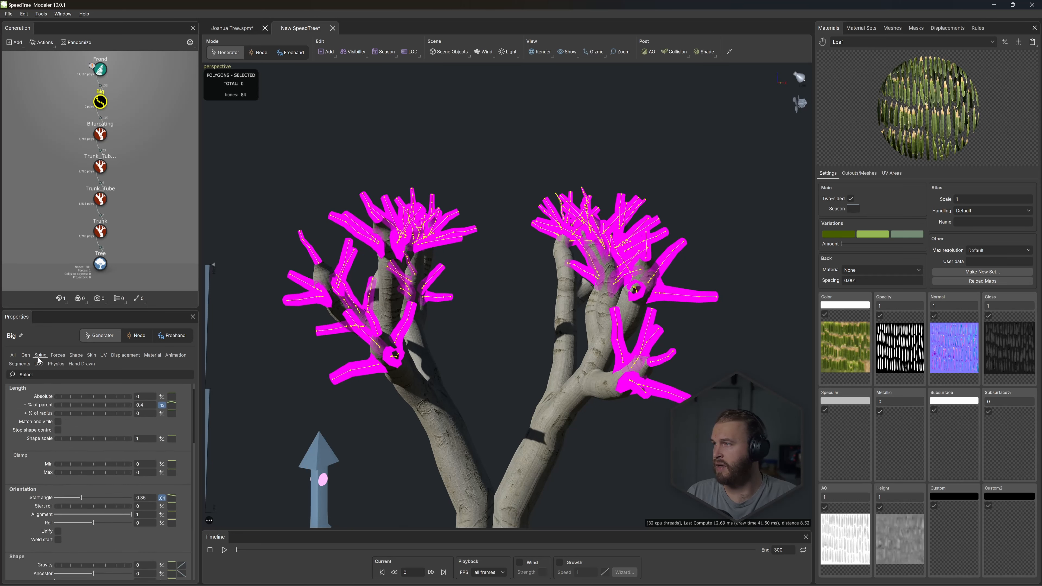
{"action": "left_click", "coordinate": [28, 354]}
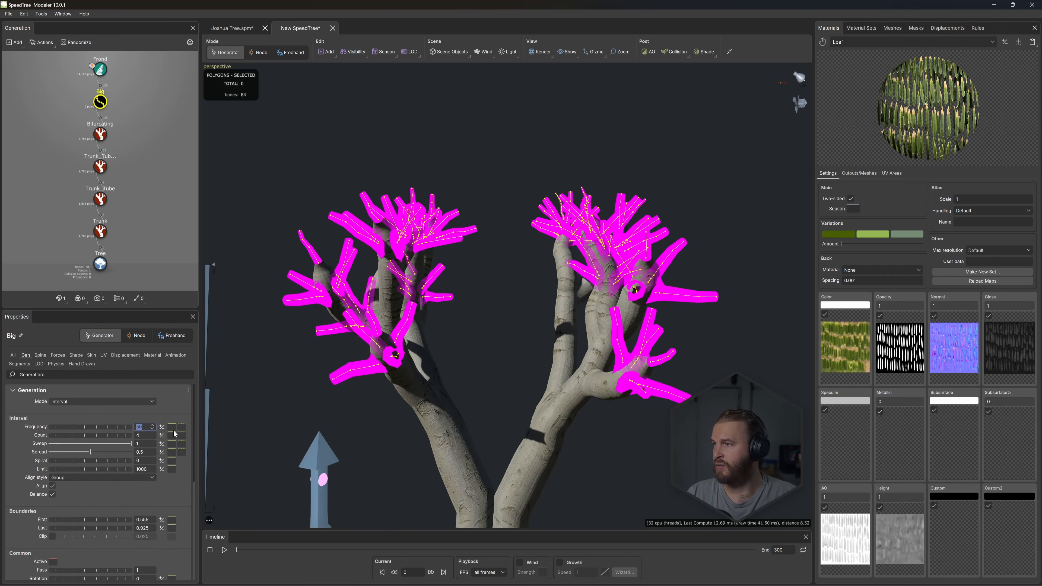
{"action": "type", "text": "250"}
{"action": "key", "text": "Return"}
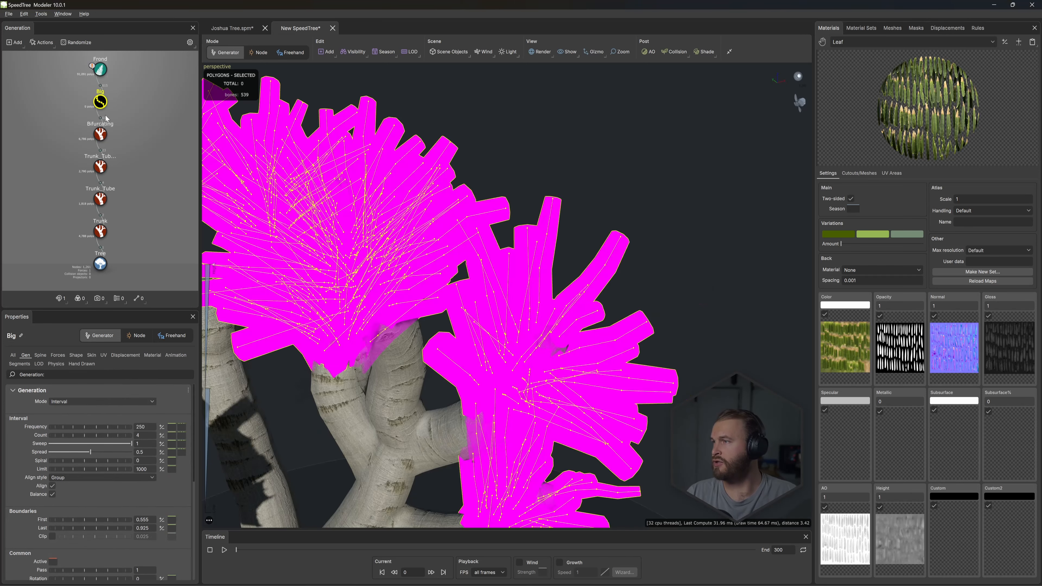
{"action": "double_click", "coordinate": [144, 428]}
{"action": "type", "text": "350"}
{"action": "key", "text": "Tab"}
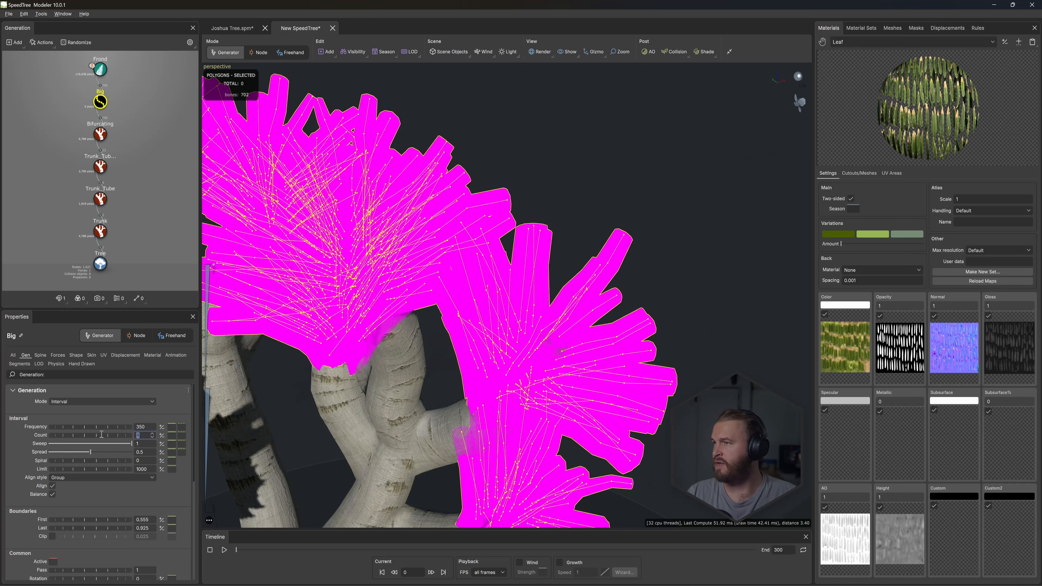
{"action": "type", "text": "20"}
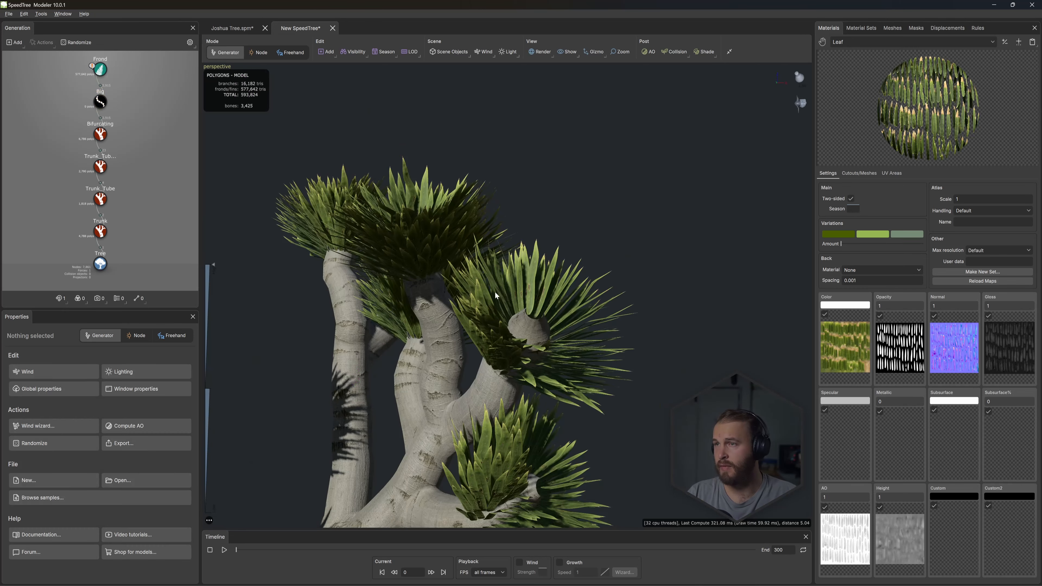
- Raise the Big generator's Last boundary so fronds reach closer to the branch ends
{"action": "left_click", "coordinate": [100, 101]}
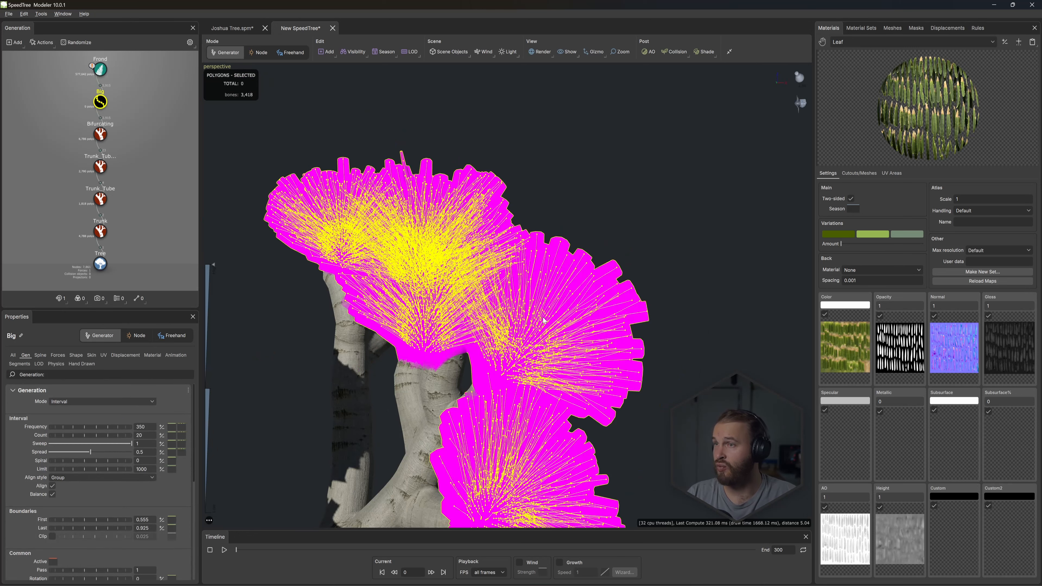
{"action": "left_click", "coordinate": [150, 530]}
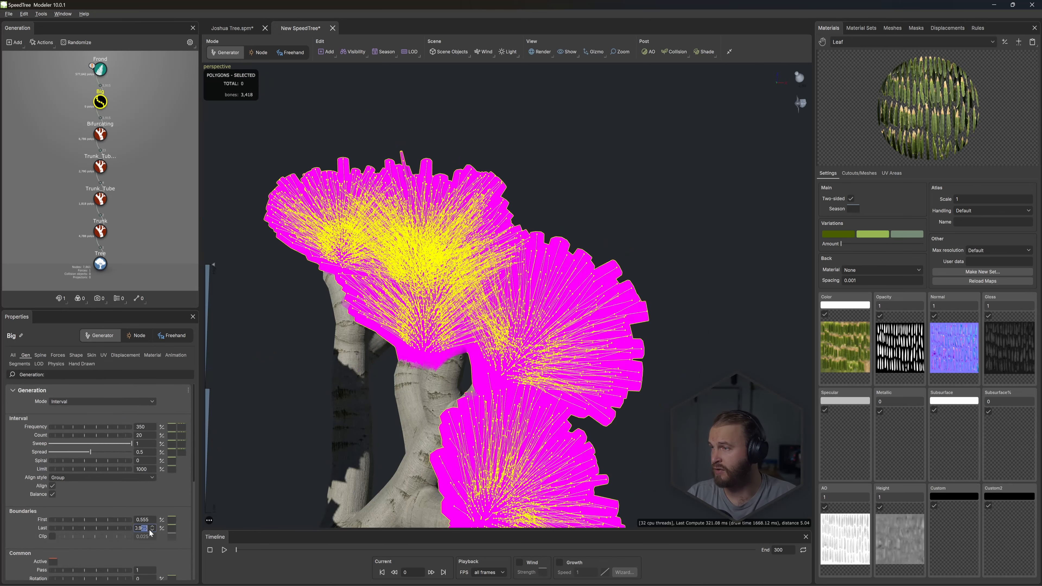
{"action": "key", "text": "Return"}
{"action": "left_click", "coordinate": [572, 186]}
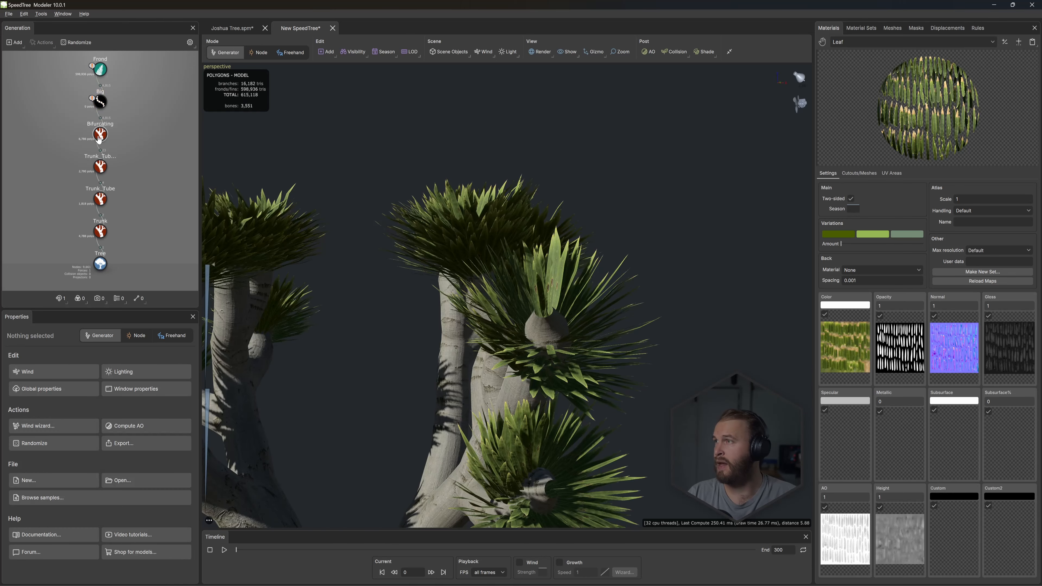
- Taper the Bifurcating branch tips by pulling the inner point of the absolute radius profile curve down near its end
{"action": "left_click", "coordinate": [98, 136]}
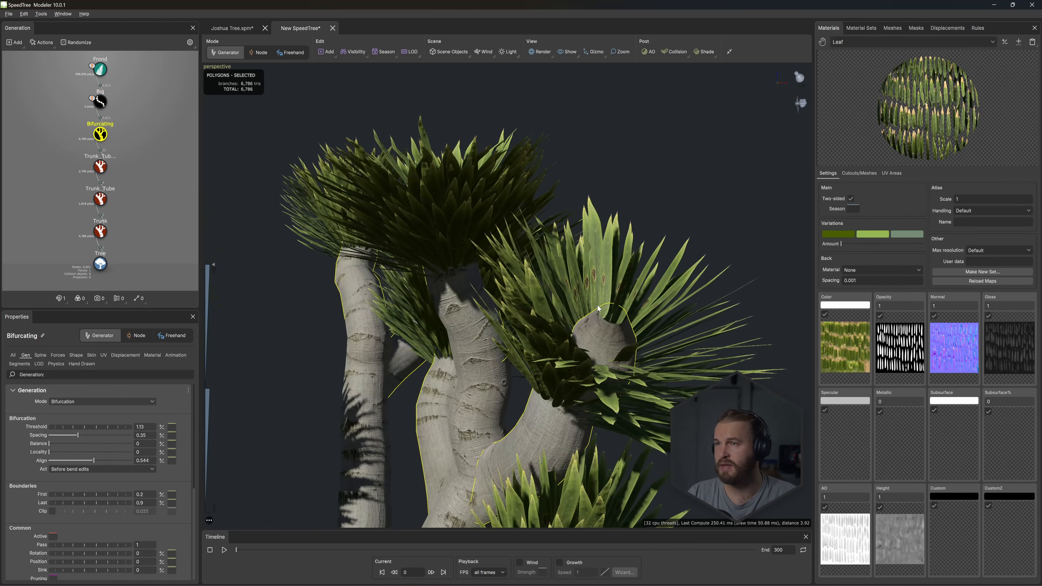
{"action": "left_click", "coordinate": [171, 435]}
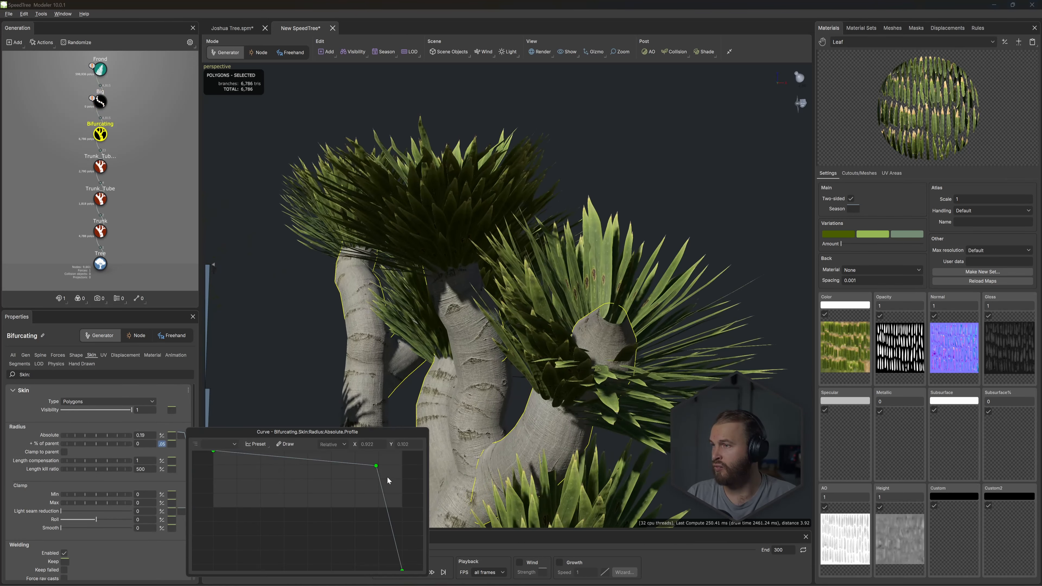
{"action": "left_click_drag", "start_coordinate": [376, 466], "coordinate": [388, 578]}
{"action": "left_click", "coordinate": [463, 291]}
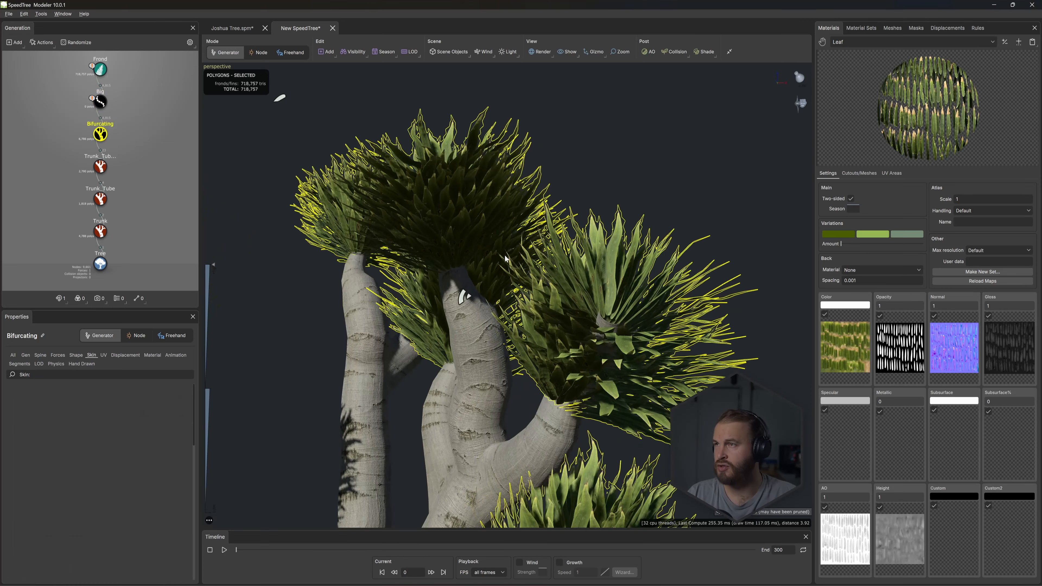
{"action": "scroll", "coordinate": [472, 293], "scroll_direction": "down", "scroll_amount": 3}
{"action": "left_click_drag", "start_coordinate": [474, 293], "coordinate": [499, 276]}
{"action": "scroll", "coordinate": [482, 251], "scroll_direction": "down", "scroll_amount": 4}
{"action": "scroll", "coordinate": [498, 276], "scroll_direction": "up", "scroll_amount": 3}
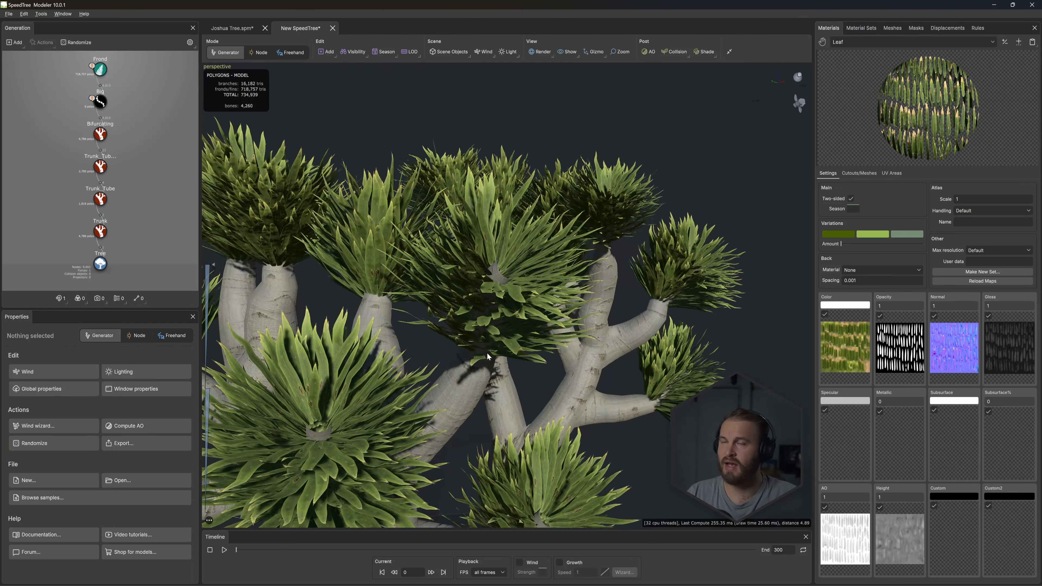
{"action": "mouse_move", "coordinate": [487, 352]}
{"action": "left_mouse_down"}
{"action": "mouse_move", "coordinate": [513, 340]}
{"action": "mouse_move", "coordinate": [466, 318]}
{"action": "mouse_move", "coordinate": [482, 315]}
{"action": "left_mouse_up"}
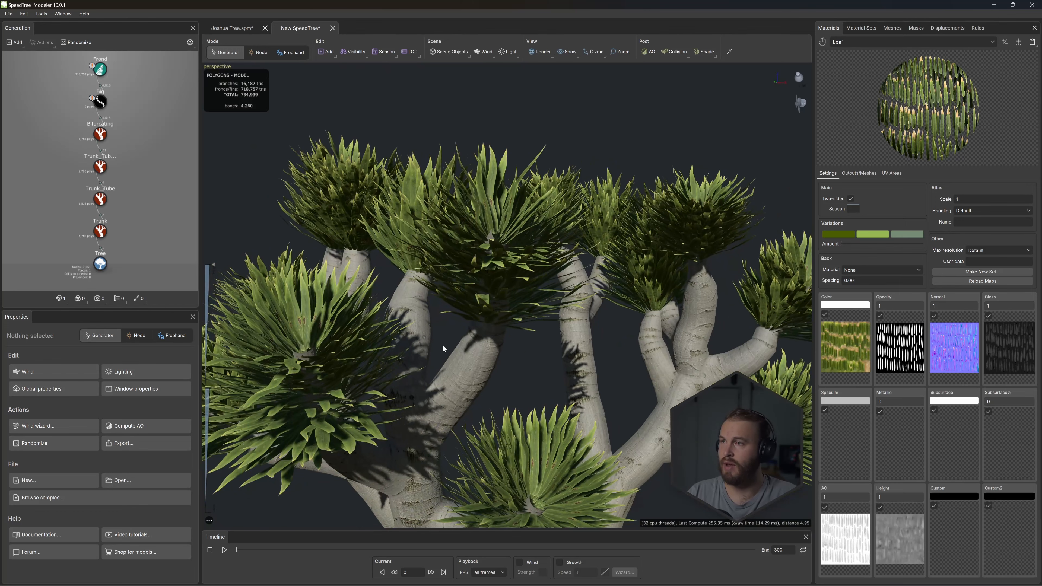
- Isolate a single bifurcating branch and raise the Big generator's spine start angle to about 0.69
{"action": "left_click", "coordinate": [480, 355]}
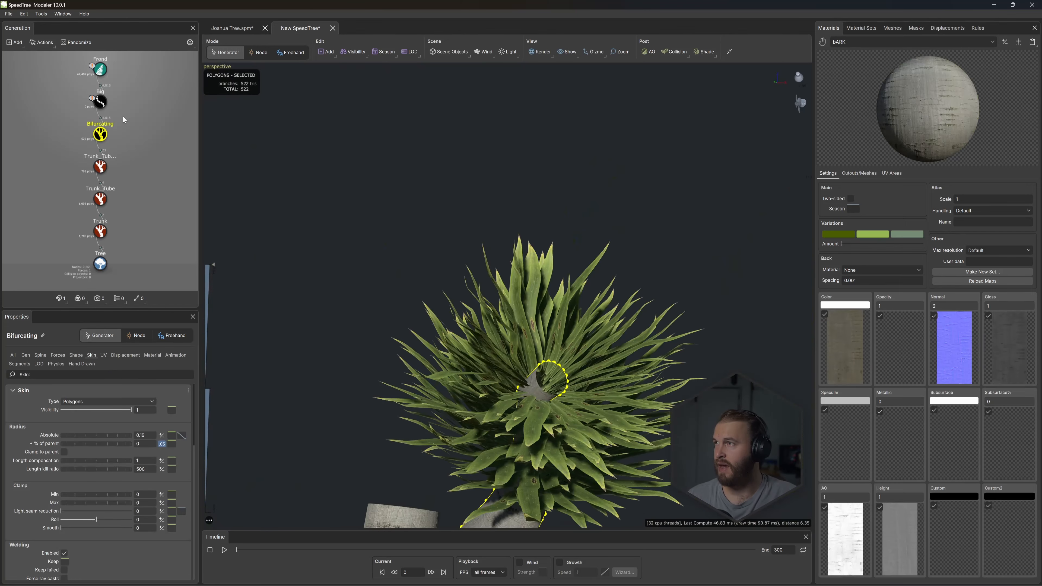
{"action": "left_click", "coordinate": [101, 102]}
{"action": "left_click_drag", "start_coordinate": [472, 303], "coordinate": [413, 267]}
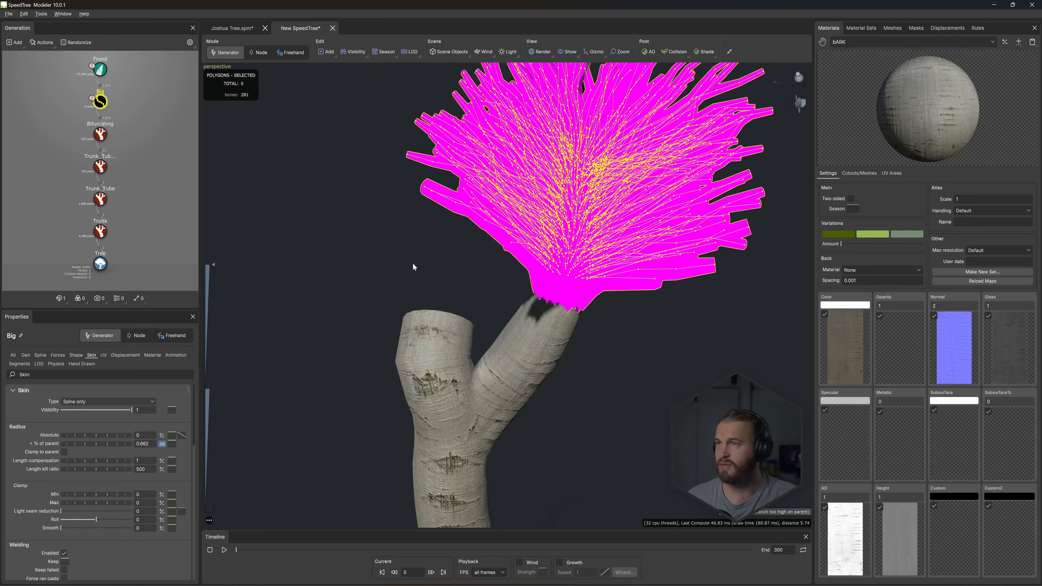
{"action": "left_click", "coordinate": [41, 356]}
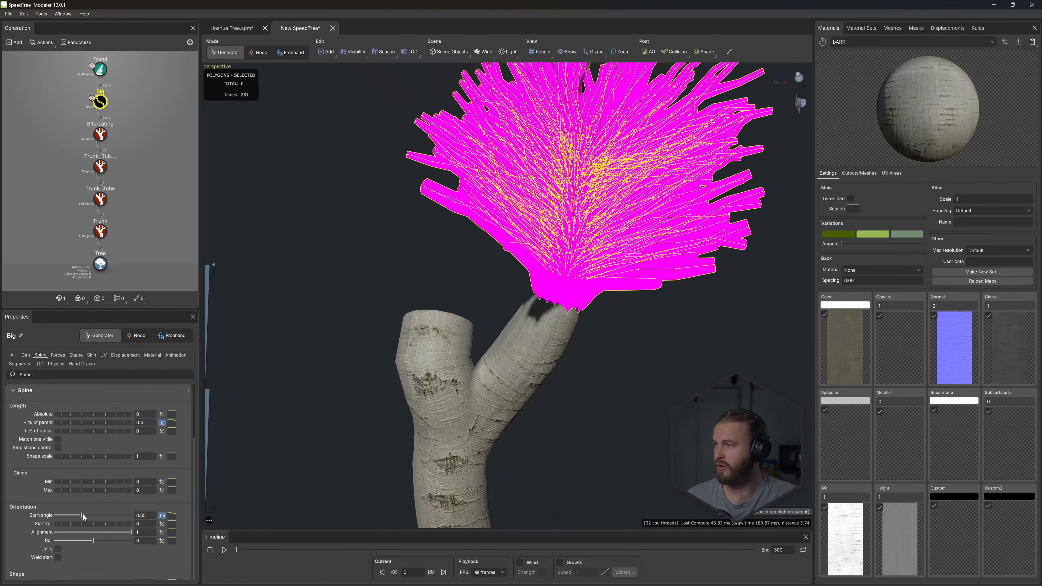
{"action": "left_click_drag", "start_coordinate": [84, 517], "coordinate": [109, 523]}
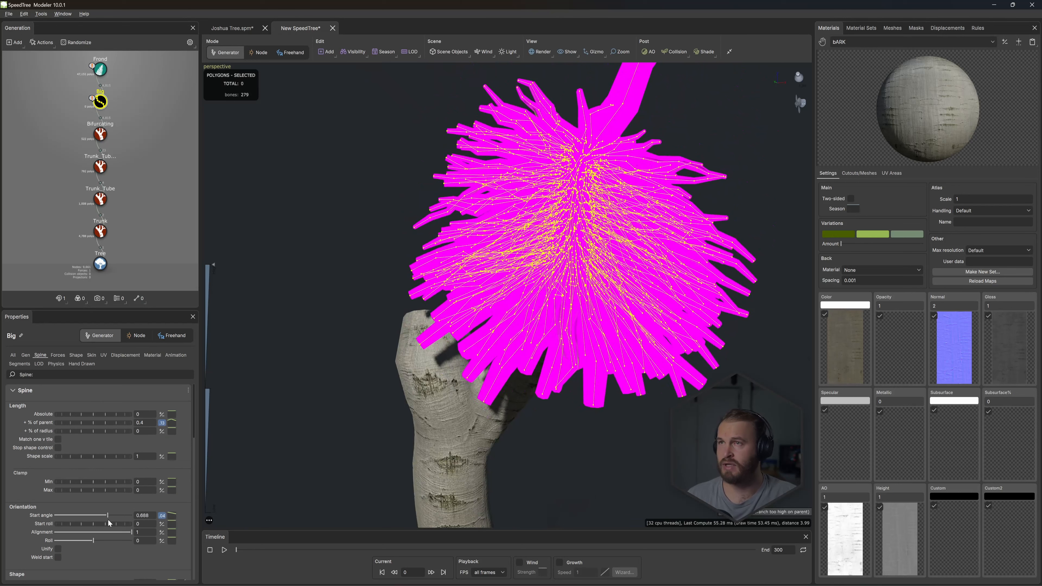
- Lower the end point of the start angle's parent curve so fronds near the branch tip point outward along it
{"action": "left_click", "coordinate": [174, 517]}
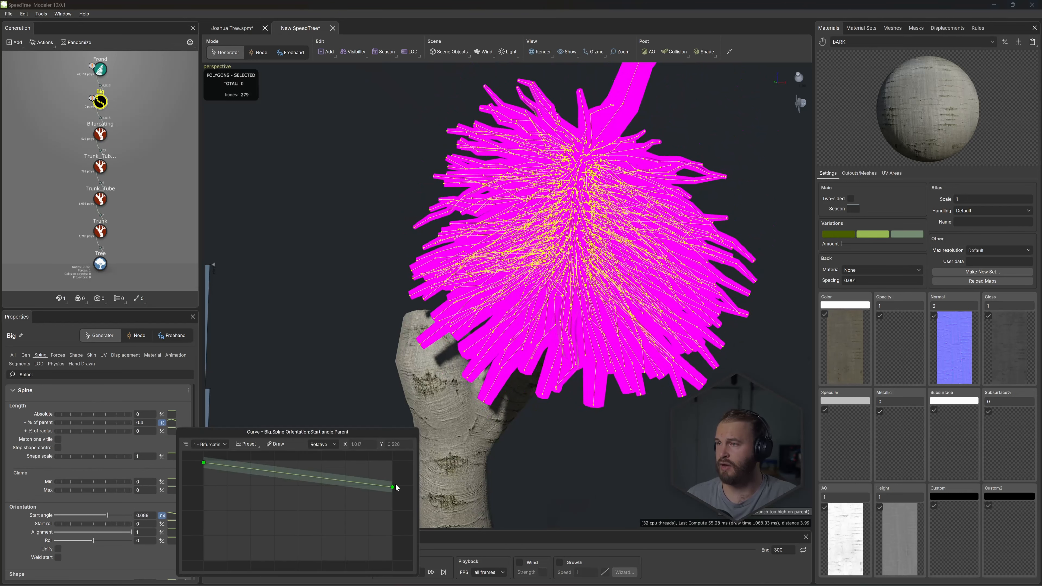
{"action": "left_click_drag", "start_coordinate": [396, 487], "coordinate": [393, 540]}
{"action": "left_click", "coordinate": [106, 113]}
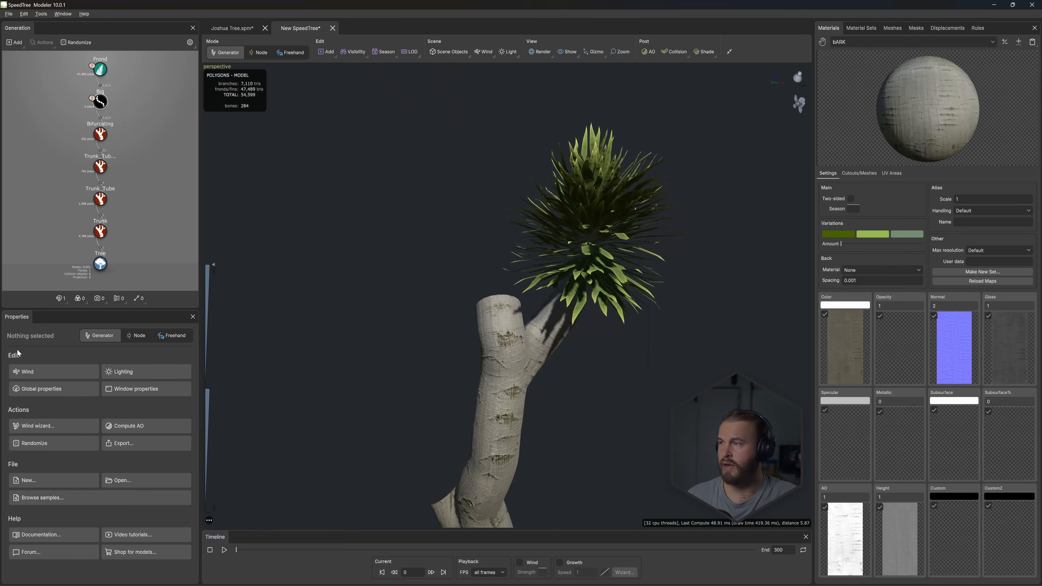
- Set the Big generator's spine gravity to 0.19 and lower the end of its parent curve below zero
{"action": "left_click", "coordinate": [104, 110]}
{"action": "scroll", "coordinate": [58, 518], "scroll_direction": "down", "scroll_amount": 3}
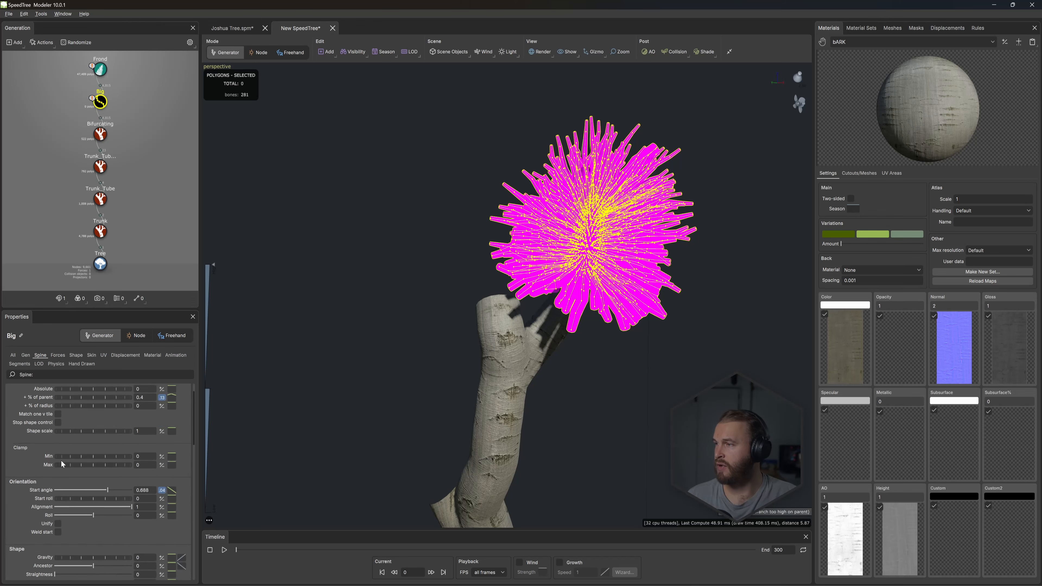
{"action": "left_click_drag", "start_coordinate": [86, 507], "coordinate": [86, 511]}
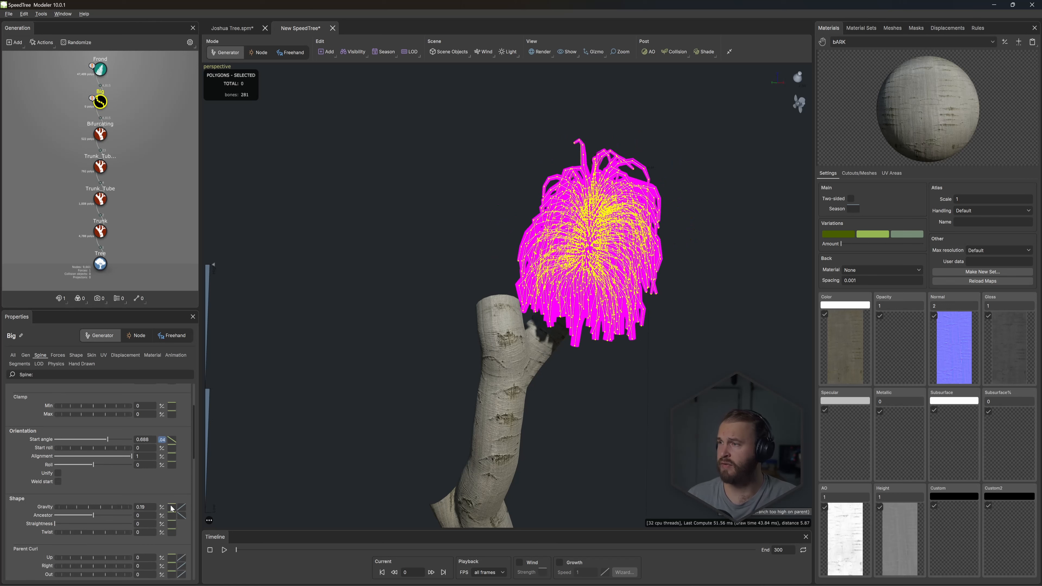
{"action": "left_click", "coordinate": [171, 507]}
{"action": "left_click_drag", "start_coordinate": [393, 463], "coordinate": [395, 574]}
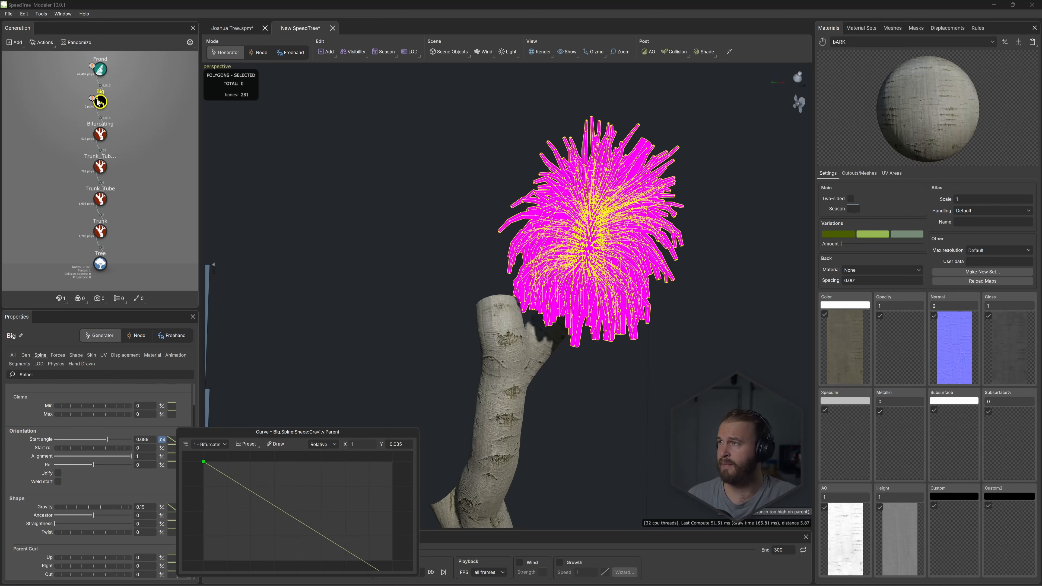
- Reshape the parent curve of the Big generator's spine length as % of parent, adjusting its start and end to vary frond length along the branch
{"action": "left_click", "coordinate": [61, 356]}
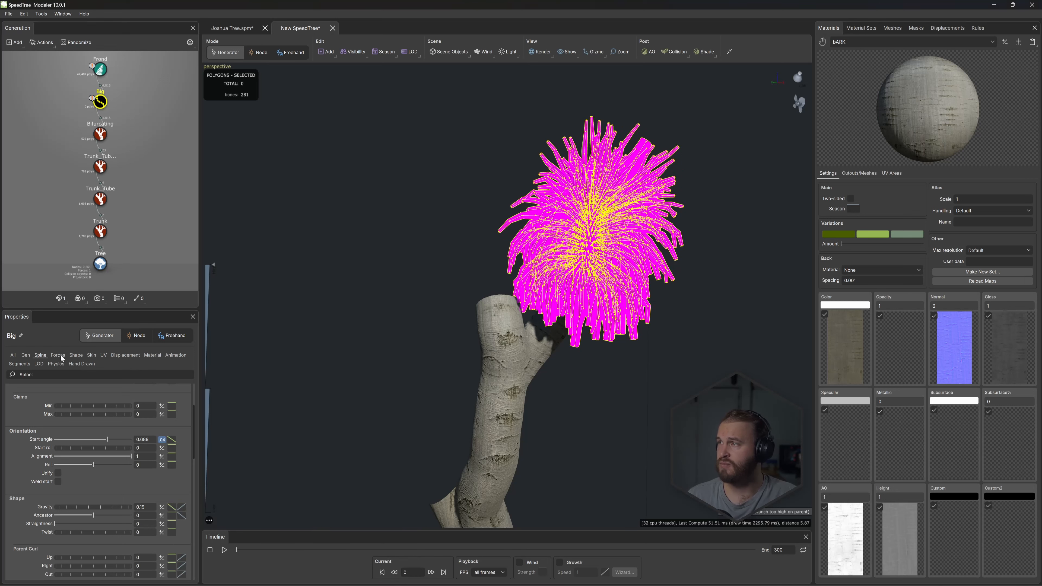
{"action": "left_click", "coordinate": [39, 357]}
{"action": "scroll", "coordinate": [193, 450], "scroll_direction": "down", "scroll_amount": 5}
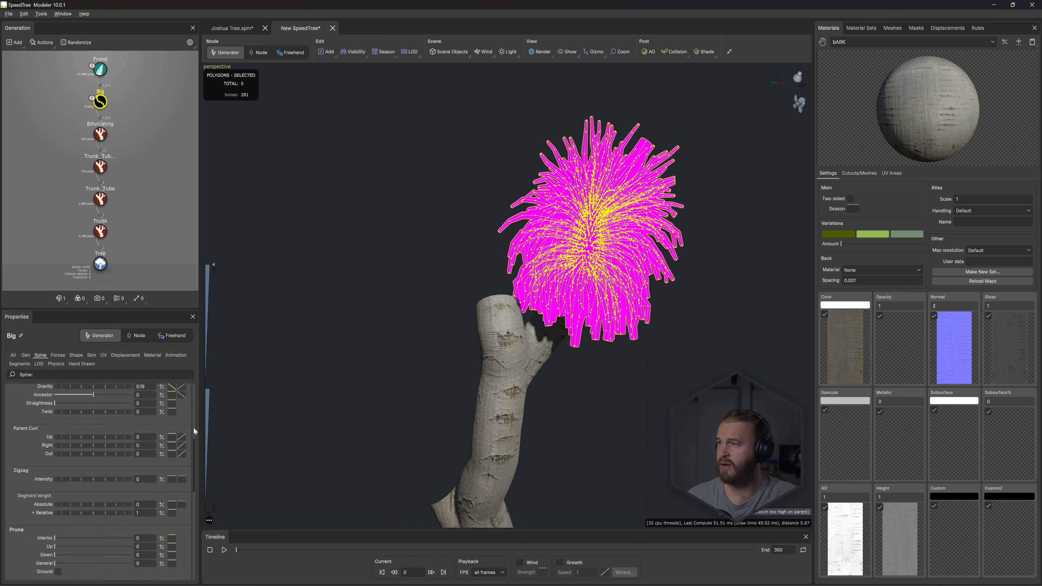
{"action": "scroll", "coordinate": [195, 406], "scroll_direction": "up", "scroll_amount": 4}
{"action": "scroll", "coordinate": [194, 408], "scroll_direction": "up", "scroll_amount": 1}
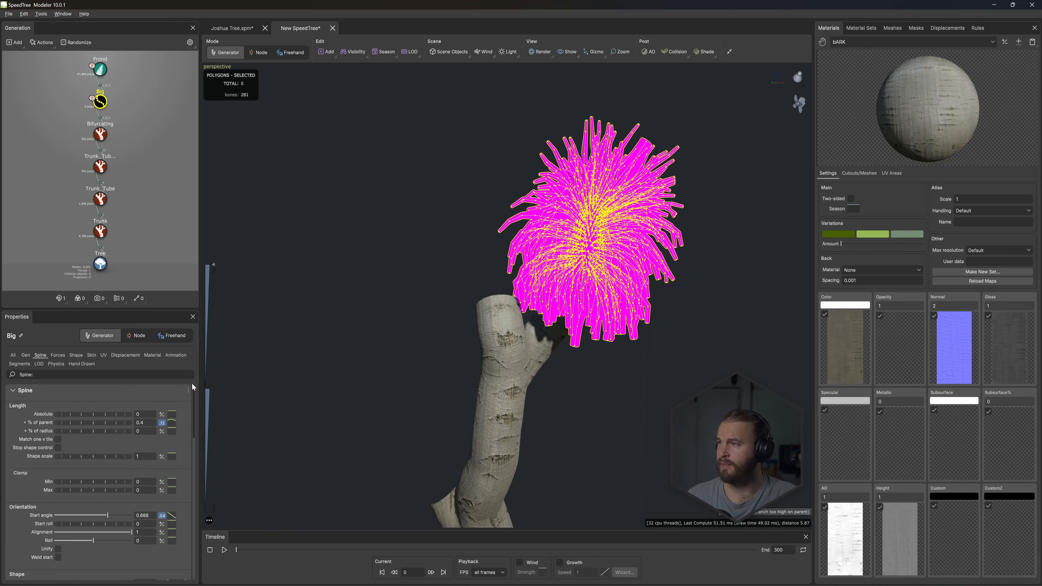
{"action": "left_click", "coordinate": [172, 424]}
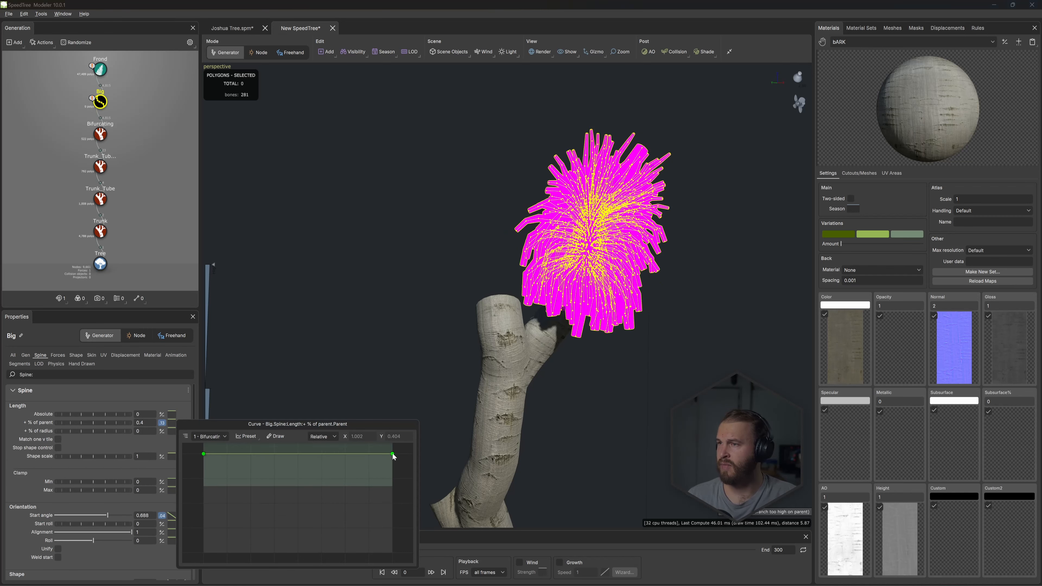
{"action": "left_click_drag", "start_coordinate": [392, 454], "coordinate": [391, 482]}
{"action": "left_click_drag", "start_coordinate": [203, 454], "coordinate": [255, 510]}
{"action": "left_click_drag", "start_coordinate": [255, 509], "coordinate": [261, 448]}
{"action": "left_click_drag", "start_coordinate": [394, 480], "coordinate": [393, 449]}
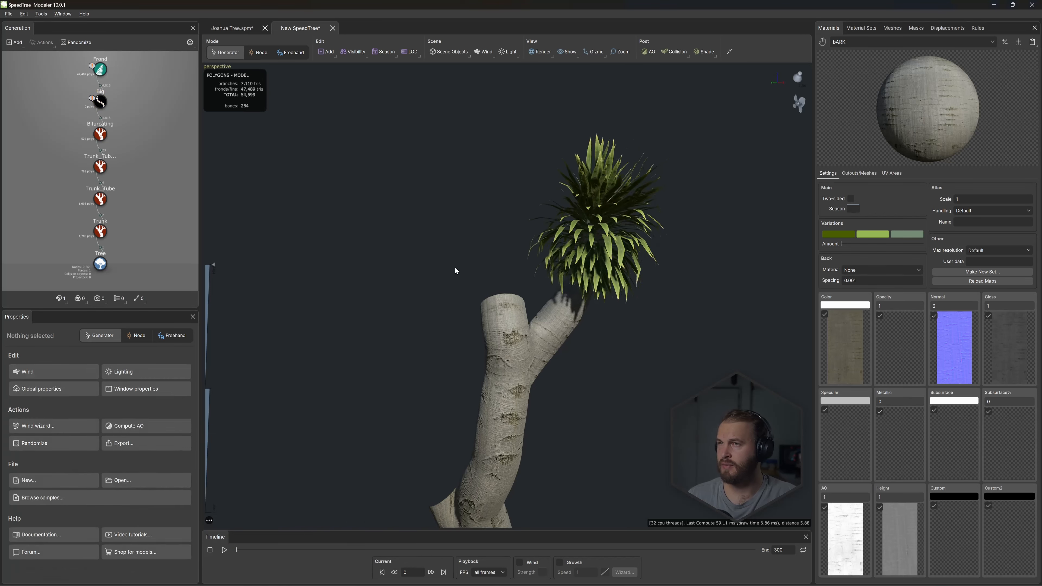
- Set the Big generator's spine gravity to 0 and show the whole tree again instead of the isolated branch
{"action": "scroll", "coordinate": [75, 486], "scroll_direction": "down", "scroll_amount": 2}
{"action": "mouse_move", "coordinate": [113, 533]}
{"action": "left_mouse_down"}
{"action": "mouse_move", "coordinate": [96, 533]}
{"action": "mouse_move", "coordinate": [108, 528]}
{"action": "left_mouse_up"}
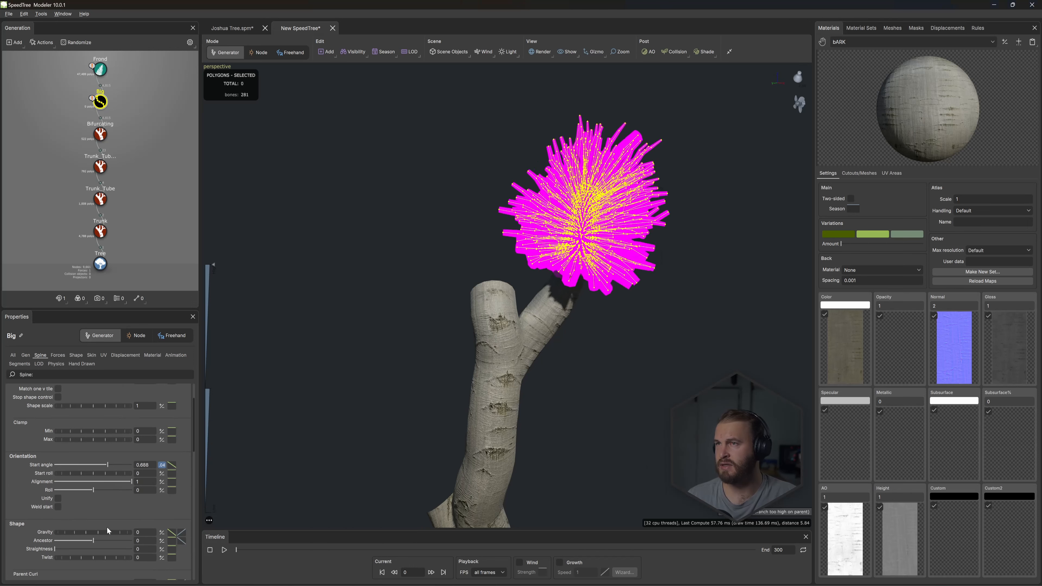
{"action": "left_click_drag", "start_coordinate": [463, 262], "coordinate": [646, 229]}
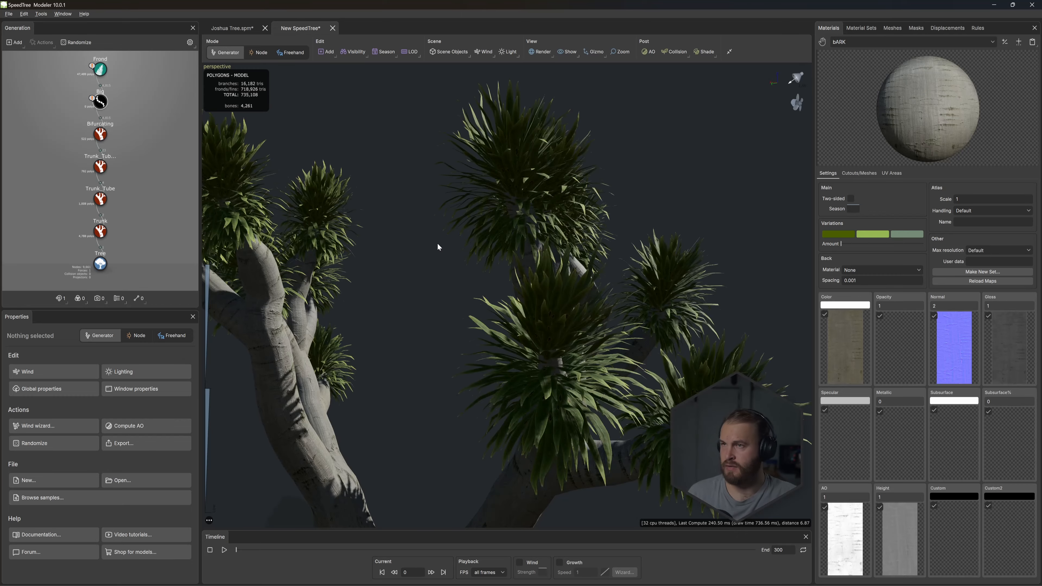
{"action": "left_click_drag", "start_coordinate": [437, 242], "coordinate": [520, 301]}
{"action": "scroll", "coordinate": [529, 279], "scroll_direction": "down", "scroll_amount": 5}
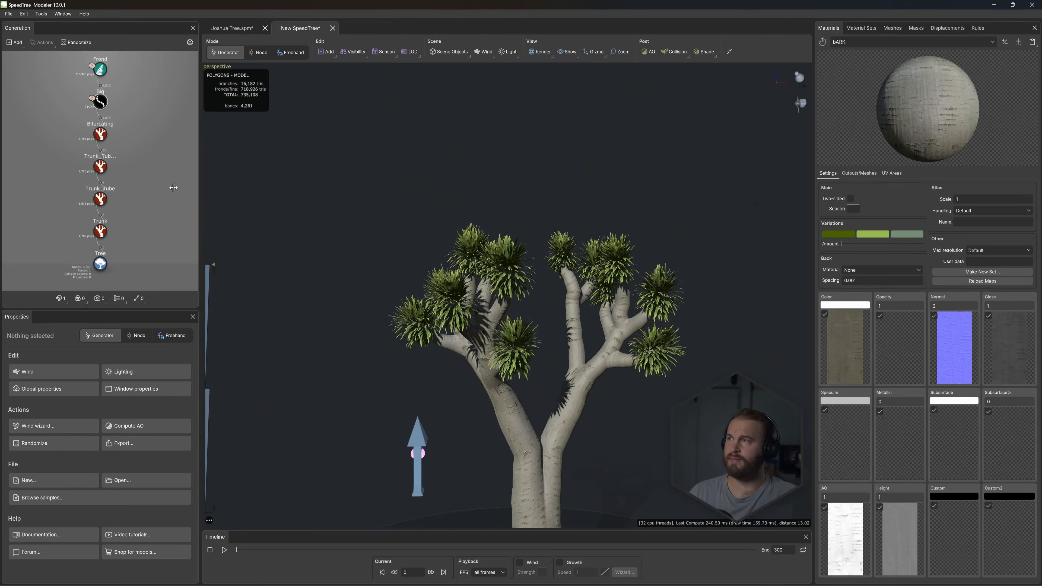
{"action": "middle_click_drag", "start_coordinate": [503, 238], "coordinate": [605, 307]}
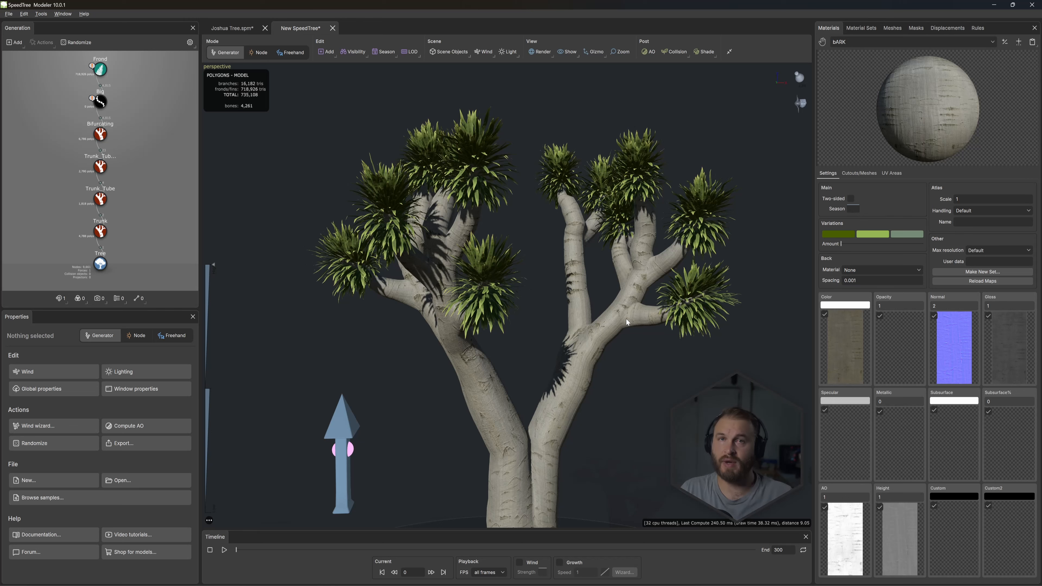
- Set the Bifurcating generator's absolute skin radius to 0.18
{"action": "left_click", "coordinate": [100, 134]}
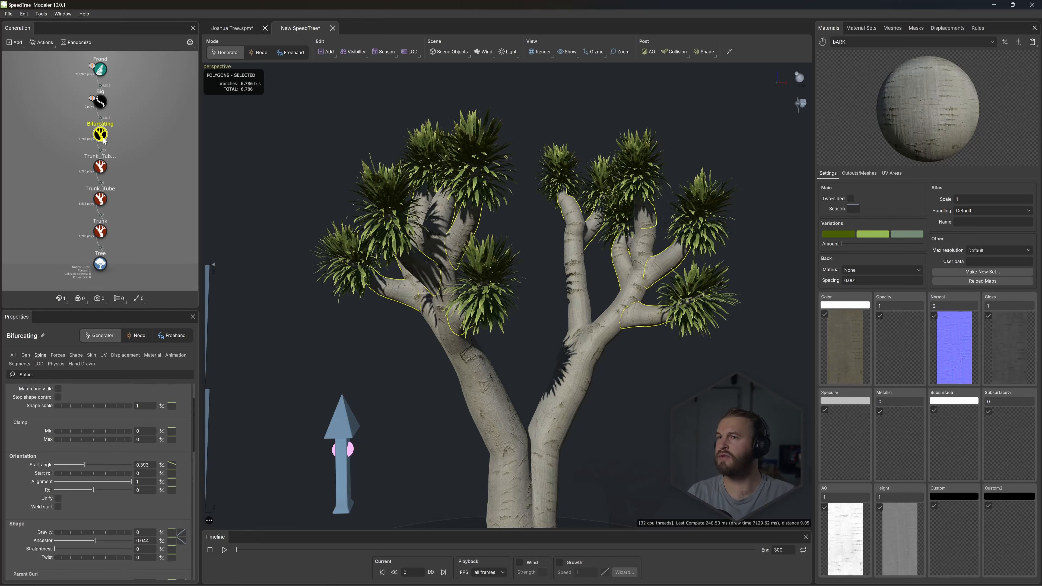
{"action": "left_click", "coordinate": [93, 355]}
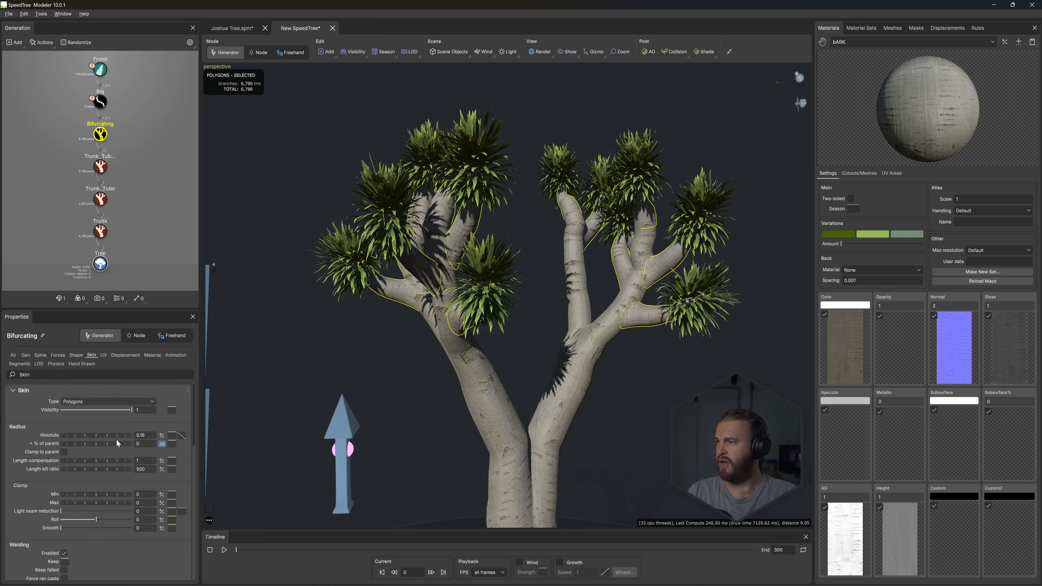
{"action": "left_click_drag", "start_coordinate": [117, 435], "coordinate": [108, 435]}
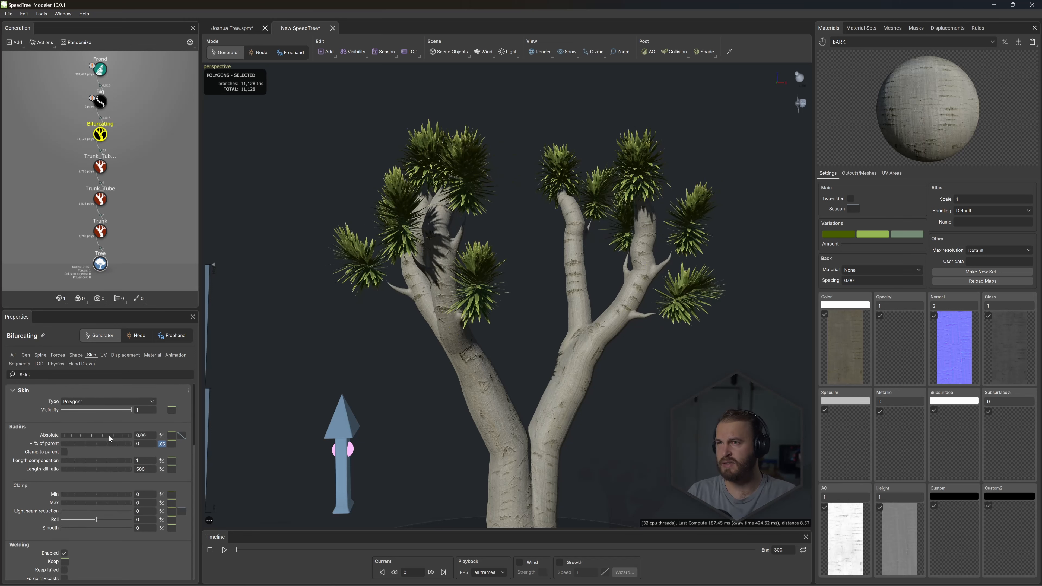
- Try a thinner absolute radius on Trunk_Tube 2, and taper Trunk_Tube by lowering its absolute radius profile curve's end point to about 0.34
{"action": "left_click", "coordinate": [100, 167]}
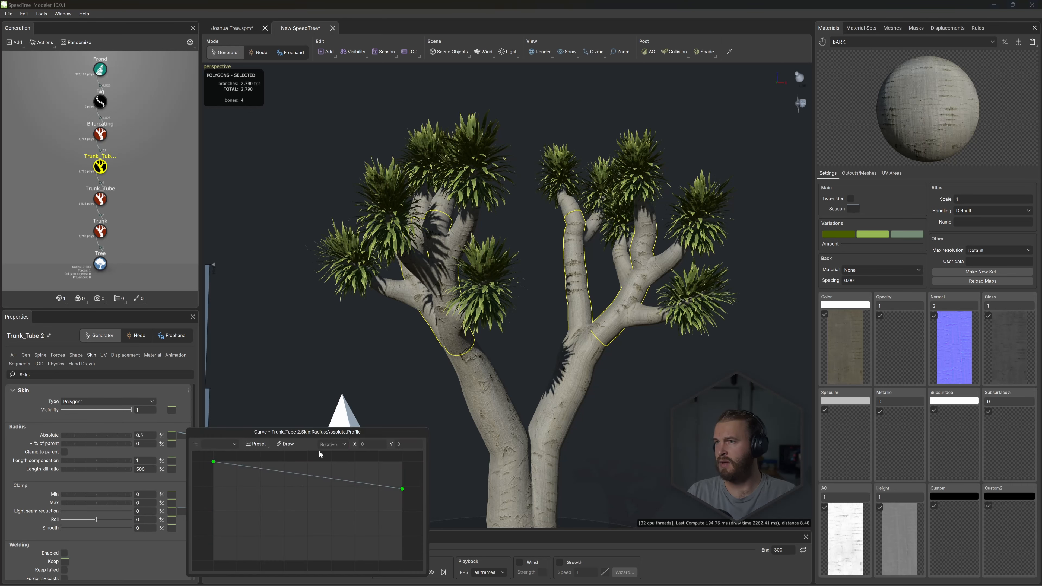
{"action": "left_click_drag", "start_coordinate": [125, 434], "coordinate": [99, 111]}
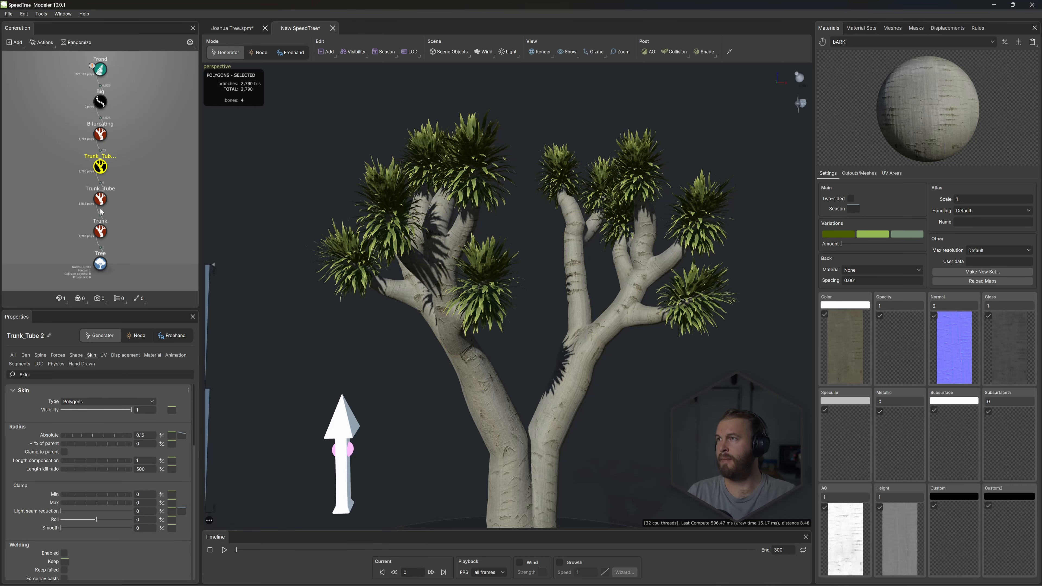
{"action": "left_click", "coordinate": [100, 200]}
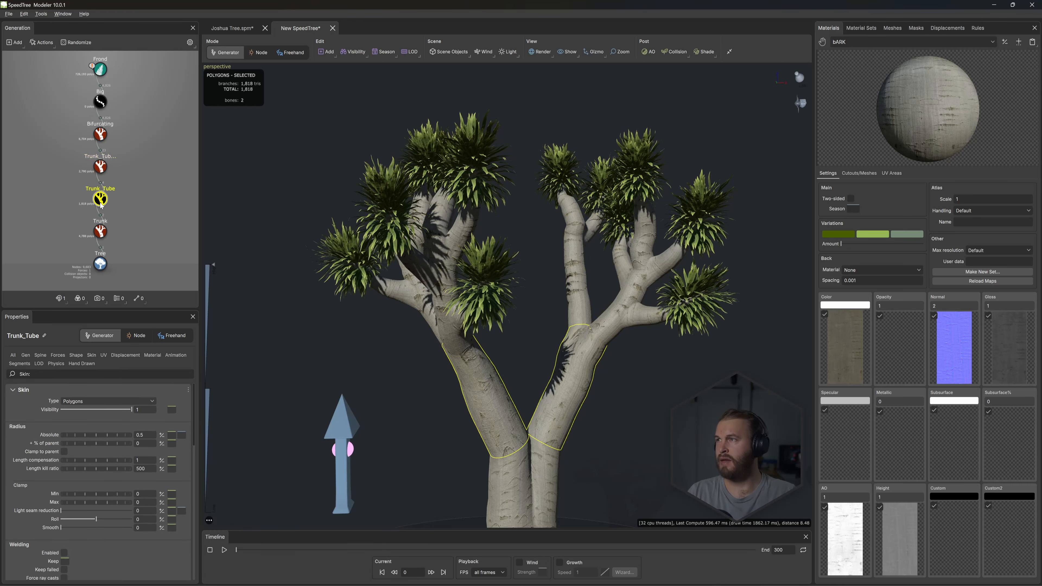
{"action": "left_click", "coordinate": [183, 434]}
{"action": "left_click_drag", "start_coordinate": [402, 462], "coordinate": [401, 496]}
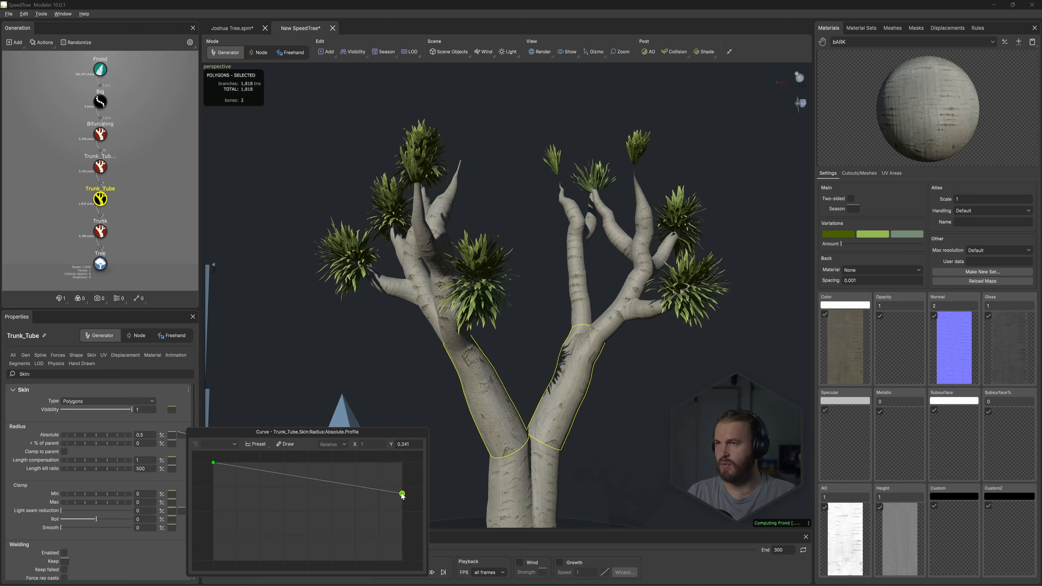
{"action": "left_click_drag", "start_coordinate": [570, 266], "coordinate": [585, 295]}
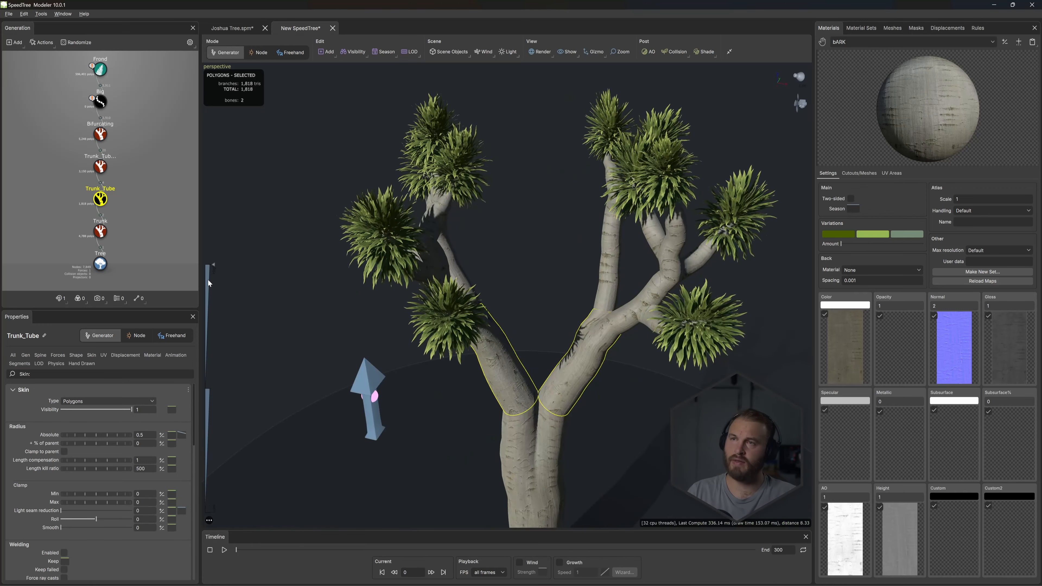
- Duplicate the Big and Frond generators together and attach the copies to the Trunk_Tube 2 generator
{"action": "left_click", "coordinate": [103, 136]}
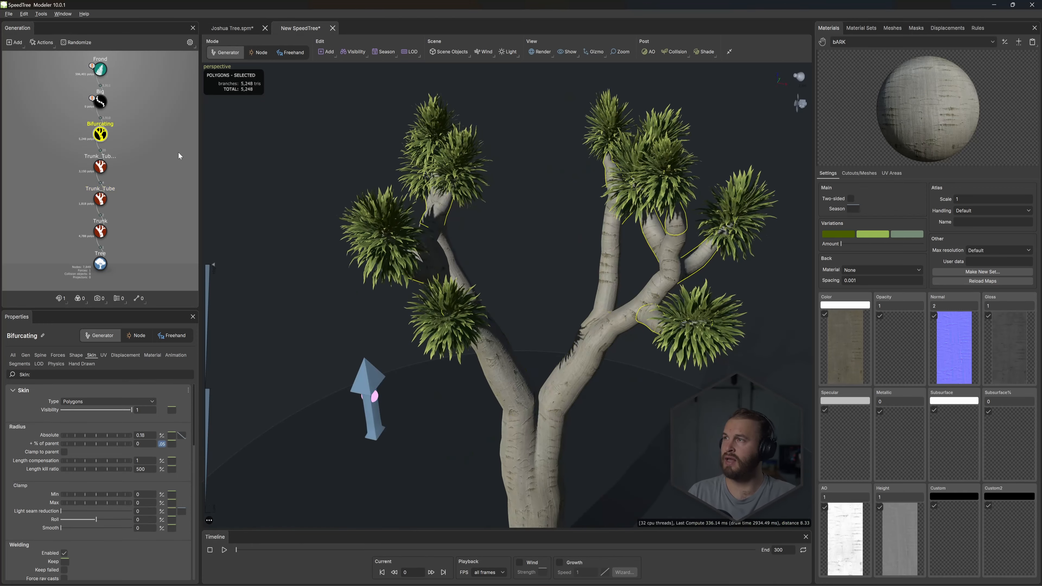
{"action": "left_click_drag", "start_coordinate": [548, 230], "coordinate": [559, 187]}
{"action": "scroll", "coordinate": [631, 211], "scroll_direction": "up", "scroll_amount": 3}
{"action": "left_click_drag", "start_coordinate": [630, 211], "coordinate": [375, 247]}
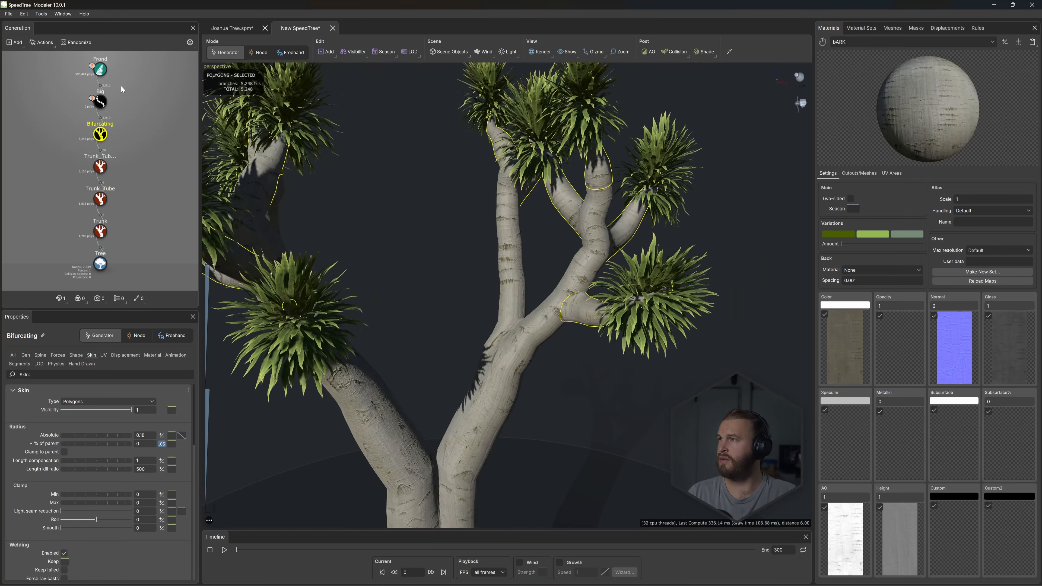
{"action": "left_click", "coordinate": [81, 105]}
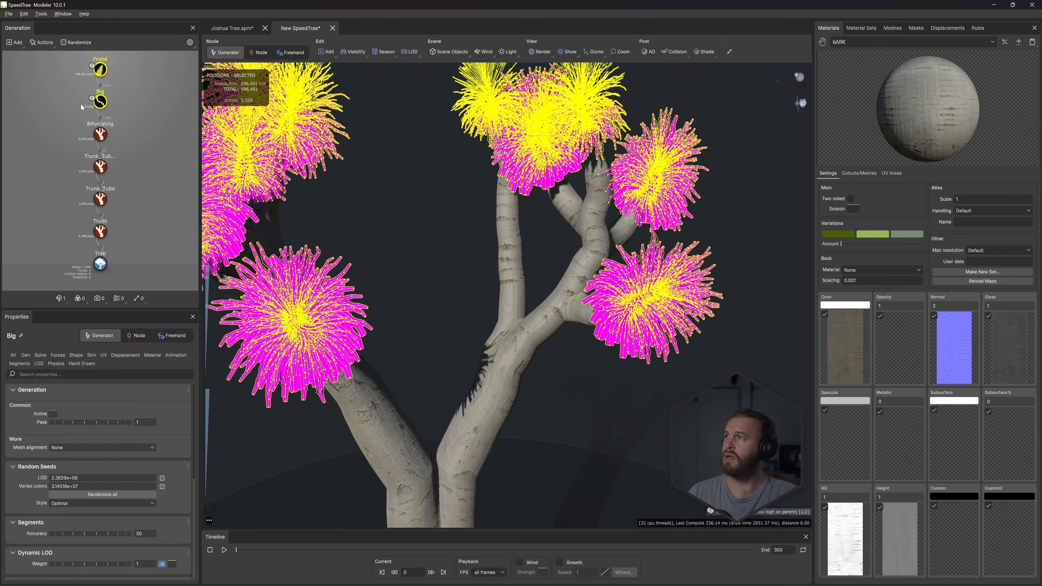
{"action": "key", "text": "ctrl+d"}
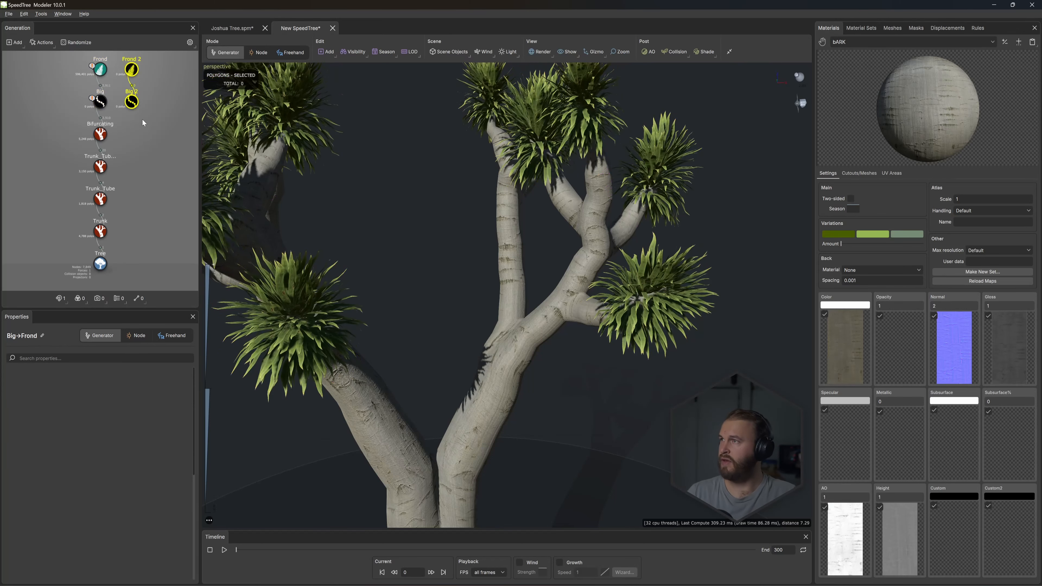
{"action": "left_click_drag", "start_coordinate": [135, 106], "coordinate": [131, 175]}
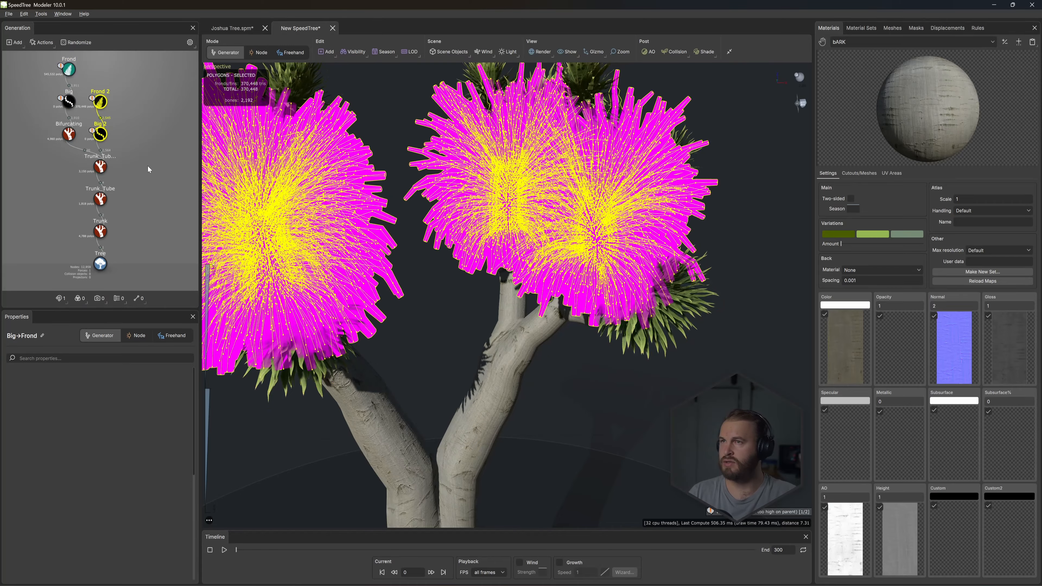
- Select only the duplicated Big 2 generator and open its spine properties
{"action": "left_click", "coordinate": [137, 115]}
{"action": "left_click", "coordinate": [100, 135]}
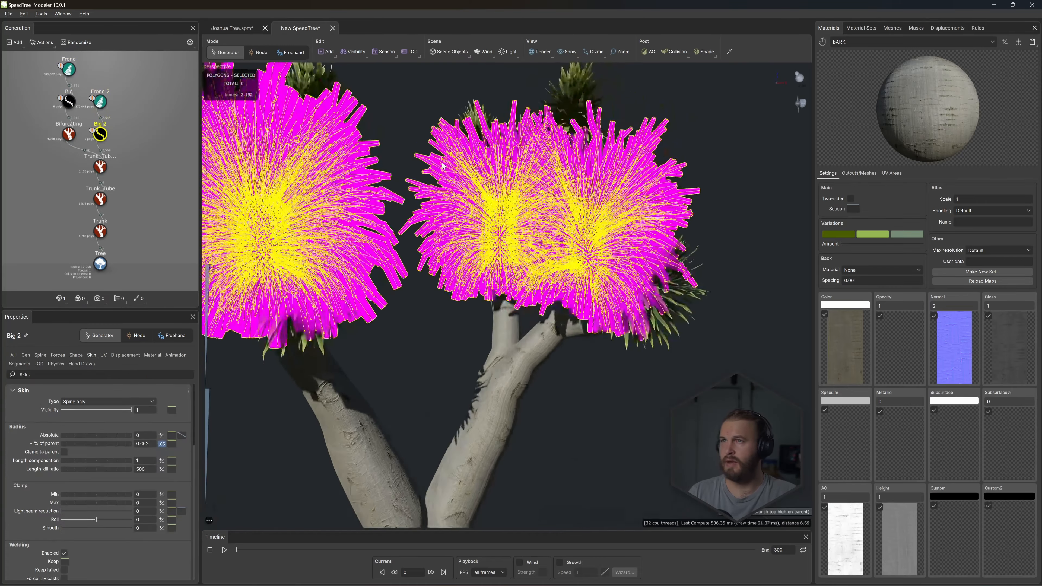
{"action": "left_click", "coordinate": [41, 354]}
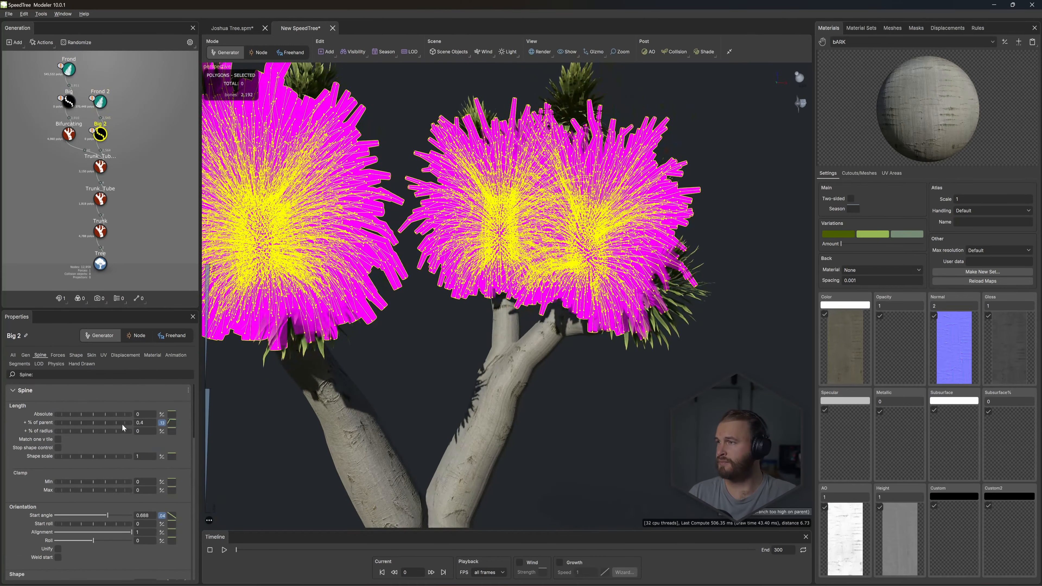
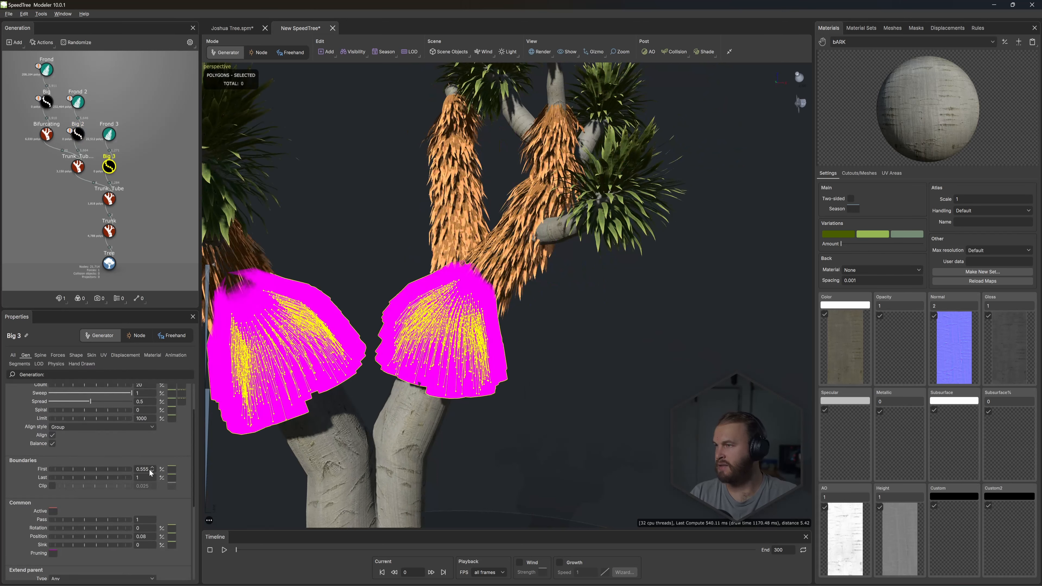
- Set the Big 3 generator's first generation boundary to 0.001
{"action": "left_click_drag", "start_coordinate": [139, 469], "coordinate": [141, 469]}
{"action": "type", "text": "0.001"}
{"action": "key", "text": "Return"}
- Duplicate the Big 3 and Frond 3 generators together and attach the copies to the Trunk generator
{"action": "left_click", "coordinate": [109, 134], "text": "ctrl"}
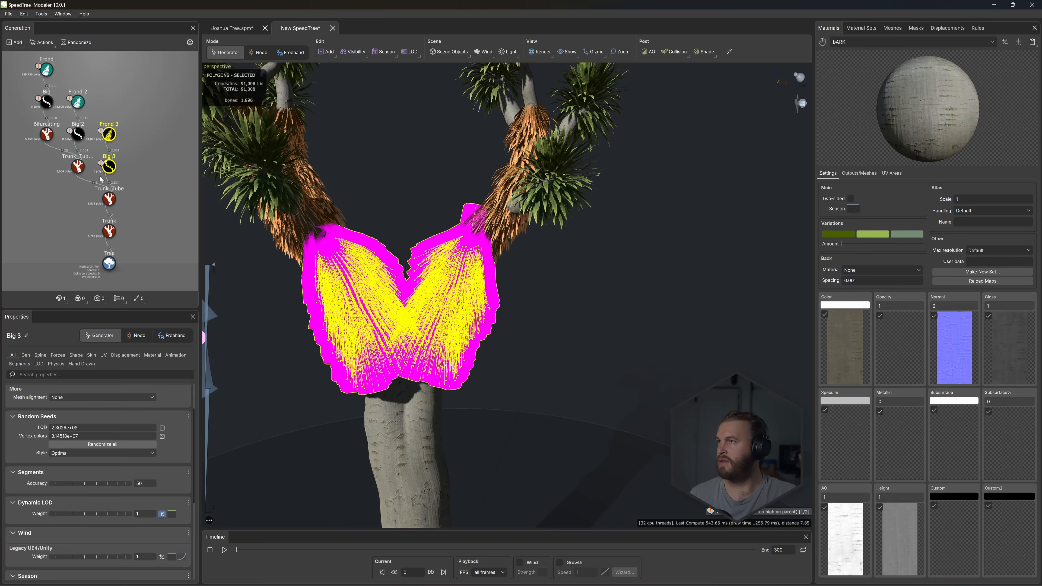
{"action": "key", "text": "ctrl+c"}
{"action": "key", "text": "ctrl+v"}
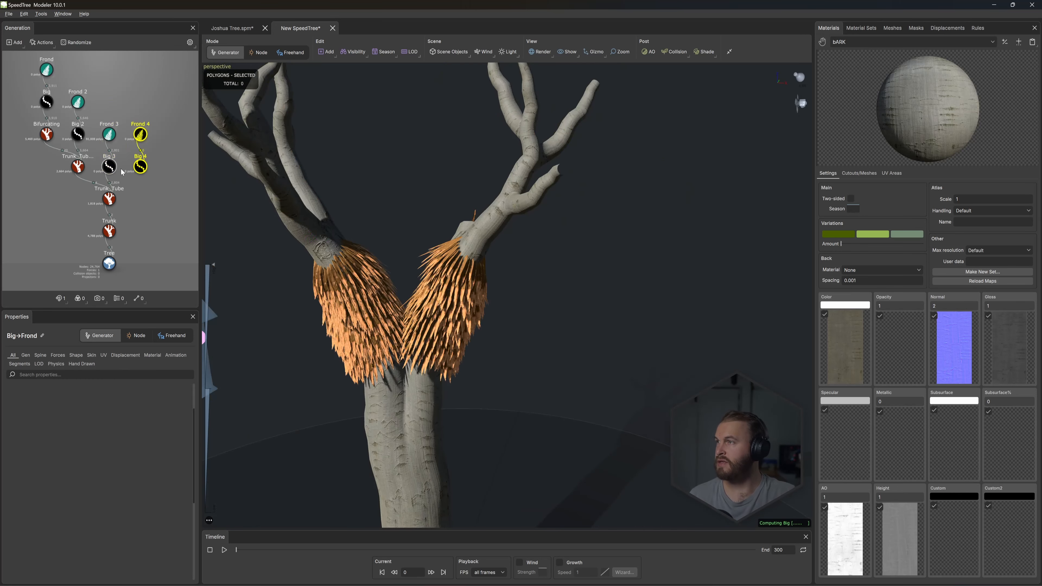
{"action": "left_click_drag", "start_coordinate": [142, 168], "coordinate": [108, 230]}
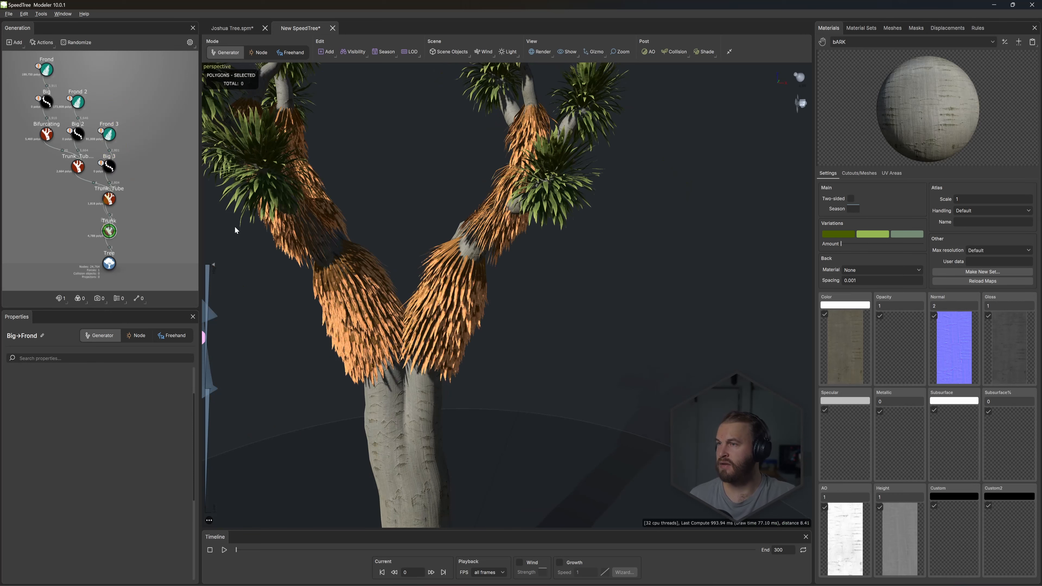
{"action": "left_click", "coordinate": [281, 274]}
{"action": "middle_click_drag", "start_coordinate": [281, 274], "coordinate": [228, 180]}
- Set the extend parent type to None on the Big 4, Big 3 and Big 2 generators
{"action": "left_click", "coordinate": [109, 199]}
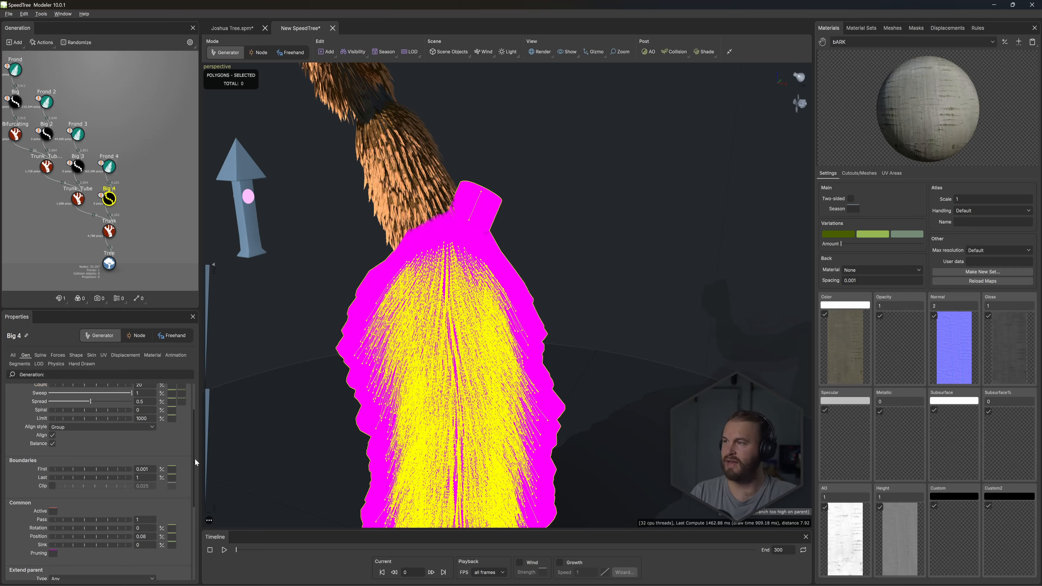
{"action": "scroll", "coordinate": [81, 450], "scroll_direction": "down", "scroll_amount": 3}
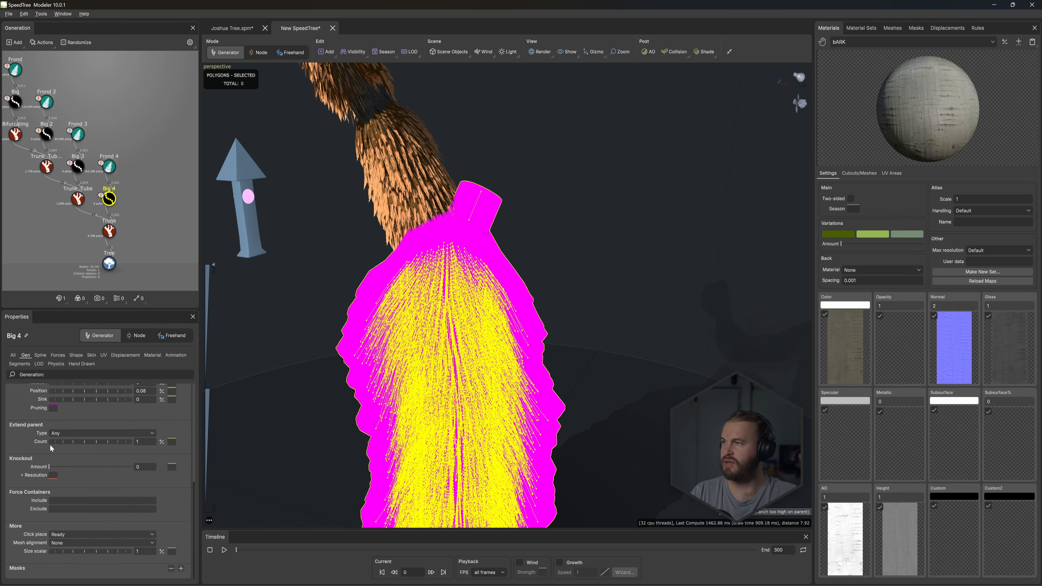
{"action": "left_click", "coordinate": [58, 431]}
{"action": "left_click", "coordinate": [209, 440]}
{"action": "left_click", "coordinate": [78, 166]}
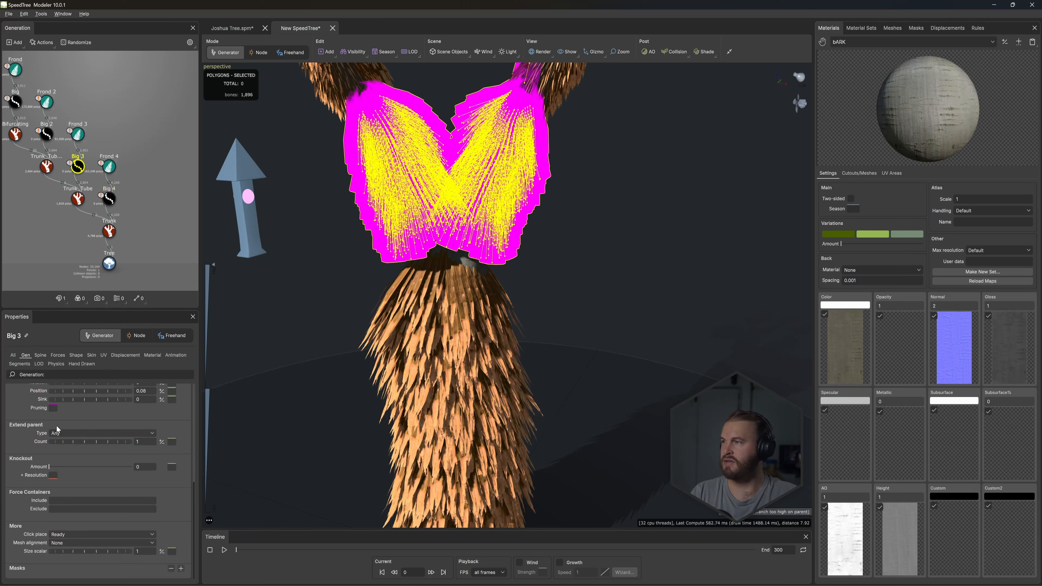
{"action": "left_click", "coordinate": [56, 432]}
{"action": "left_click", "coordinate": [207, 311]}
{"action": "left_click", "coordinate": [46, 134]}
{"action": "left_click", "coordinate": [59, 433]}
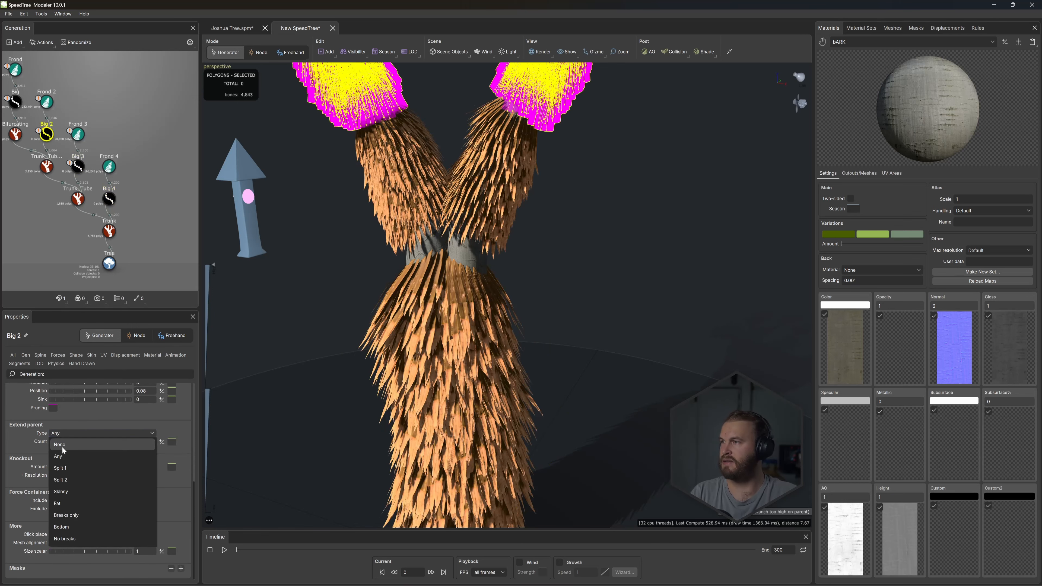
{"action": "left_click", "coordinate": [259, 255]}
{"action": "left_click", "coordinate": [259, 255]}
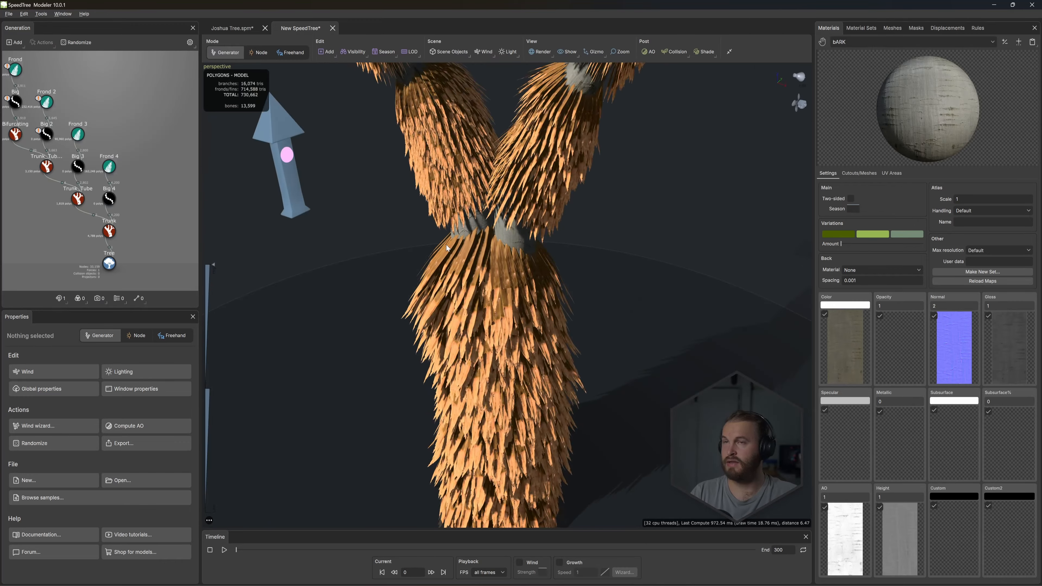
{"action": "left_click_drag", "start_coordinate": [445, 244], "coordinate": [459, 242]}
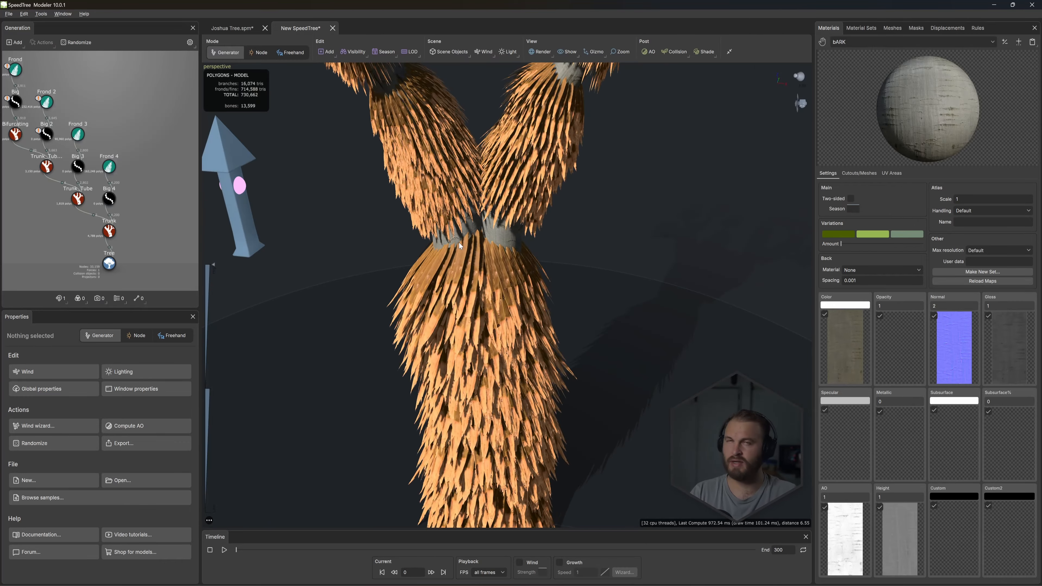
{"action": "left_click", "coordinate": [109, 199]}
{"action": "left_click", "coordinate": [346, 186]}
{"action": "middle_click_drag", "start_coordinate": [408, 152], "coordinate": [406, 177]}
{"action": "left_click_drag", "start_coordinate": [300, 221], "coordinate": [305, 203]}
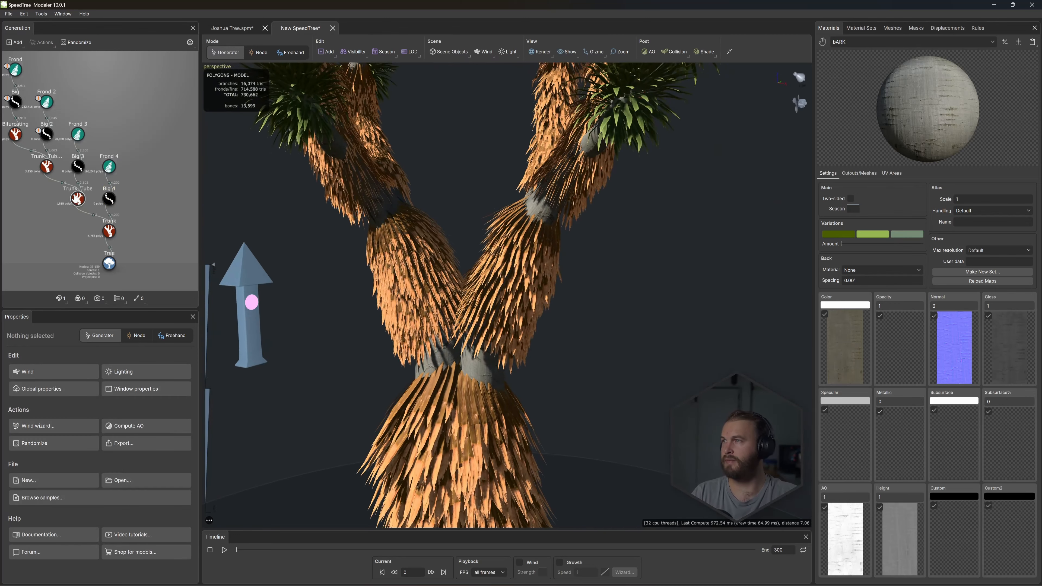
{"action": "left_click", "coordinate": [78, 167]}
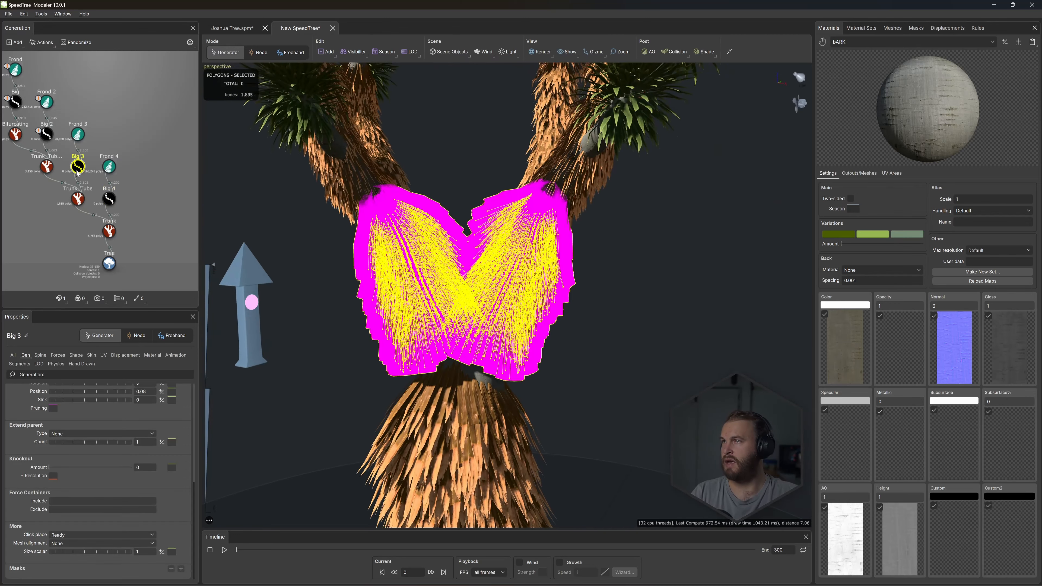
- Set the Big 2 generator's first generation boundary to 0.005
{"action": "left_click", "coordinate": [46, 134]}
{"action": "middle_click_drag", "start_coordinate": [69, 136], "coordinate": [106, 159]}
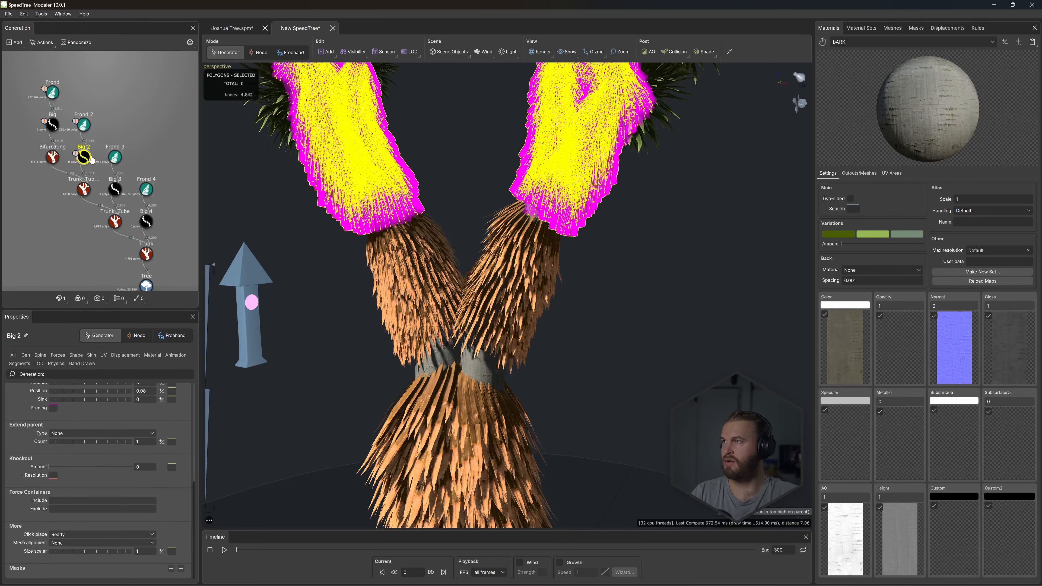
{"action": "left_click", "coordinate": [195, 468]}
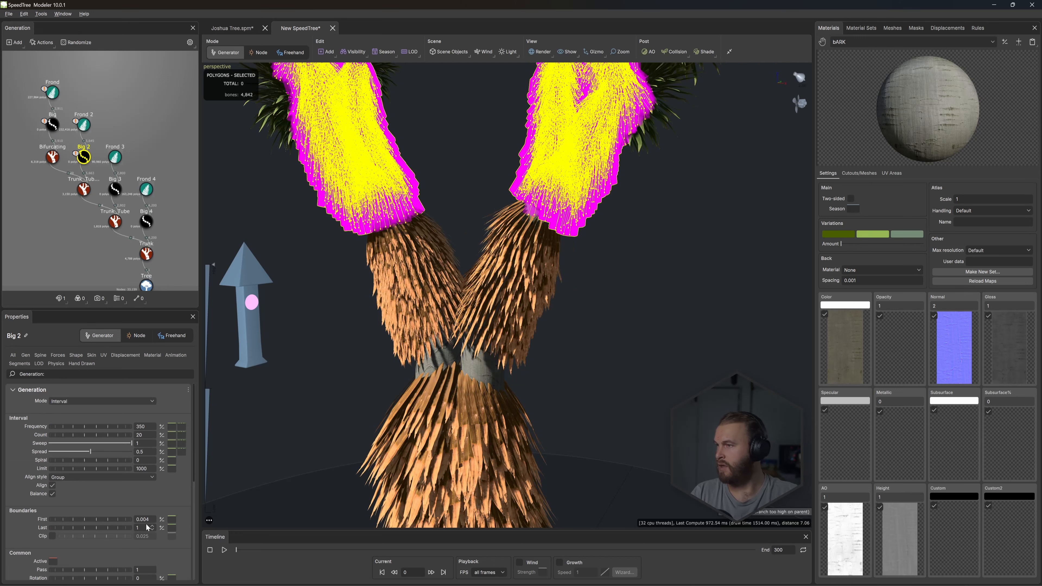
{"action": "left_click", "coordinate": [153, 518]}
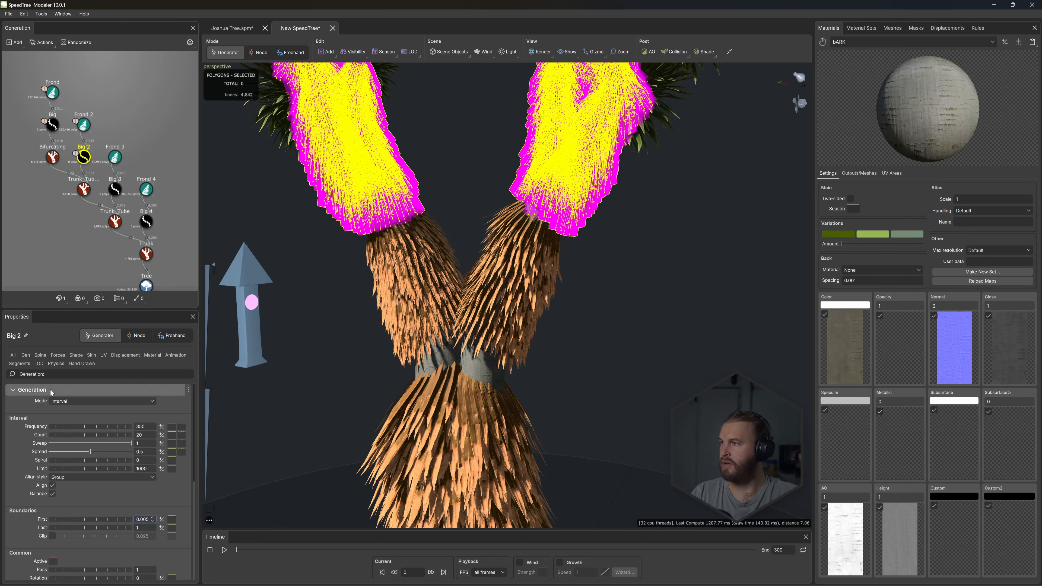
- Slope the Big 2 absolute spine length's parent curve by raising its start to about 0.2 and lowering its end to about 0.027
{"action": "left_click", "coordinate": [40, 355]}
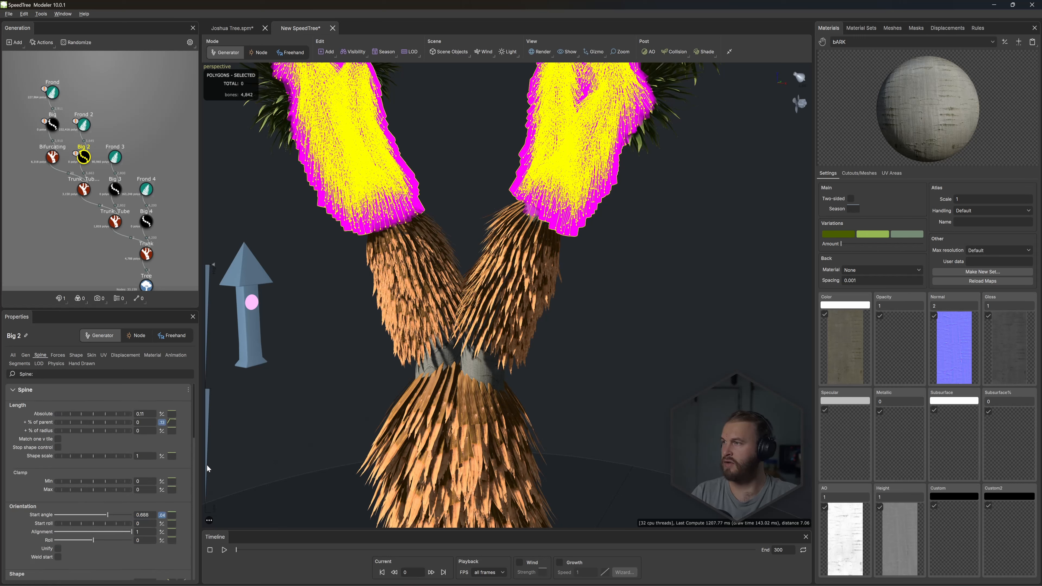
{"action": "left_click", "coordinate": [171, 424]}
{"action": "left_click", "coordinate": [172, 414]}
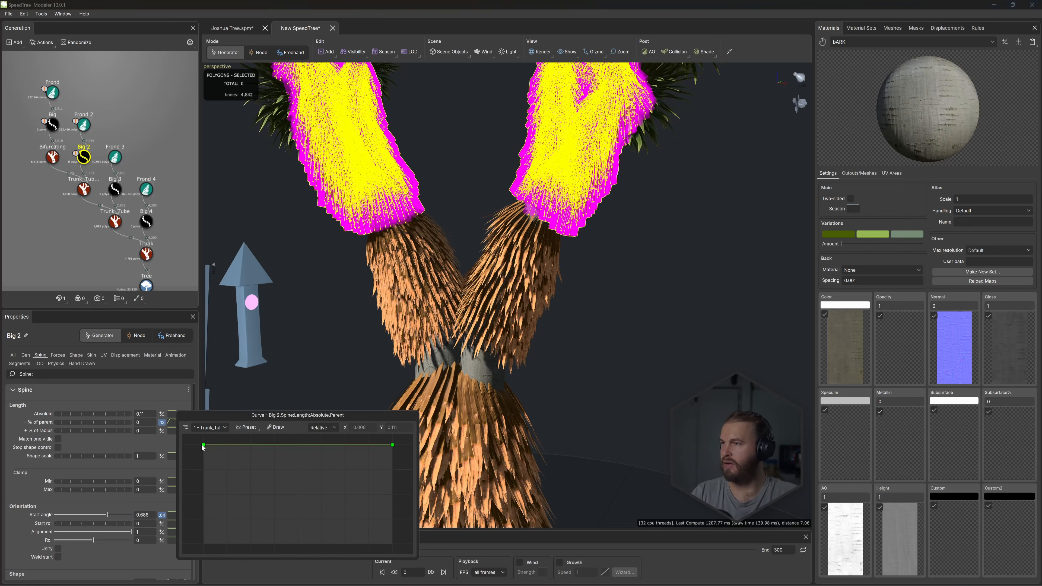
{"action": "left_click_drag", "start_coordinate": [203, 445], "coordinate": [206, 368]}
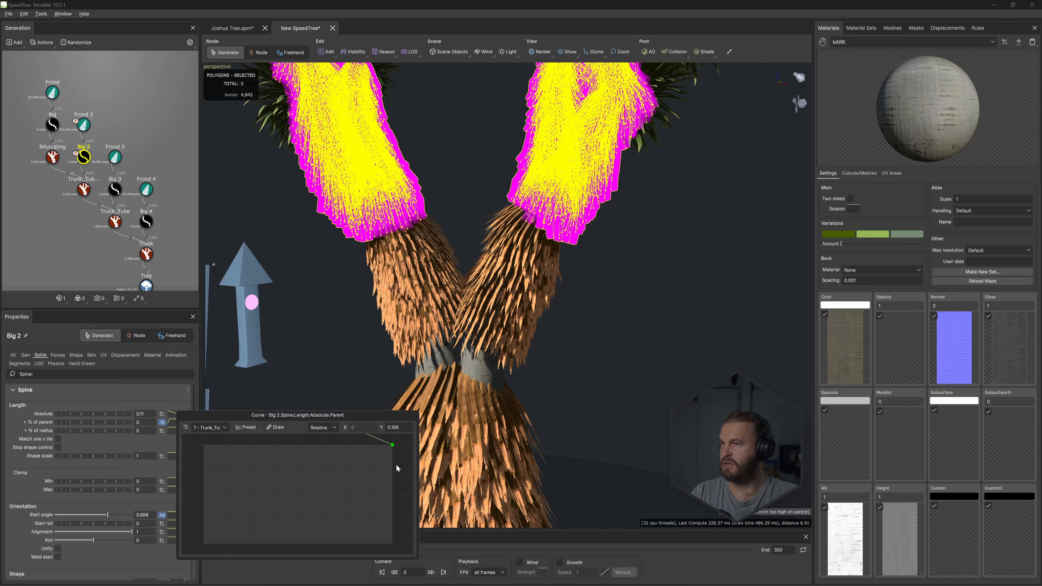
{"action": "left_click_drag", "start_coordinate": [392, 445], "coordinate": [374, 521]}
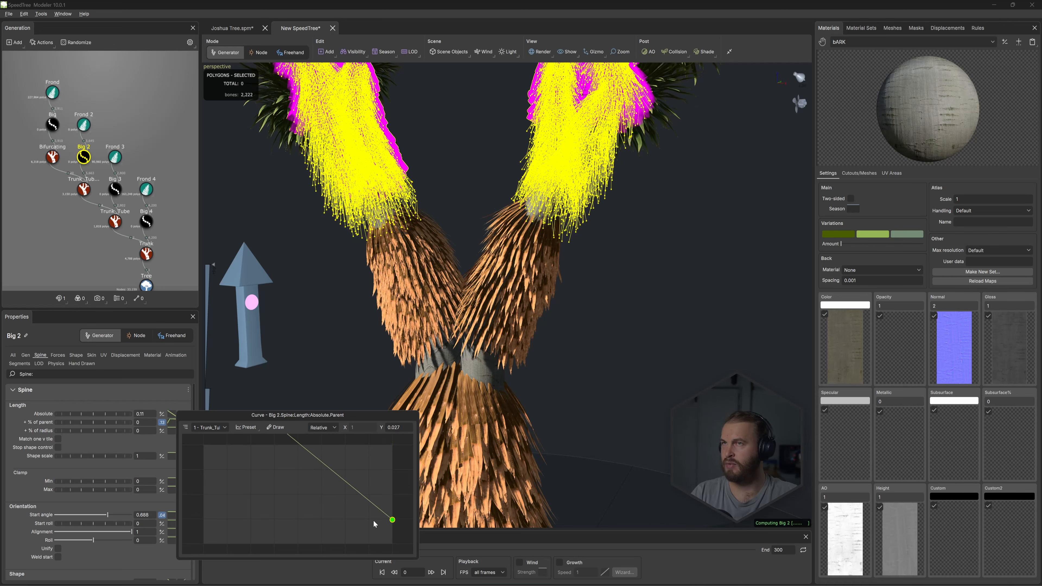
{"action": "left_click", "coordinate": [86, 128]}
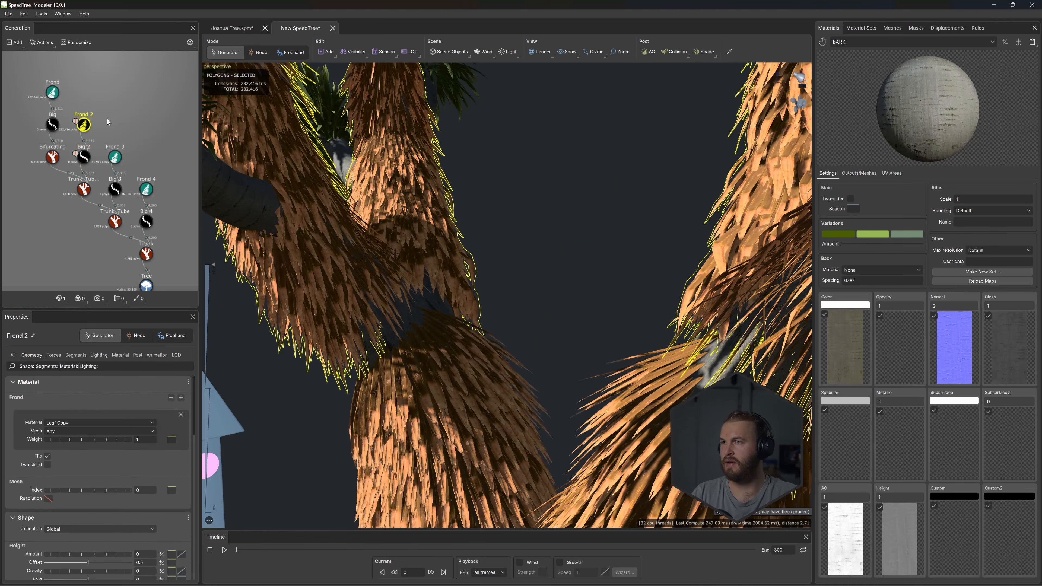
{"action": "left_click", "coordinate": [390, 374]}
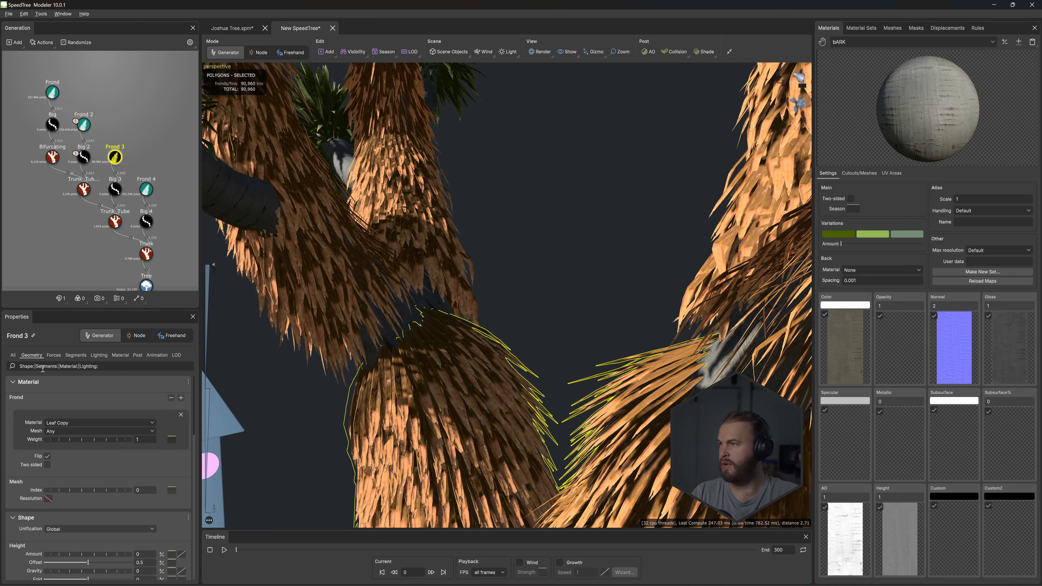
{"action": "scroll", "coordinate": [75, 417], "scroll_direction": "down", "scroll_amount": 3}
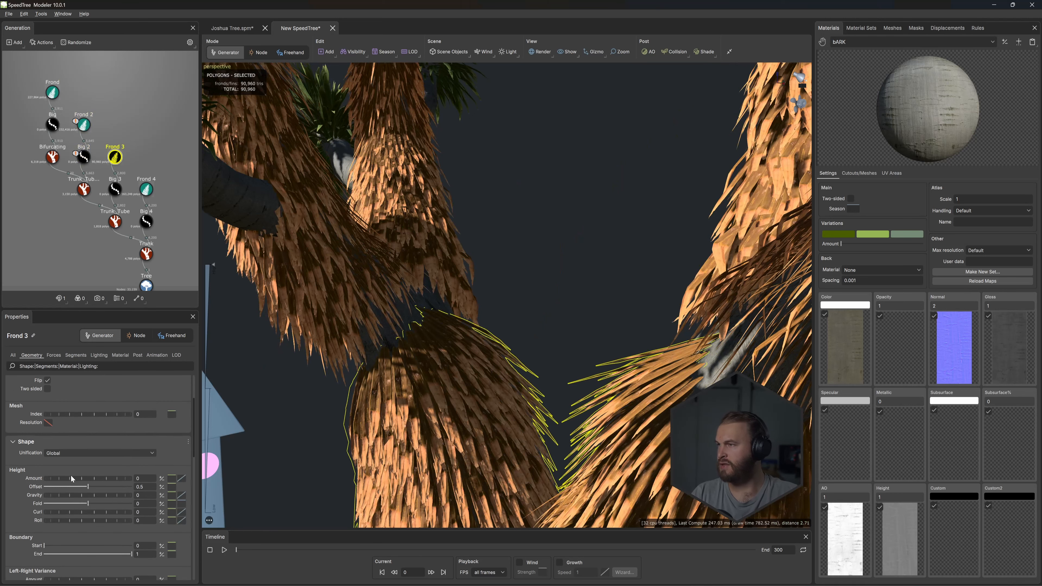
{"action": "scroll", "coordinate": [58, 501], "scroll_direction": "down", "scroll_amount": 2}
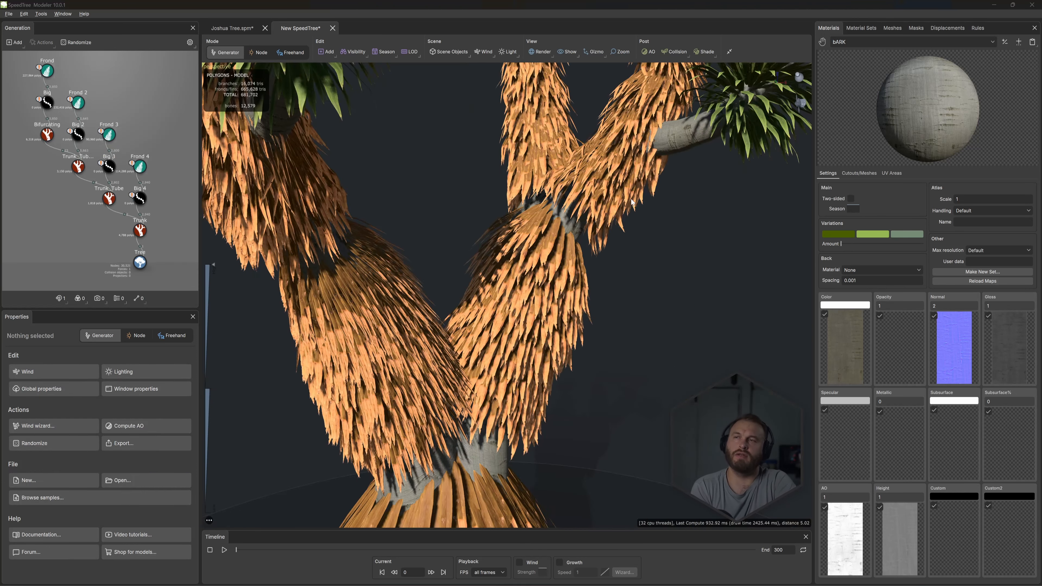
- Set the Big 4 generator's skin radius percentage of parent to 0
{"action": "left_click", "coordinate": [140, 201]}
{"action": "scroll", "coordinate": [585, 377], "scroll_direction": "up", "scroll_amount": 2}
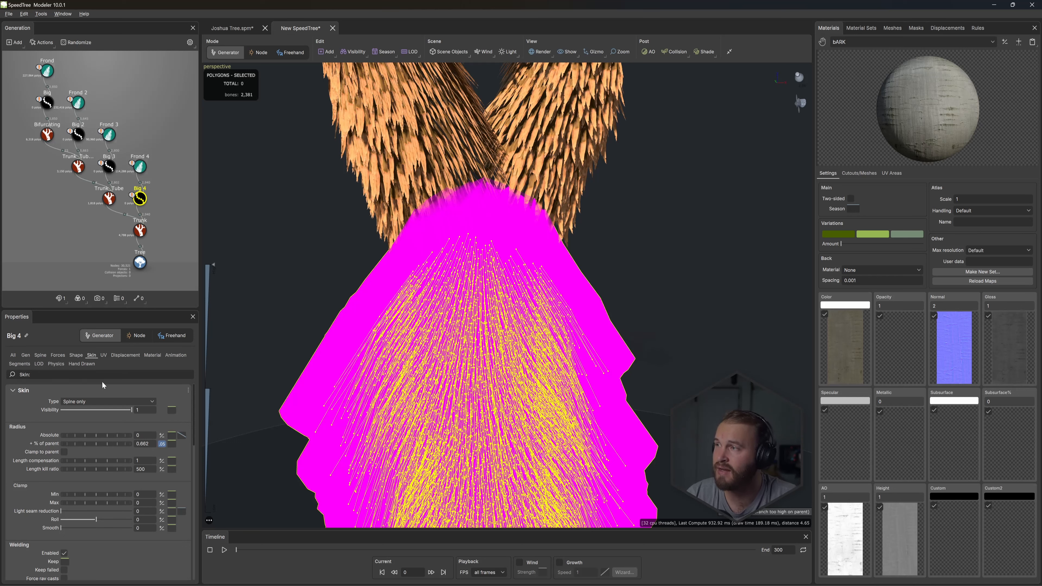
{"action": "left_click_drag", "start_coordinate": [130, 445], "coordinate": [95, 441]}
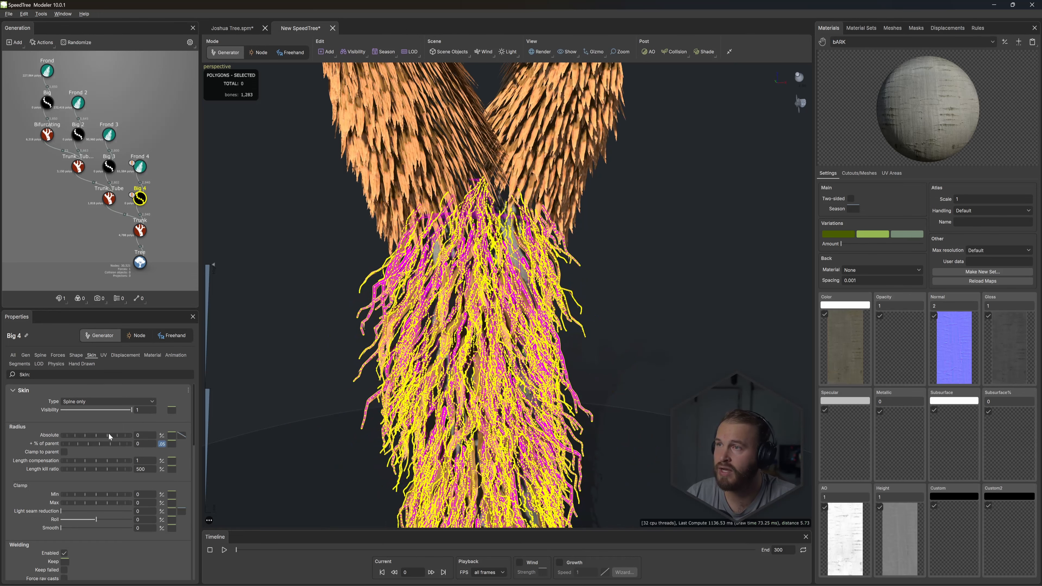
{"action": "left_click_drag", "start_coordinate": [660, 269], "coordinate": [599, 262]}
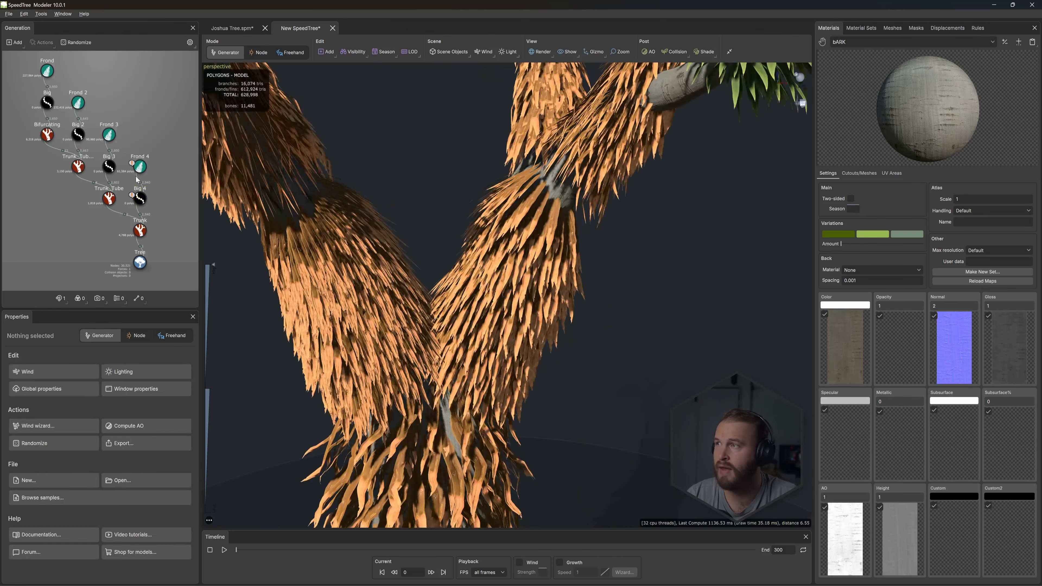
- Lower the skin radius percentage of parent to about 0.09 on the Big 3 and Big 2 generators
{"action": "left_click", "coordinate": [109, 166]}
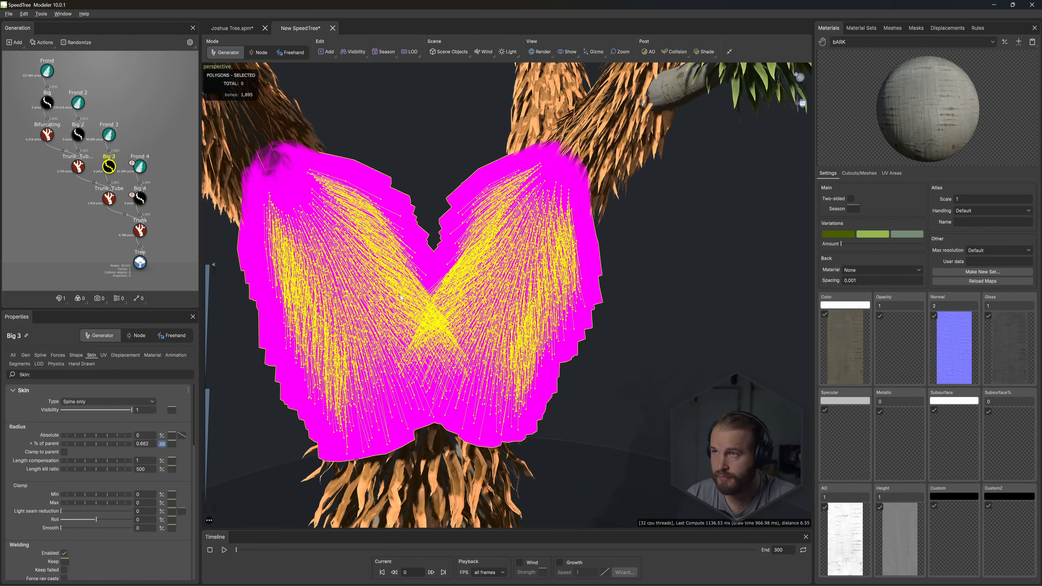
{"action": "left_click_drag", "start_coordinate": [133, 442], "coordinate": [92, 444]}
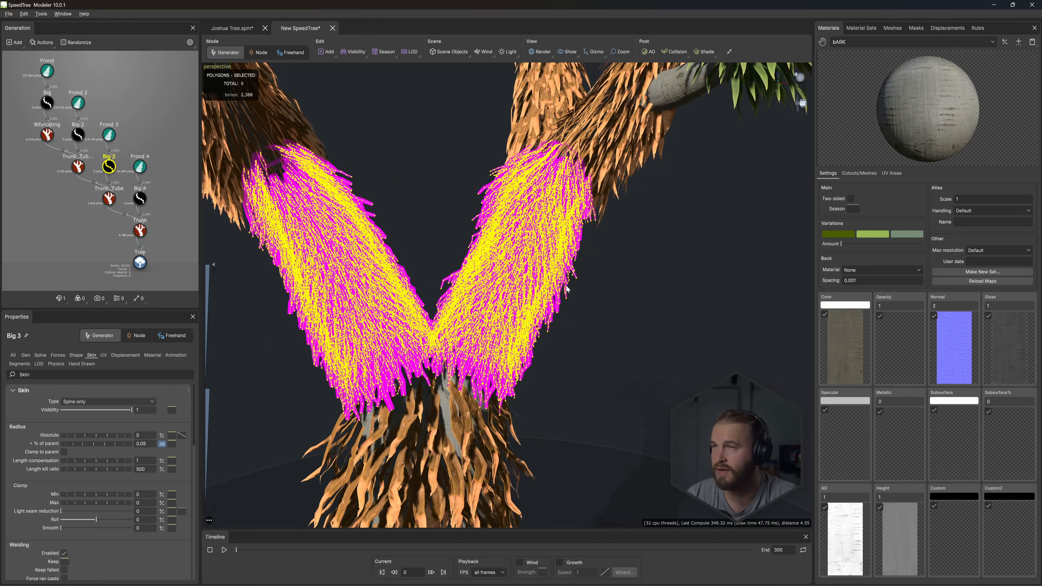
{"action": "left_click", "coordinate": [77, 134]}
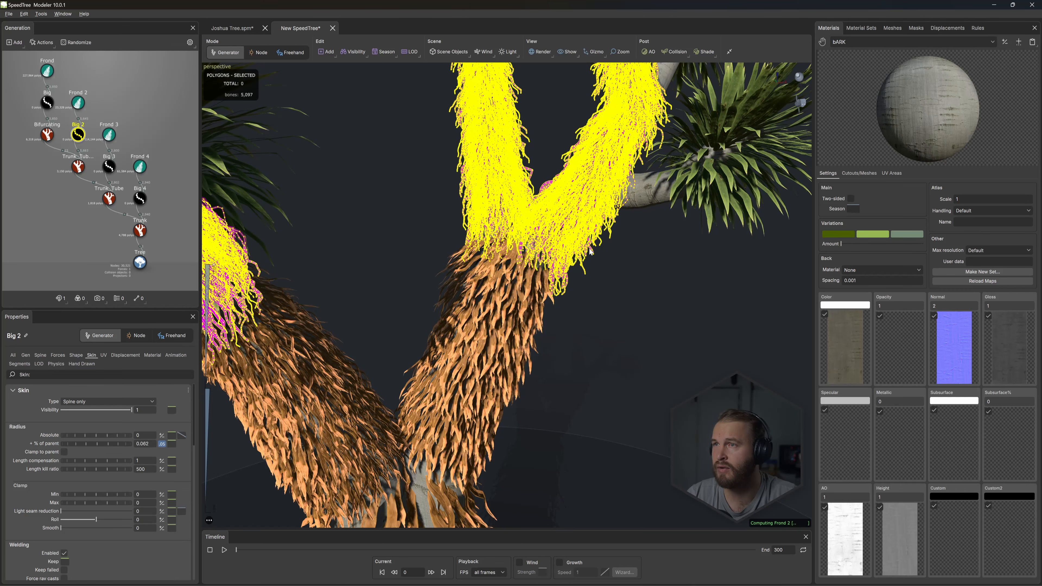
{"action": "scroll", "coordinate": [566, 201], "scroll_direction": "down", "scroll_amount": 5}
{"action": "left_click", "coordinate": [560, 185]}
{"action": "scroll", "coordinate": [501, 233], "scroll_direction": "up", "scroll_amount": 7}
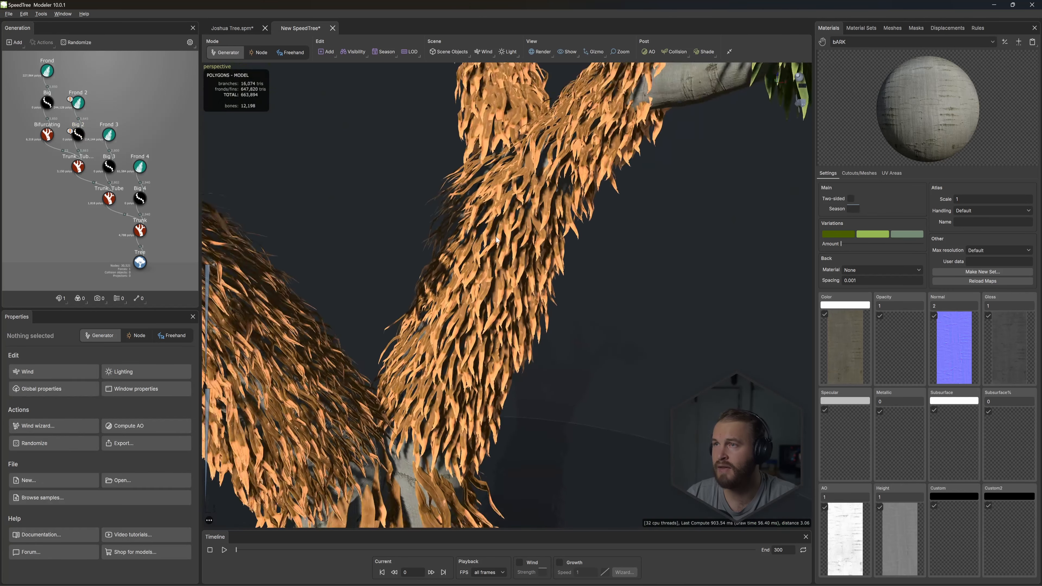
- Set the Big 4 generator's interval count to 25 for denser fronds on the trunk
{"action": "scroll", "coordinate": [501, 233], "scroll_direction": "down", "scroll_amount": 3}
{"action": "scroll", "coordinate": [501, 233], "scroll_direction": "down", "scroll_amount": 6}
{"action": "scroll", "coordinate": [476, 254], "scroll_direction": "up", "scroll_amount": 5}
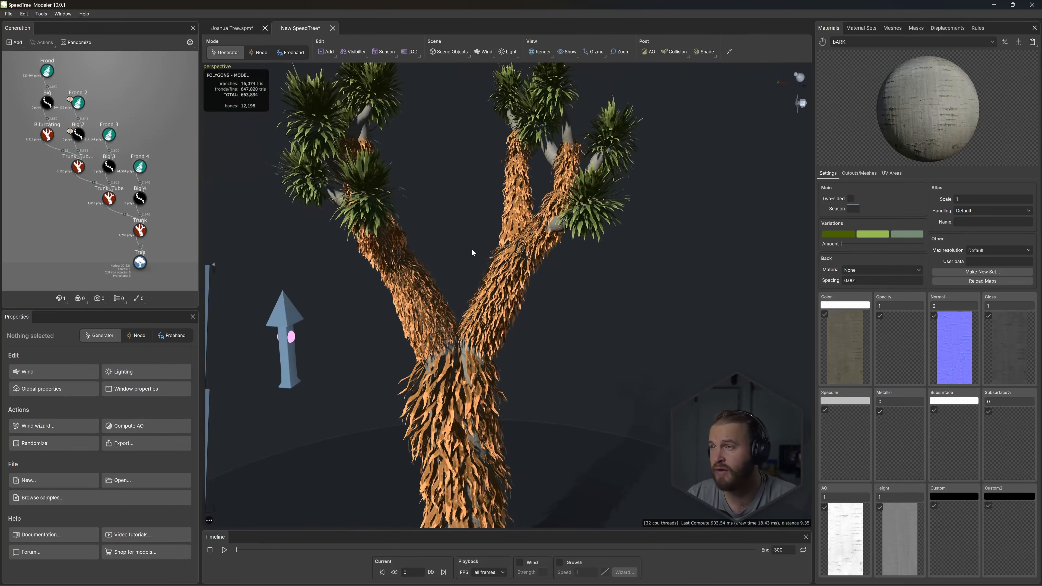
{"action": "scroll", "coordinate": [492, 222], "scroll_direction": "up", "scroll_amount": 2}
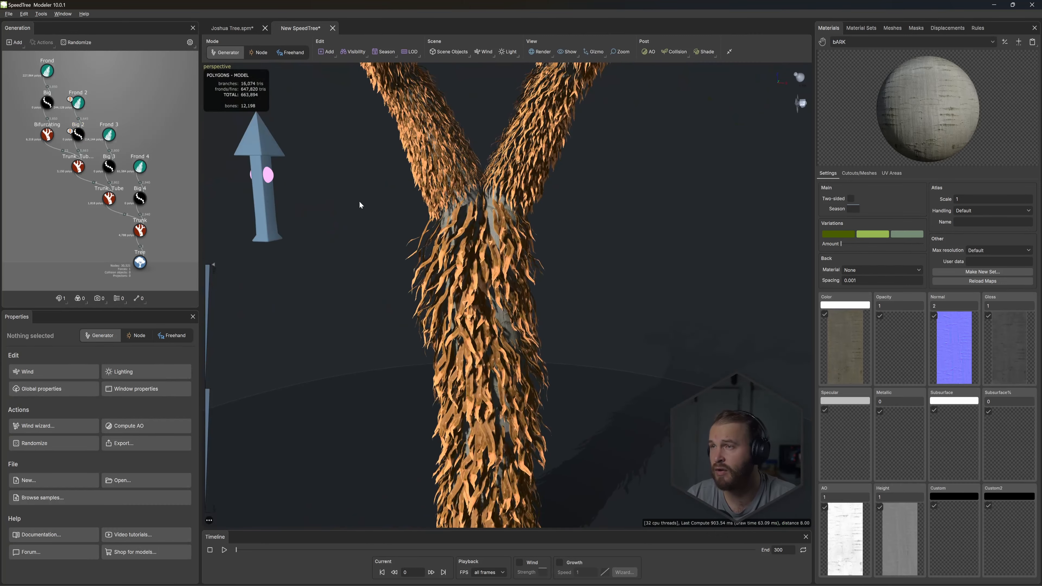
{"action": "left_click", "coordinate": [141, 200]}
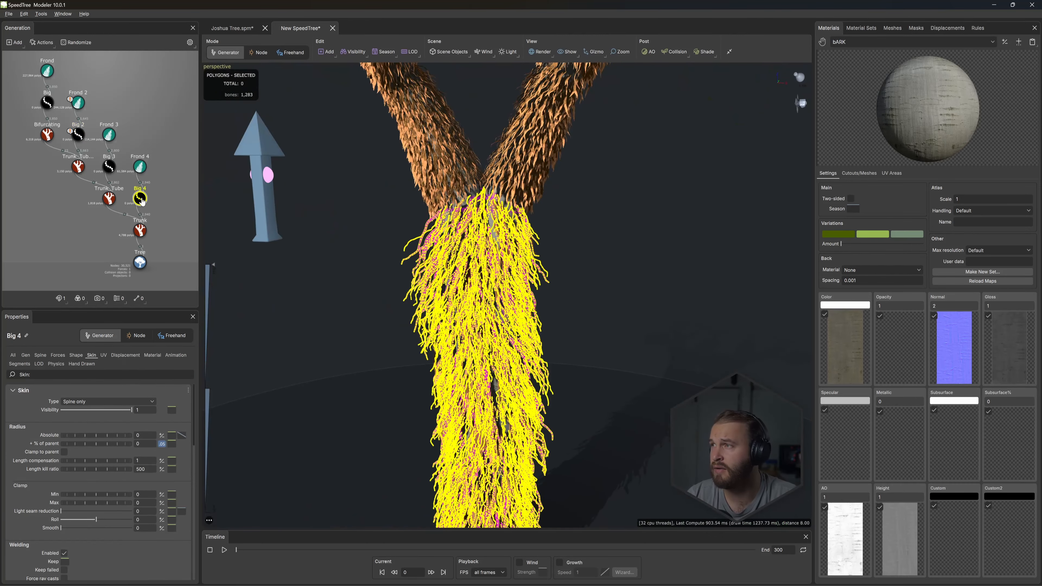
{"action": "left_click", "coordinate": [25, 356]}
{"action": "left_click_drag", "start_coordinate": [144, 436], "coordinate": [116, 436]}
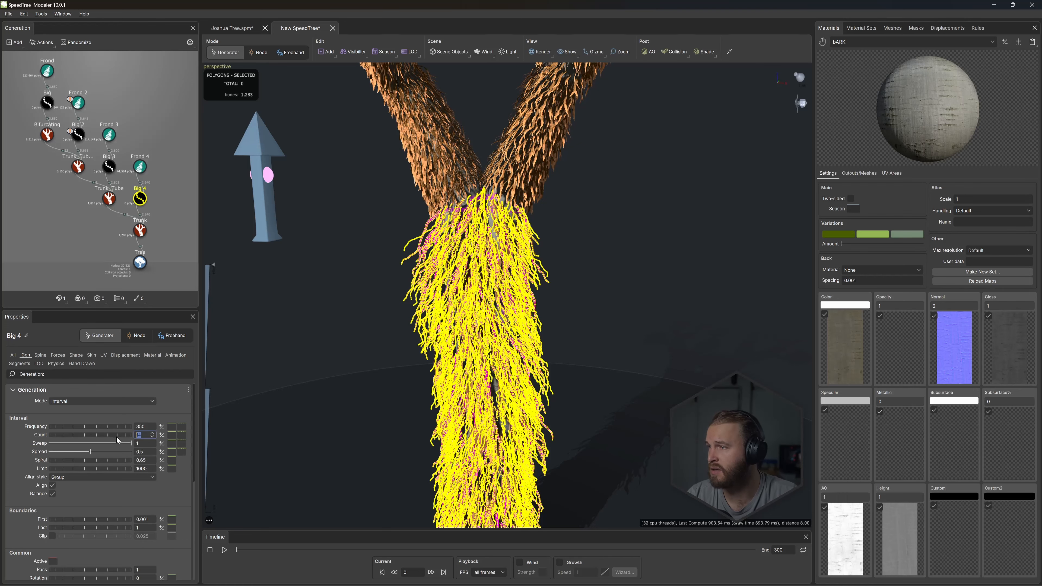
{"action": "type", "text": "25"}
{"action": "key", "text": "Return"}
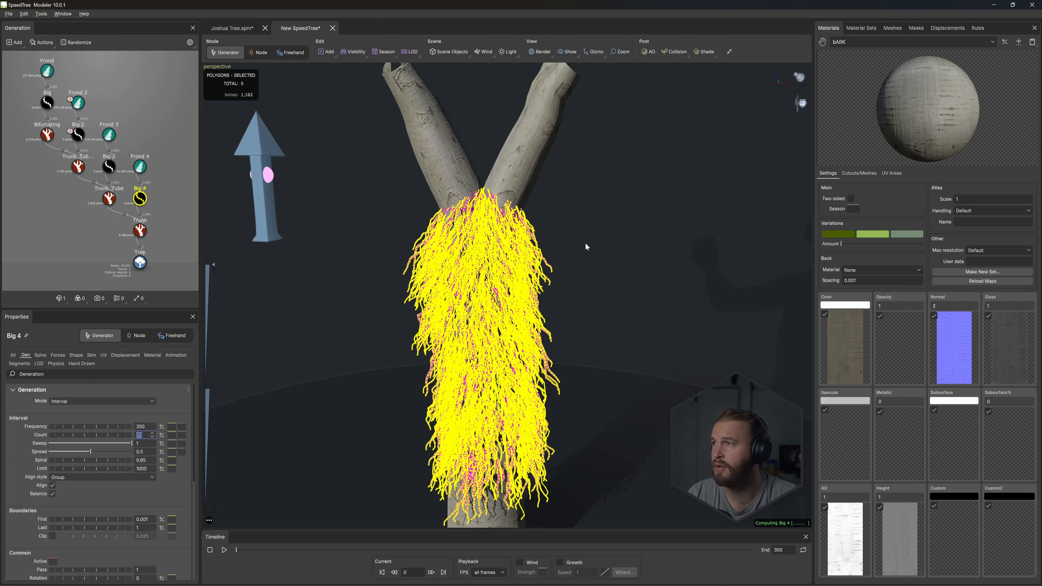
{"action": "left_click", "coordinate": [585, 242]}
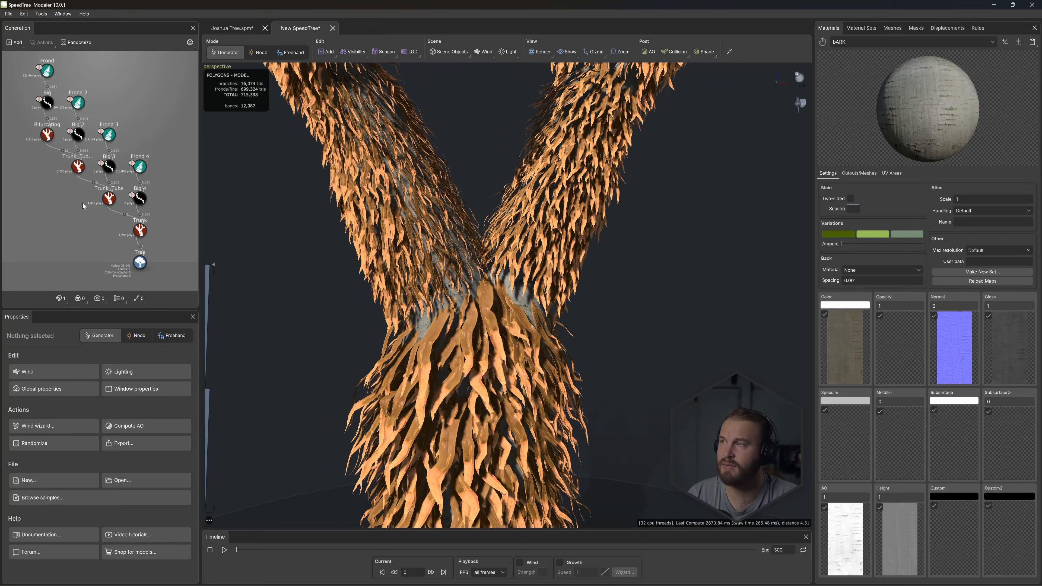
- Set the Big 4 generator's skin radius percentage of parent to 0.05
{"action": "left_click", "coordinate": [109, 166]}
{"action": "left_click", "coordinate": [139, 199]}
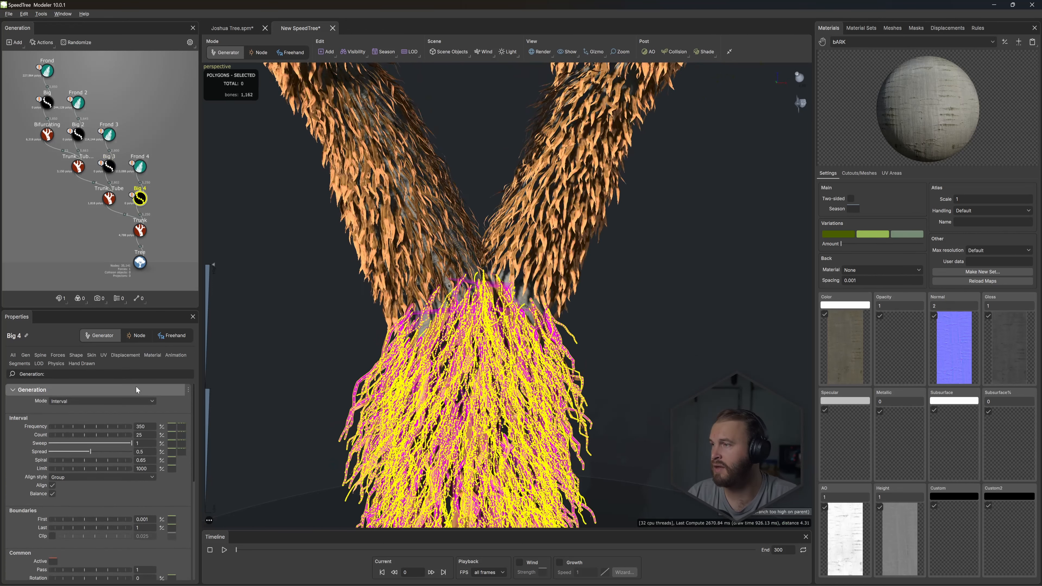
{"action": "left_click", "coordinate": [90, 355]}
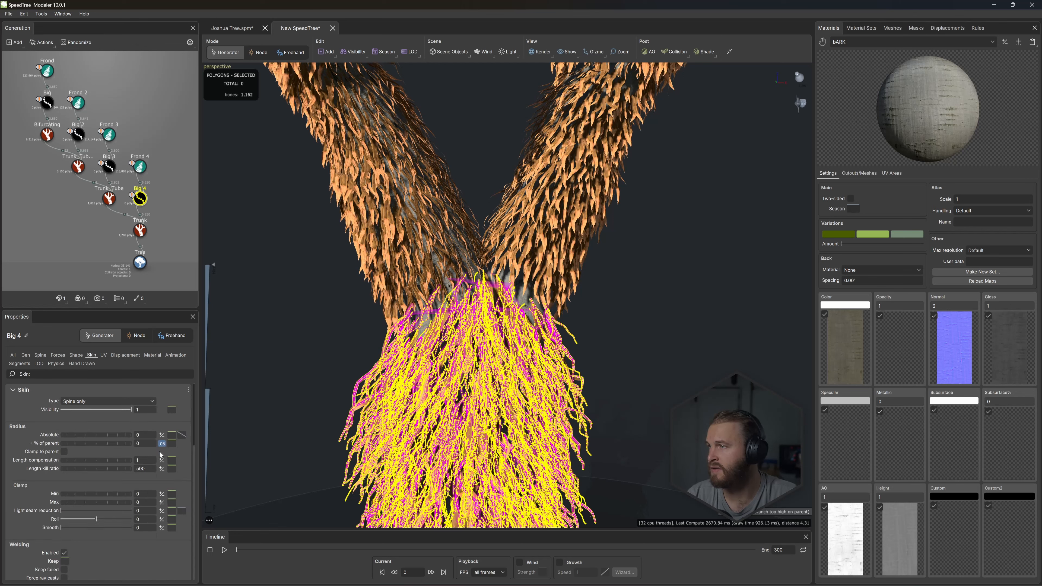
{"action": "left_click", "coordinate": [147, 444]}
{"action": "type", "text": "0.1"}
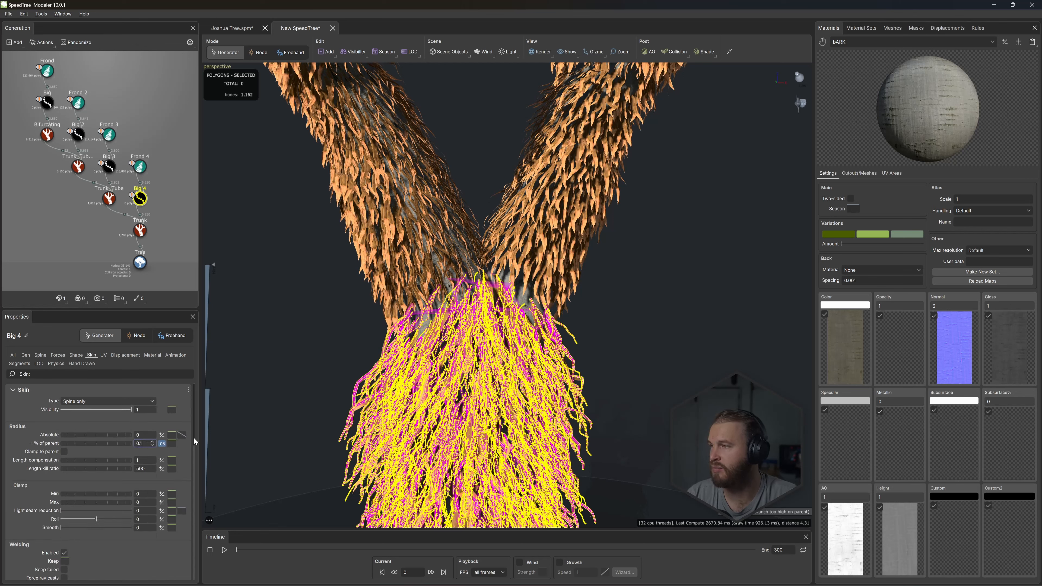
{"action": "left_click", "coordinate": [218, 421]}
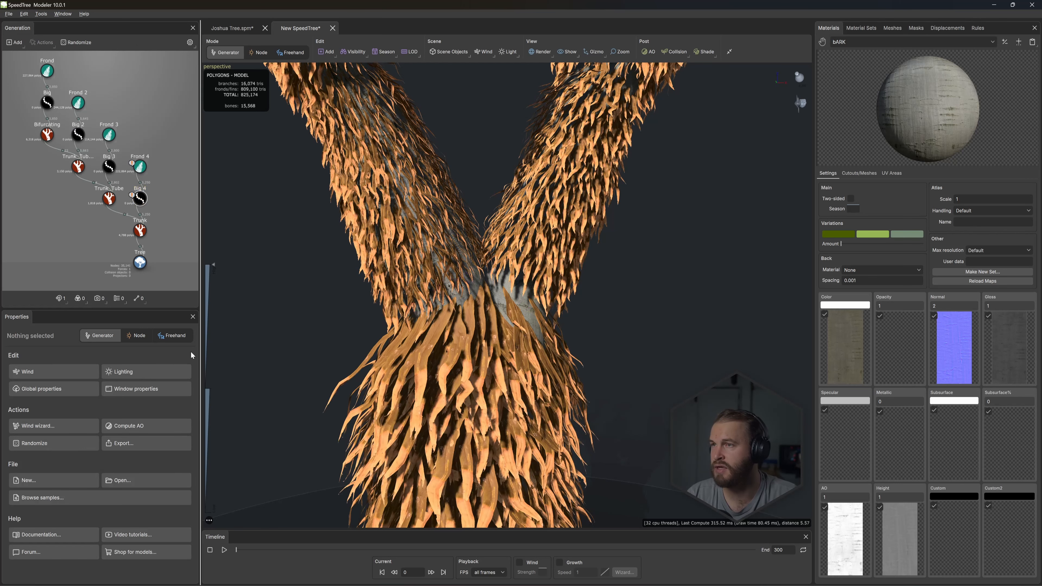
{"action": "left_click", "coordinate": [140, 200]}
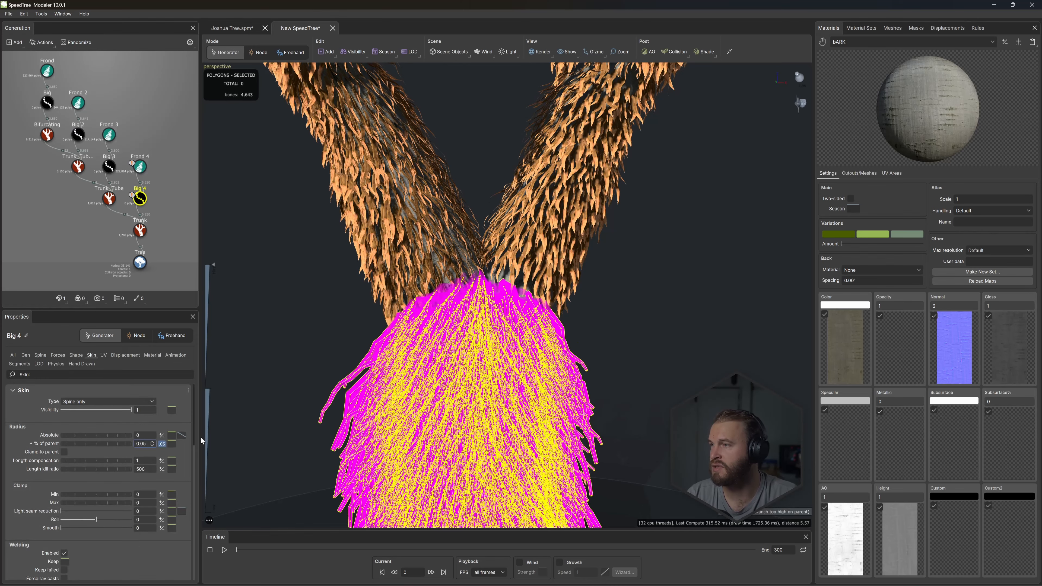
{"action": "key", "text": "Return"}
- Set the Big 3 generator's skin radius percentage of parent to 0.05
{"action": "left_click", "coordinate": [109, 166]}
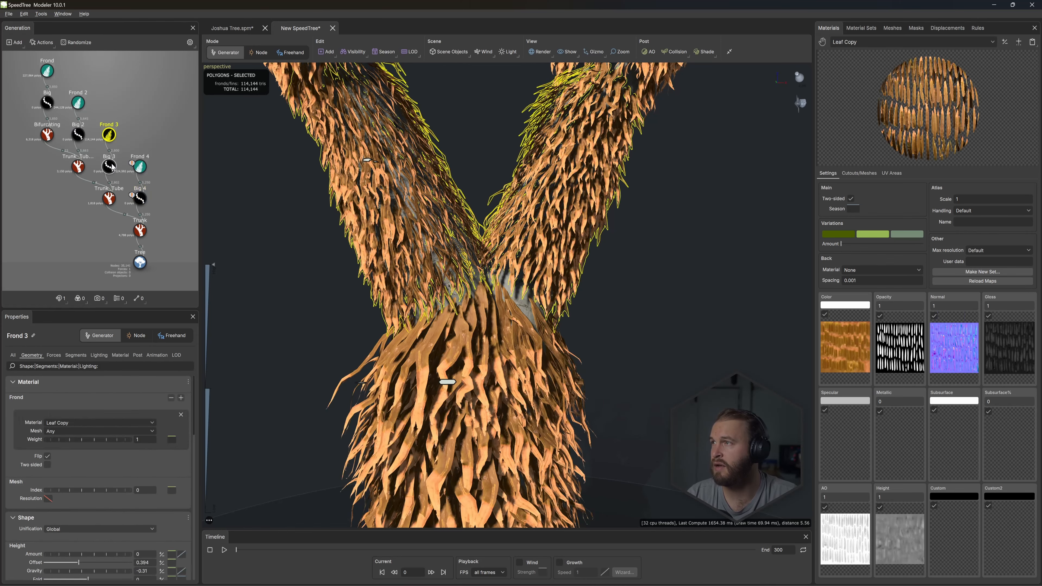
{"action": "double_click", "coordinate": [145, 443]}
{"action": "type", "text": "0.0"}
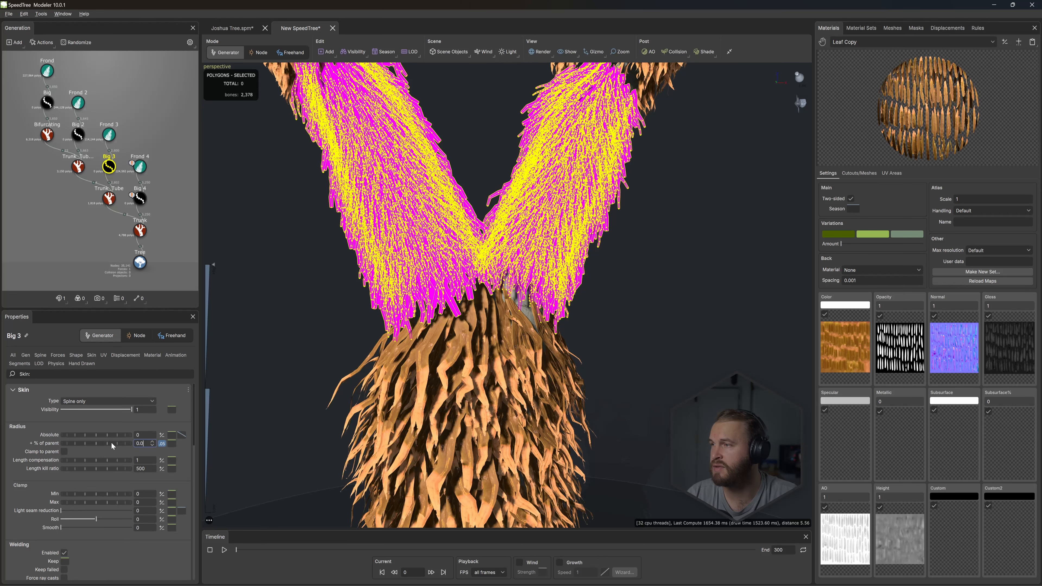
{"action": "type", "text": "5"}
{"action": "key", "text": "Return"}
- Set the Big 3 generator's skin radius percentage of parent to 0 and open its absolute radius for editing
{"action": "double_click", "coordinate": [142, 443]}
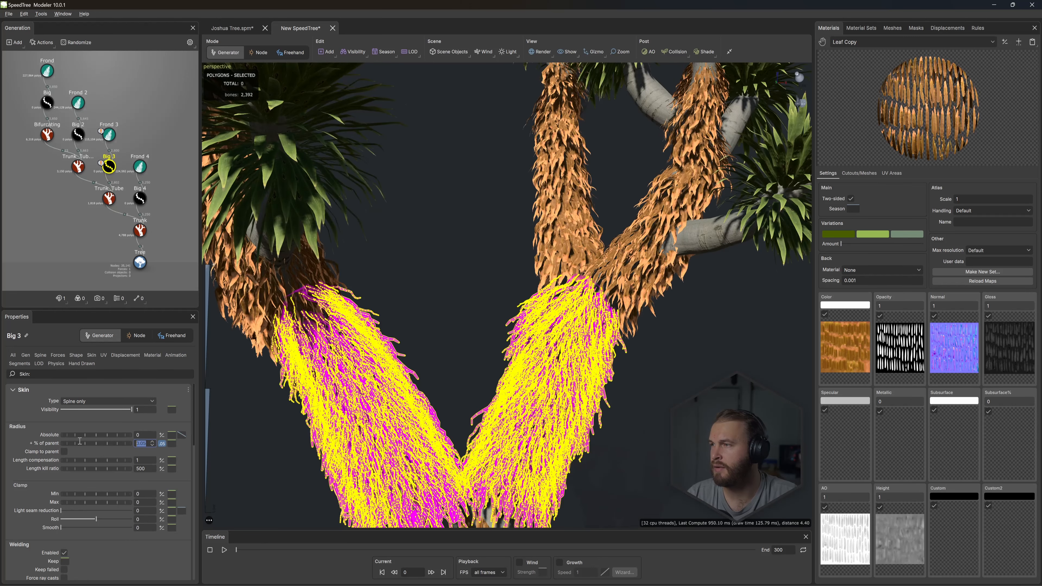
{"action": "type", "text": "0"}
{"action": "key", "text": "Return"}
{"action": "double_click", "coordinate": [143, 435]}
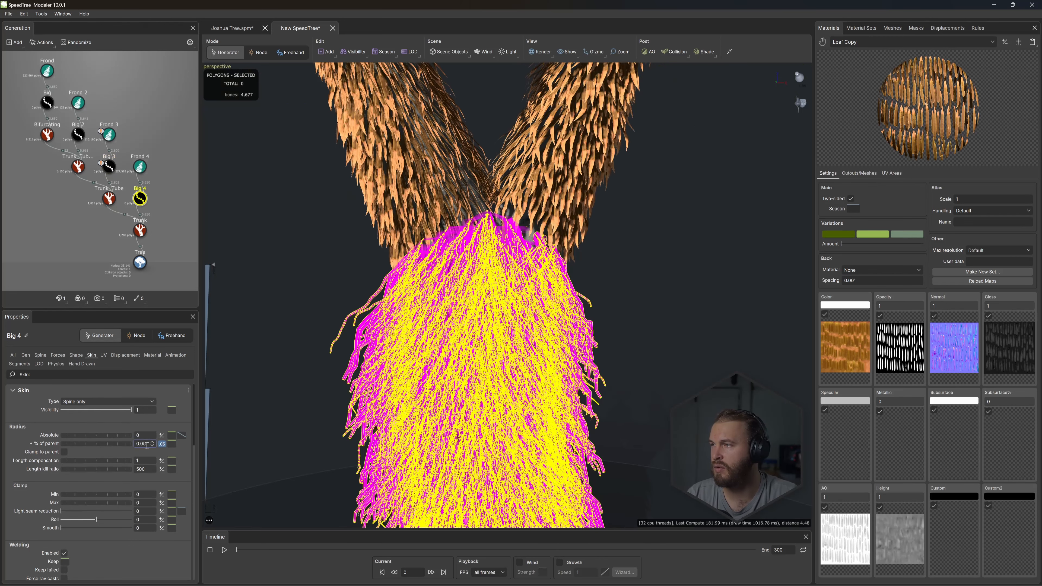
- Set the Big 4 generator's skin radius percentage of parent to 0 and its absolute radius to 0.02
{"action": "type", "text": "0"}
{"action": "left_click_drag", "start_coordinate": [148, 444], "coordinate": [101, 435]}
{"action": "type", "text": "0.0"}
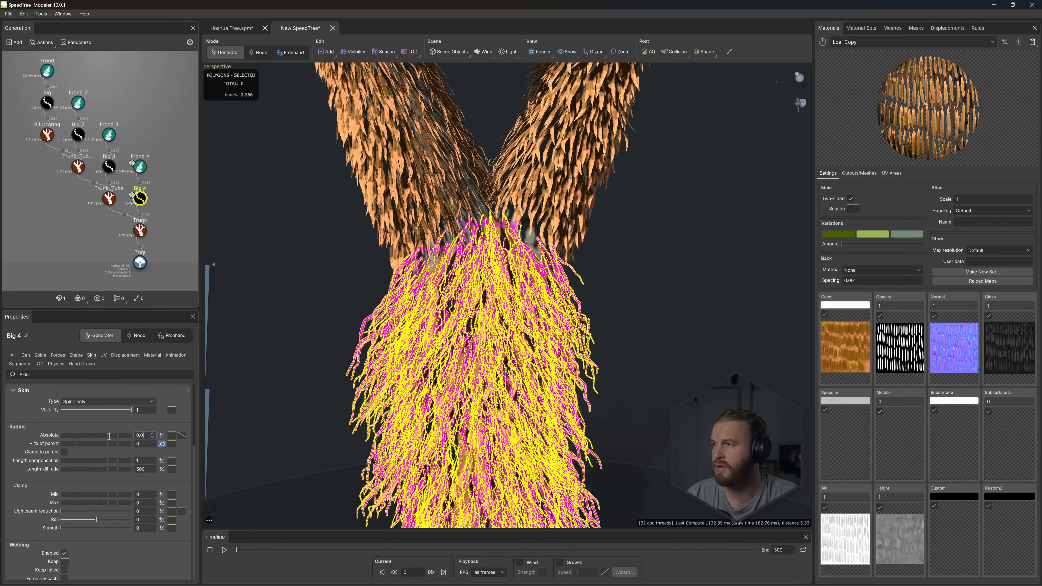
{"action": "type", "text": ".02"}
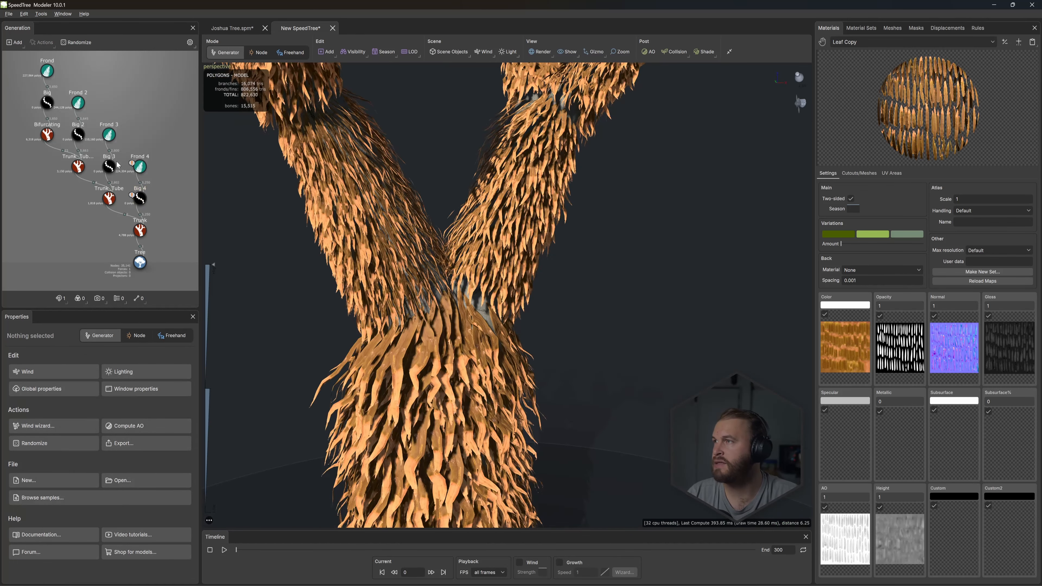
{"action": "scroll", "coordinate": [435, 262], "scroll_direction": "down", "scroll_amount": 6}
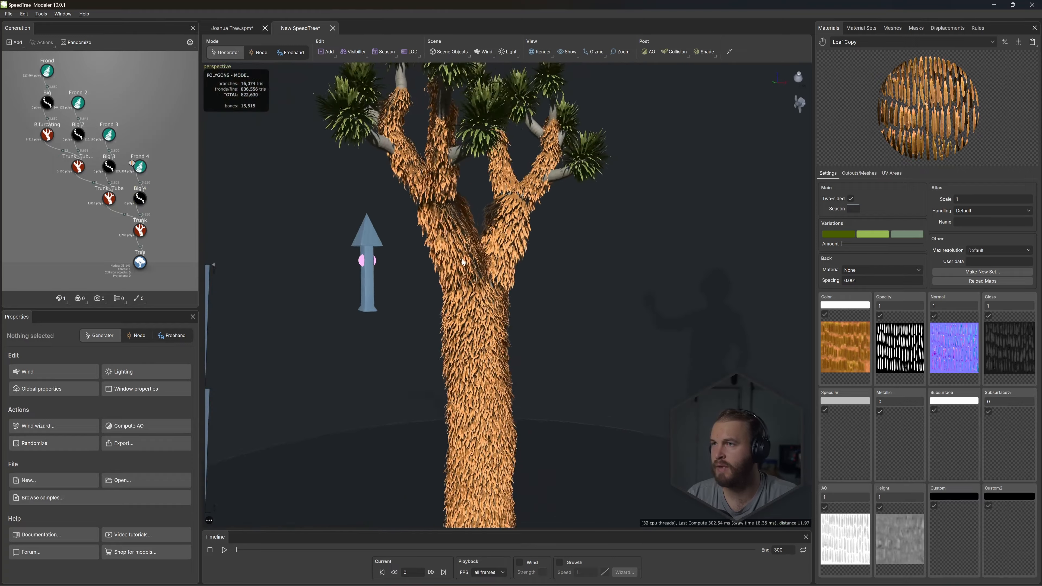
{"action": "mouse_move", "coordinate": [431, 262]}
{"action": "left_mouse_down"}
{"action": "mouse_move", "coordinate": [451, 261]}
{"action": "mouse_move", "coordinate": [414, 267]}
{"action": "left_mouse_up"}
{"action": "scroll", "coordinate": [512, 181], "scroll_direction": "up", "scroll_amount": 8}
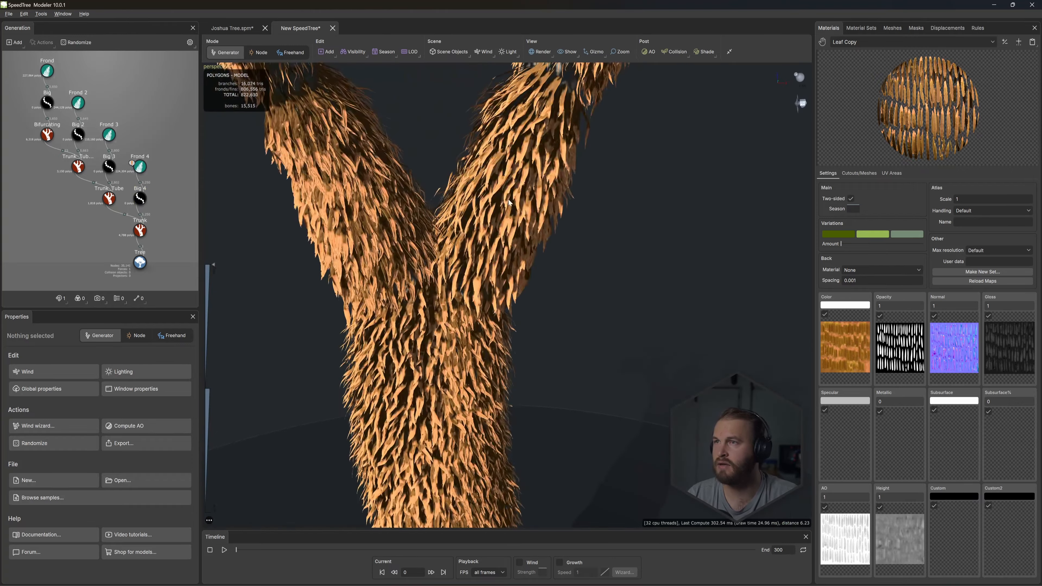
- Set the Big 3 generator's absolute spine length to 0.22 and raise the start point of that length's parent curve
{"action": "scroll", "coordinate": [513, 178], "scroll_direction": "down", "scroll_amount": 1}
{"action": "left_click", "coordinate": [109, 166]}
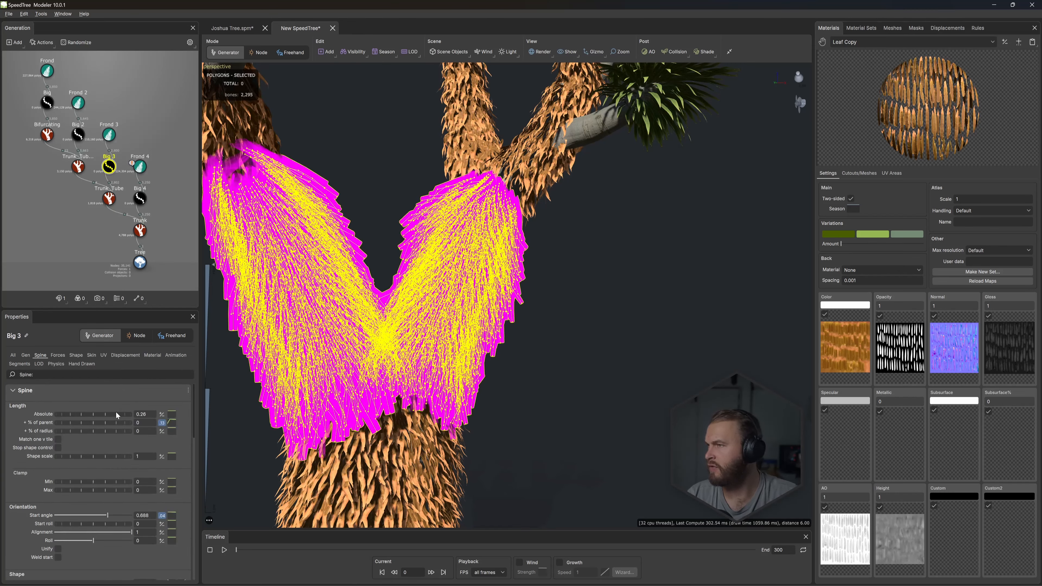
{"action": "left_click_drag", "start_coordinate": [119, 414], "coordinate": [114, 414]}
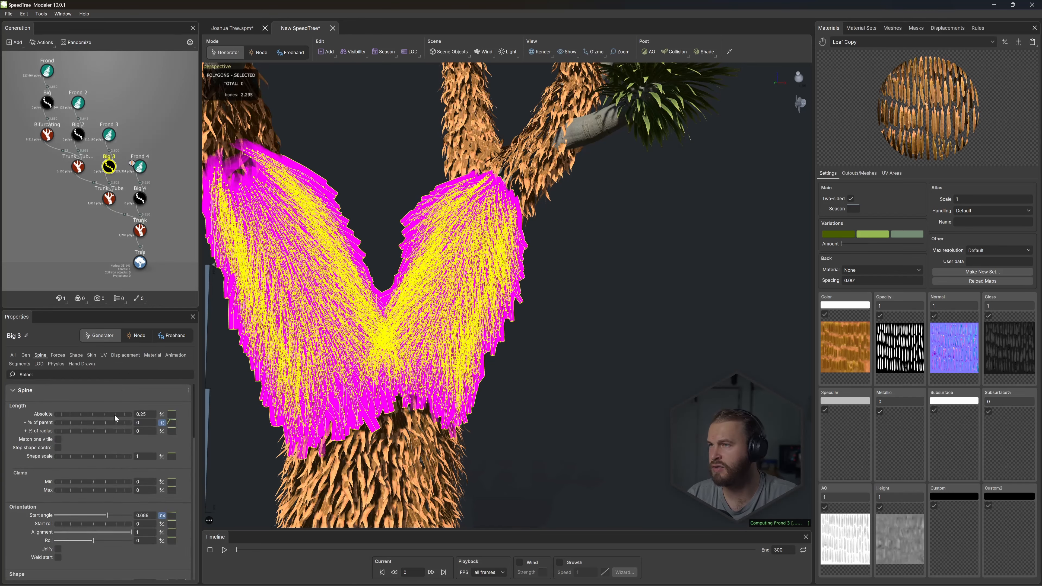
{"action": "left_click", "coordinate": [172, 415]}
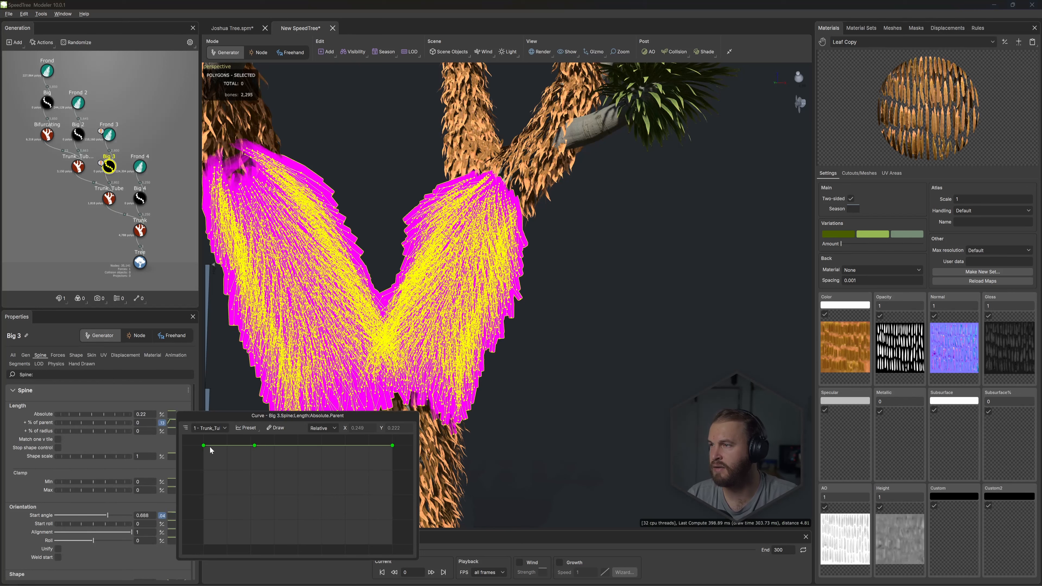
{"action": "left_click_drag", "start_coordinate": [204, 445], "coordinate": [207, 379]}
{"action": "left_click", "coordinate": [377, 186]}
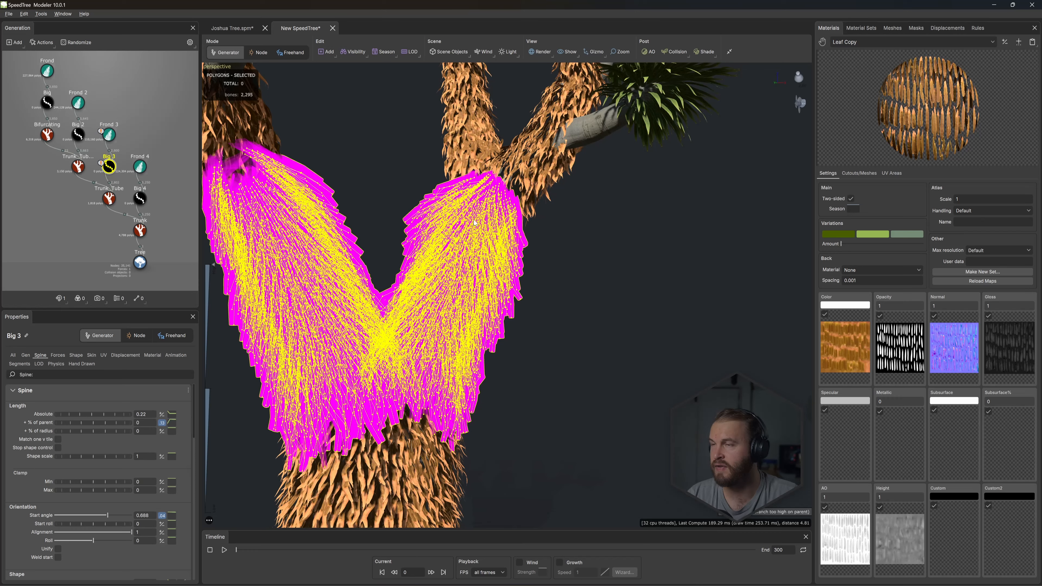
{"action": "left_click", "coordinate": [532, 411]}
- Set the Big 2 generator's absolute spine length to 0.17 and slightly lower the start of that length's parent curve
{"action": "left_click_drag", "start_coordinate": [532, 410], "coordinate": [461, 300]}
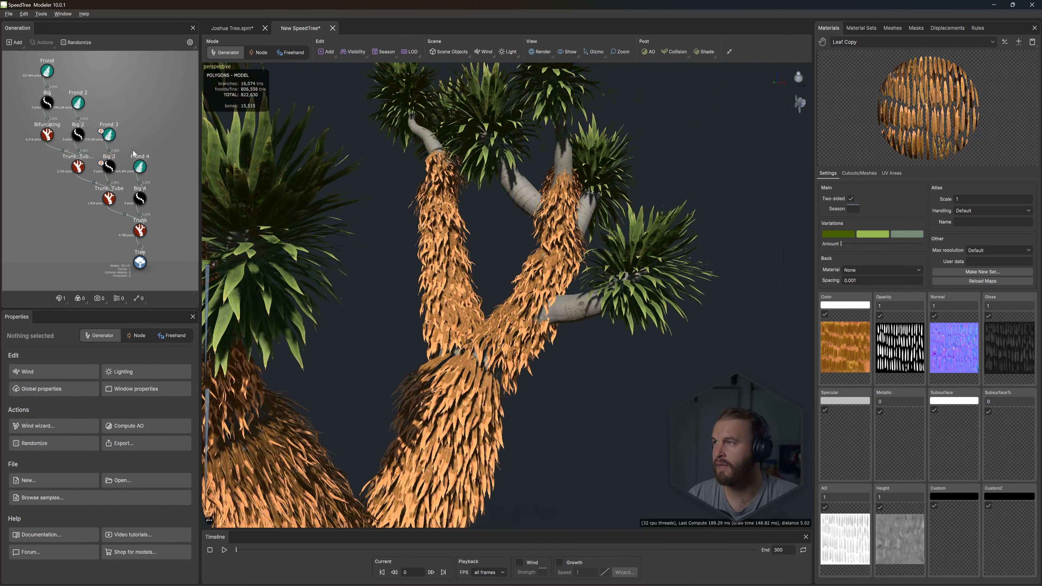
{"action": "left_click", "coordinate": [500, 338]}
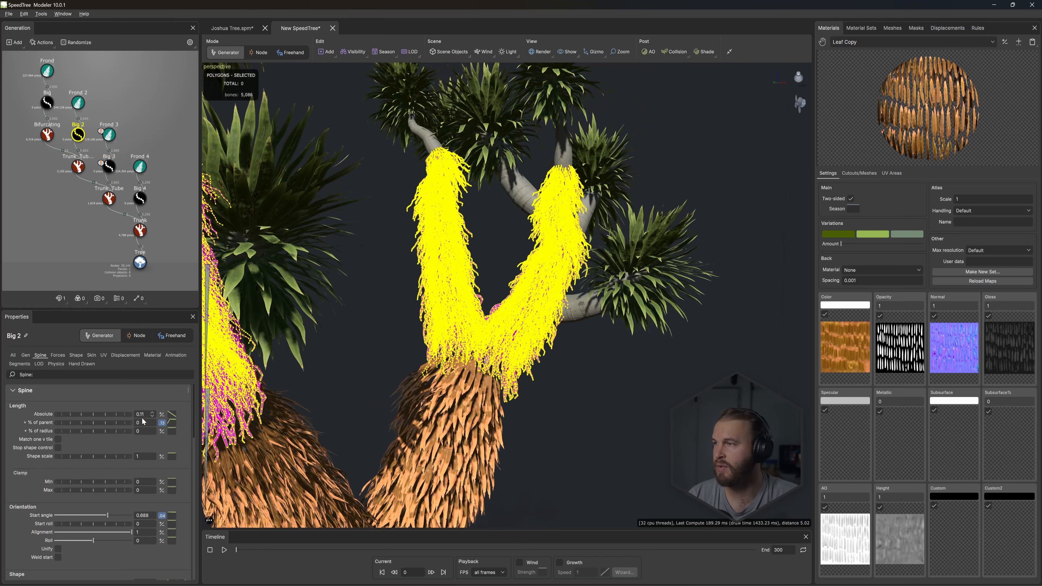
{"action": "left_click_drag", "start_coordinate": [106, 412], "coordinate": [109, 412]}
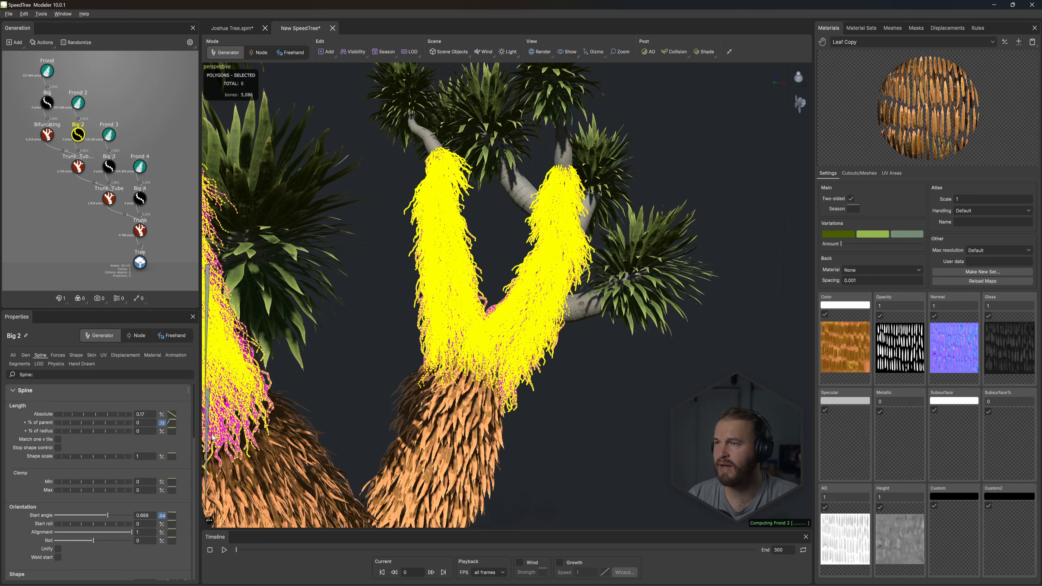
{"action": "left_click", "coordinate": [172, 414]}
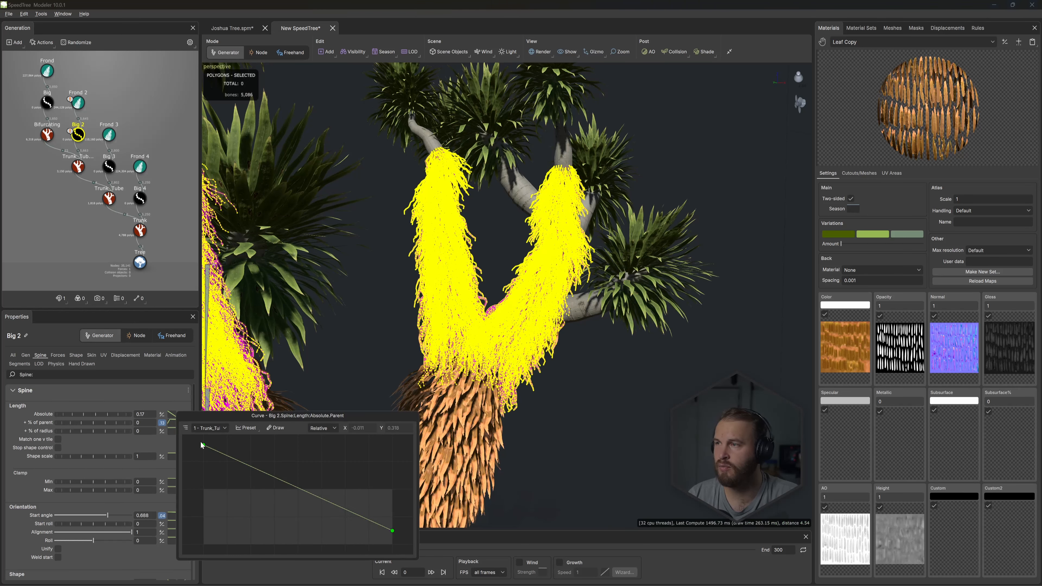
{"action": "left_click_drag", "start_coordinate": [202, 444], "coordinate": [203, 449]}
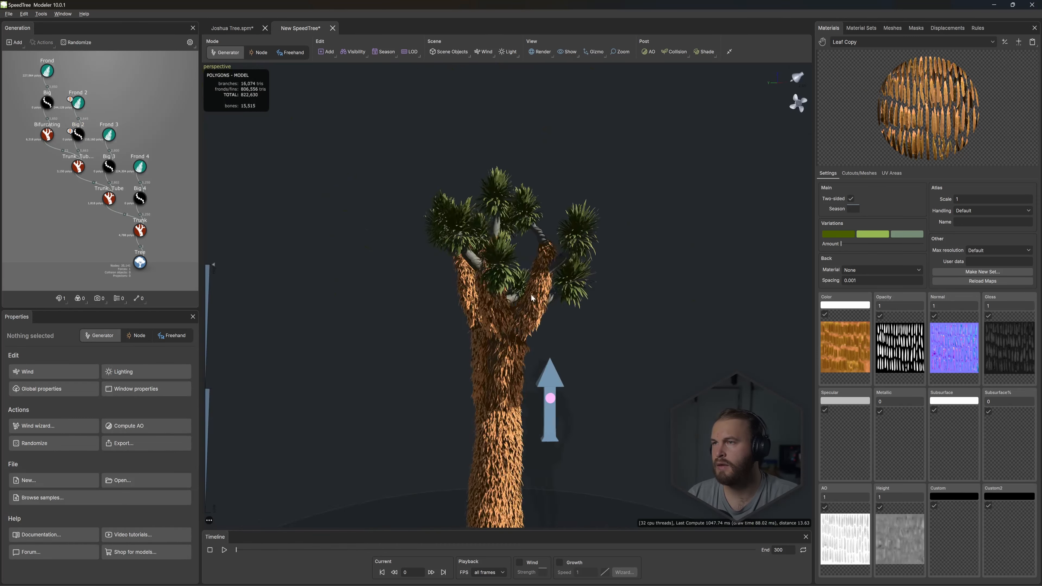
- Examine the frond coverage along the trunk and tubes, and view the variance settings of Big 4's absolute spine length
{"action": "left_click_drag", "start_coordinate": [531, 296], "coordinate": [492, 379]}
{"action": "middle_click_drag", "start_coordinate": [492, 379], "coordinate": [502, 298]}
{"action": "scroll", "coordinate": [502, 298], "scroll_direction": "up", "scroll_amount": 5}
{"action": "left_click_drag", "start_coordinate": [502, 298], "coordinate": [485, 323]}
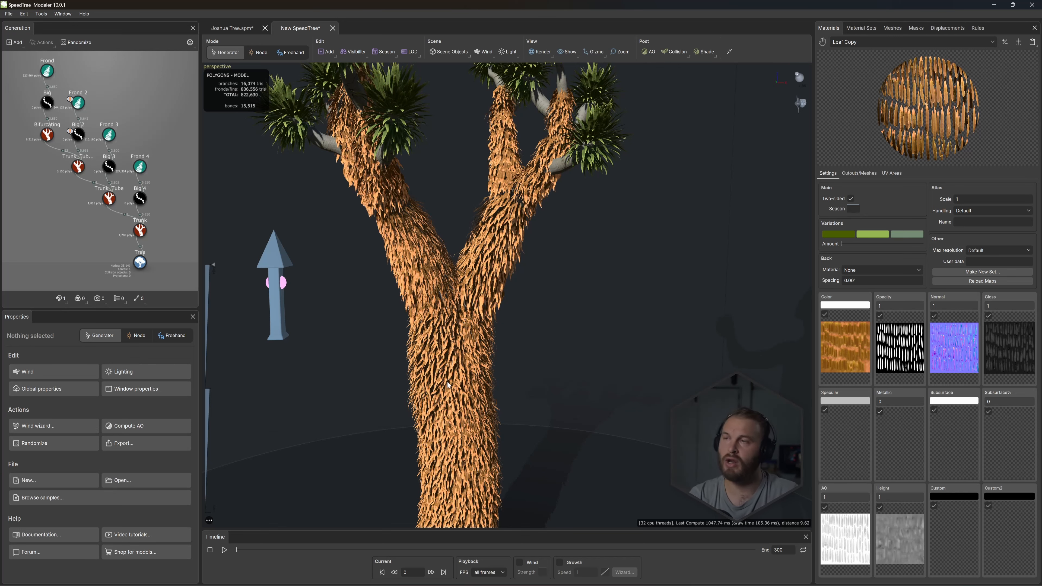
{"action": "left_click_drag", "start_coordinate": [447, 382], "coordinate": [455, 361]}
{"action": "left_click", "coordinate": [140, 198]}
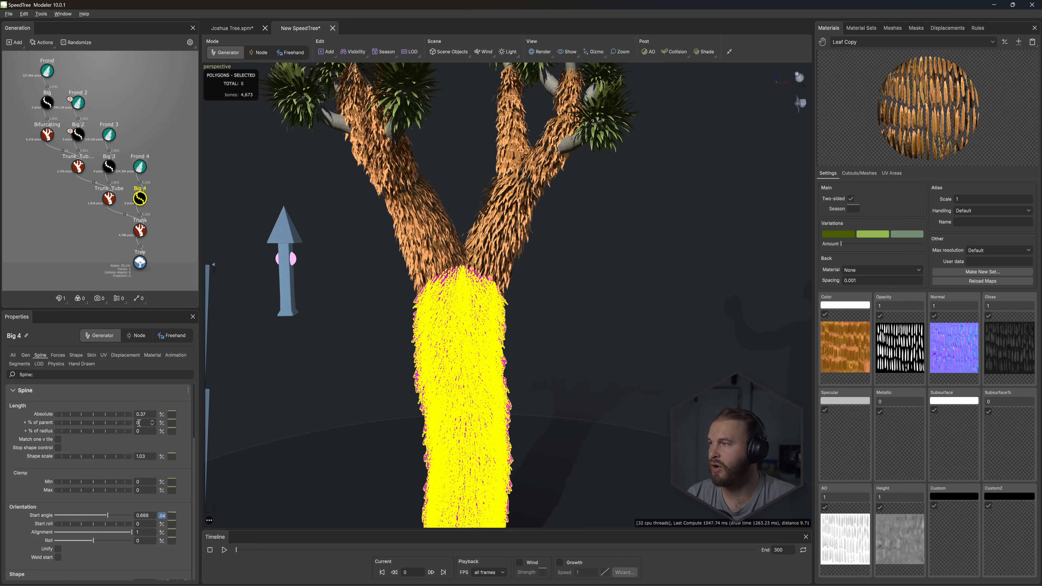
{"action": "left_click", "coordinate": [161, 414]}
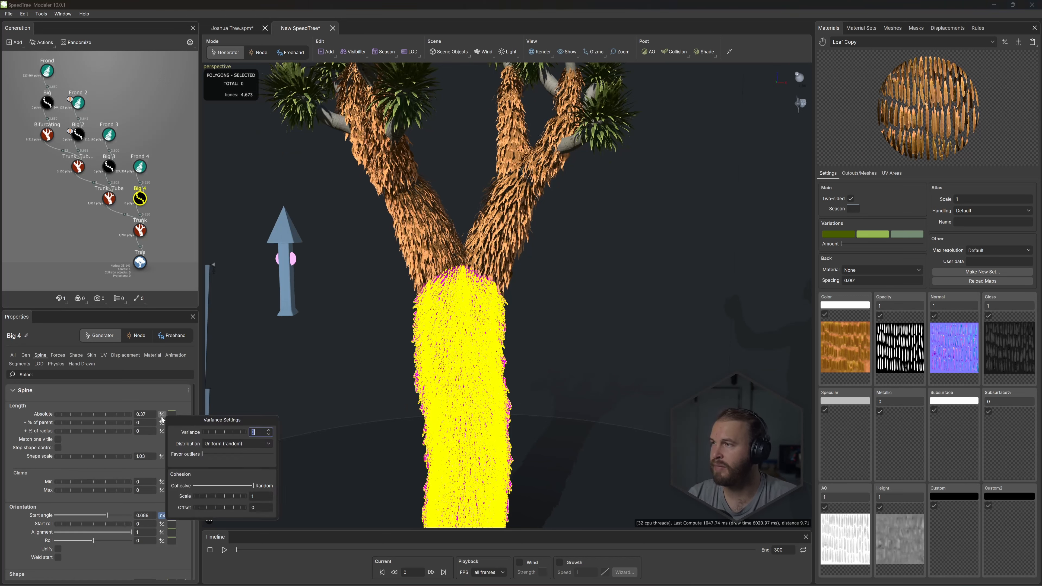
{"action": "left_click_drag", "start_coordinate": [233, 416], "coordinate": [612, 278]}
{"action": "left_click", "coordinate": [609, 286]}
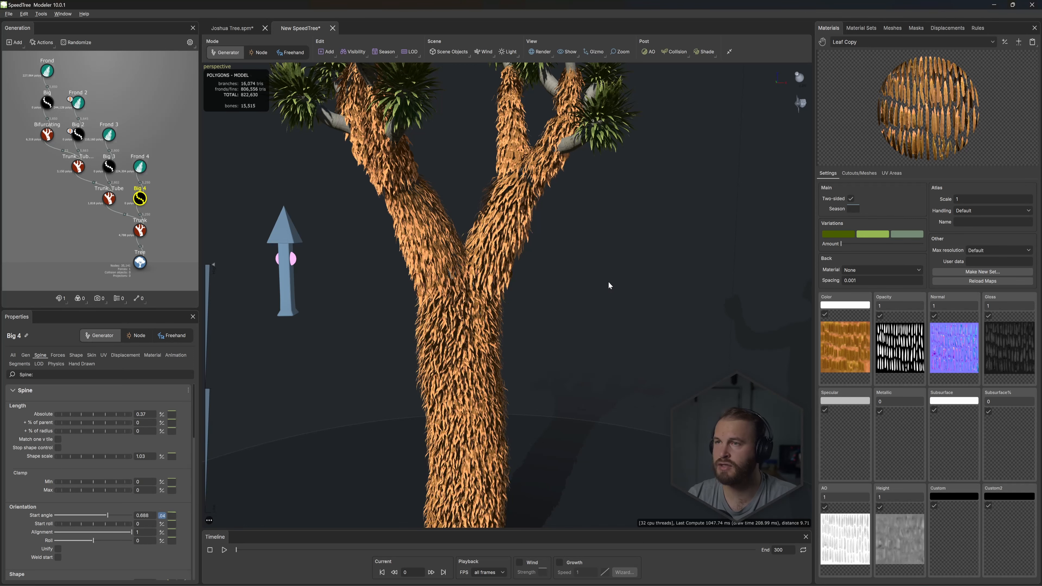
- Set the variance of Big 4's absolute spine length to about 0.65, with cohesion about midway between cohesive and random
{"action": "left_click", "coordinate": [142, 200]}
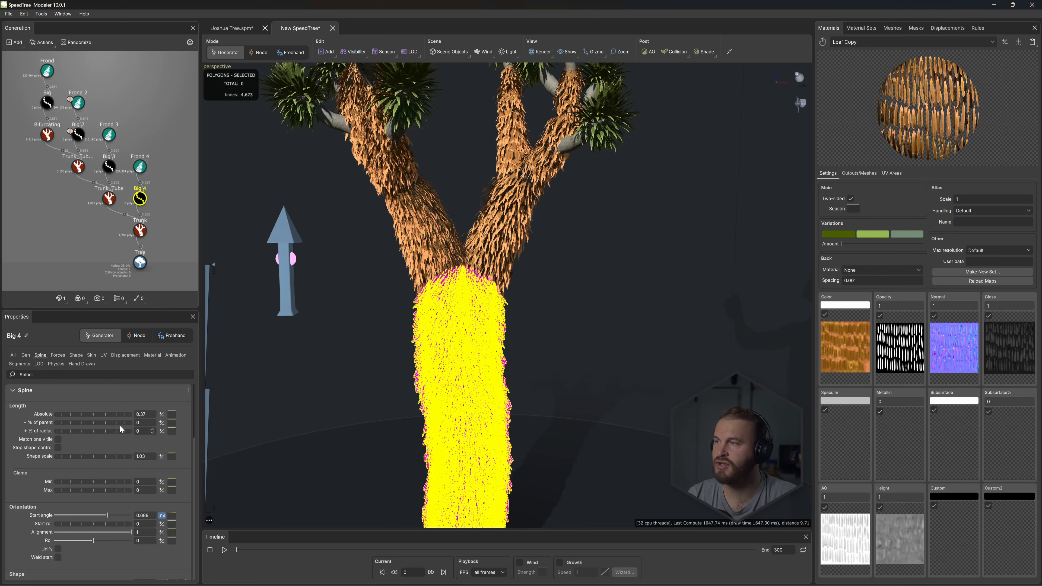
{"action": "left_click", "coordinate": [161, 414]}
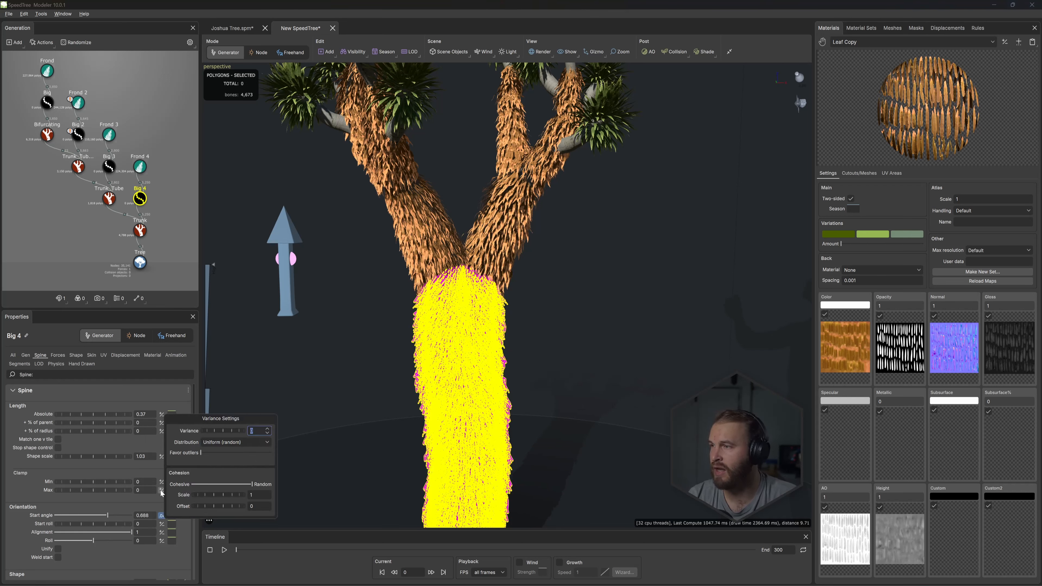
{"action": "left_click_drag", "start_coordinate": [249, 483], "coordinate": [219, 484]}
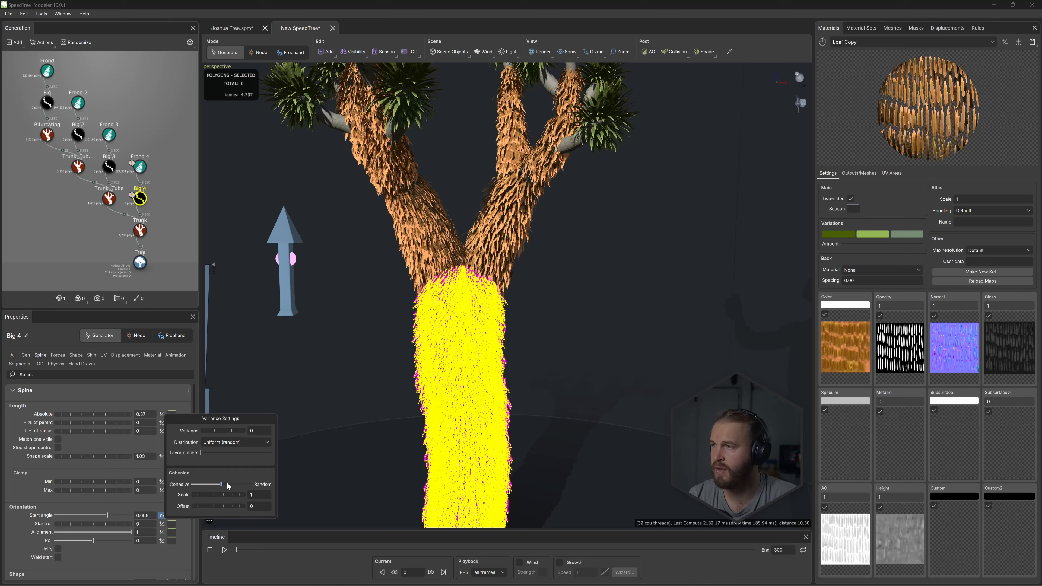
{"action": "left_click_drag", "start_coordinate": [219, 429], "coordinate": [230, 428]}
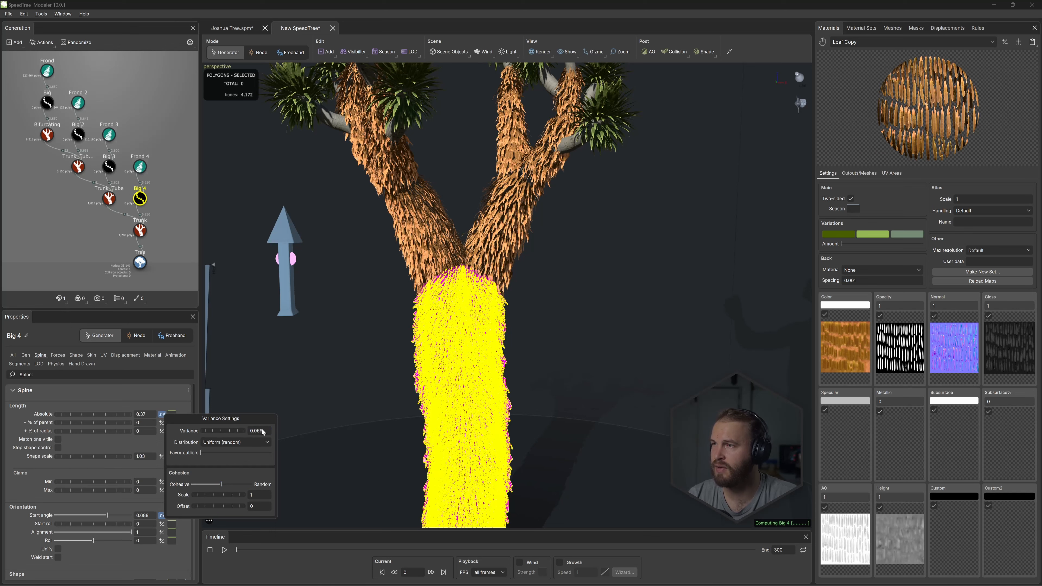
{"action": "left_click_drag", "start_coordinate": [346, 432], "coordinate": [476, 431]}
{"action": "left_click", "coordinate": [183, 235]}
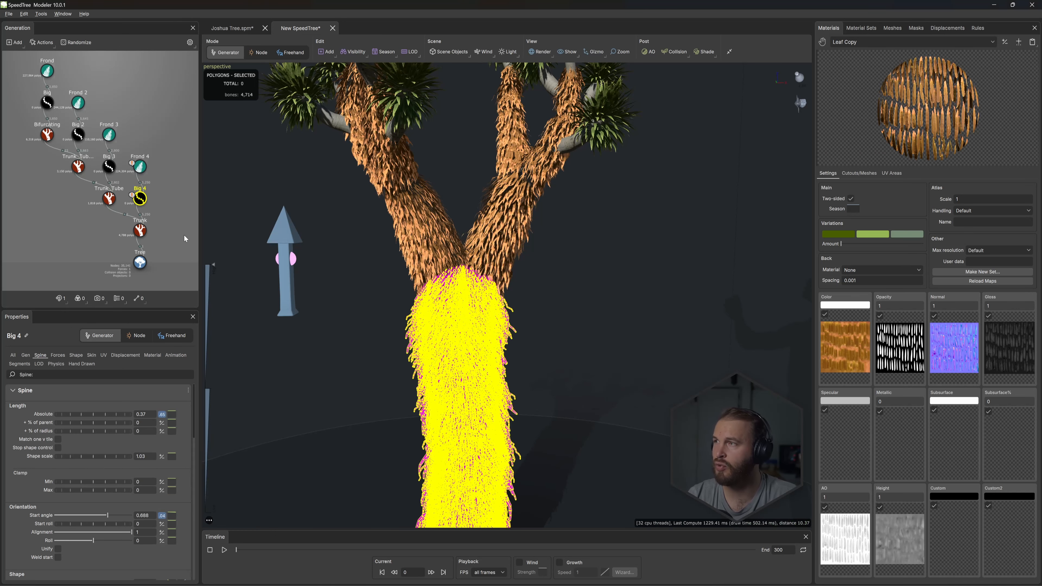
{"action": "left_click_drag", "start_coordinate": [377, 402], "coordinate": [387, 399]}
{"action": "middle_click_drag", "start_coordinate": [387, 399], "coordinate": [398, 366]}
{"action": "scroll", "coordinate": [398, 364], "scroll_direction": "up", "scroll_amount": 3}
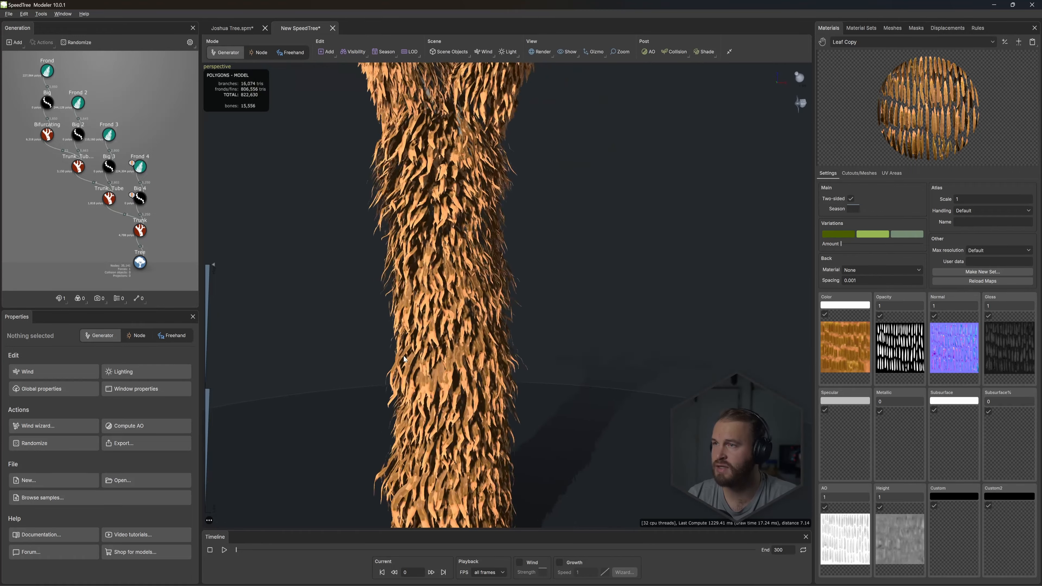
- Set the cohesion scale of Big 4's absolute spine length variance to 1
{"action": "left_click", "coordinate": [140, 198]}
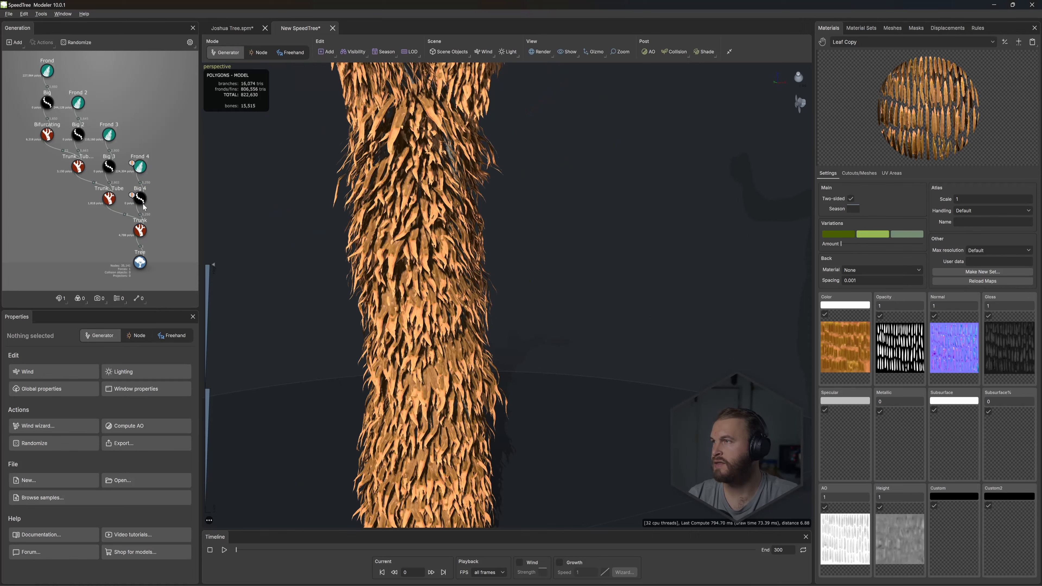
{"action": "left_click", "coordinate": [140, 200]}
{"action": "left_click", "coordinate": [162, 414]}
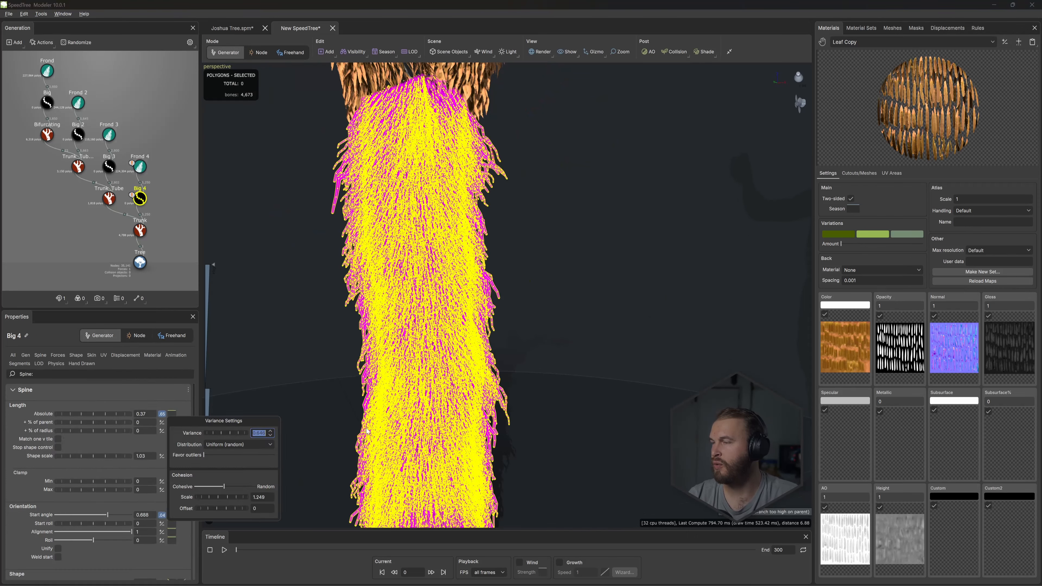
{"action": "left_click", "coordinate": [264, 497]}
{"action": "left_click_drag", "start_coordinate": [265, 498], "coordinate": [235, 496]}
{"action": "type", "text": "1"}
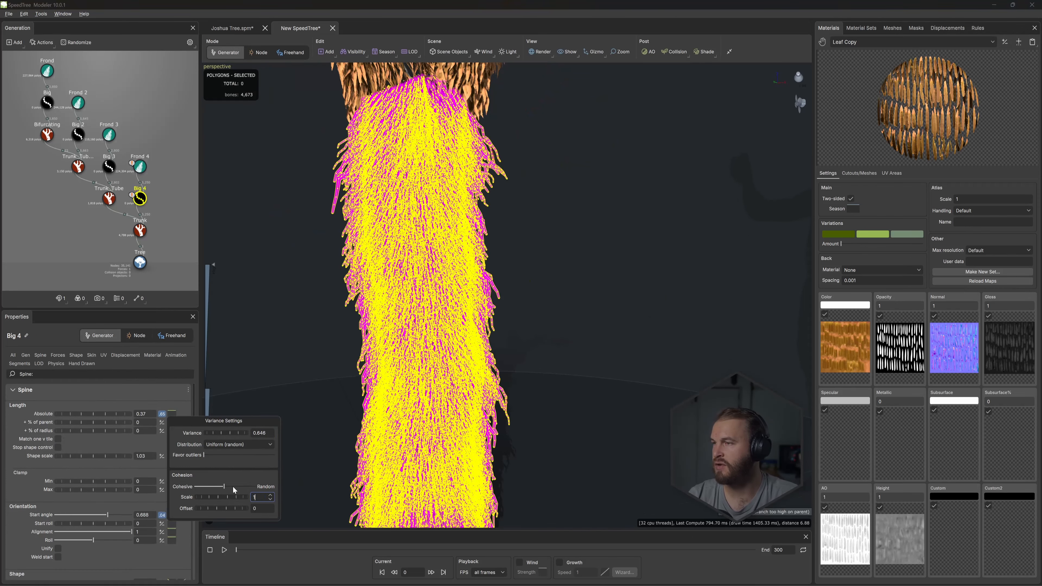
{"action": "key", "text": "Return"}
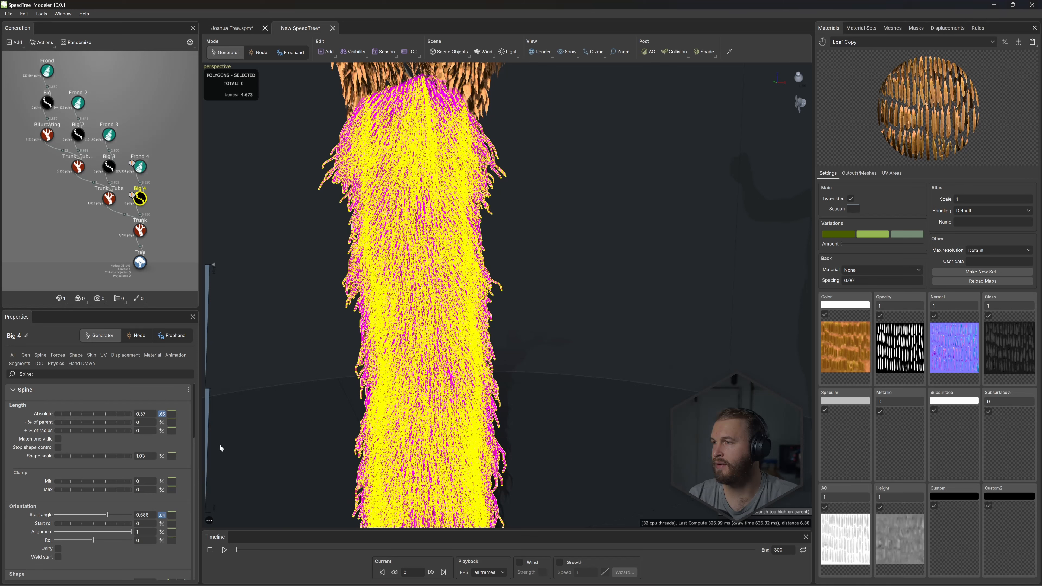
- Try a variance of 2 on Big 4's absolute spine length and inspect the trunk's dead fronds
{"action": "left_click", "coordinate": [161, 414]}
{"action": "left_click_drag", "start_coordinate": [216, 432], "coordinate": [331, 428]}
{"action": "left_click_drag", "start_coordinate": [416, 422], "coordinate": [890, 387]}
{"action": "double_click", "coordinate": [259, 431]}
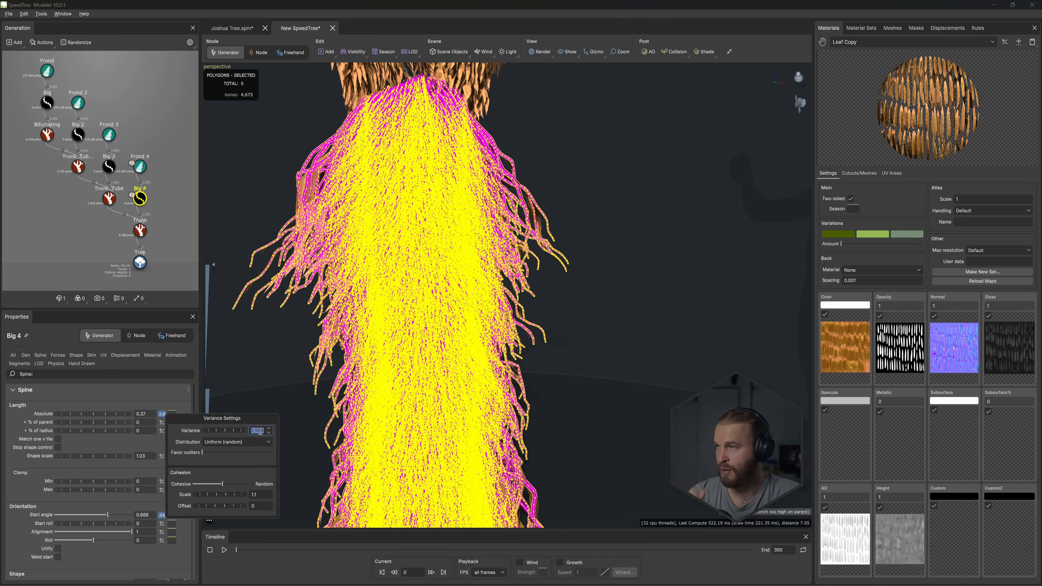
{"action": "type", "text": "2"}
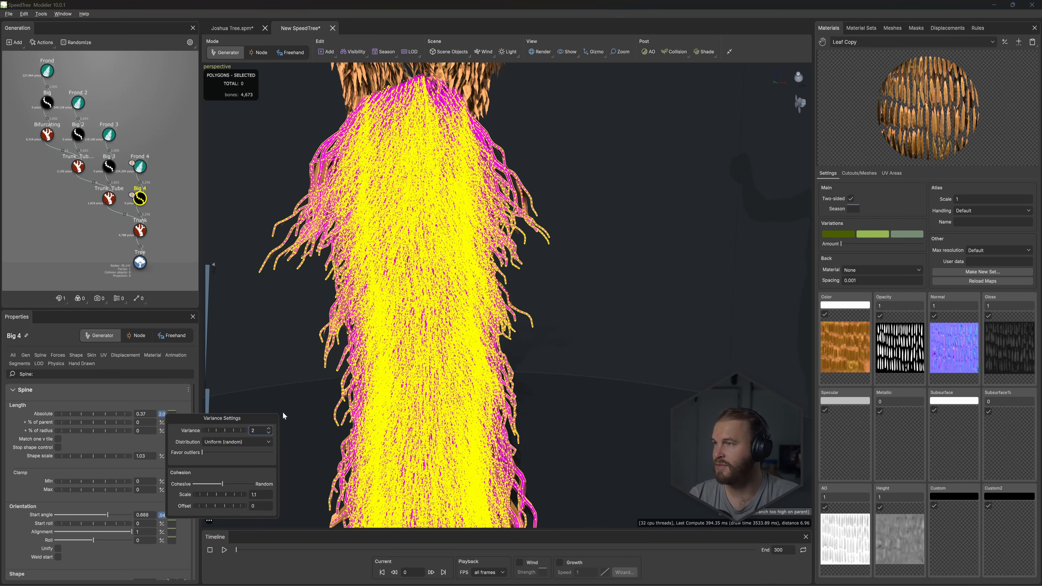
{"action": "left_click", "coordinate": [282, 412]}
{"action": "left_click", "coordinate": [176, 175]}
{"action": "left_click_drag", "start_coordinate": [266, 295], "coordinate": [337, 273]}
{"action": "scroll", "coordinate": [403, 228], "scroll_direction": "up", "scroll_amount": 3}
{"action": "scroll", "coordinate": [426, 188], "scroll_direction": "down", "scroll_amount": 7}
{"action": "left_click_drag", "start_coordinate": [512, 269], "coordinate": [476, 267]}
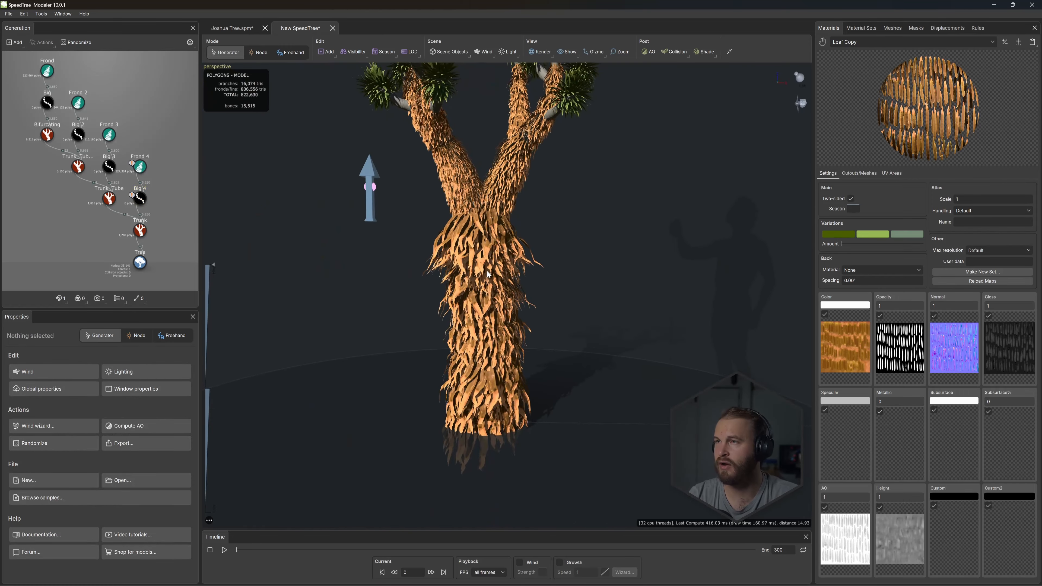
- Set the variance of Big 4's absolute spine length to 0.5 and check the trunk and lower branches
{"action": "left_click", "coordinate": [140, 199]}
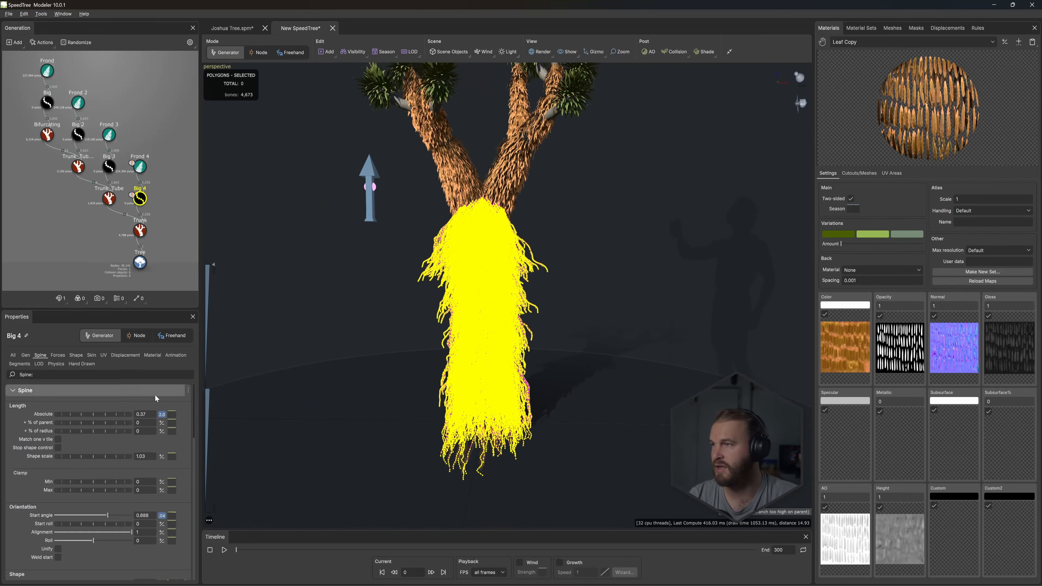
{"action": "left_click", "coordinate": [161, 414]}
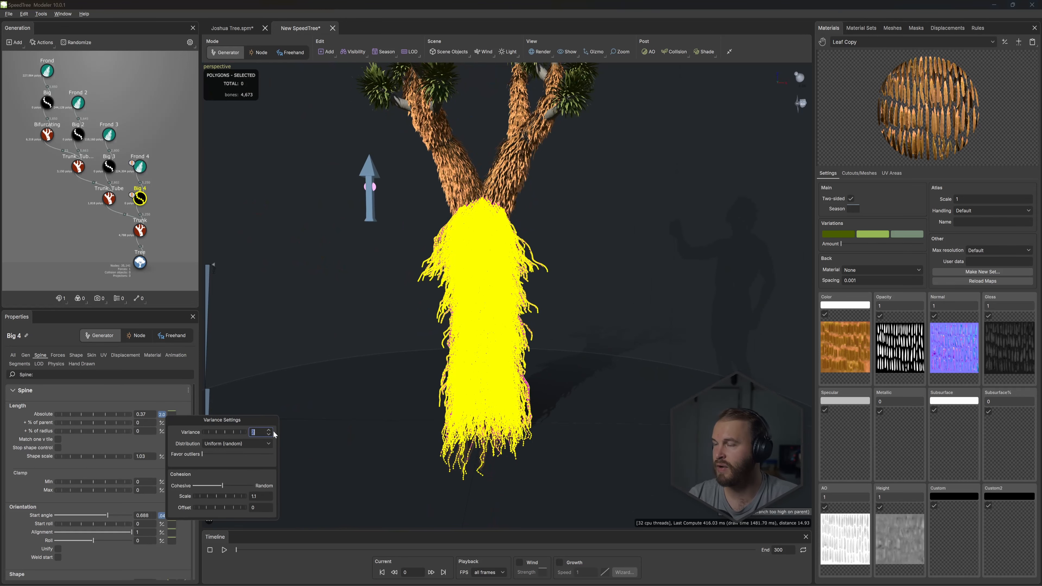
{"action": "type", "text": ".5"}
{"action": "key", "text": "Return"}
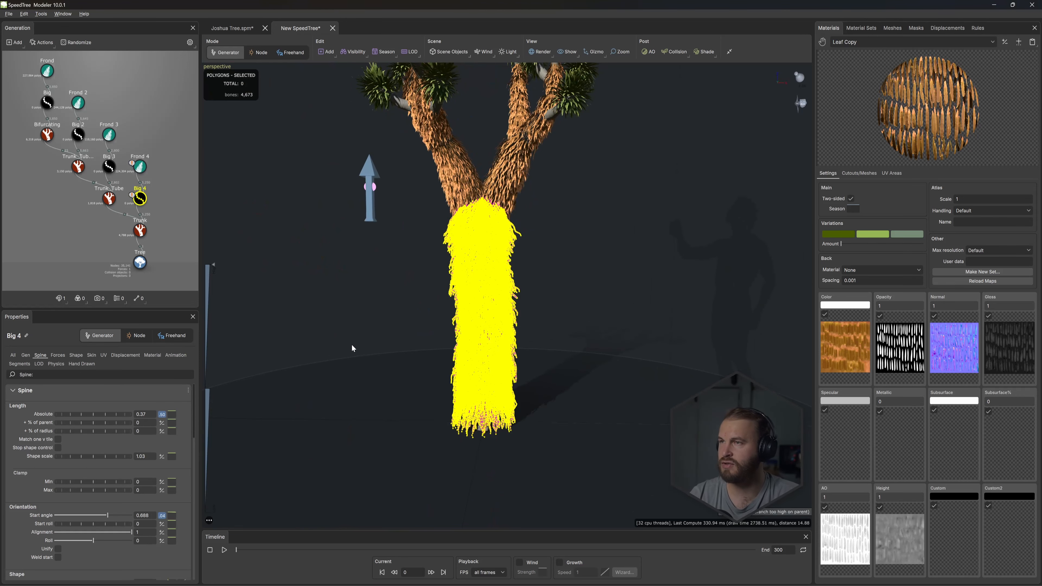
{"action": "left_click", "coordinate": [359, 339]}
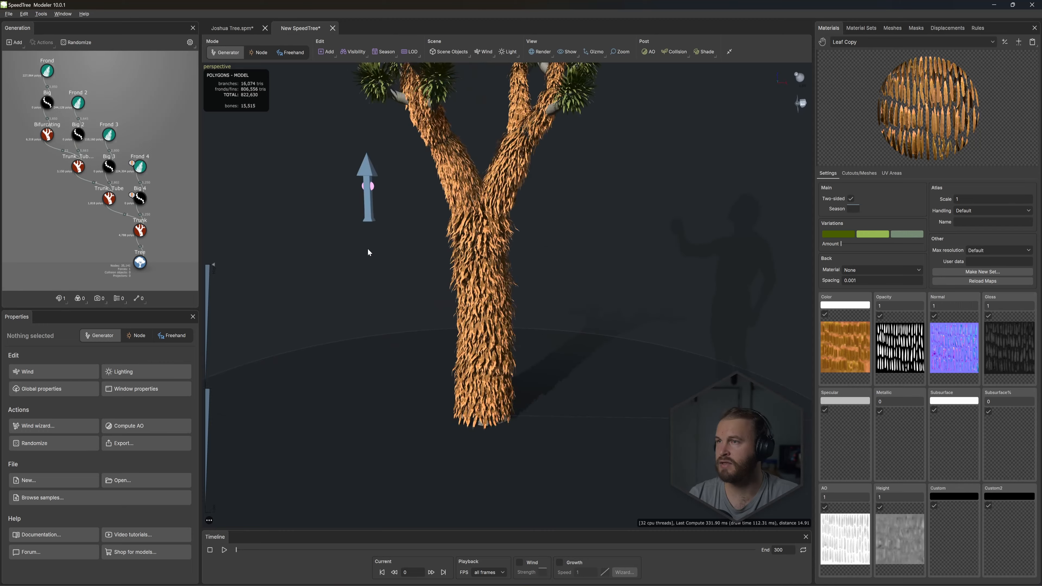
{"action": "scroll", "coordinate": [512, 345], "scroll_direction": "up", "scroll_amount": 5}
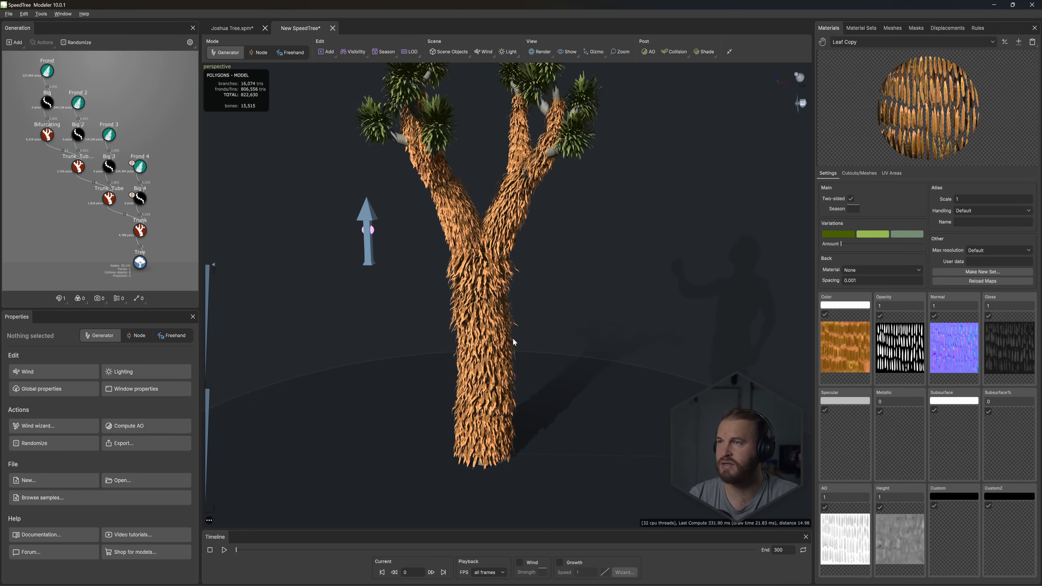
{"action": "left_click_drag", "start_coordinate": [488, 166], "coordinate": [445, 192]}
- Set the variance of Big 3's absolute spine length to 0.35, with cohesion slightly nearer cohesive than random
{"action": "left_click", "coordinate": [109, 167]}
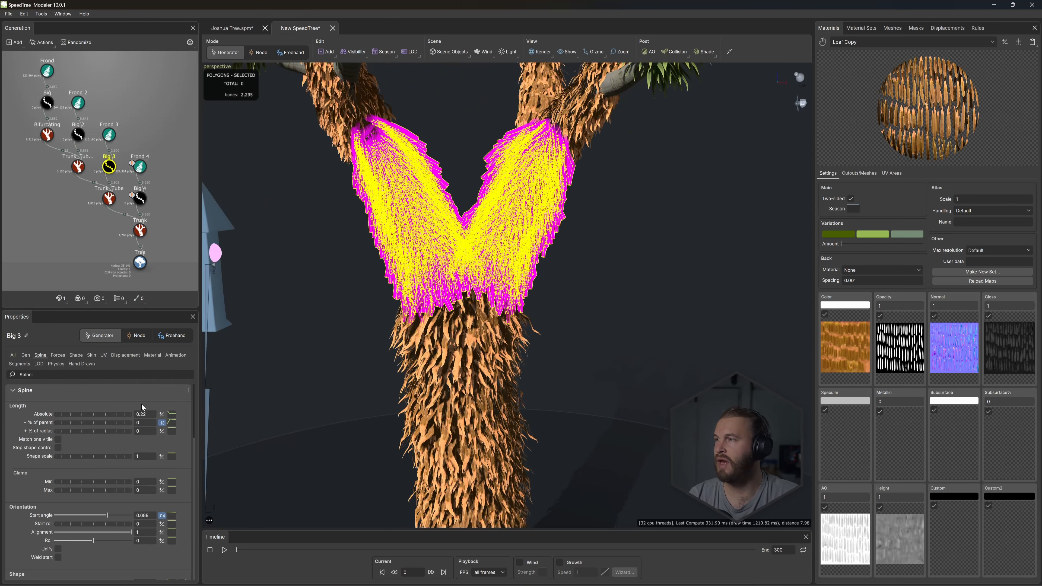
{"action": "left_click", "coordinate": [162, 423]}
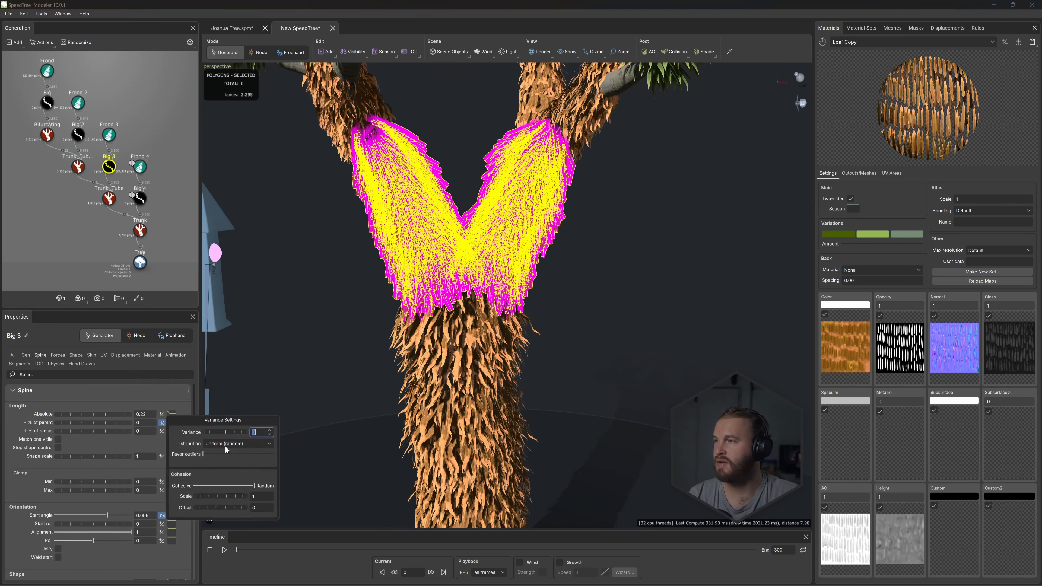
{"action": "left_click", "coordinate": [218, 486]}
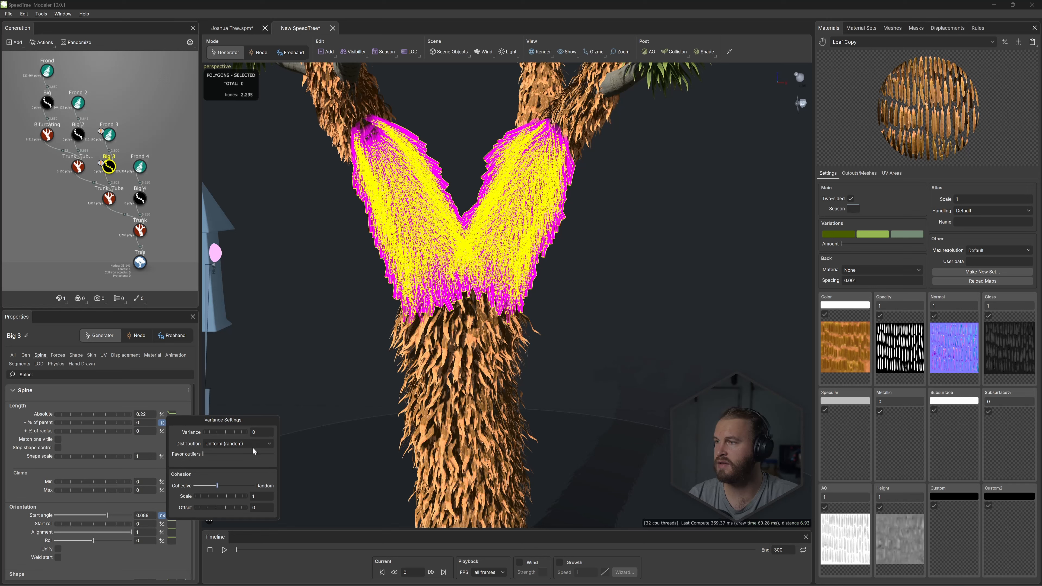
{"action": "double_click", "coordinate": [255, 431]}
{"action": "type", "text": ".25"}
{"action": "left_click", "coordinate": [287, 436]}
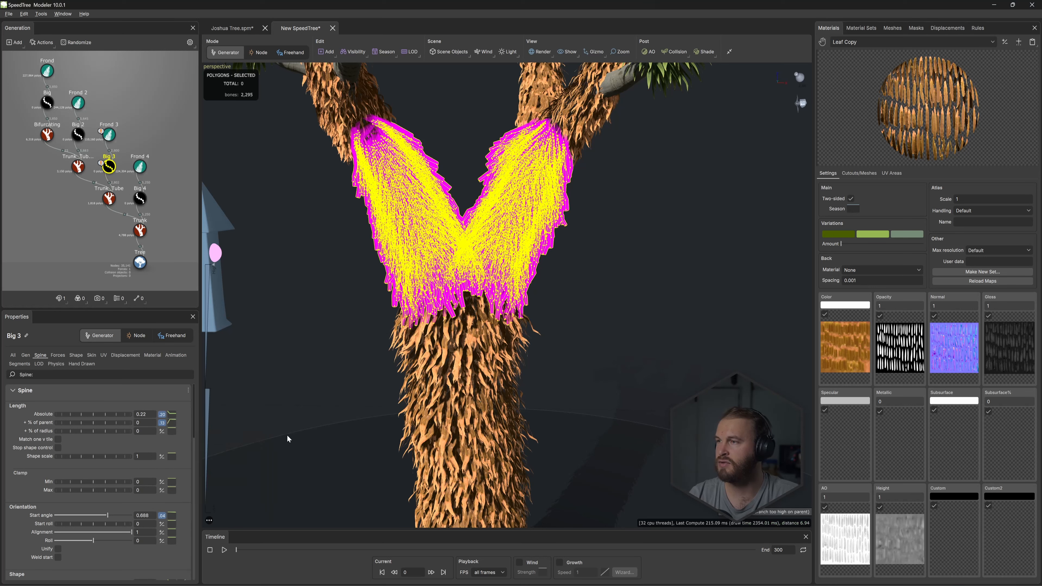
{"action": "left_click", "coordinate": [166, 415]}
{"action": "type", "text": ".35"}
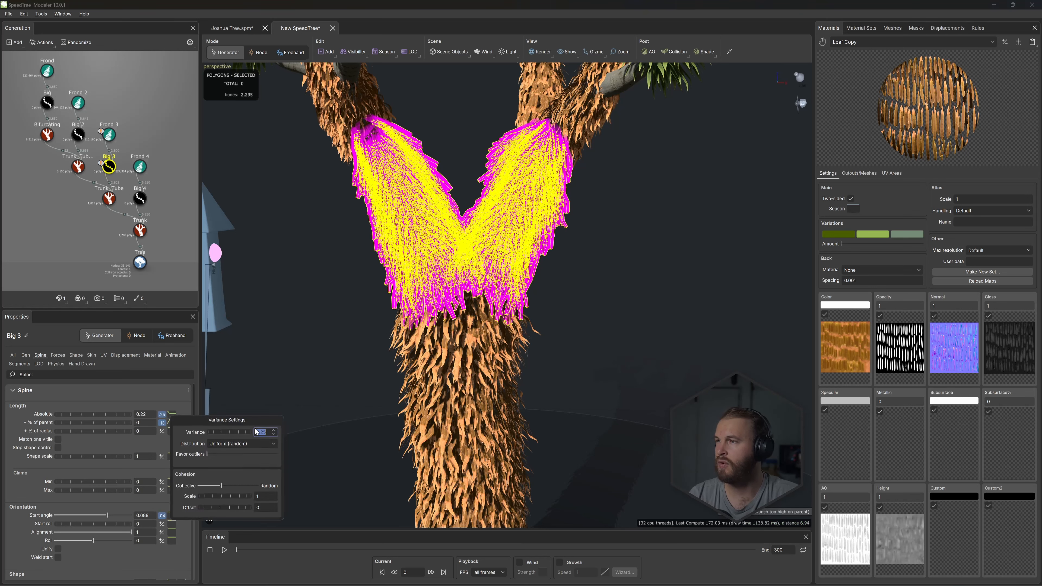
{"action": "left_click", "coordinate": [283, 429]}
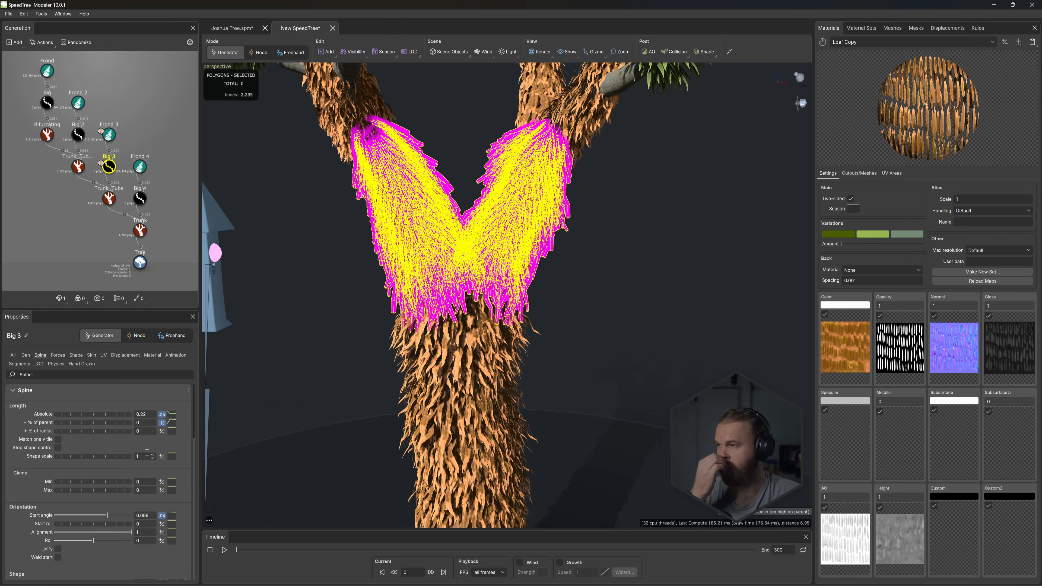
- Set the variance of Big 2's absolute spine length to 0.5, with cohesion about midway between cohesive and random, and inspect the upper tubes
{"action": "left_click", "coordinate": [78, 135]}
{"action": "scroll", "coordinate": [514, 189], "scroll_direction": "down", "scroll_amount": 5}
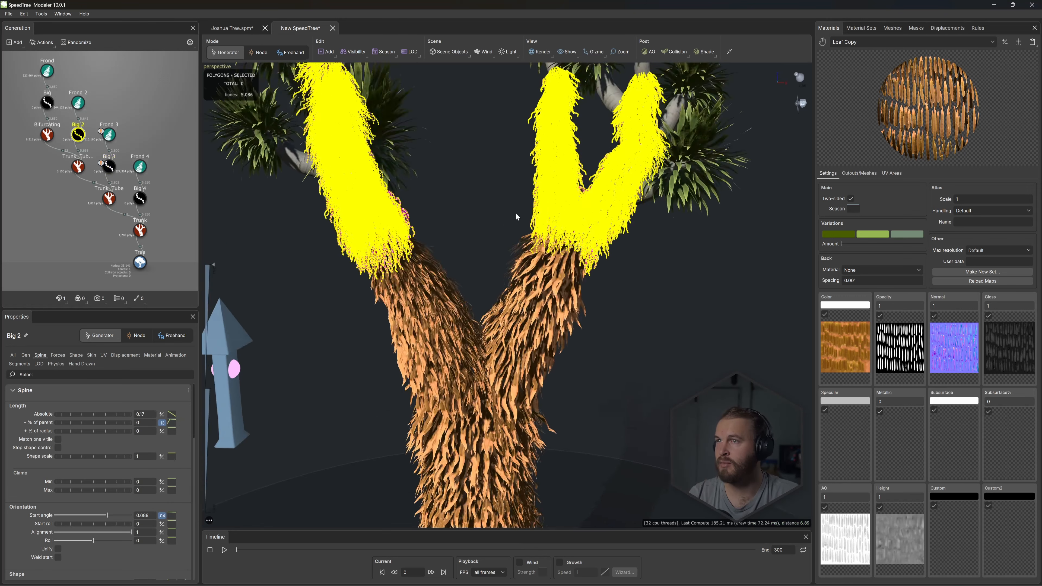
{"action": "left_click", "coordinate": [165, 415]}
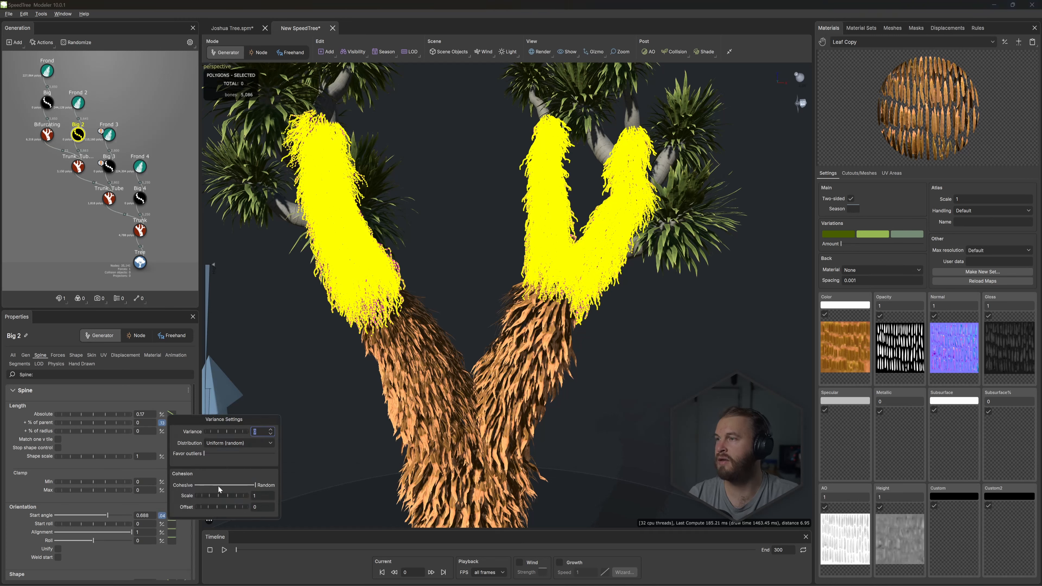
{"action": "left_click", "coordinate": [227, 486]}
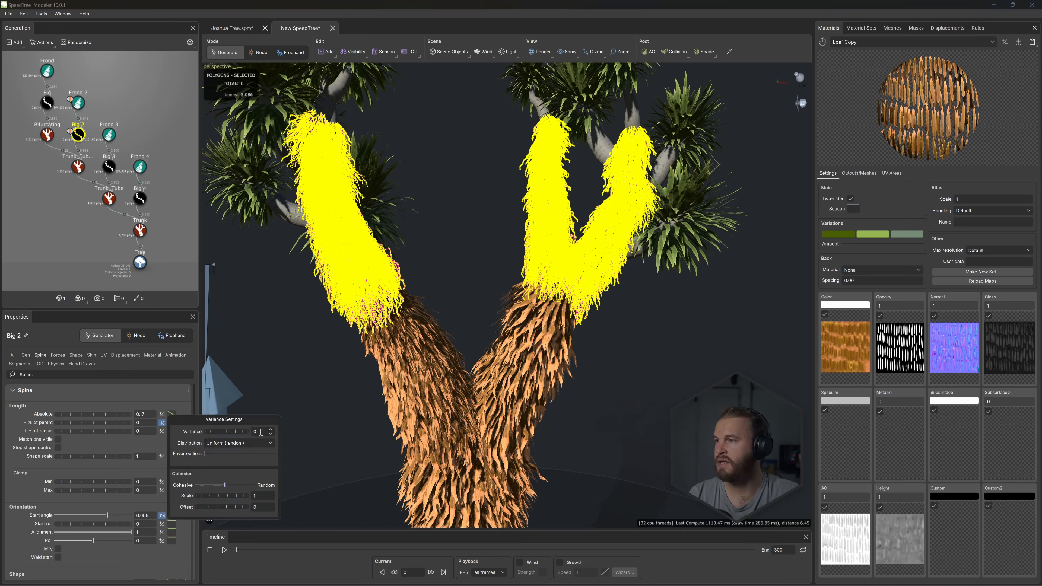
{"action": "type", "text": "1"}
{"action": "key", "text": "Return"}
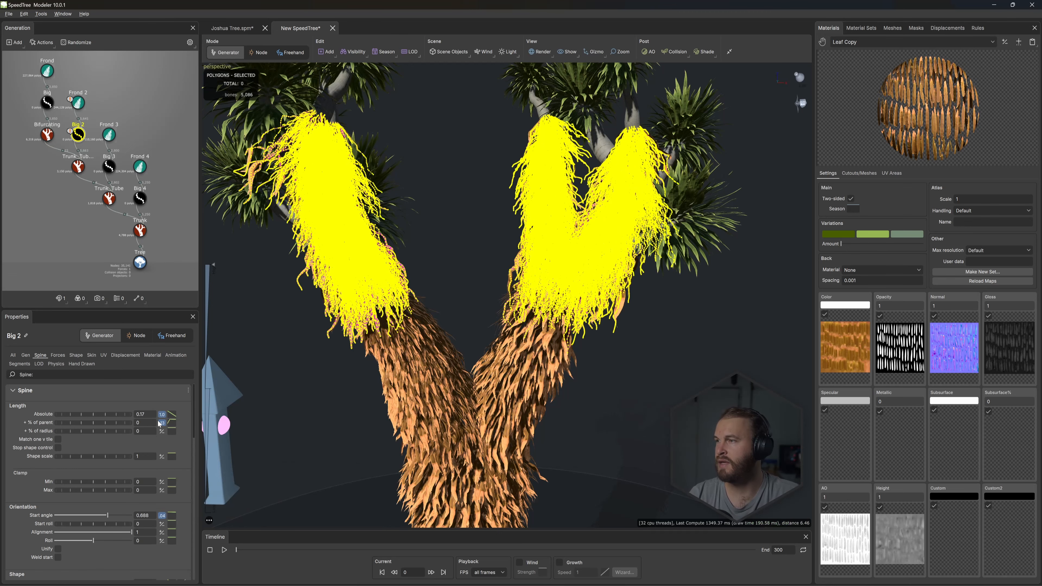
{"action": "left_click", "coordinate": [162, 414]}
{"action": "key", "text": "Return"}
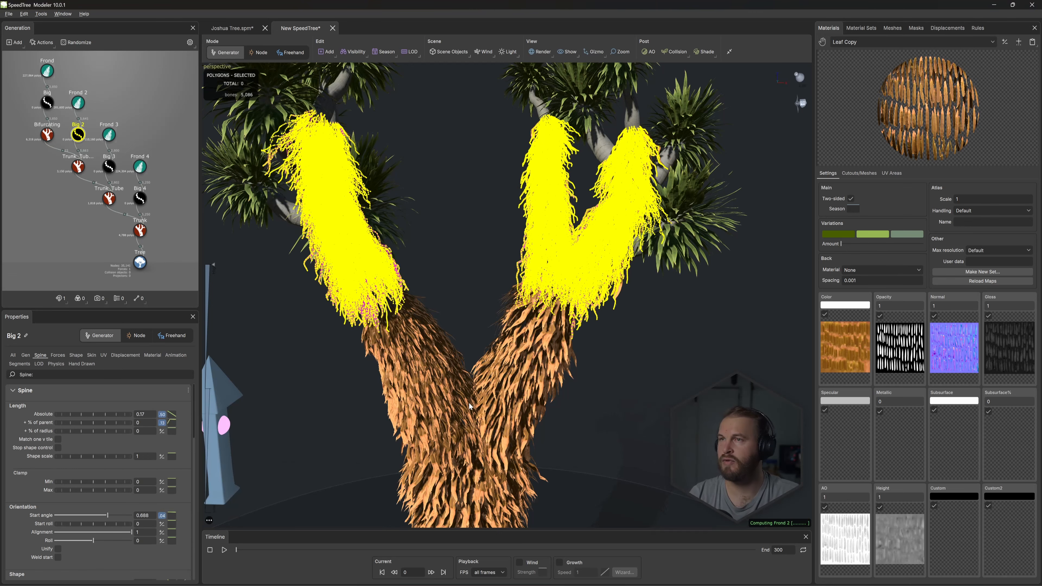
{"action": "left_click", "coordinate": [642, 432]}
{"action": "scroll", "coordinate": [615, 312], "scroll_direction": "up", "scroll_amount": 2}
{"action": "left_click_drag", "start_coordinate": [615, 312], "coordinate": [673, 205]}
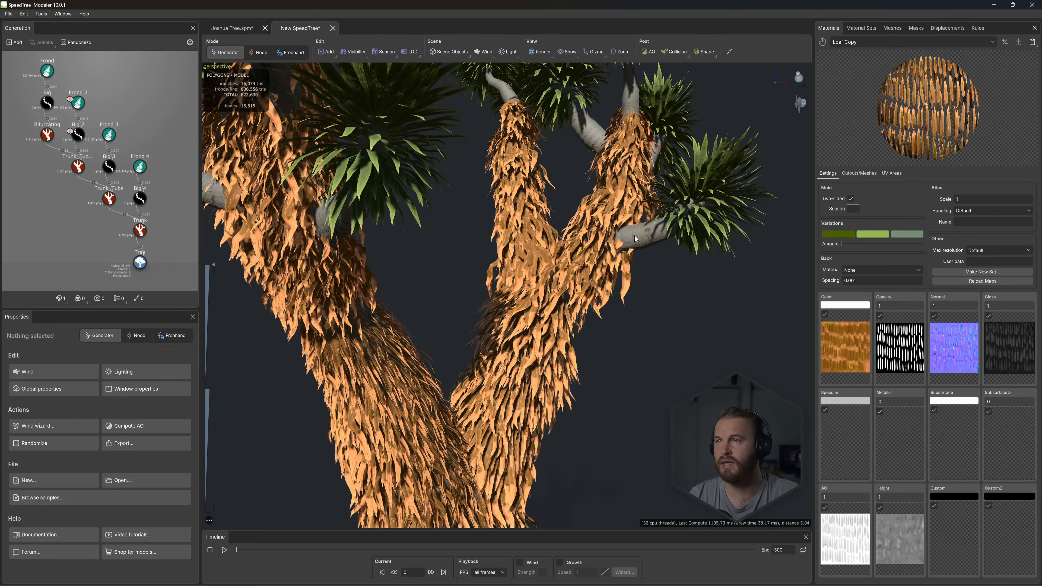
{"action": "left_click_drag", "start_coordinate": [634, 235], "coordinate": [468, 142]}
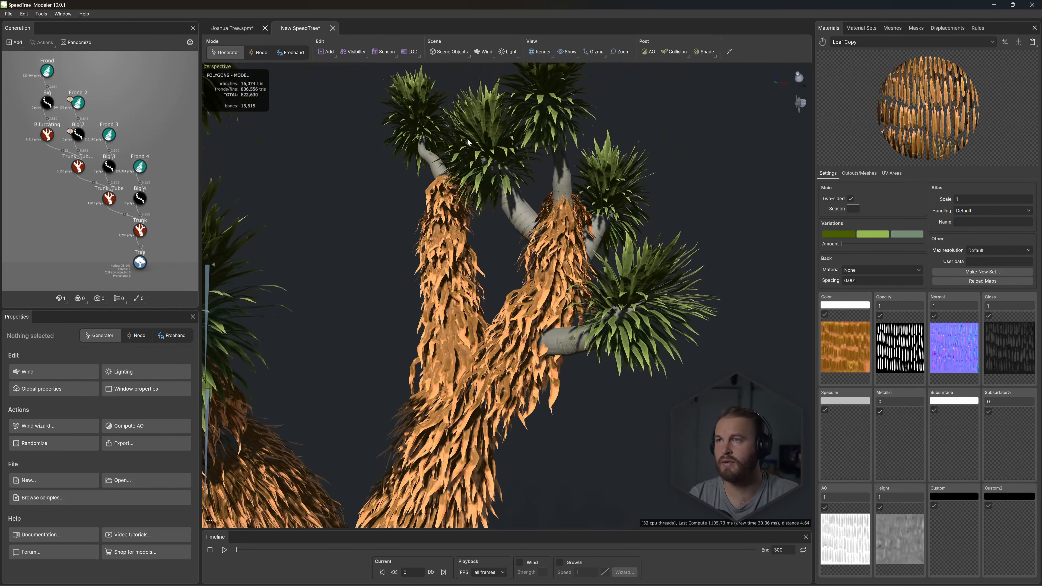
- Duplicate the Big 2 and Frond 2 generators onto the Bifurcating generator so dead fronds cover the branch ends, and inspect the result
{"action": "left_click", "coordinate": [47, 103]}
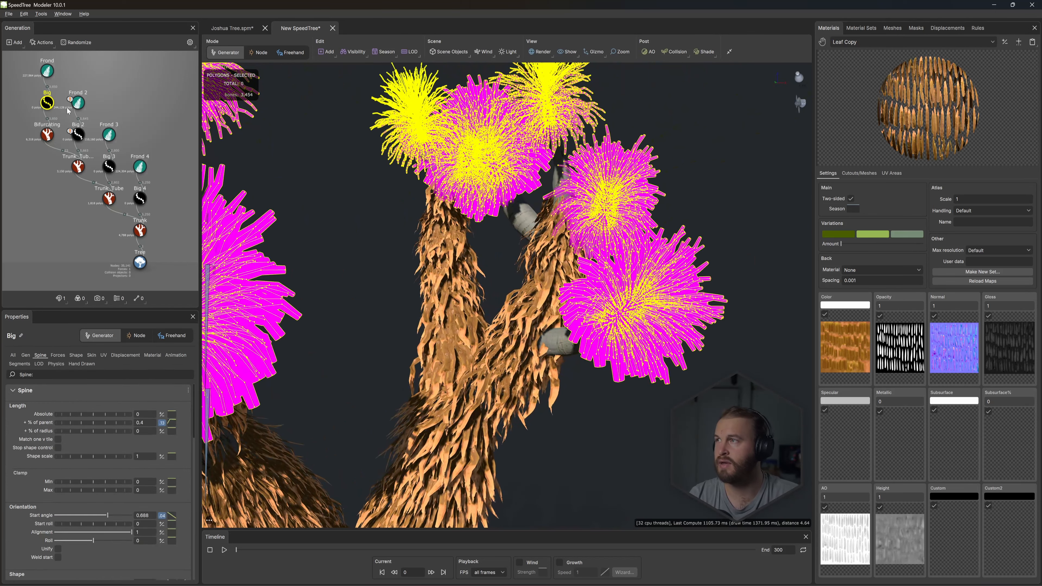
{"action": "left_click", "coordinate": [81, 71]}
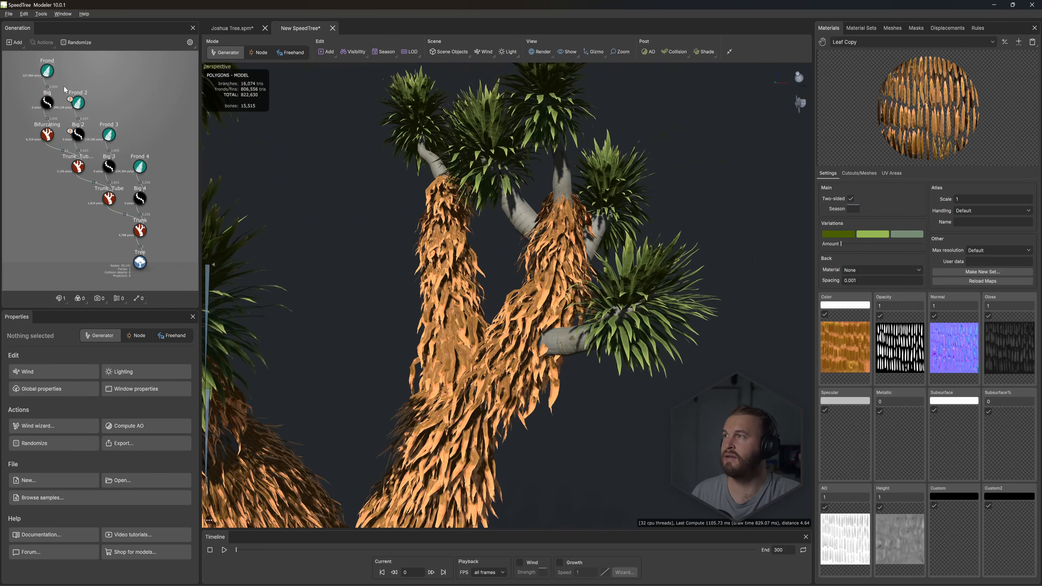
{"action": "left_click", "coordinate": [75, 136]}
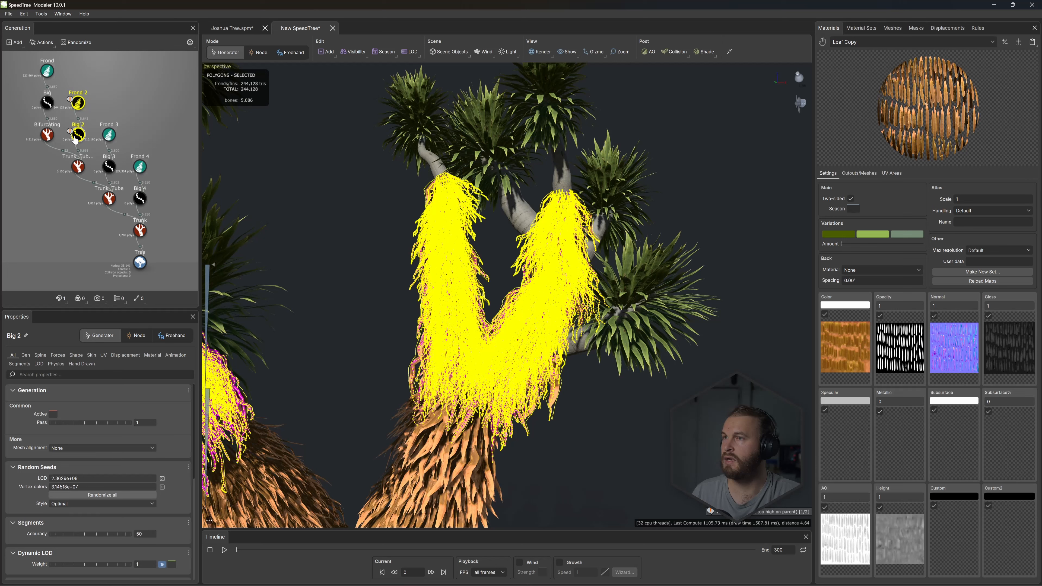
{"action": "left_click", "coordinate": [102, 114]}
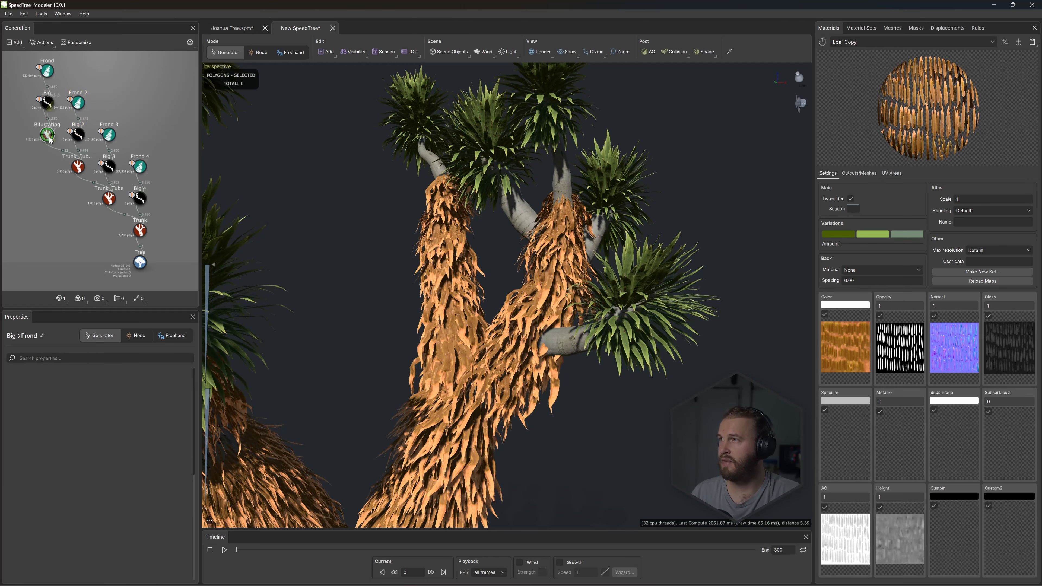
{"action": "left_click_drag", "start_coordinate": [50, 140], "coordinate": [48, 139]}
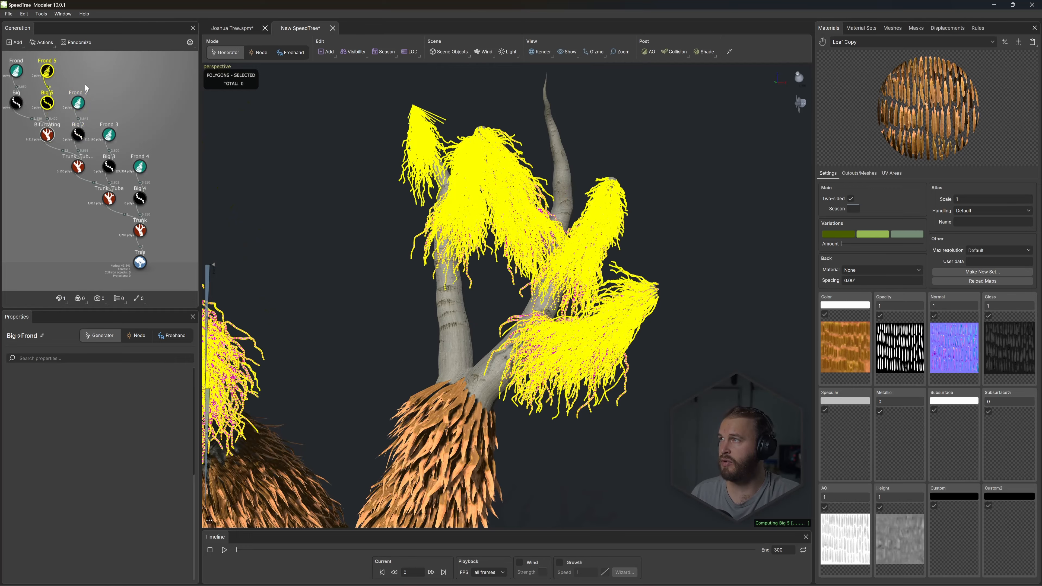
{"action": "left_click", "coordinate": [684, 233]}
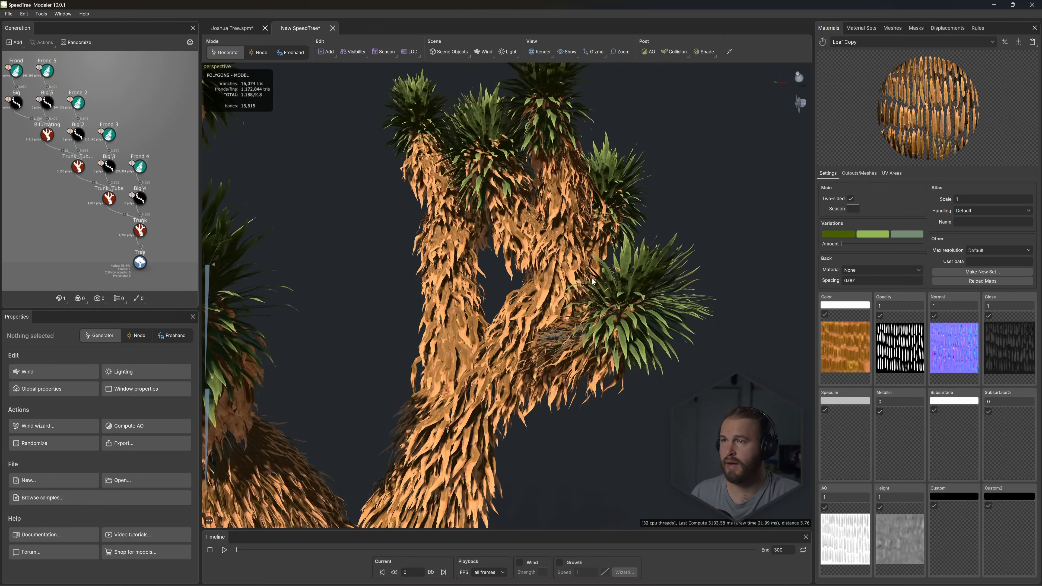
{"action": "scroll", "coordinate": [582, 287], "scroll_direction": "down", "scroll_amount": 3}
{"action": "mouse_move", "coordinate": [582, 284]}
{"action": "left_mouse_down"}
{"action": "mouse_move", "coordinate": [492, 283]}
{"action": "mouse_move", "coordinate": [592, 278]}
{"action": "left_mouse_up"}
{"action": "scroll", "coordinate": [536, 269], "scroll_direction": "up", "scroll_amount": 5}
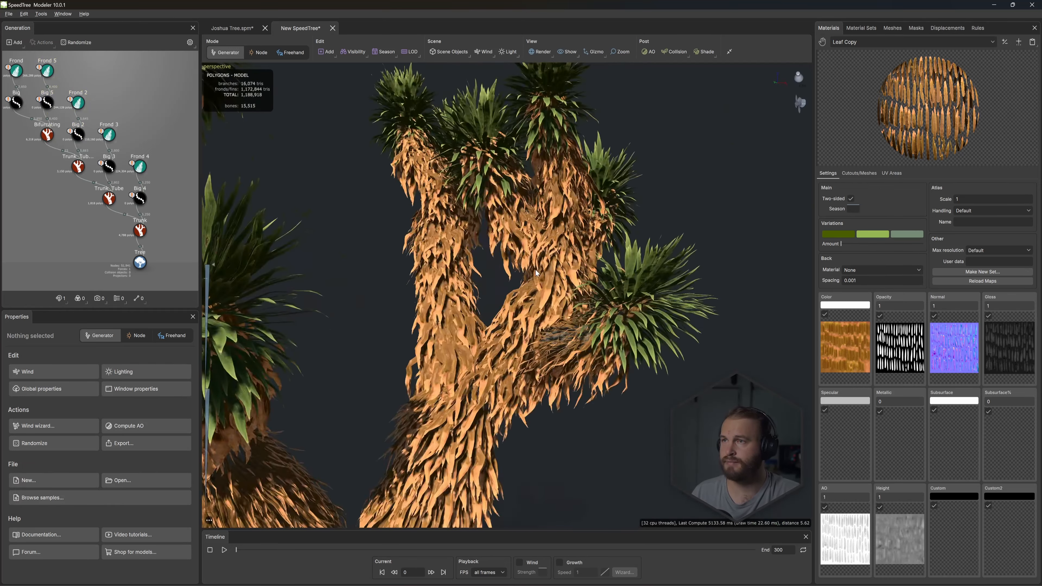
- Set the absolute spine length of the Big 5 generator to 0.12
{"action": "left_click", "coordinate": [47, 102]}
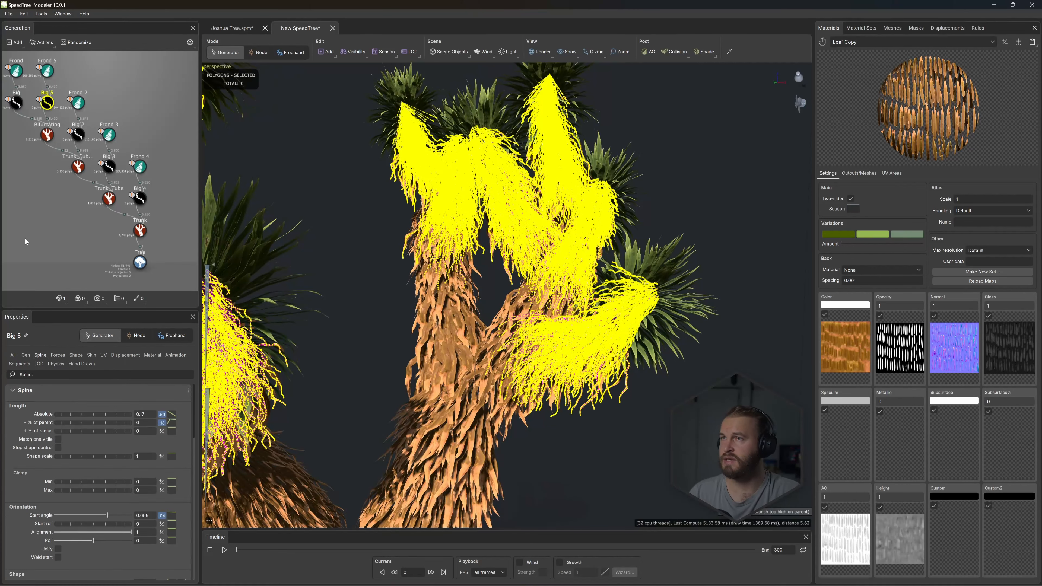
{"action": "left_click", "coordinate": [142, 414]}
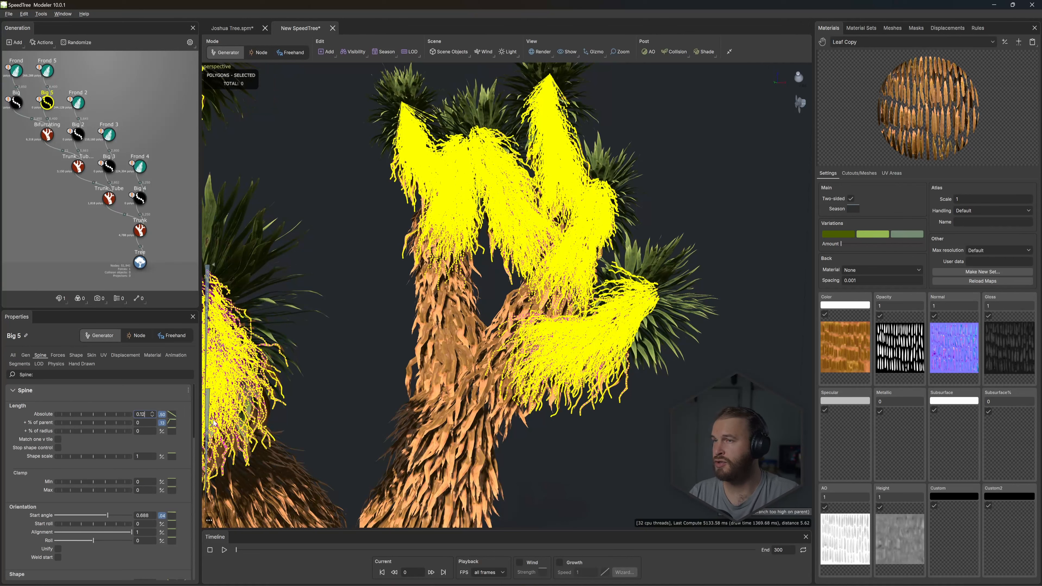
{"action": "key", "text": "Return"}
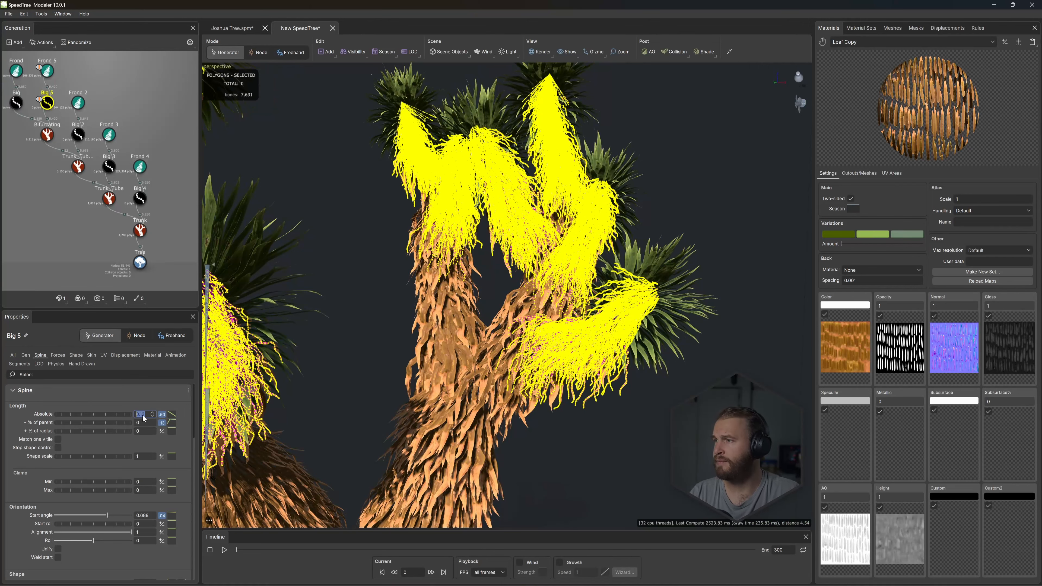
{"action": "key", "text": "Escape"}
- Set the late noise of the Big 5 generator's spine to smooth 0.464 and amount 0.2
{"action": "left_click", "coordinate": [47, 102]}
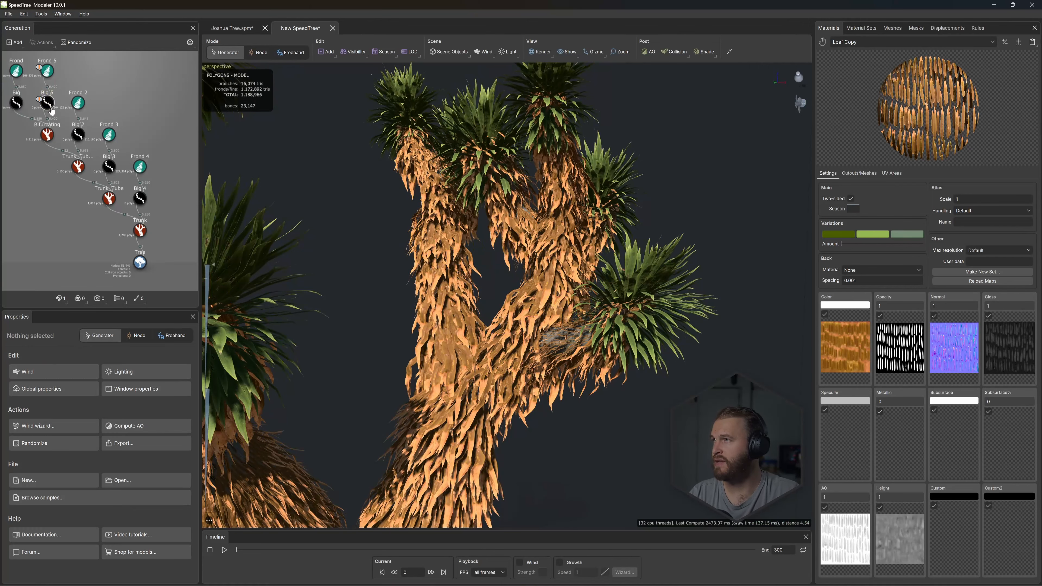
{"action": "scroll", "coordinate": [82, 438], "scroll_direction": "down", "scroll_amount": 10}
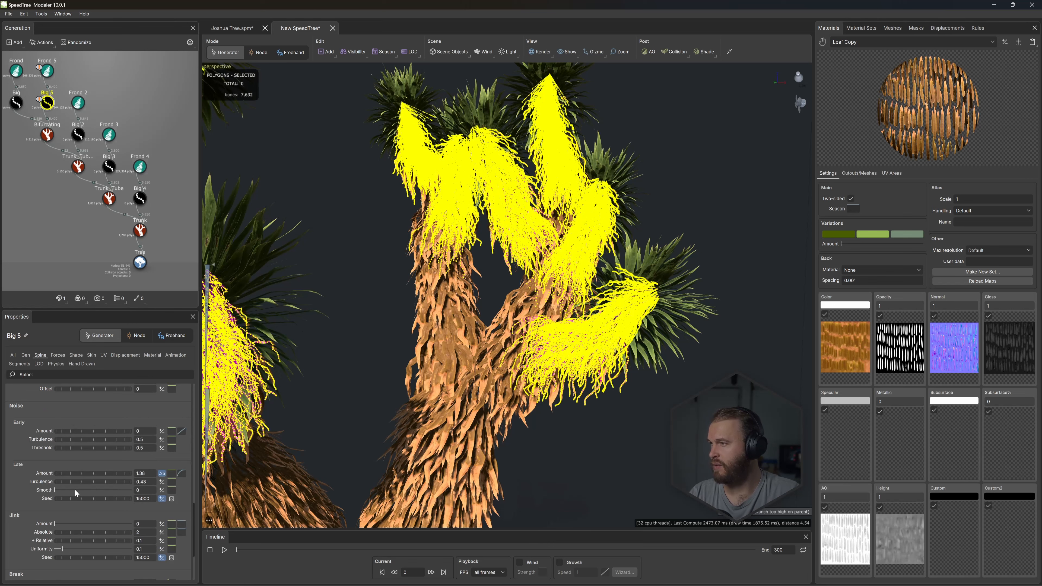
{"action": "left_click_drag", "start_coordinate": [76, 490], "coordinate": [91, 489]}
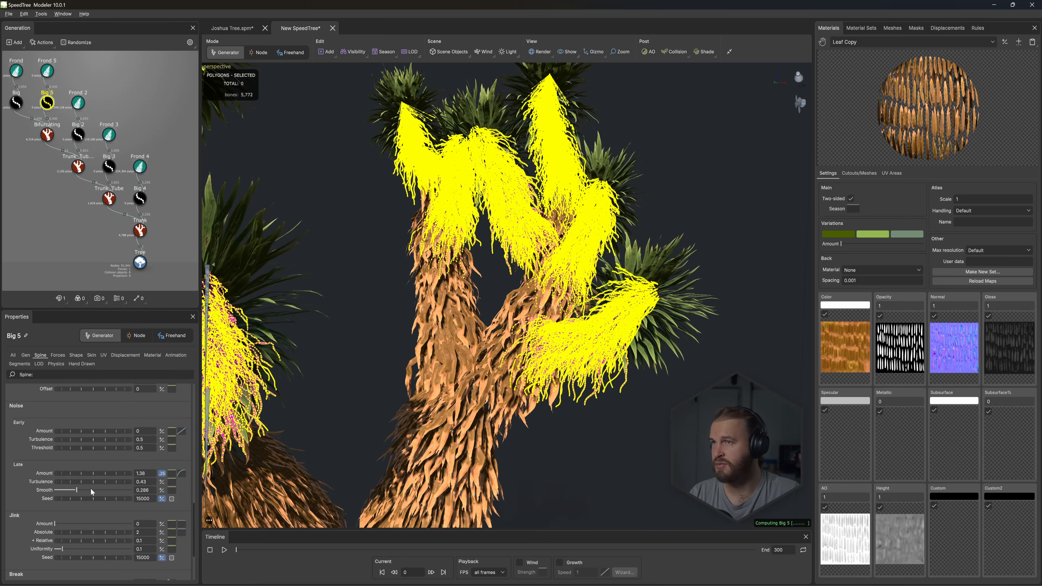
{"action": "double_click", "coordinate": [141, 473]}
{"action": "type", "text": ".5"}
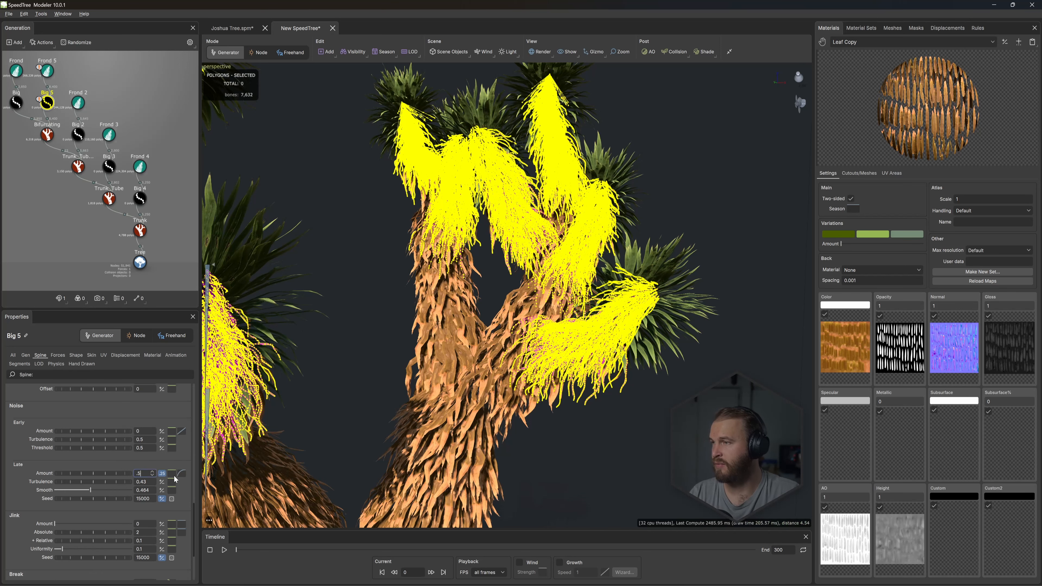
{"action": "key", "text": "Return"}
{"action": "scroll", "coordinate": [351, 275], "scroll_direction": "up", "scroll_amount": 3}
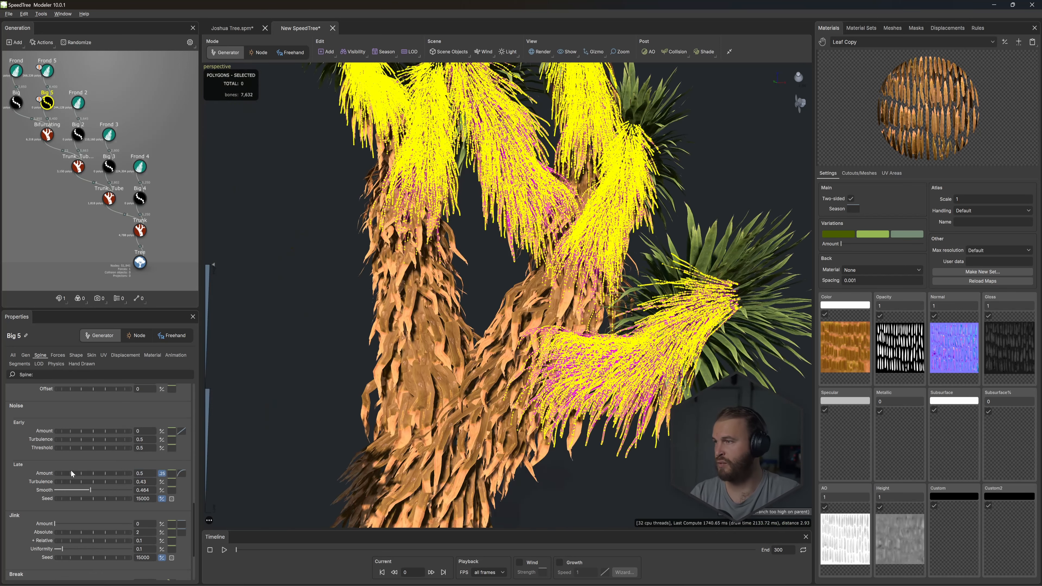
{"action": "type", "text": "."}
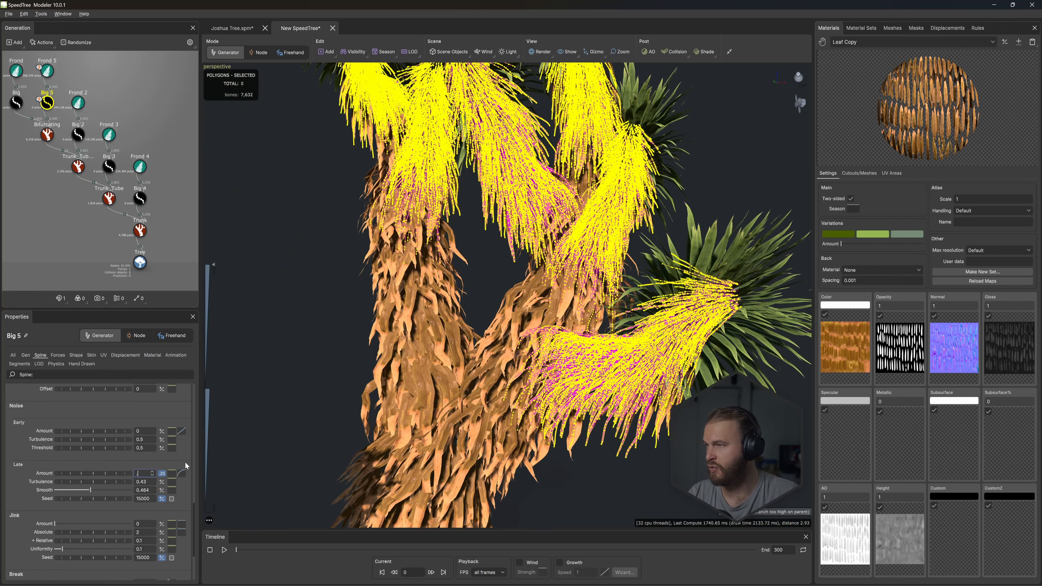
{"action": "type", "text": "2"}
{"action": "key", "text": "Return"}
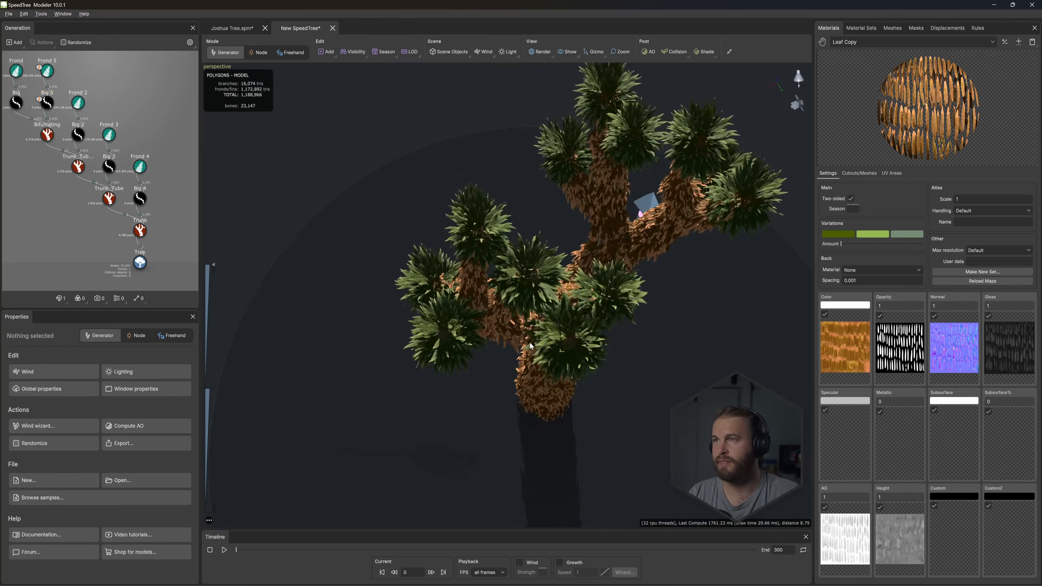
{"action": "left_click_drag", "start_coordinate": [484, 361], "coordinate": [532, 168]}
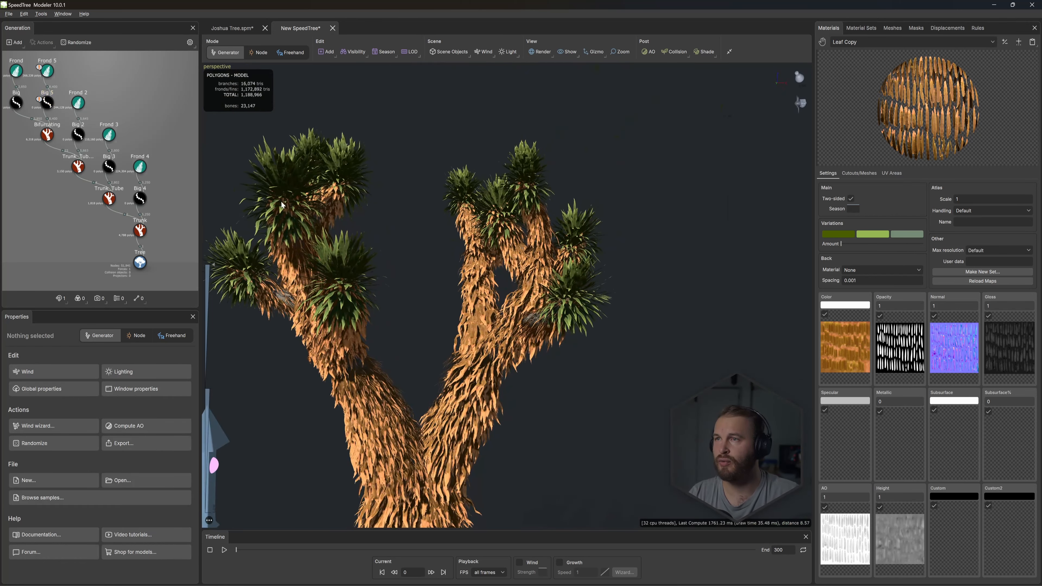
{"action": "left_click", "coordinate": [16, 103]}
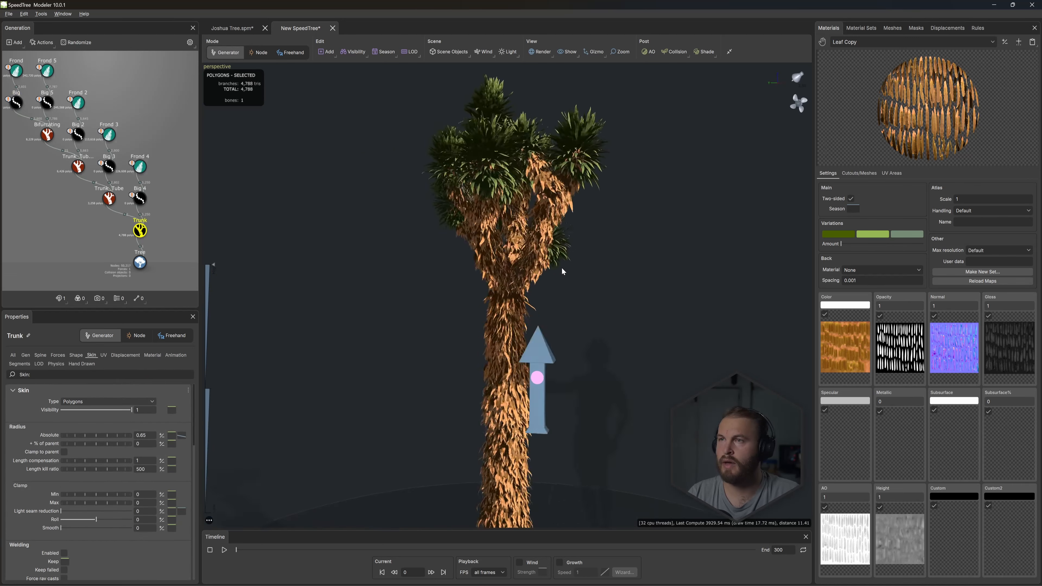
{"action": "left_click_drag", "start_coordinate": [562, 267], "coordinate": [600, 244]}
{"action": "scroll", "coordinate": [601, 287], "scroll_direction": "up", "scroll_amount": 5}
{"action": "mouse_move", "coordinate": [601, 287]}
{"action": "left_mouse_down"}
{"action": "mouse_move", "coordinate": [590, 300]}
{"action": "mouse_move", "coordinate": [609, 294]}
{"action": "left_mouse_up"}
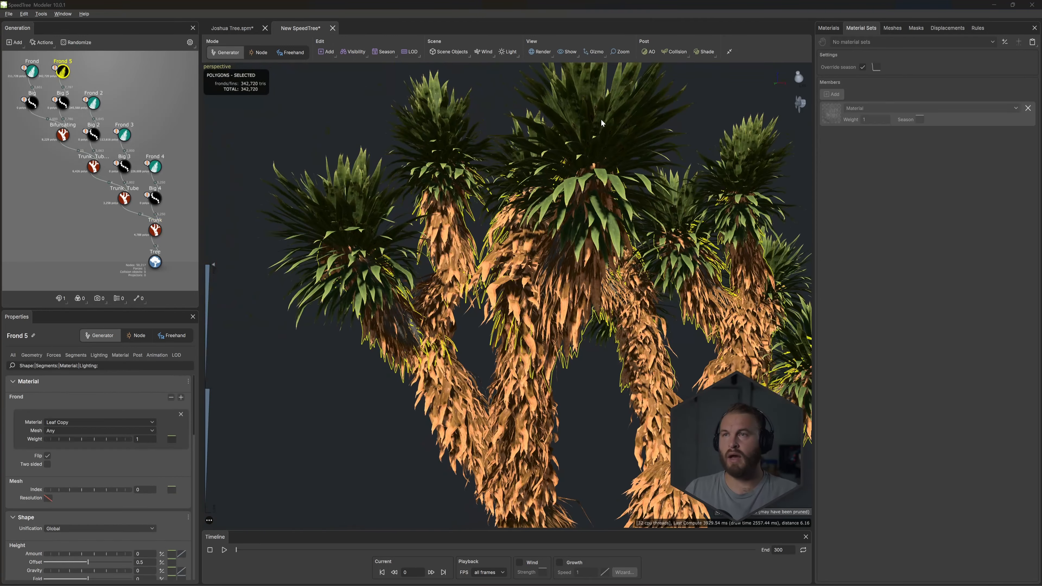
{"action": "left_click_drag", "start_coordinate": [600, 119], "coordinate": [579, 120]}
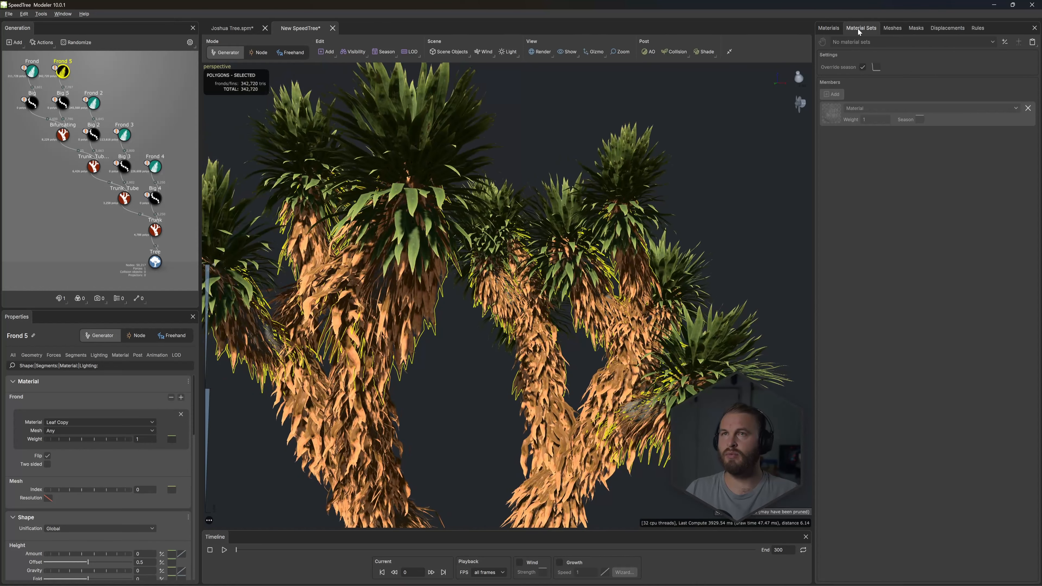
- Create two new material sets named Green and Yellow
{"action": "left_click", "coordinate": [1006, 42]}
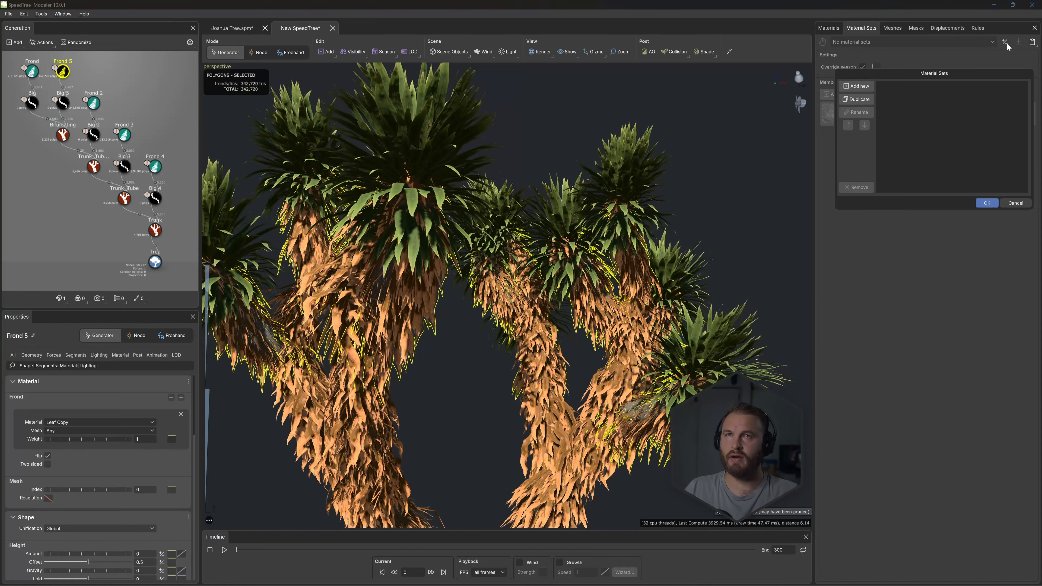
{"action": "left_click", "coordinate": [865, 87]}
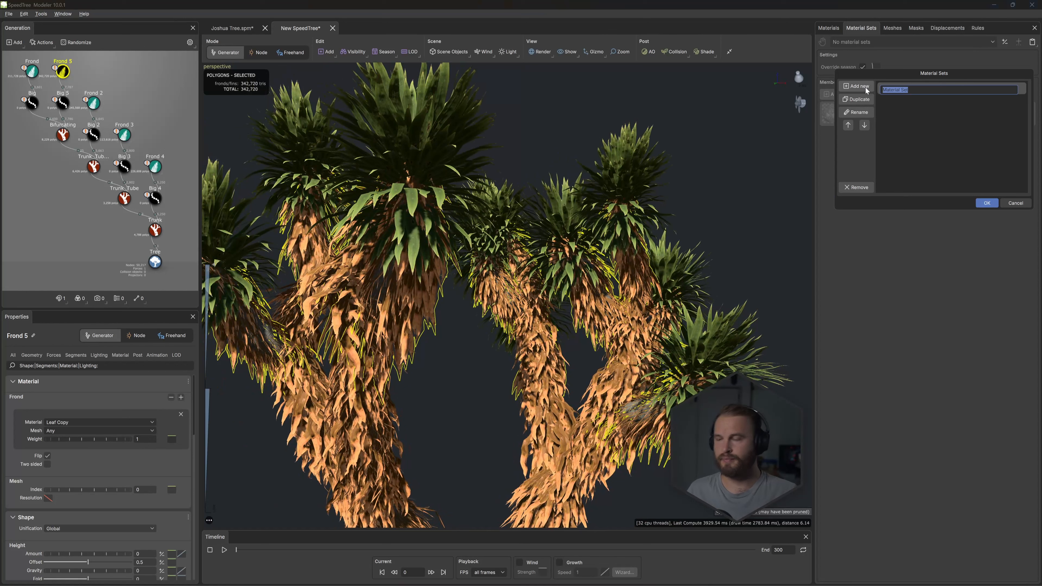
{"action": "type", "text": "Green"}
{"action": "key", "text": "Return"}
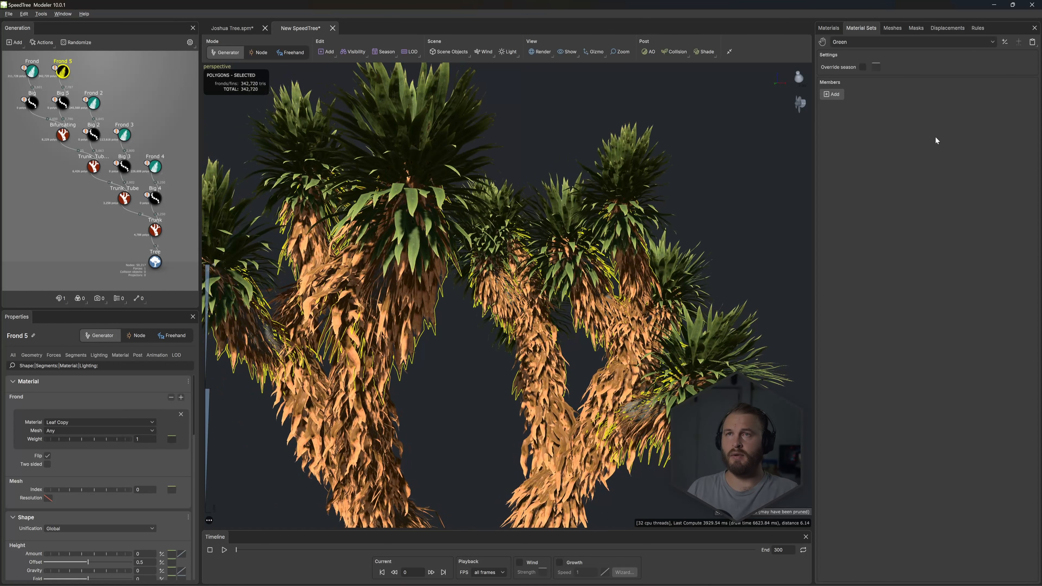
{"action": "left_click", "coordinate": [1004, 41]}
{"action": "left_click", "coordinate": [857, 86]}
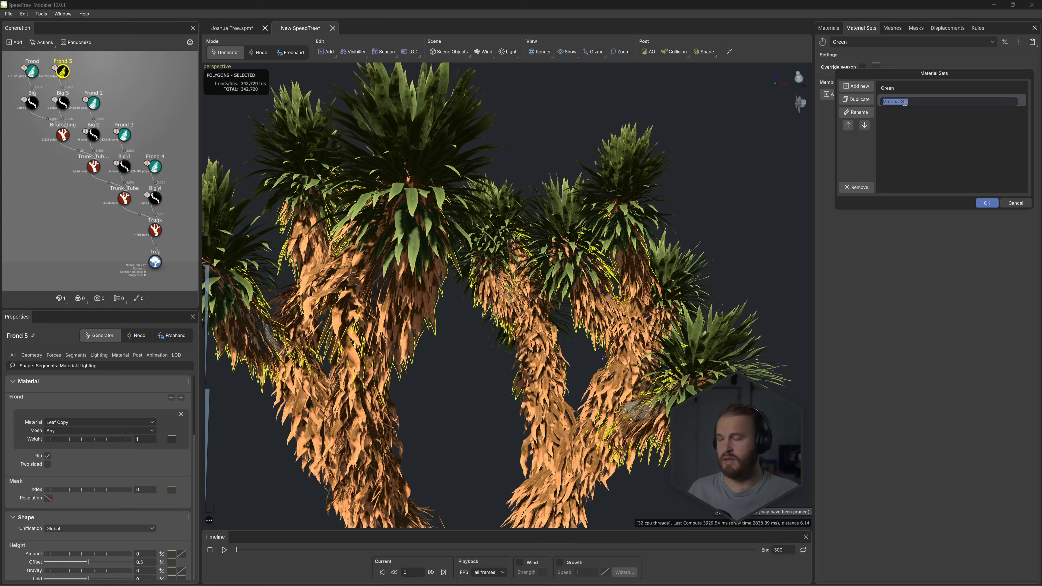
{"action": "type", "text": "Yellow"}
{"action": "key", "text": "Return"}
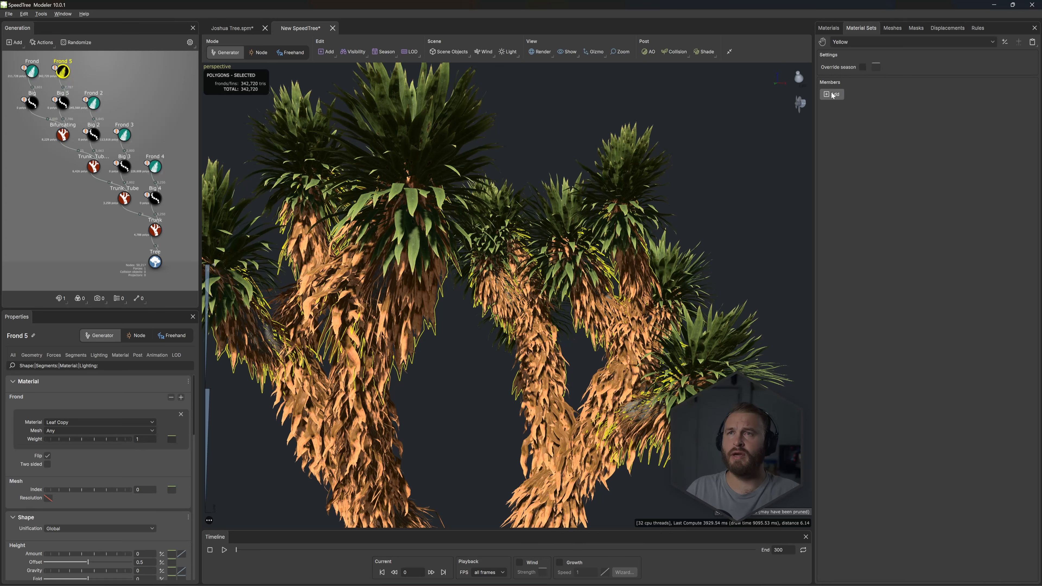
- Add the Leaf Copy material to the Yellow material set and the Leaf material to the Green set
{"action": "left_click", "coordinate": [830, 96]}
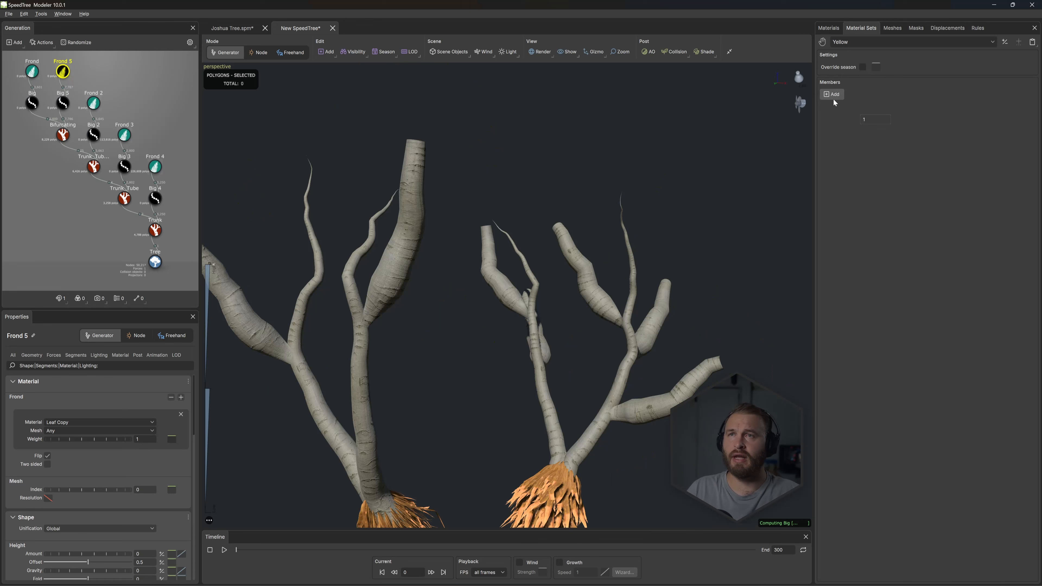
{"action": "left_click", "coordinate": [864, 108]}
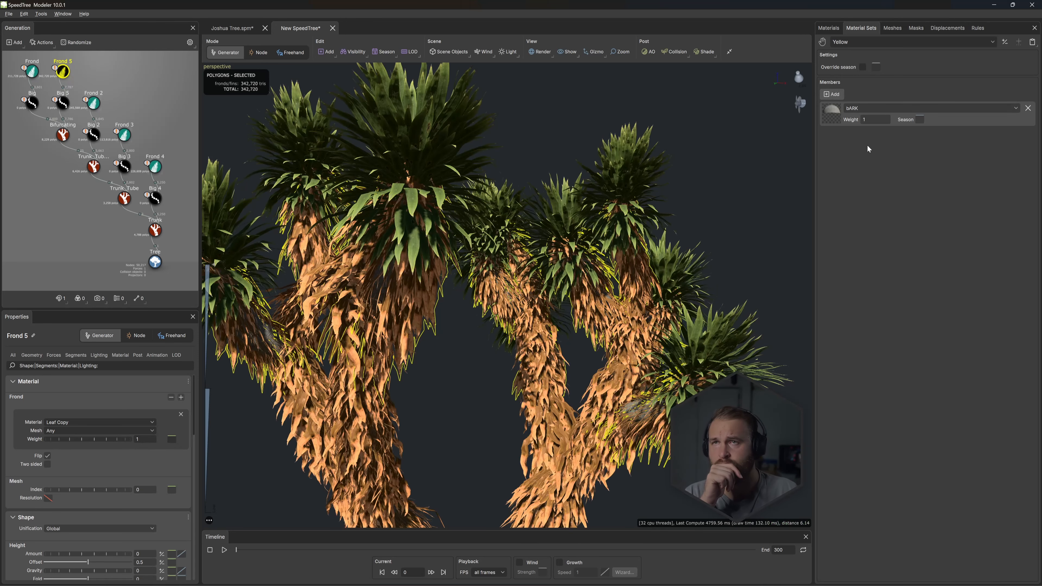
{"action": "left_click", "coordinate": [860, 107]}
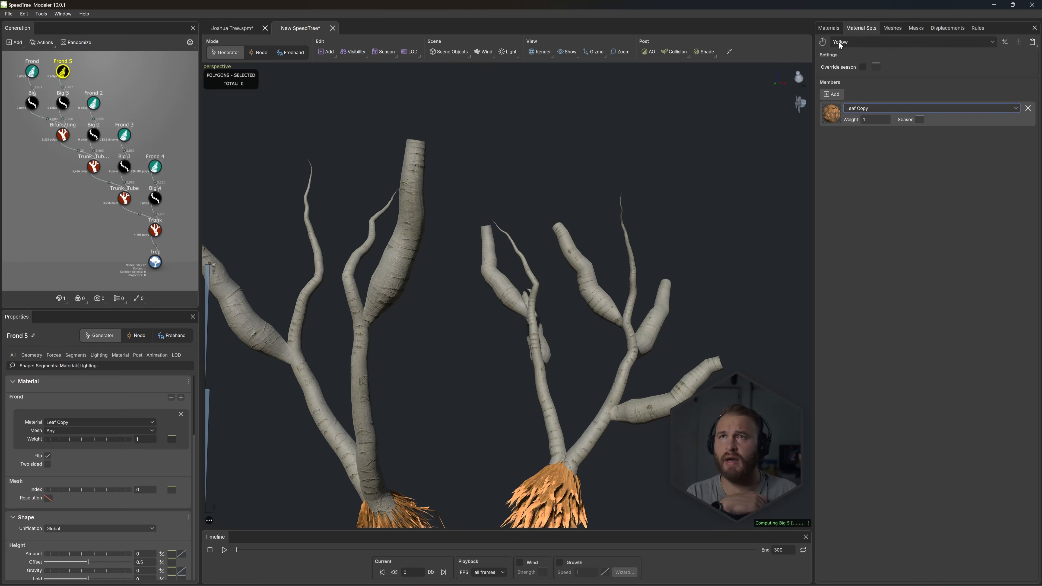
{"action": "left_click", "coordinate": [838, 41]}
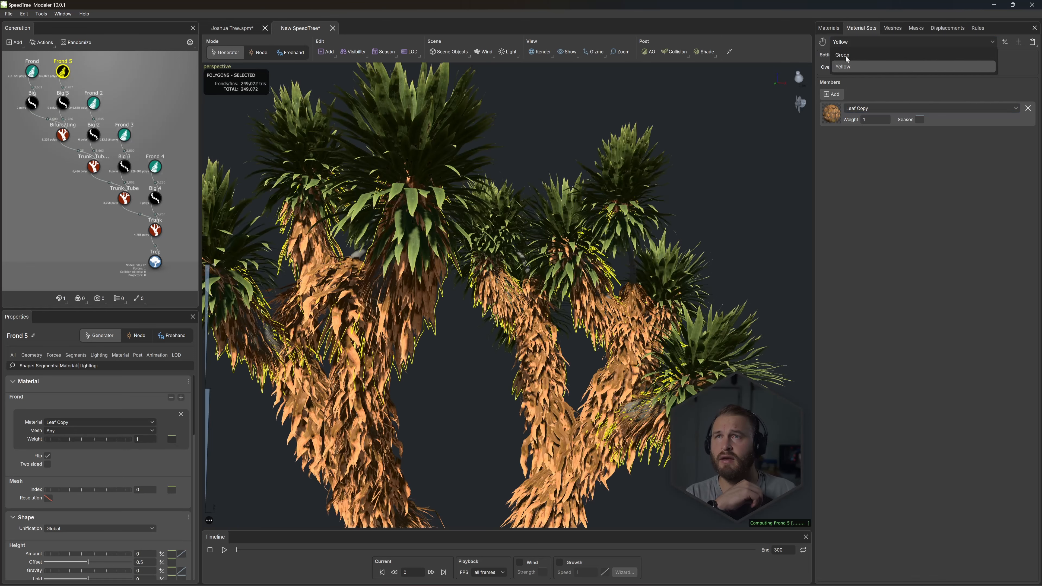
{"action": "left_click", "coordinate": [845, 55]}
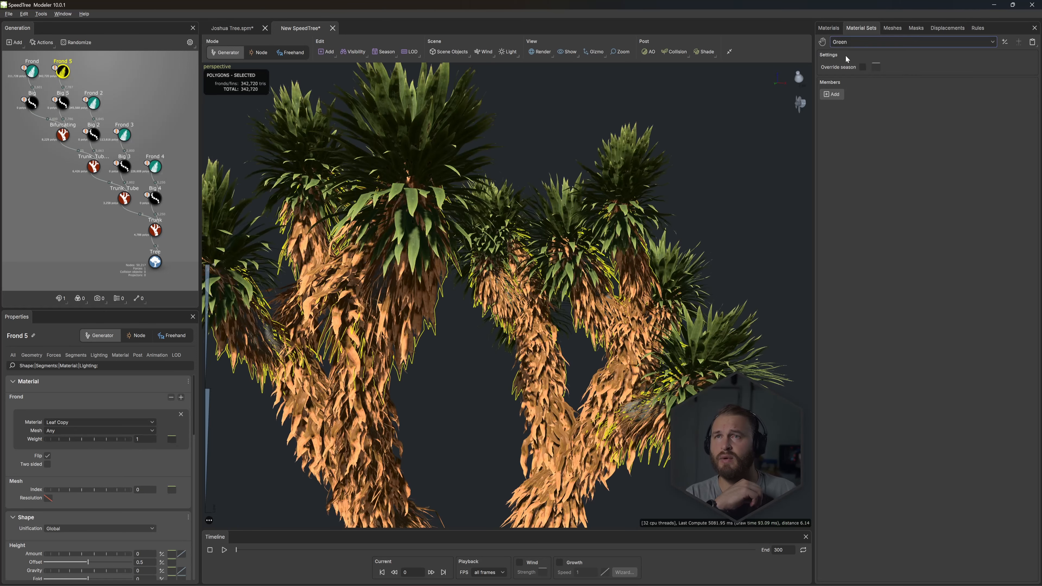
{"action": "left_click", "coordinate": [838, 94]}
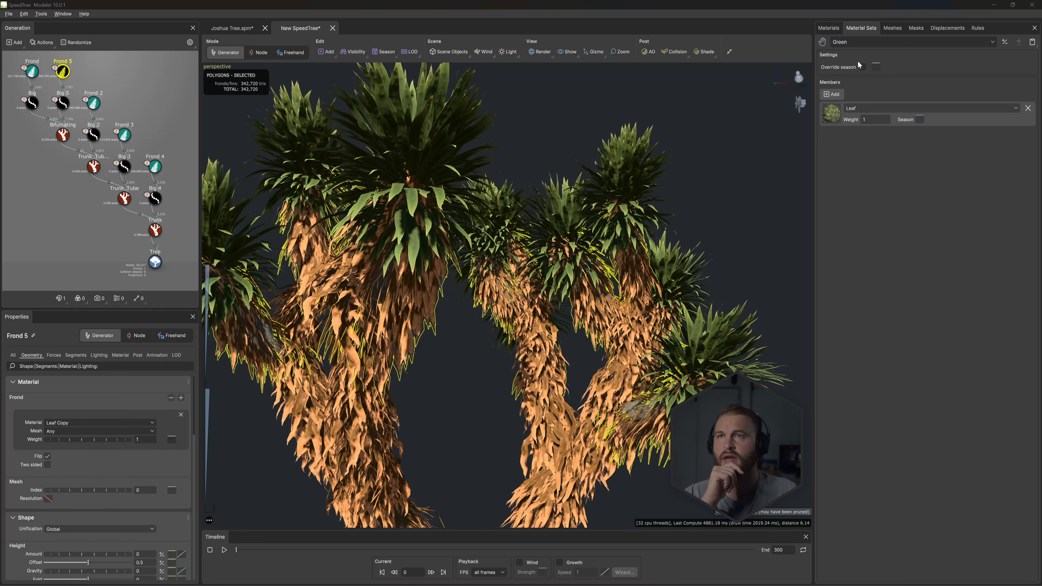
- Enable season override on the Green material set and apply the Season - spring preset to its season curve
{"action": "left_click", "coordinate": [863, 67]}
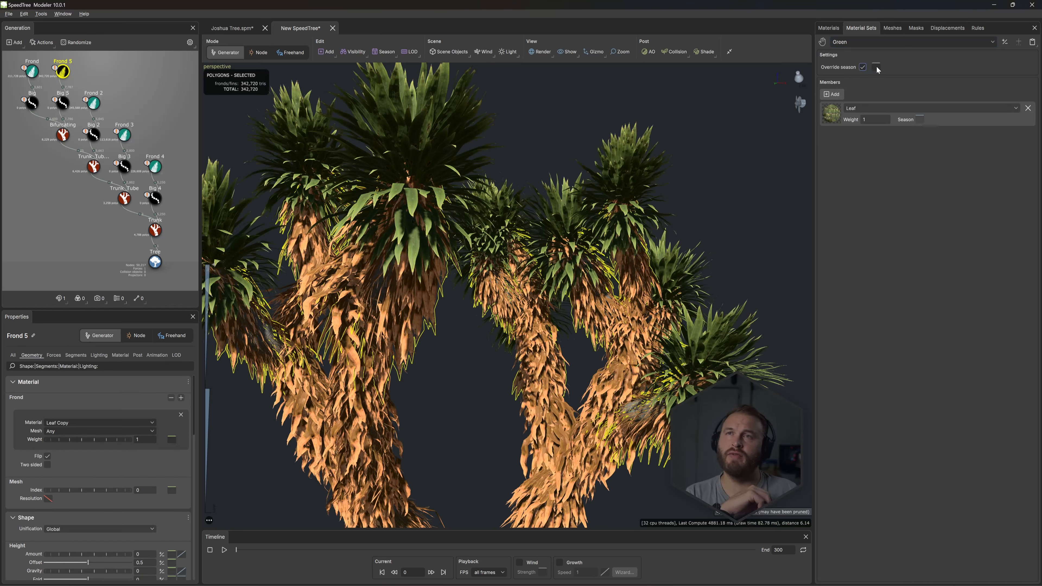
{"action": "left_click", "coordinate": [877, 68]}
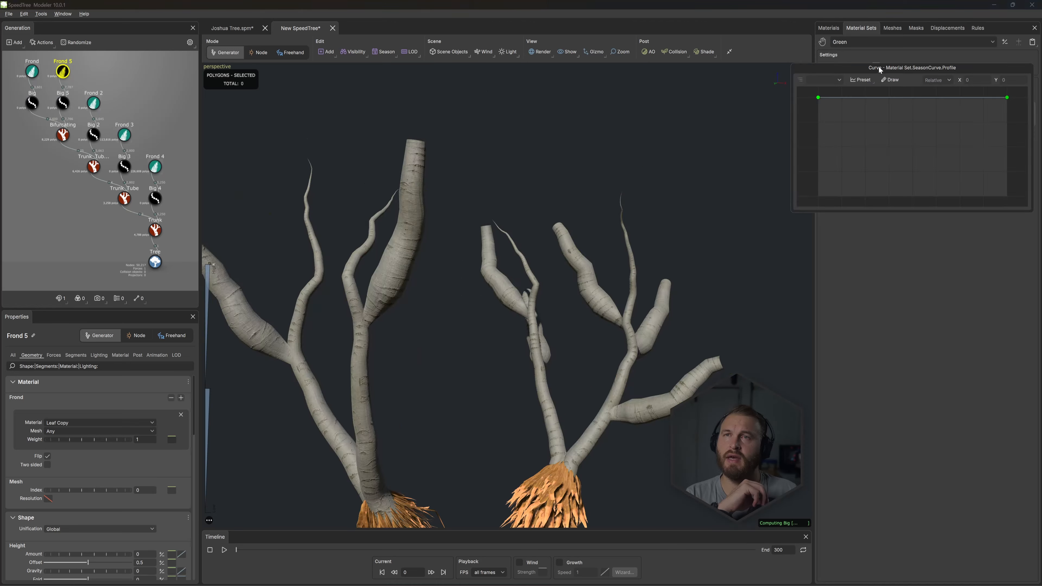
{"action": "left_click", "coordinate": [868, 79]}
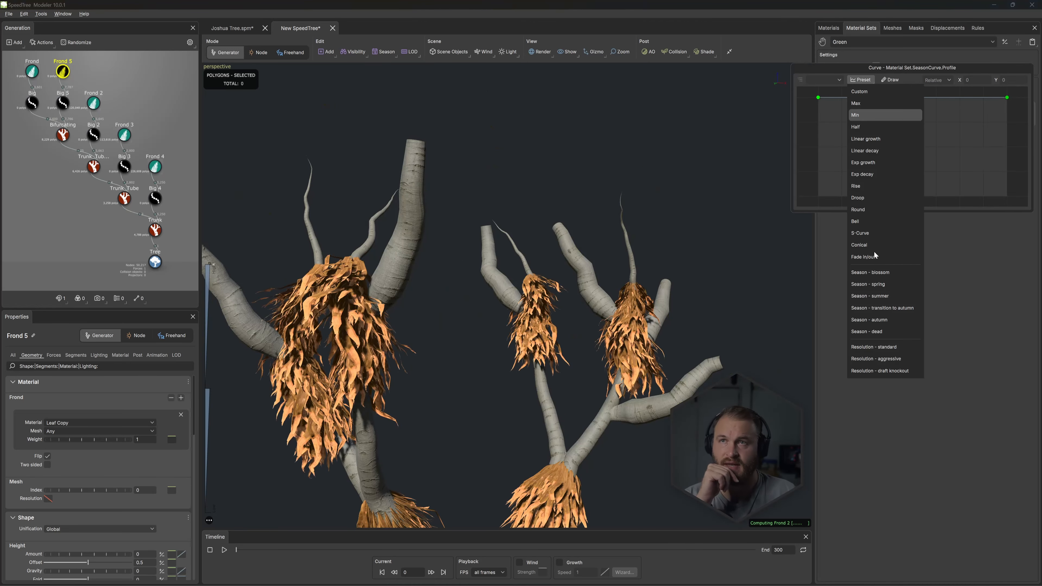
{"action": "left_click", "coordinate": [881, 284]}
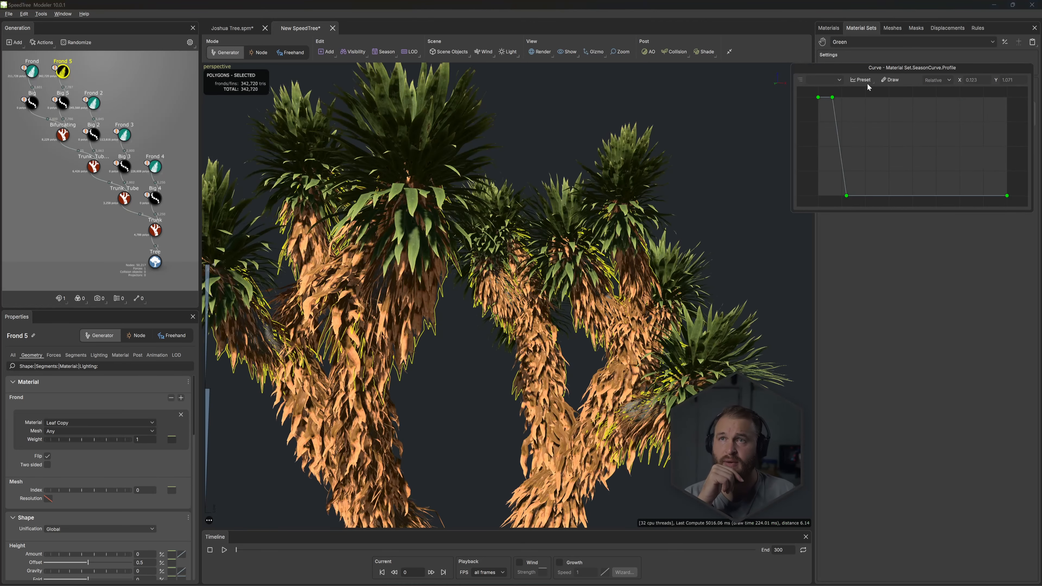
- Enable season override on the Yellow material set and apply the Season - summer preset to its season curve
{"action": "left_click", "coordinate": [861, 41]}
{"action": "left_click", "coordinate": [854, 68]}
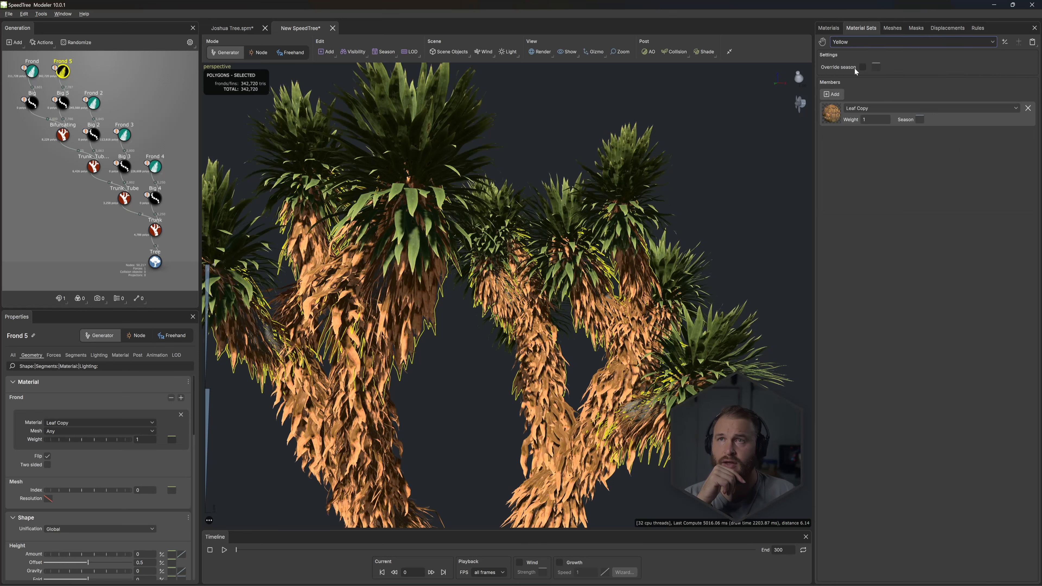
{"action": "left_click", "coordinate": [874, 67]}
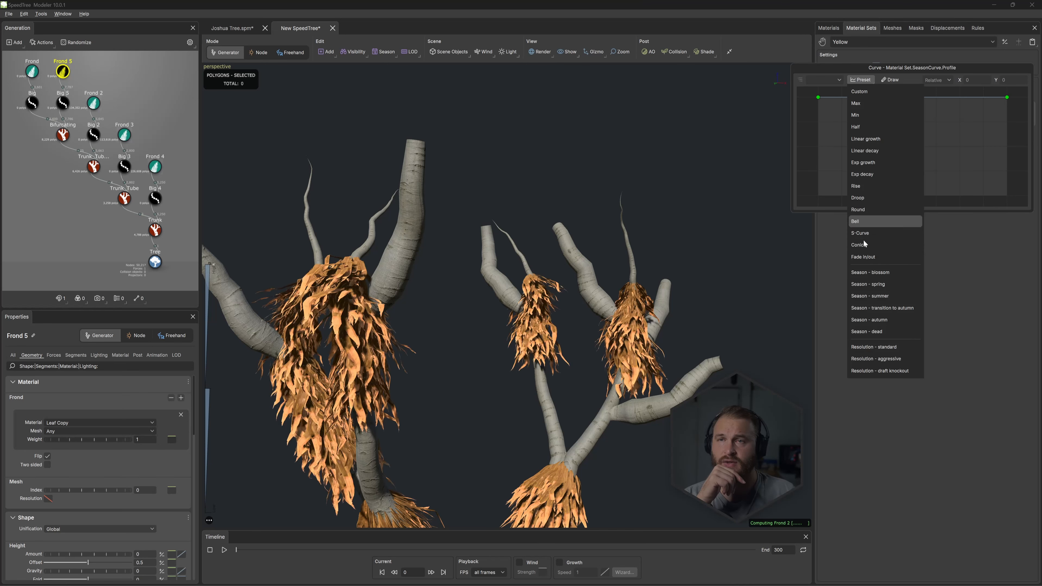
{"action": "left_click", "coordinate": [876, 295]}
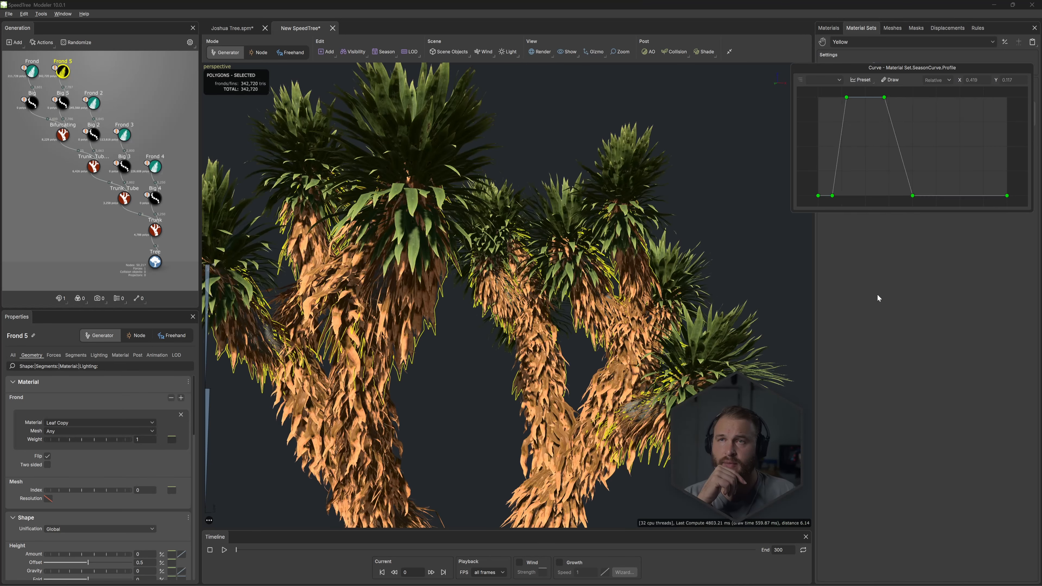
{"action": "left_click", "coordinate": [874, 274]}
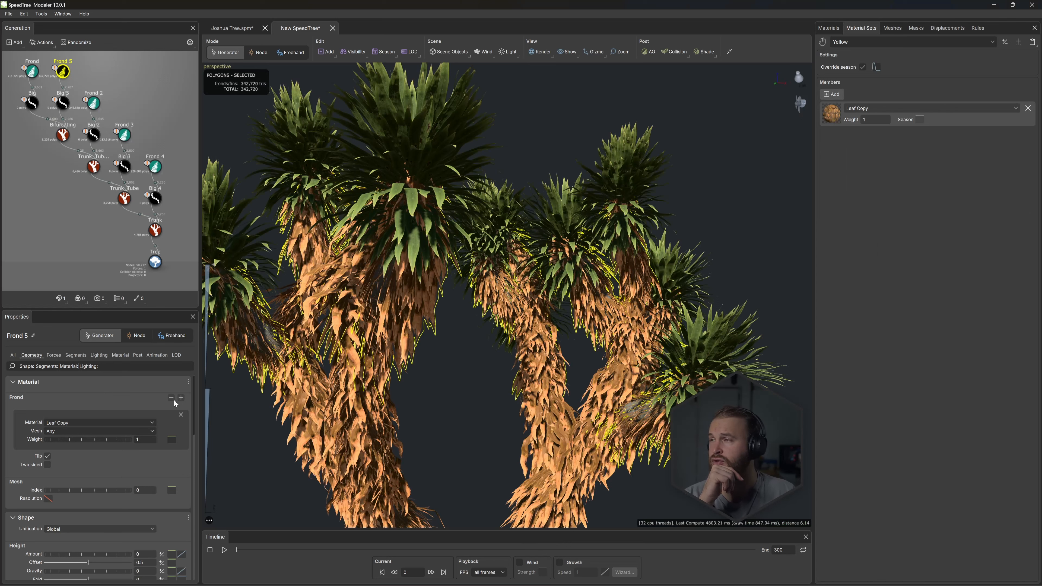
- Add a second material slot to the Frond 5 generator, assigning the Green set to the first slot and Yellow to the second
{"action": "left_click", "coordinate": [181, 398]}
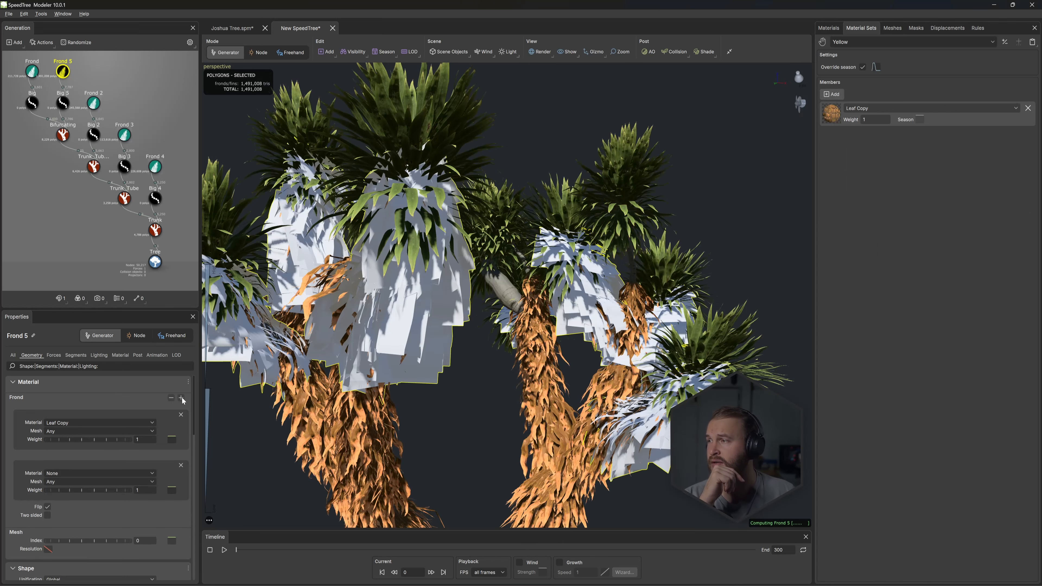
{"action": "left_click", "coordinate": [840, 42]}
{"action": "left_click", "coordinate": [840, 50]}
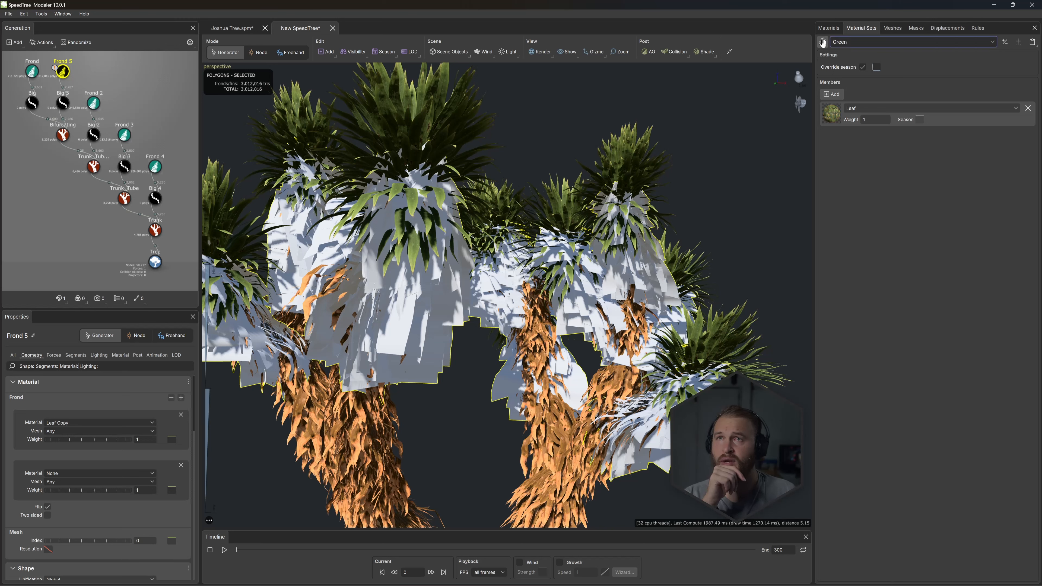
{"action": "left_click", "coordinate": [105, 421]}
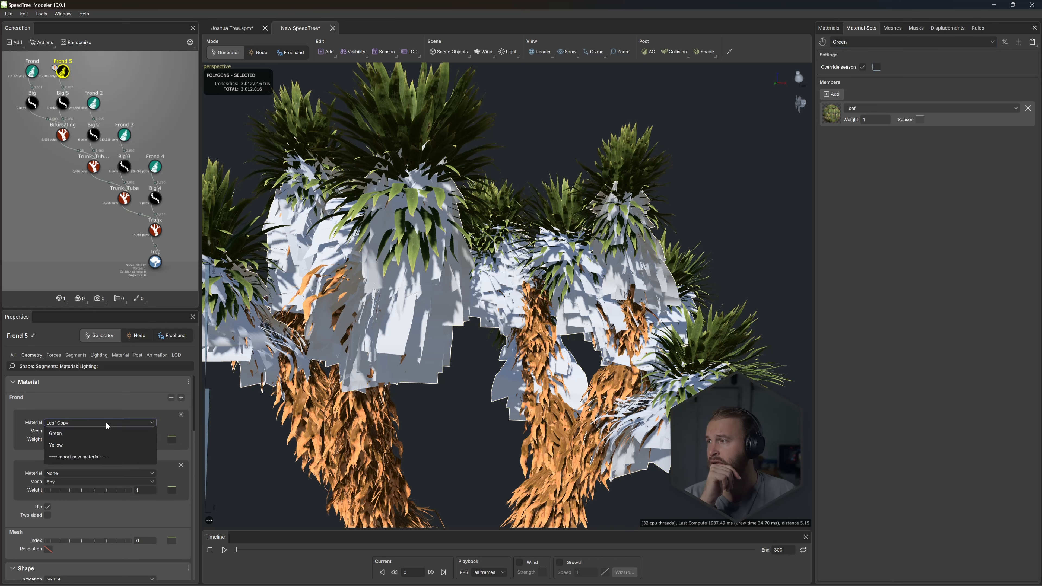
{"action": "key", "text": "Escape"}
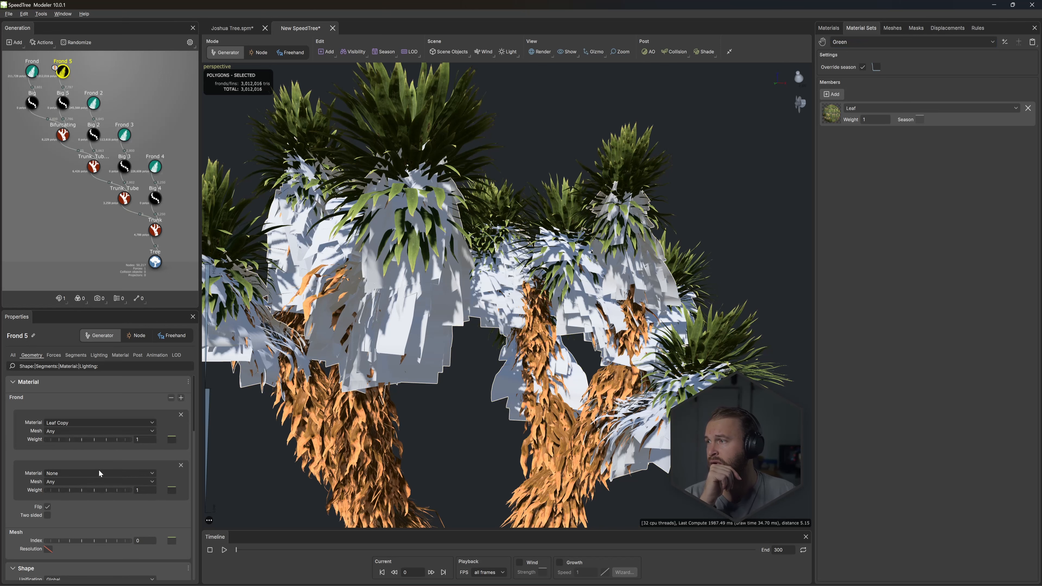
{"action": "left_click", "coordinate": [95, 472]}
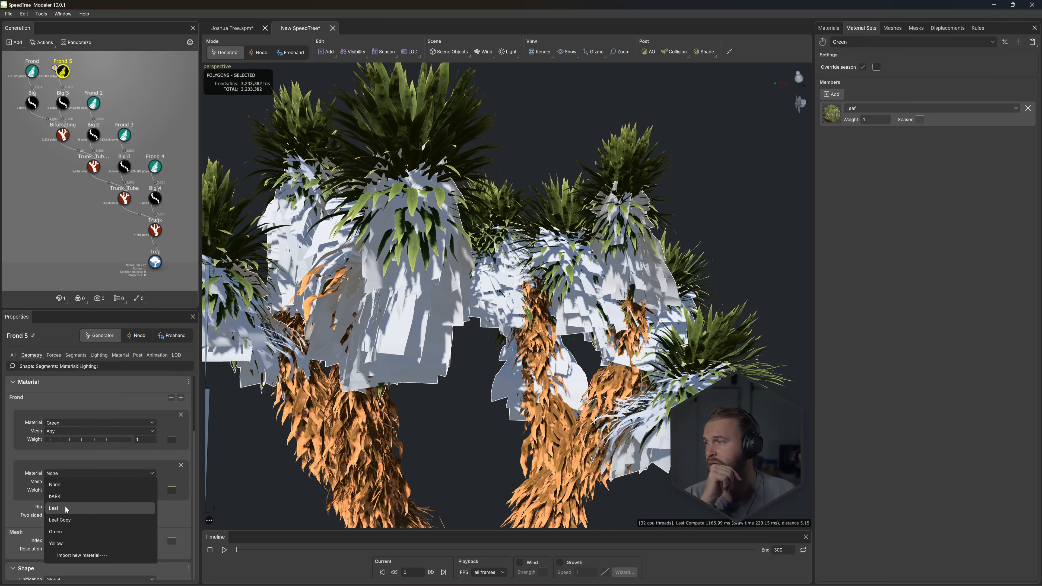
{"action": "left_click", "coordinate": [57, 544]}
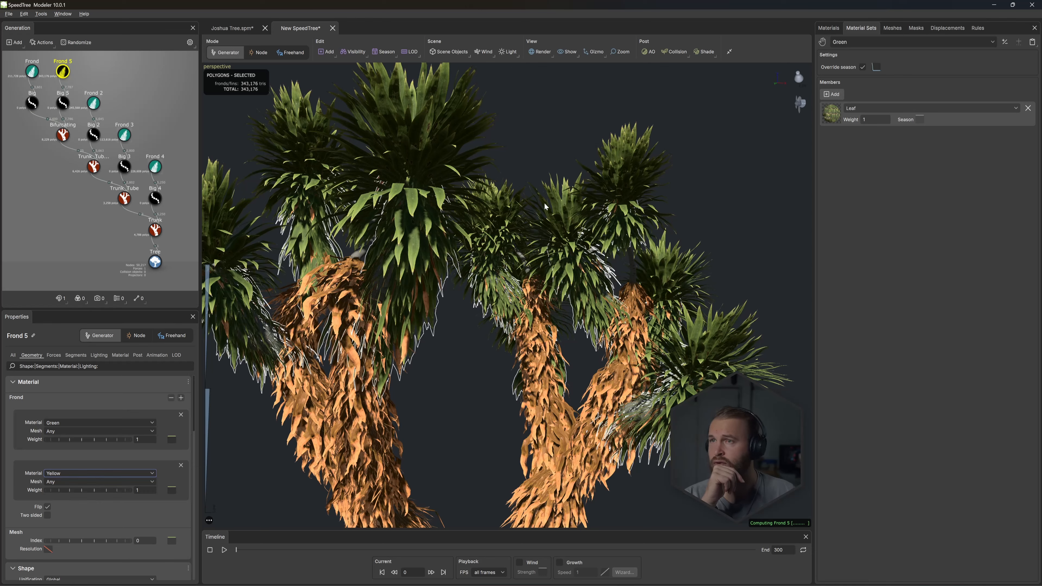
- Examine the mix of green and dead fronds around the branch ends, checking the Big 5 generator's spines
{"action": "left_click", "coordinate": [474, 388]}
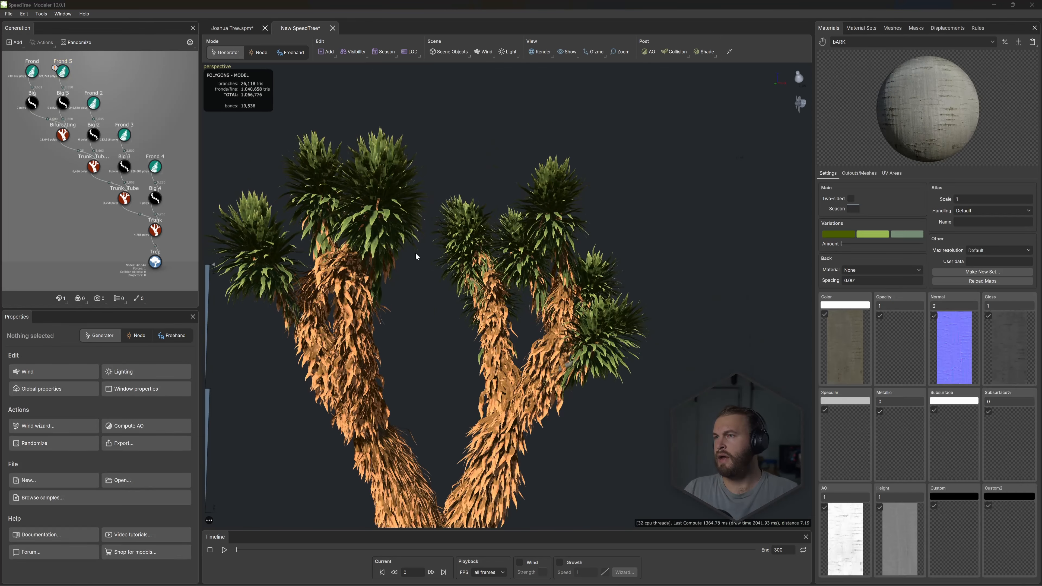
{"action": "left_click_drag", "start_coordinate": [415, 253], "coordinate": [584, 200]}
{"action": "scroll", "coordinate": [615, 184], "scroll_direction": "up", "scroll_amount": 3}
{"action": "middle_click_drag", "start_coordinate": [578, 119], "coordinate": [547, 210]}
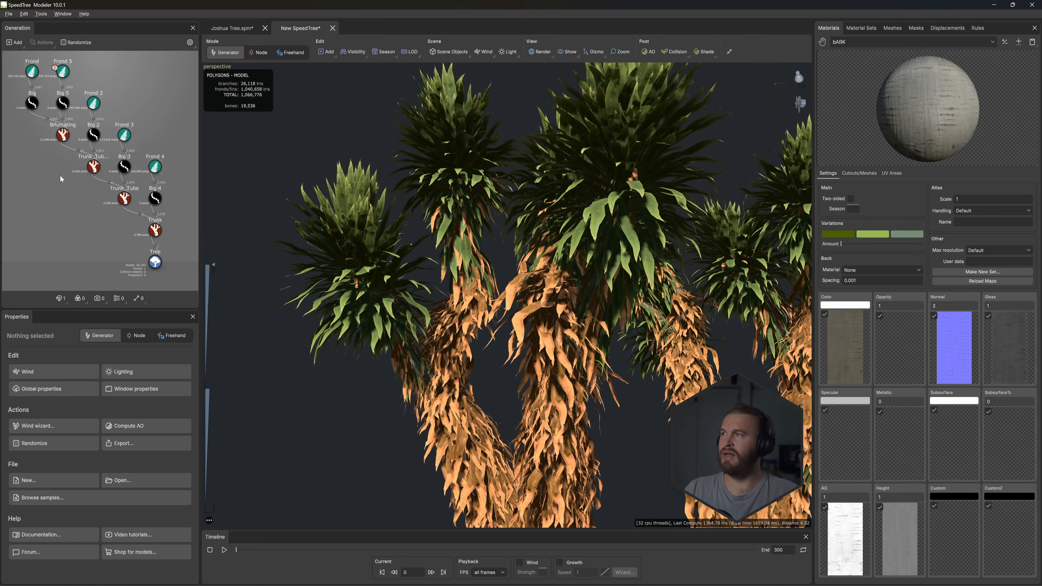
{"action": "left_click", "coordinate": [64, 82]}
{"action": "left_click", "coordinate": [63, 102]}
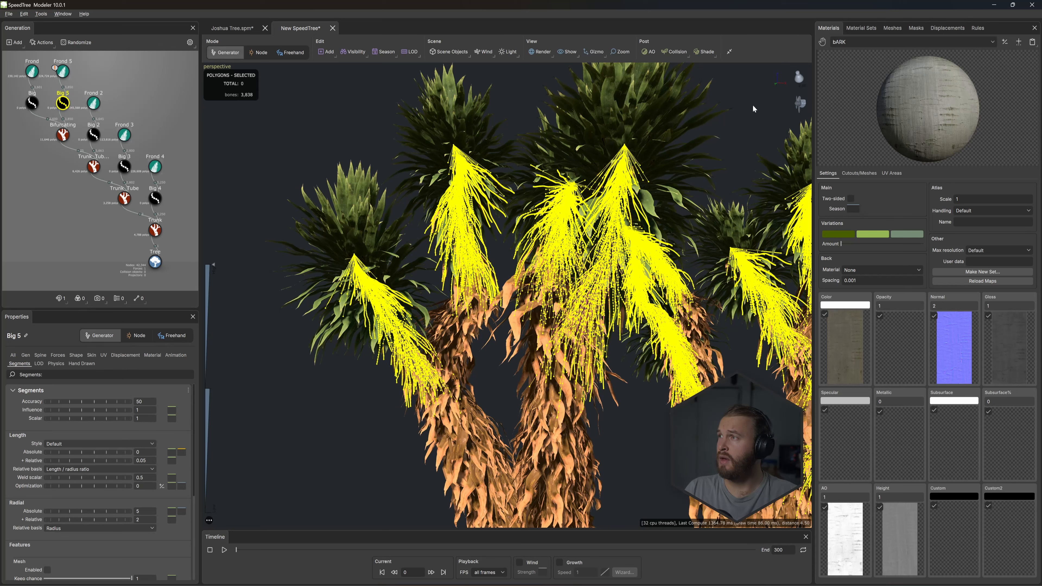
- Review the member materials and season override settings of the Green and Yellow material sets
{"action": "left_click", "coordinate": [861, 27]}
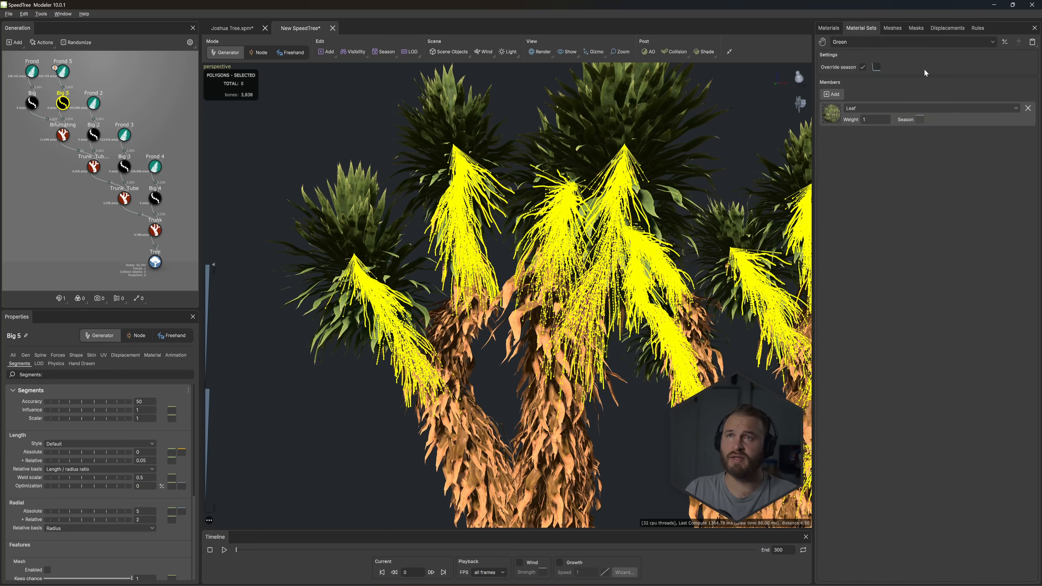
{"action": "left_click", "coordinate": [995, 44]}
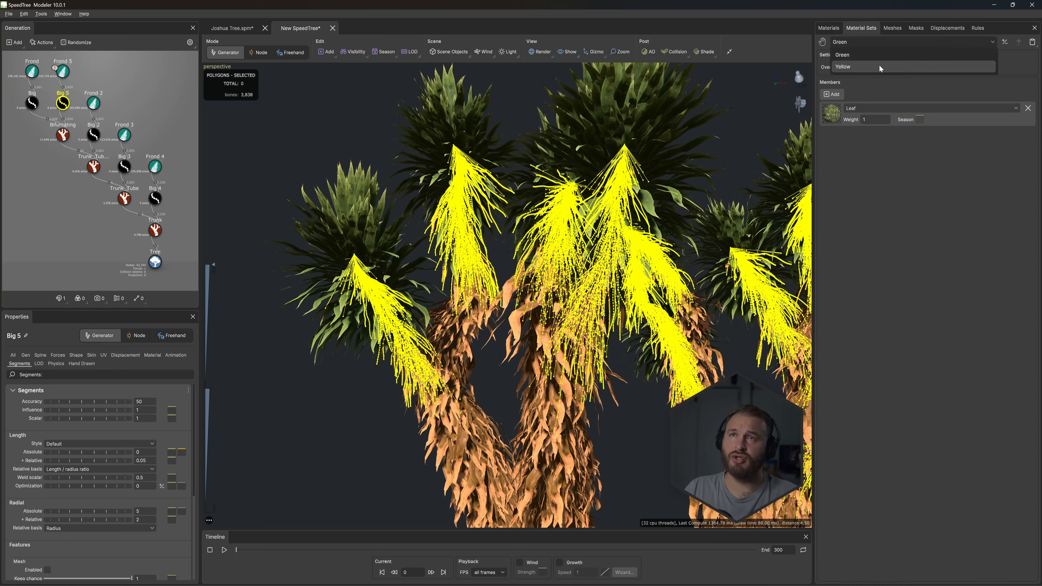
{"action": "left_click", "coordinate": [843, 57]}
{"action": "left_click", "coordinate": [859, 108]}
{"action": "left_click", "coordinate": [861, 238]}
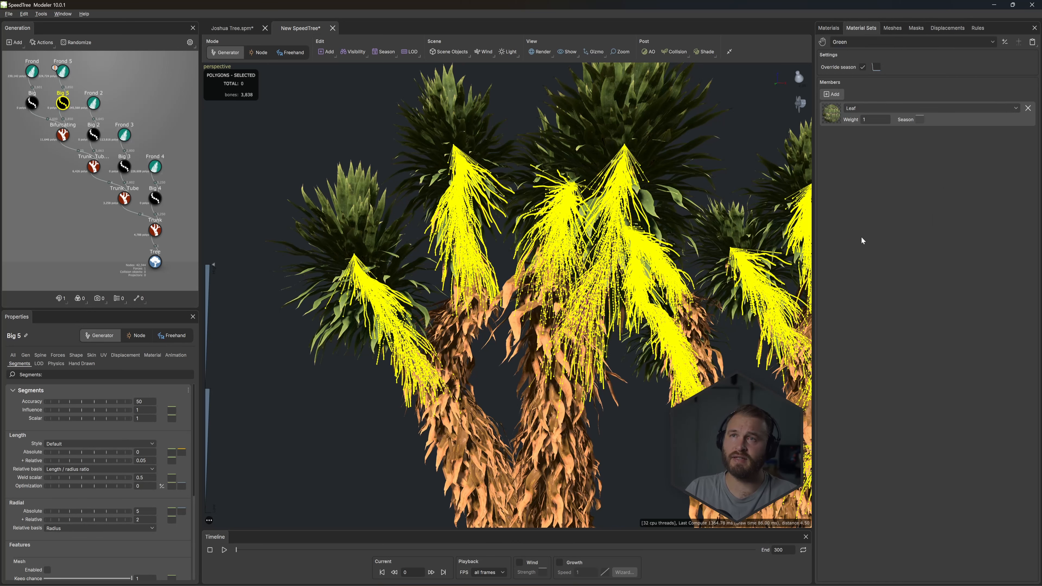
{"action": "left_click", "coordinate": [851, 43]}
{"action": "left_click", "coordinate": [855, 68]}
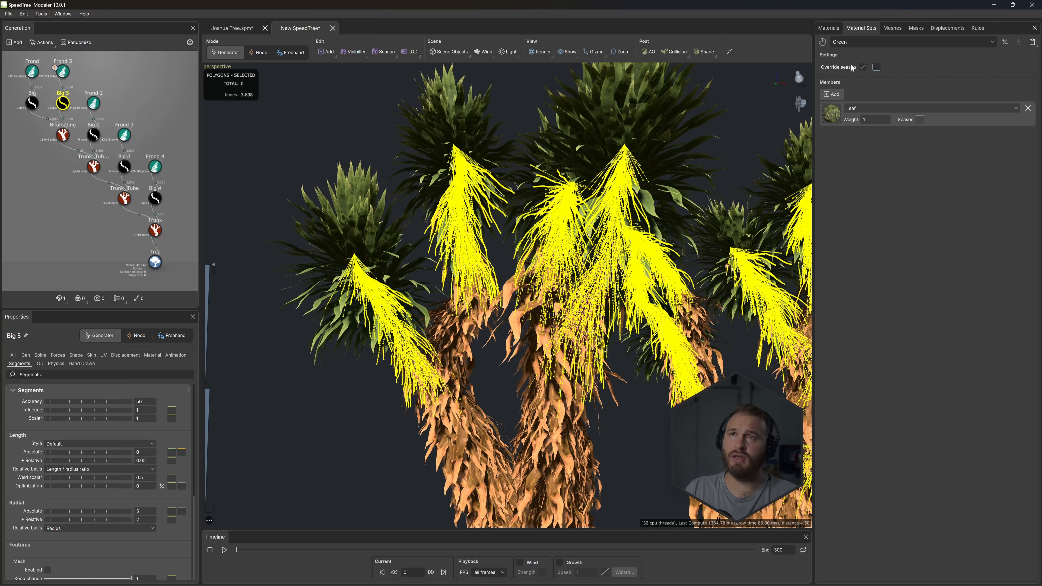
{"action": "left_click", "coordinate": [857, 109]}
{"action": "left_click", "coordinate": [866, 202]}
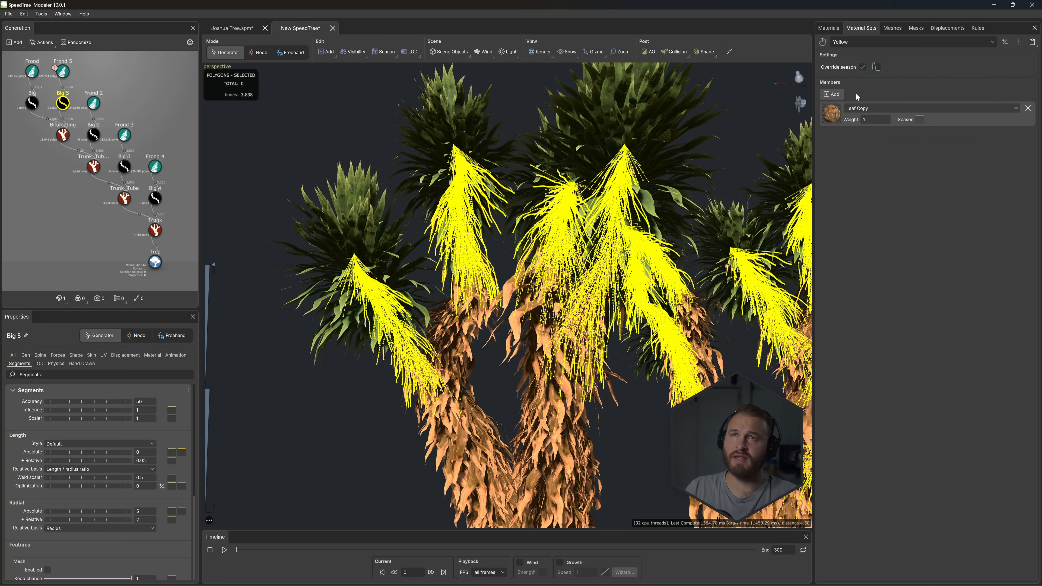
{"action": "left_click", "coordinate": [841, 42]}
{"action": "left_click", "coordinate": [853, 61]}
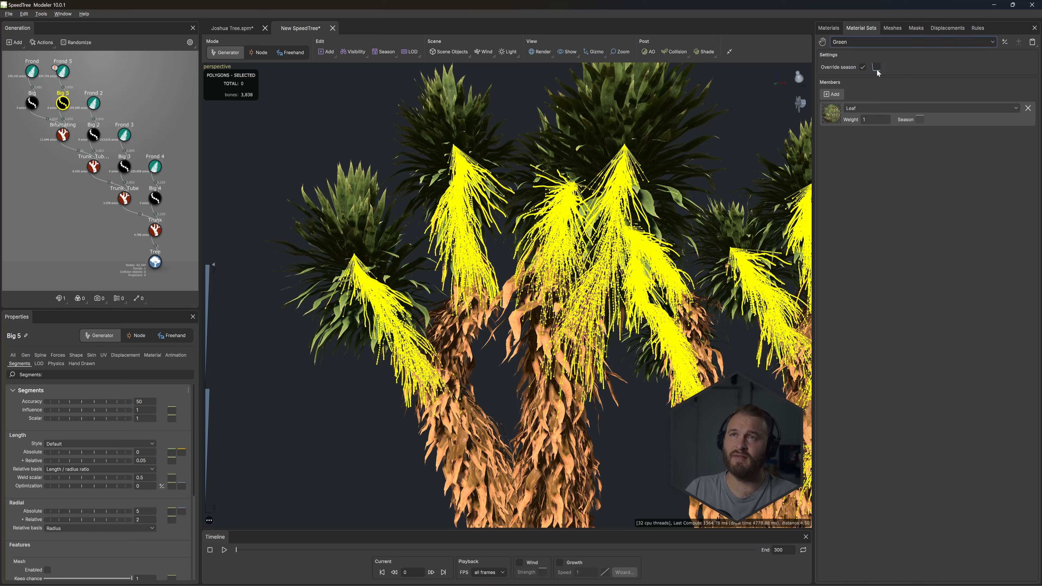
{"action": "left_click", "coordinate": [864, 42]}
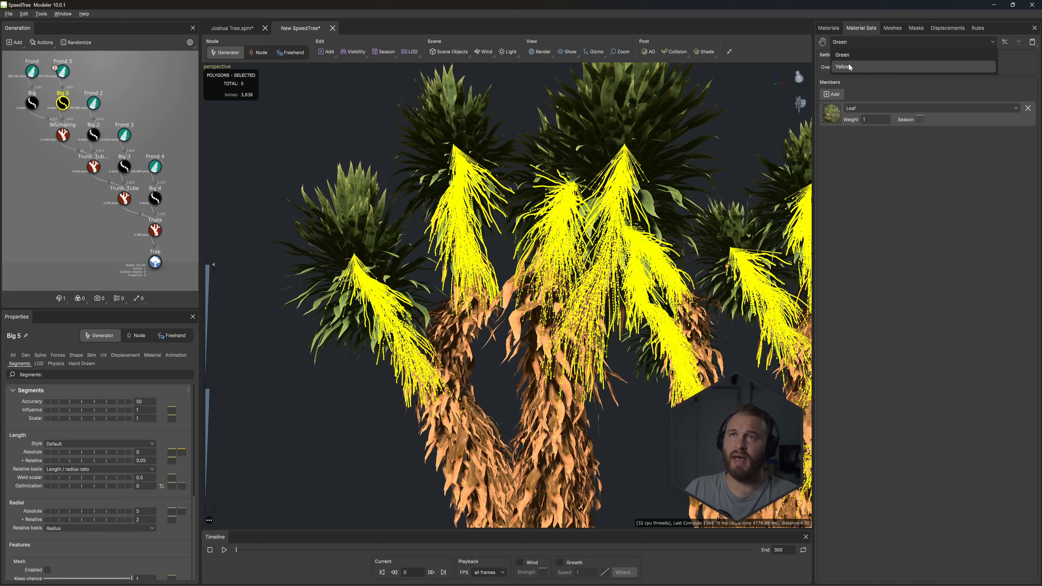
{"action": "left_click", "coordinate": [849, 67]}
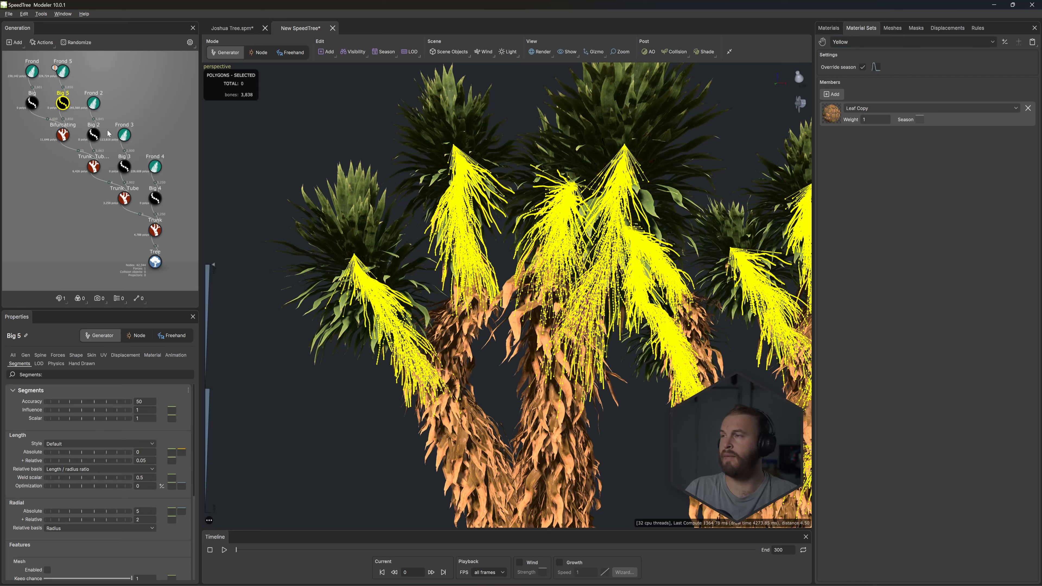
- Set the Bifurcating generator's season descendant offset to 0.052
{"action": "left_click", "coordinate": [63, 71]}
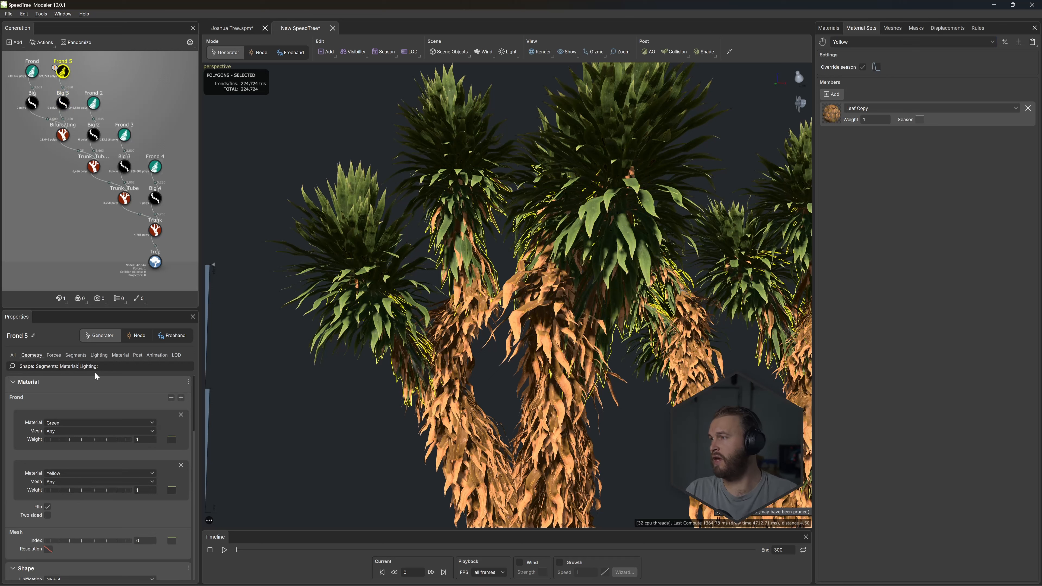
{"action": "left_click", "coordinate": [120, 355]}
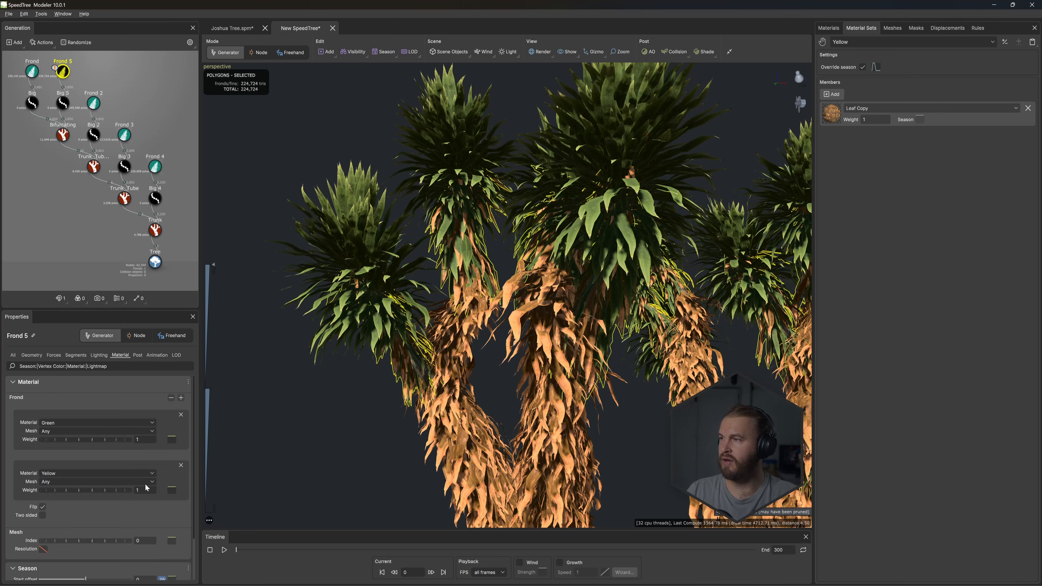
{"action": "scroll", "coordinate": [150, 444], "scroll_direction": "down", "scroll_amount": 2}
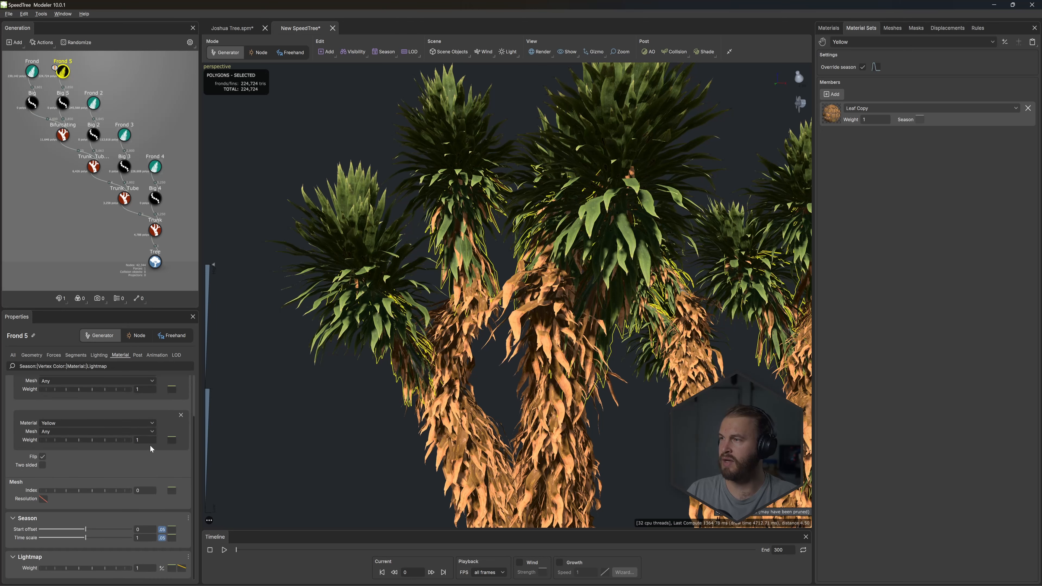
{"action": "left_click", "coordinate": [64, 138]}
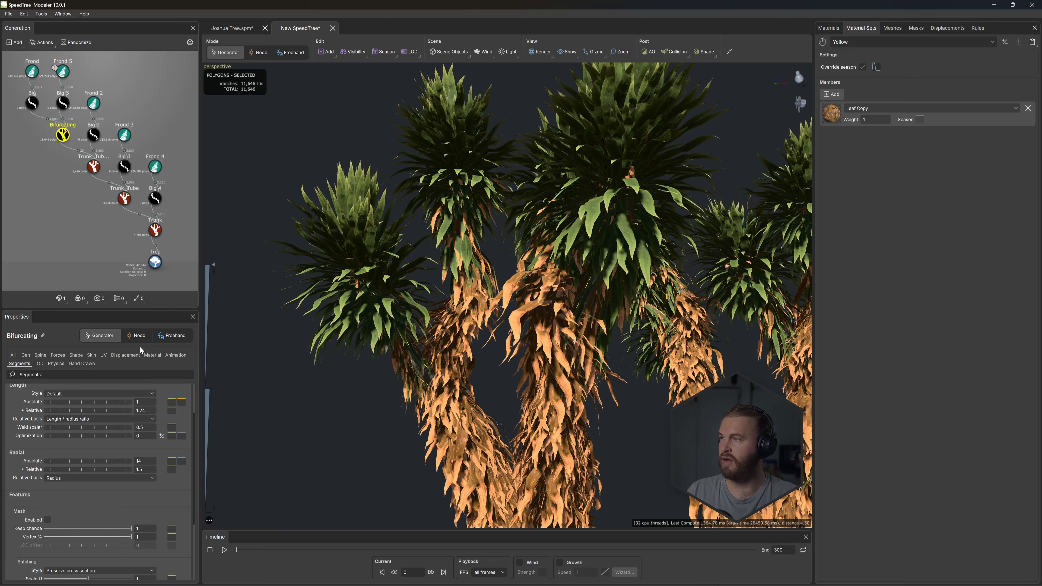
{"action": "left_click", "coordinate": [148, 355]}
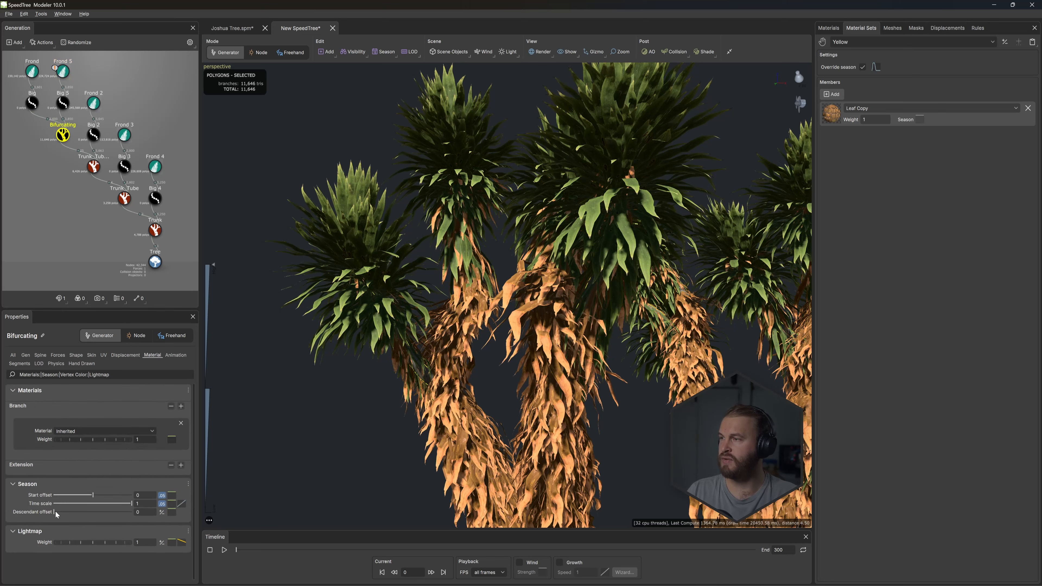
{"action": "left_click_drag", "start_coordinate": [56, 511], "coordinate": [57, 511]}
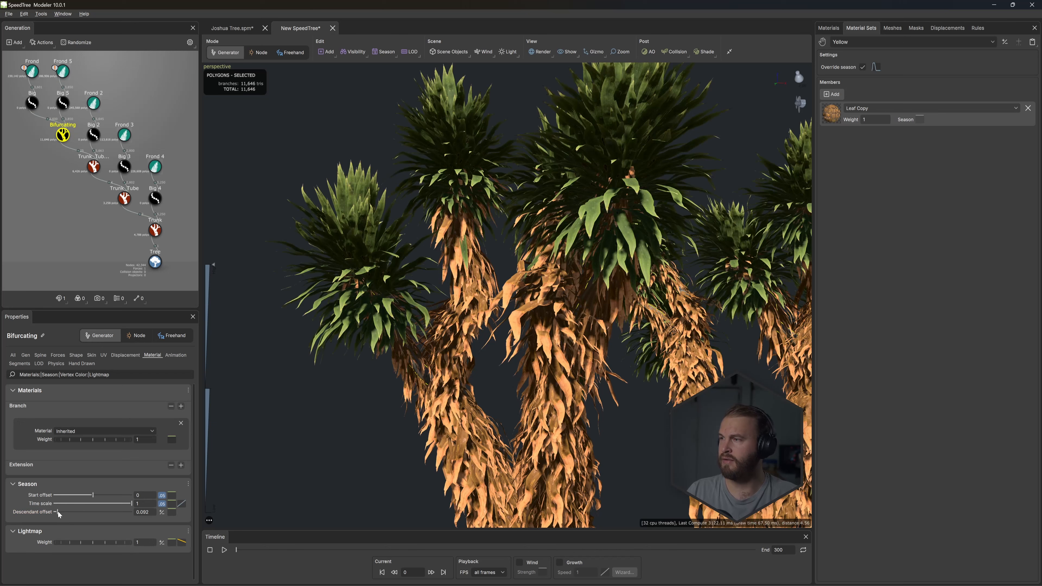
{"action": "left_click_drag", "start_coordinate": [58, 511], "coordinate": [56, 510]}
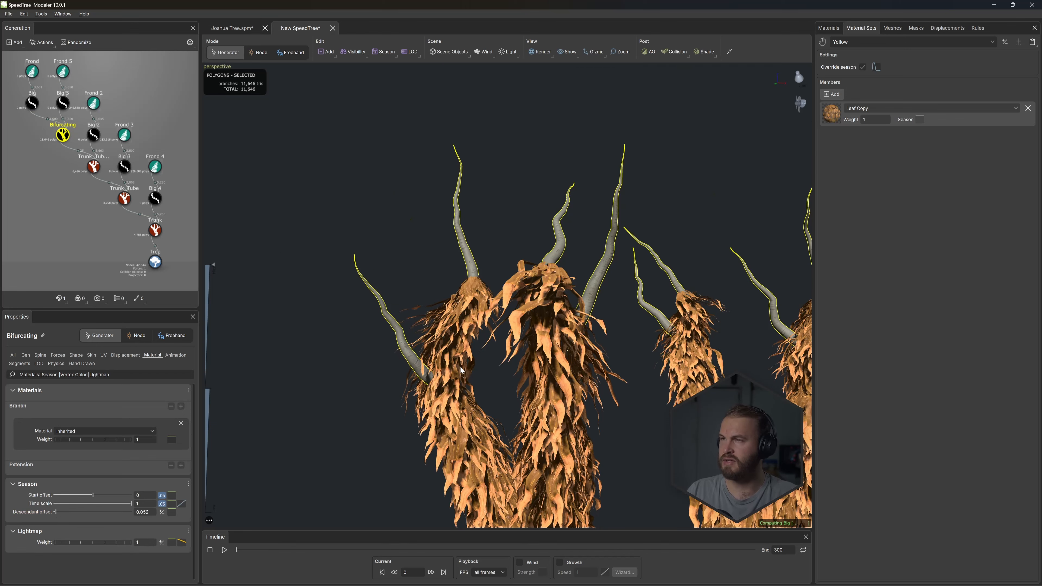
- Try a season descendant offset of 0.072 on the Trunk_Tube 2 generator and reset it to 0
{"action": "left_click", "coordinate": [94, 168]}
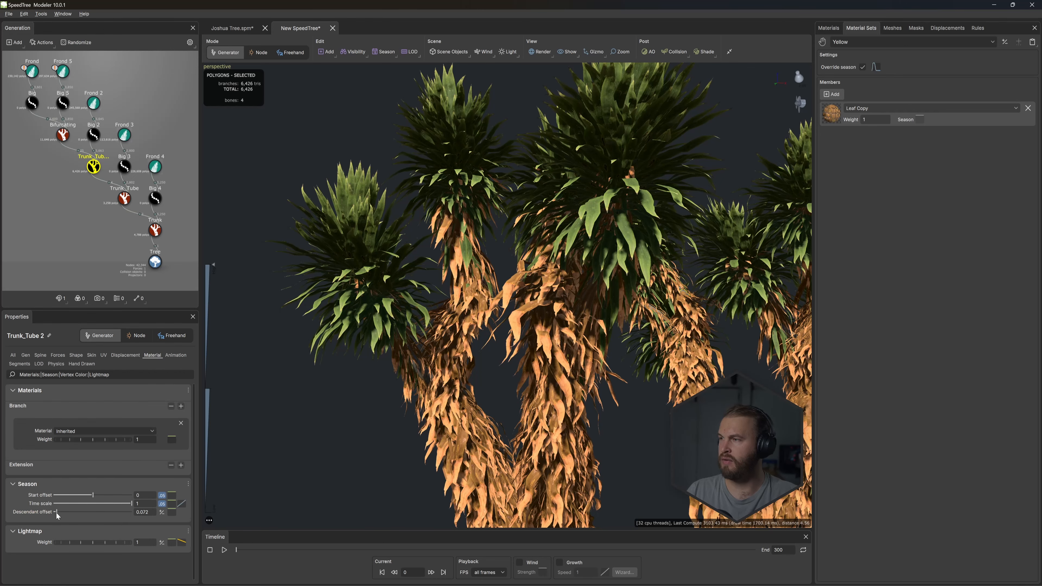
{"action": "left_click_drag", "start_coordinate": [56, 512], "coordinate": [42, 516]}
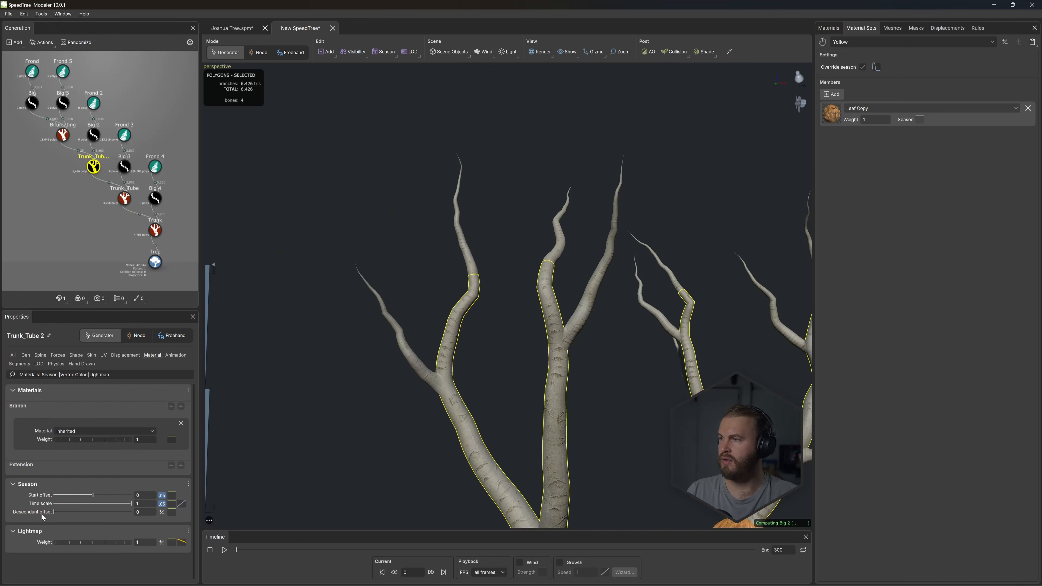
{"action": "left_click", "coordinate": [64, 136]}
- Reduce the saturation of the Leaf Copy material's color map to turn the orange dead fronds browner
{"action": "mouse_move", "coordinate": [487, 305]}
{"action": "left_mouse_down"}
{"action": "mouse_move", "coordinate": [567, 310]}
{"action": "mouse_move", "coordinate": [481, 286]}
{"action": "left_mouse_up"}
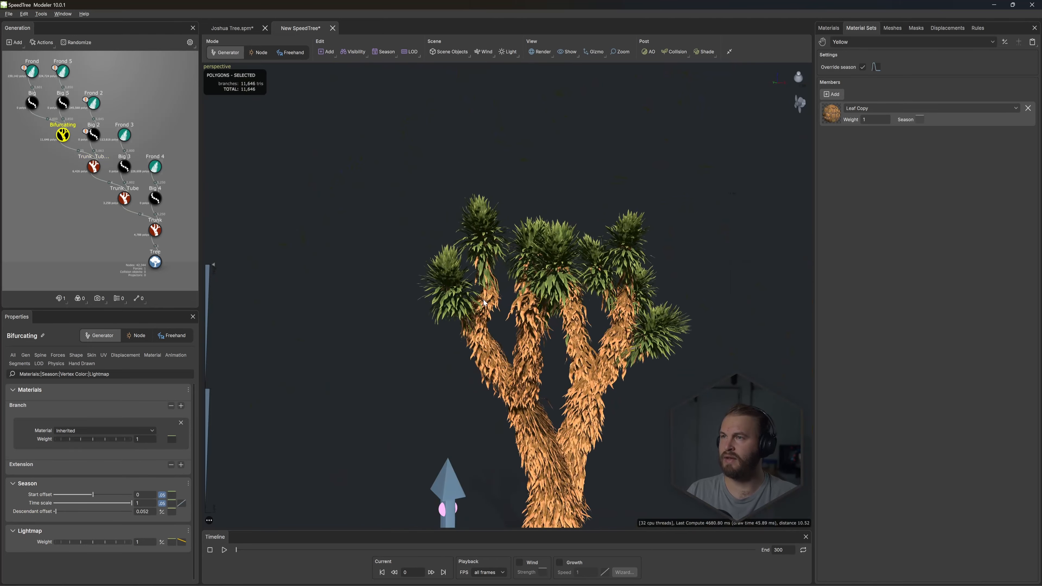
{"action": "mouse_move", "coordinate": [519, 320]}
{"action": "left_mouse_down"}
{"action": "mouse_move", "coordinate": [566, 322]}
{"action": "mouse_move", "coordinate": [518, 325]}
{"action": "left_mouse_up"}
{"action": "scroll", "coordinate": [517, 324], "scroll_direction": "up", "scroll_amount": 8}
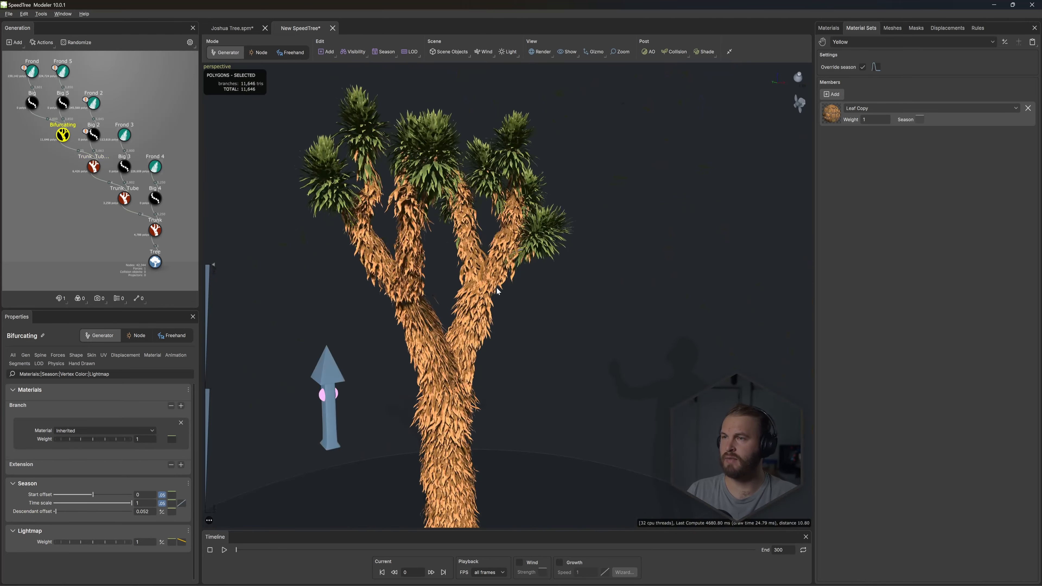
{"action": "scroll", "coordinate": [441, 255], "scroll_direction": "up", "scroll_amount": 4}
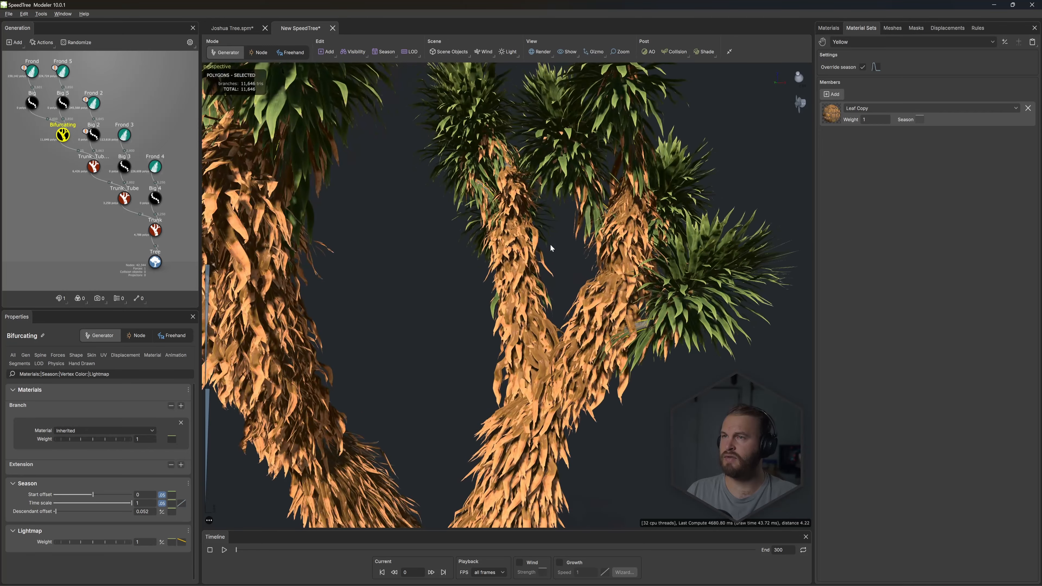
{"action": "left_click", "coordinate": [828, 27]}
{"action": "left_click", "coordinate": [848, 42]}
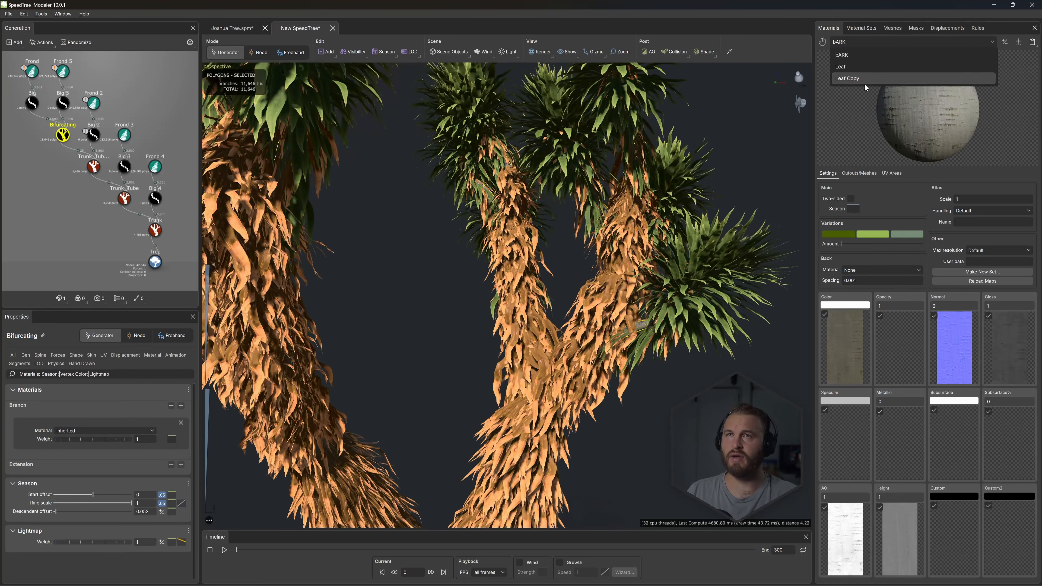
{"action": "left_click", "coordinate": [847, 66]}
{"action": "left_click", "coordinate": [842, 342]}
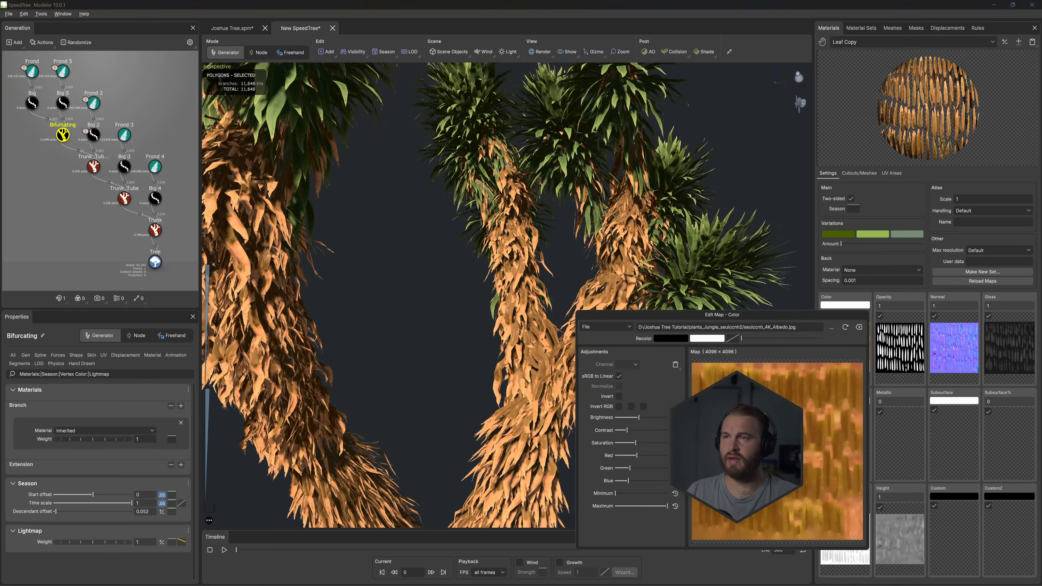
{"action": "left_click_drag", "start_coordinate": [635, 442], "coordinate": [629, 417]}
{"action": "left_click", "coordinate": [494, 296]}
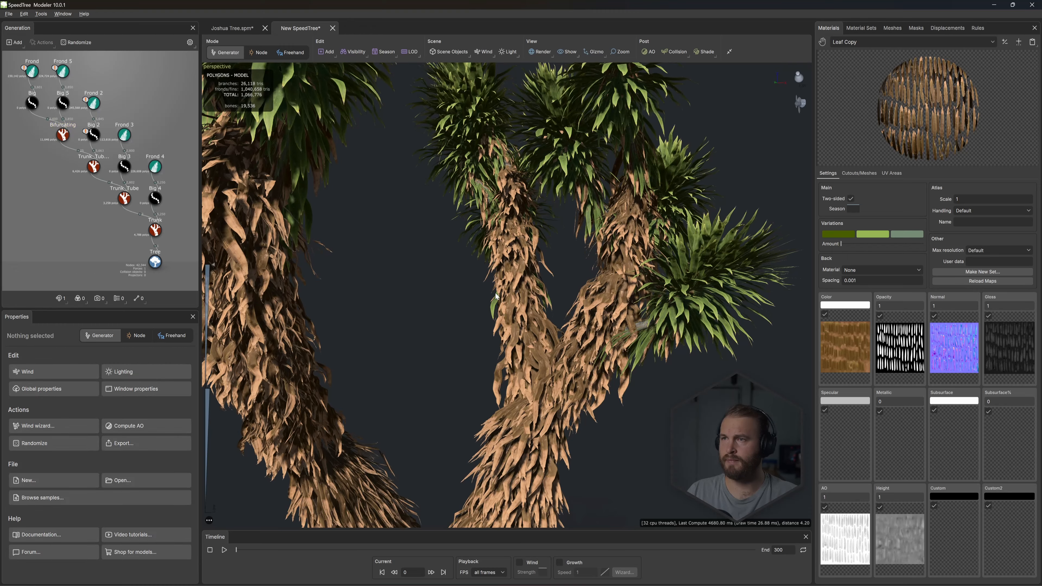
- Enable the Direction force on the Bifurcating generator and set its strength to 0.5
{"action": "left_click_drag", "start_coordinate": [494, 295], "coordinate": [469, 323]}
{"action": "scroll", "coordinate": [480, 305], "scroll_direction": "down", "scroll_amount": 5}
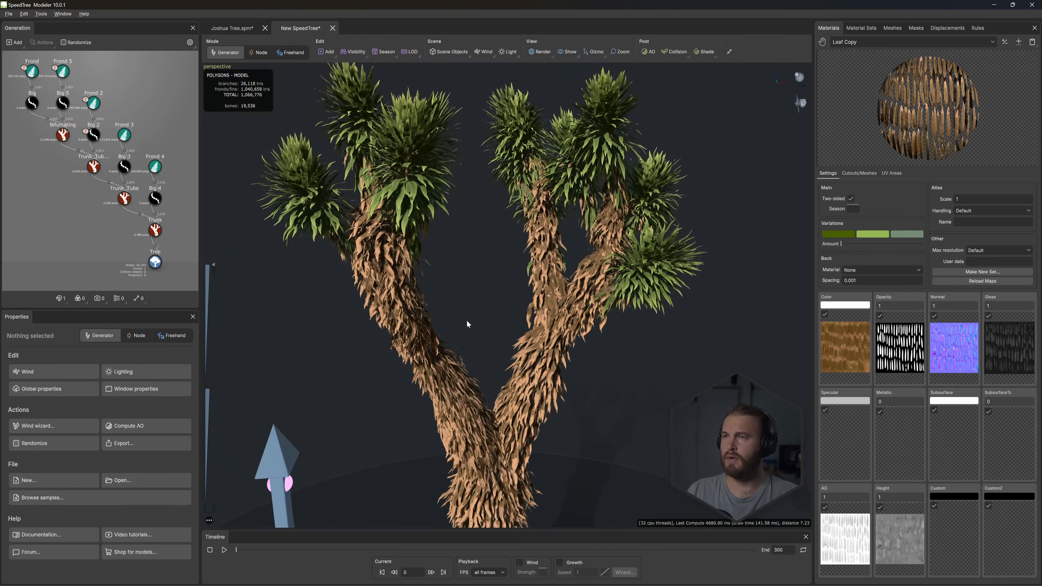
{"action": "left_click", "coordinate": [60, 137]}
{"action": "left_click_drag", "start_coordinate": [486, 255], "coordinate": [437, 250]}
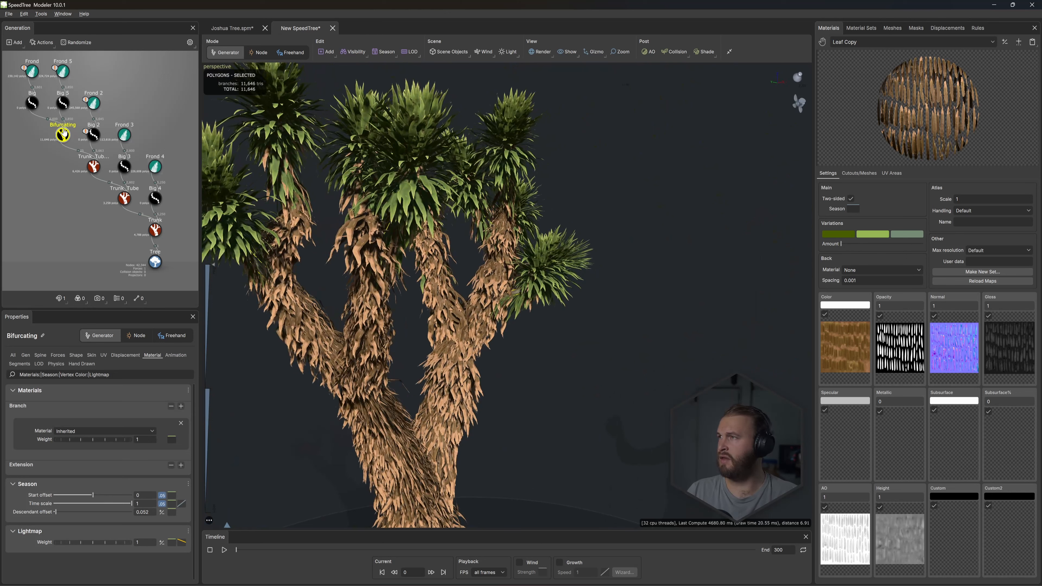
{"action": "left_click", "coordinate": [57, 354]}
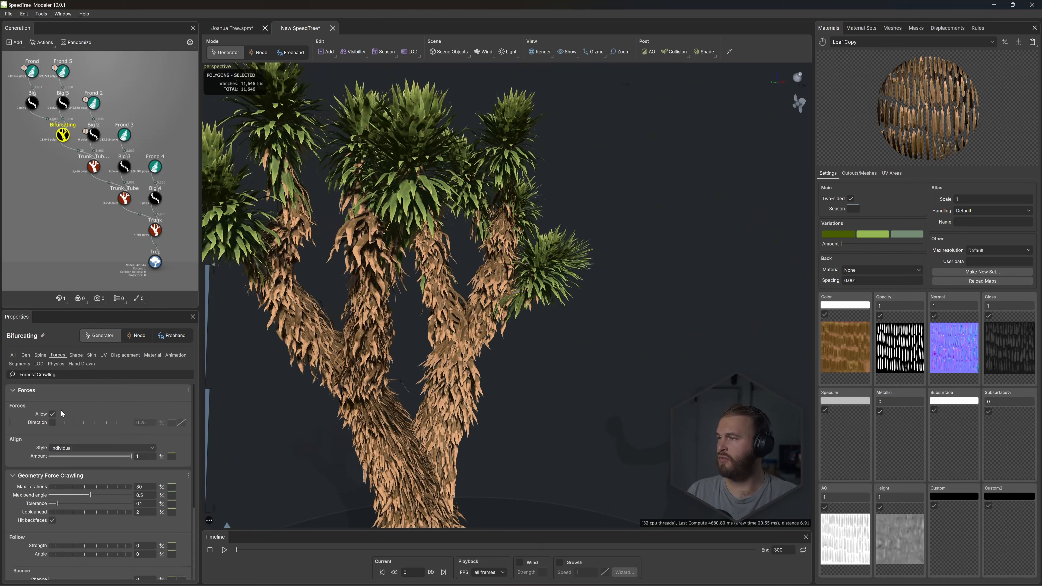
{"action": "left_click", "coordinate": [52, 422]}
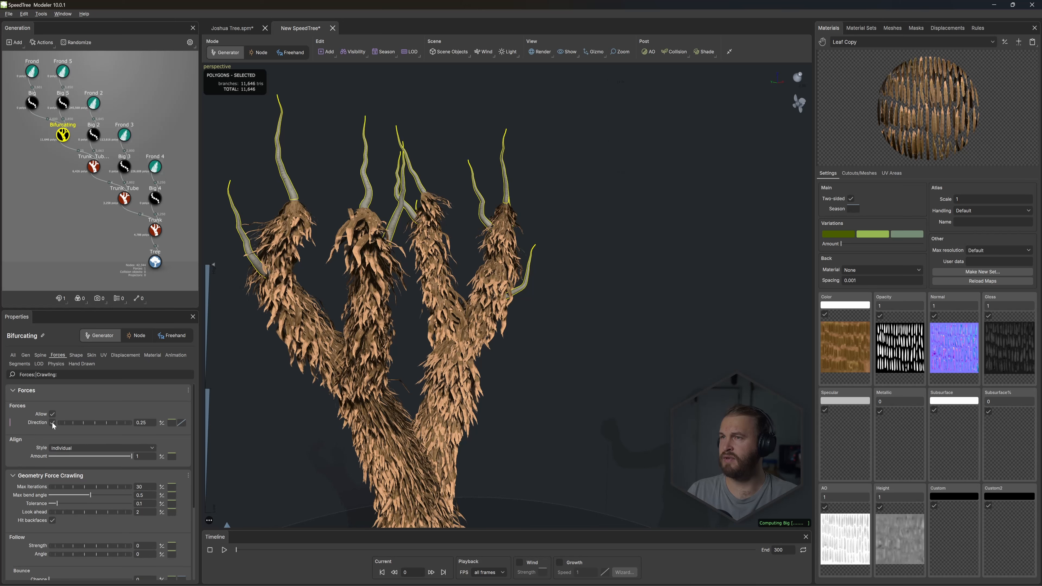
{"action": "left_click_drag", "start_coordinate": [148, 423], "coordinate": [141, 423]}
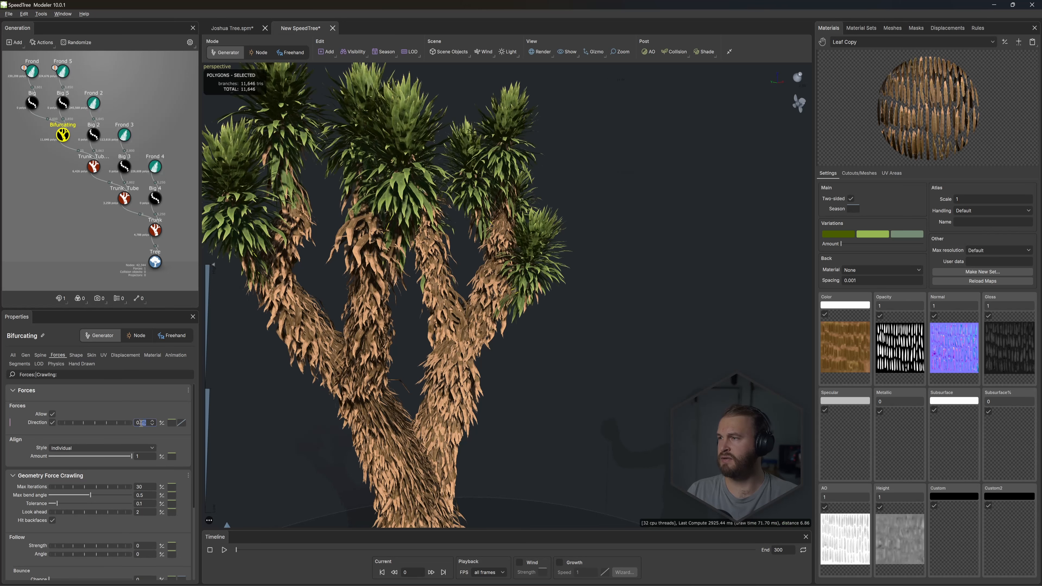
{"action": "type", "text": "5"}
{"action": "key", "text": "Return"}
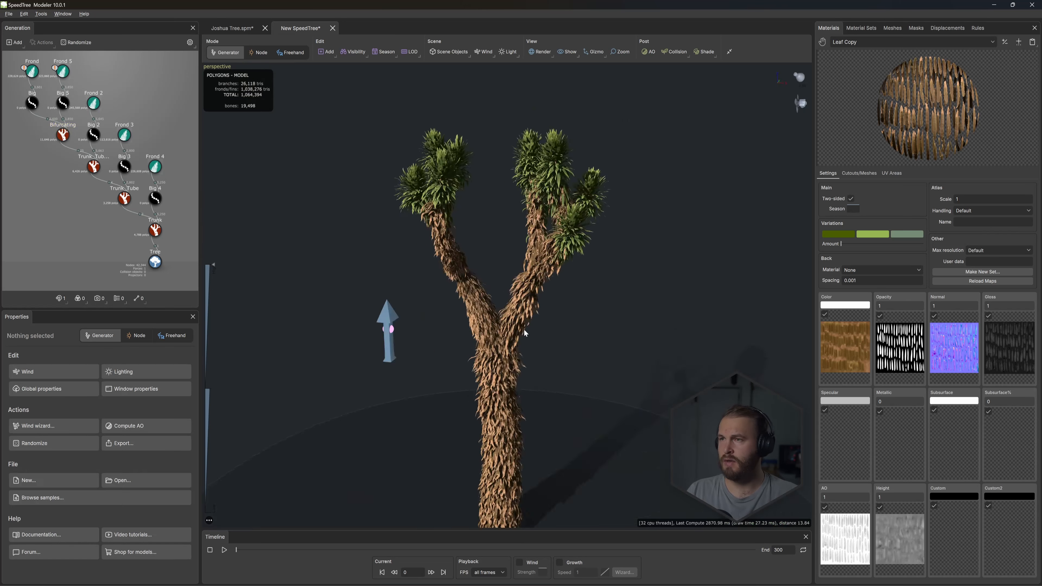
{"action": "left_click_drag", "start_coordinate": [523, 329], "coordinate": [484, 327]}
- Set the Big generator's spine length as a percentage of parent to 0.65
{"action": "left_click", "coordinate": [32, 103]}
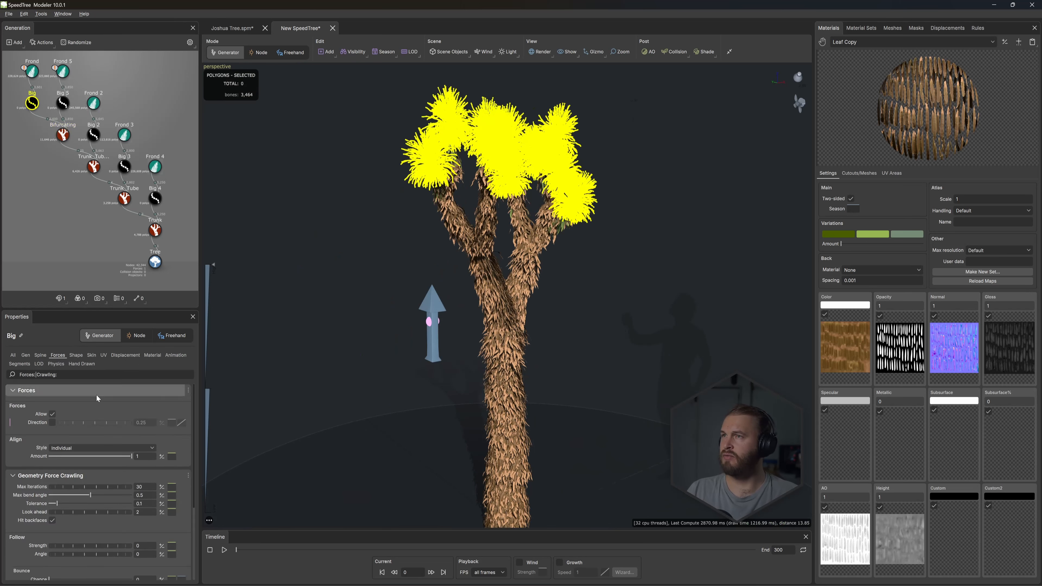
{"action": "left_click", "coordinate": [40, 356]}
{"action": "left_click_drag", "start_coordinate": [149, 423], "coordinate": [141, 423]}
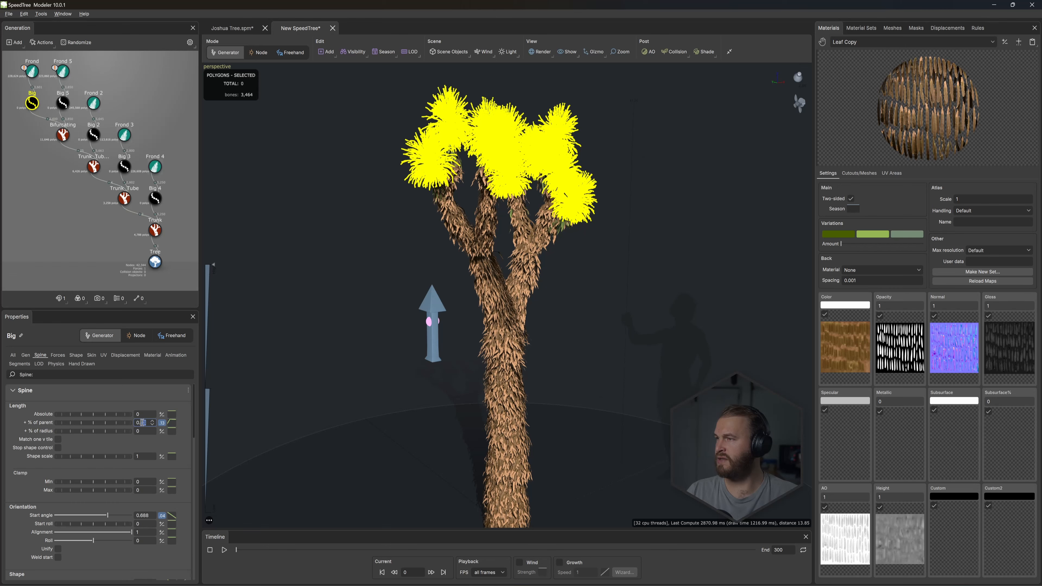
{"action": "type", "text": "65"}
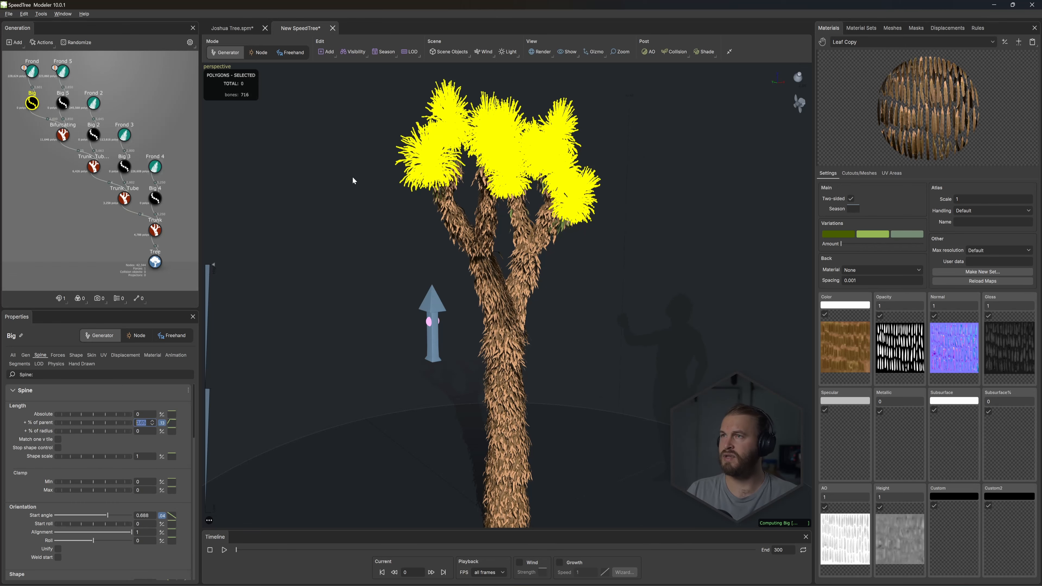
{"action": "left_click", "coordinate": [338, 147]}
- Inspect the enlarged frond clusters and open the cutout and mesh settings of the Leaf material
{"action": "scroll", "coordinate": [458, 191], "scroll_direction": "up", "scroll_amount": 5}
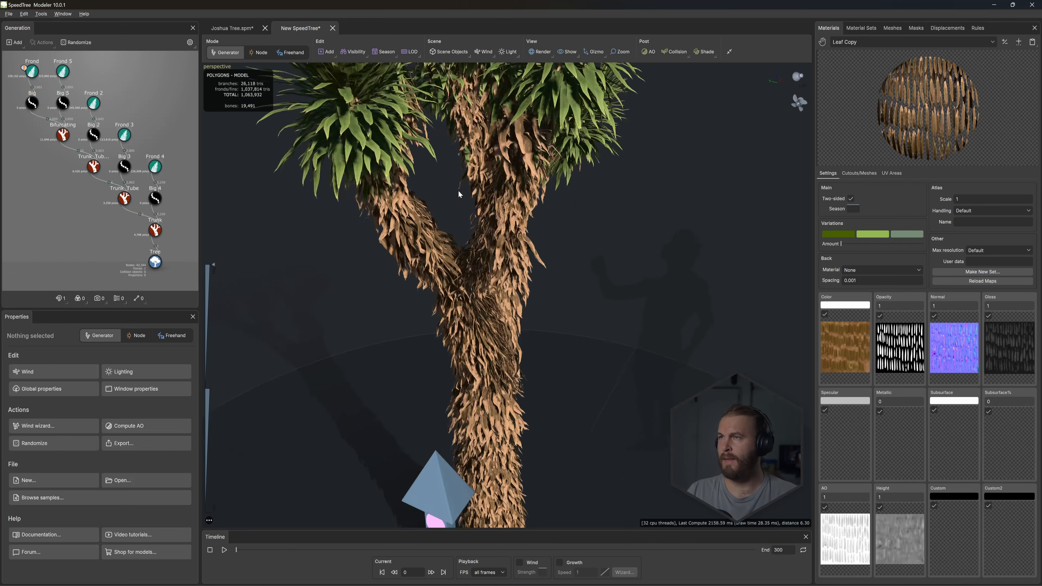
{"action": "middle_click_drag", "start_coordinate": [458, 191], "coordinate": [468, 220]}
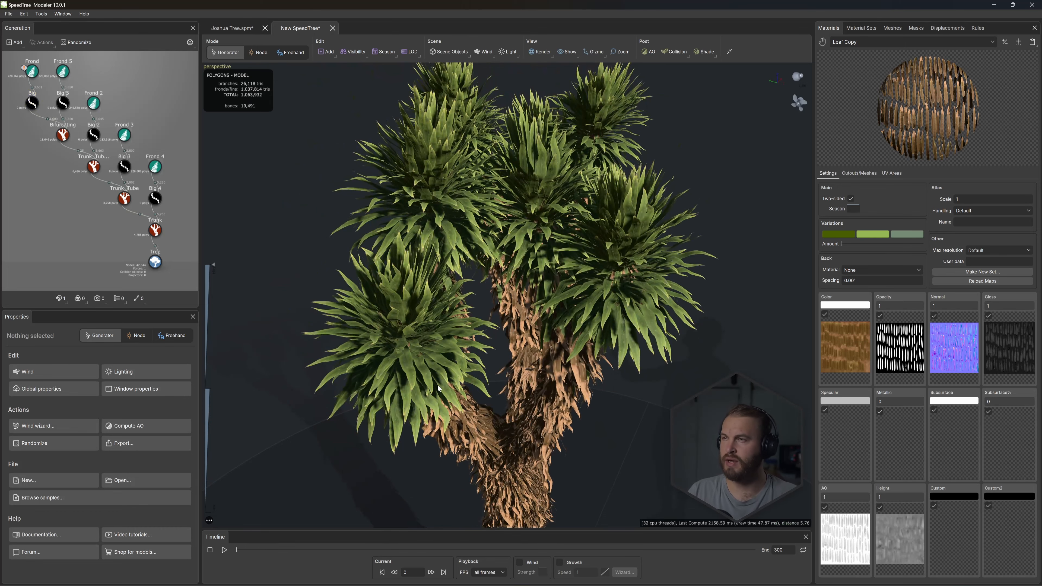
{"action": "left_click_drag", "start_coordinate": [437, 385], "coordinate": [436, 357]}
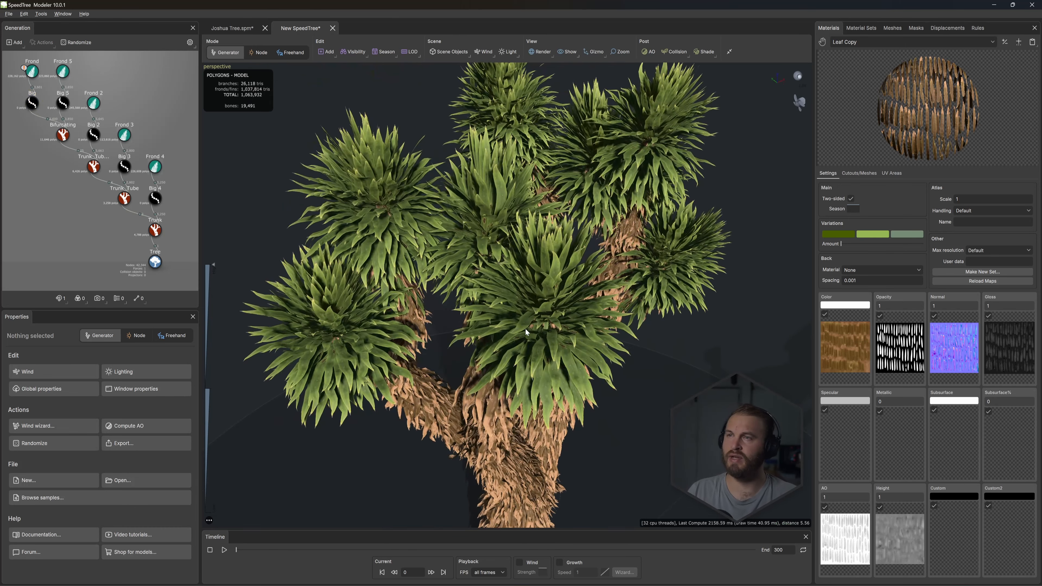
{"action": "left_click_drag", "start_coordinate": [485, 322], "coordinate": [498, 338]}
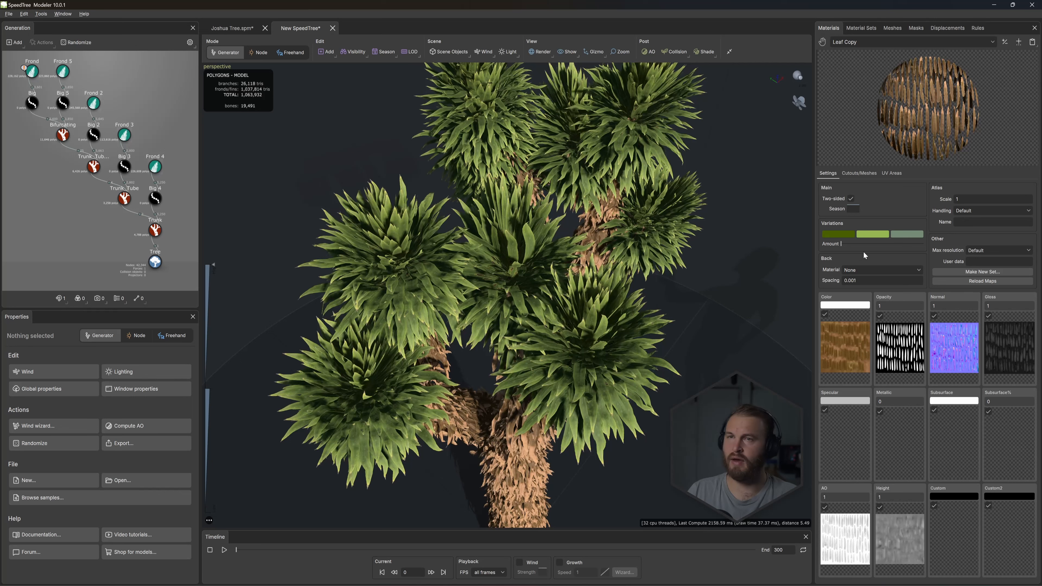
{"action": "left_click", "coordinate": [865, 43]}
{"action": "left_click", "coordinate": [856, 71]}
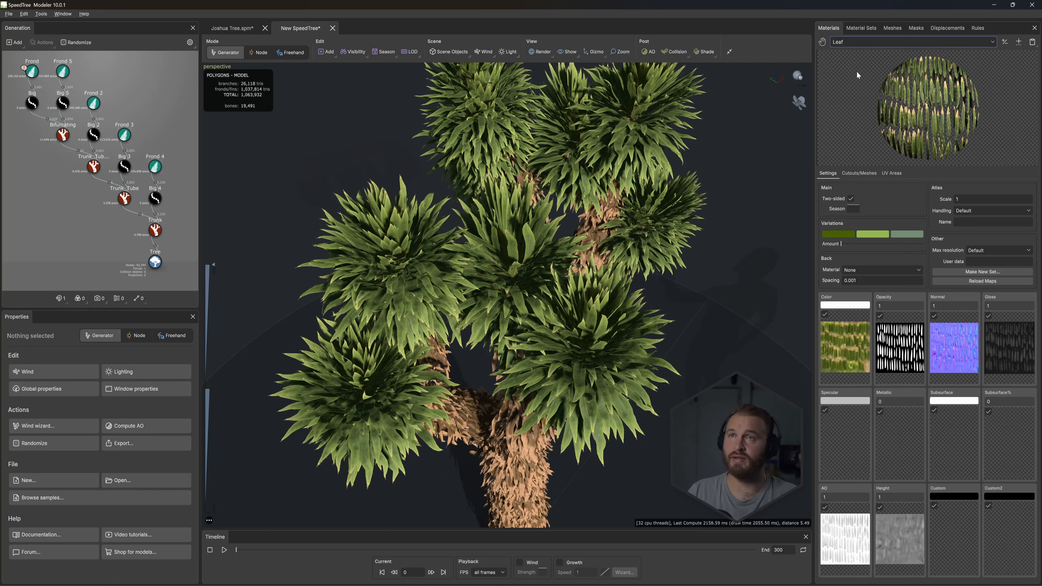
{"action": "left_click", "coordinate": [862, 173]}
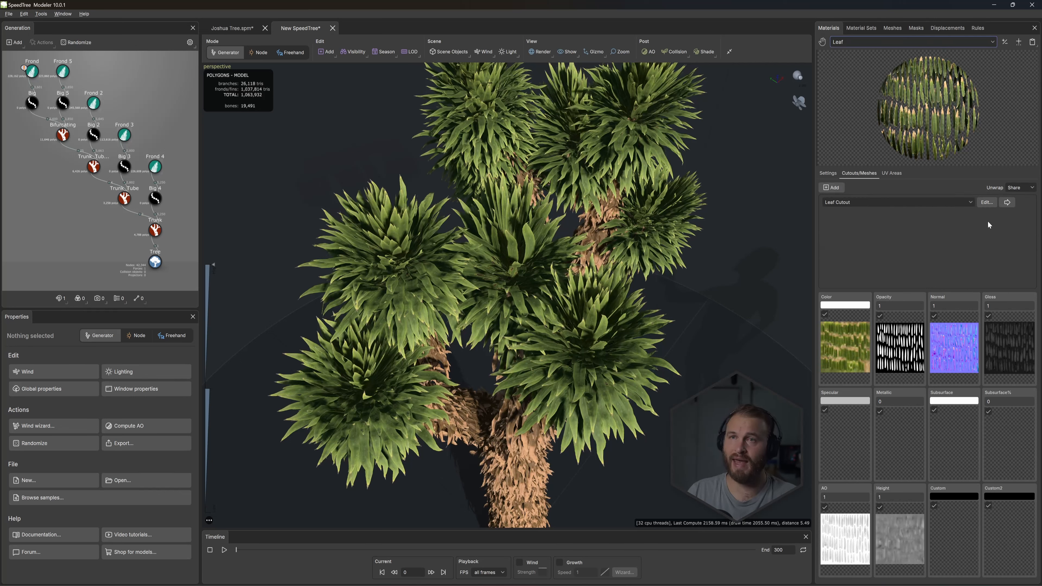